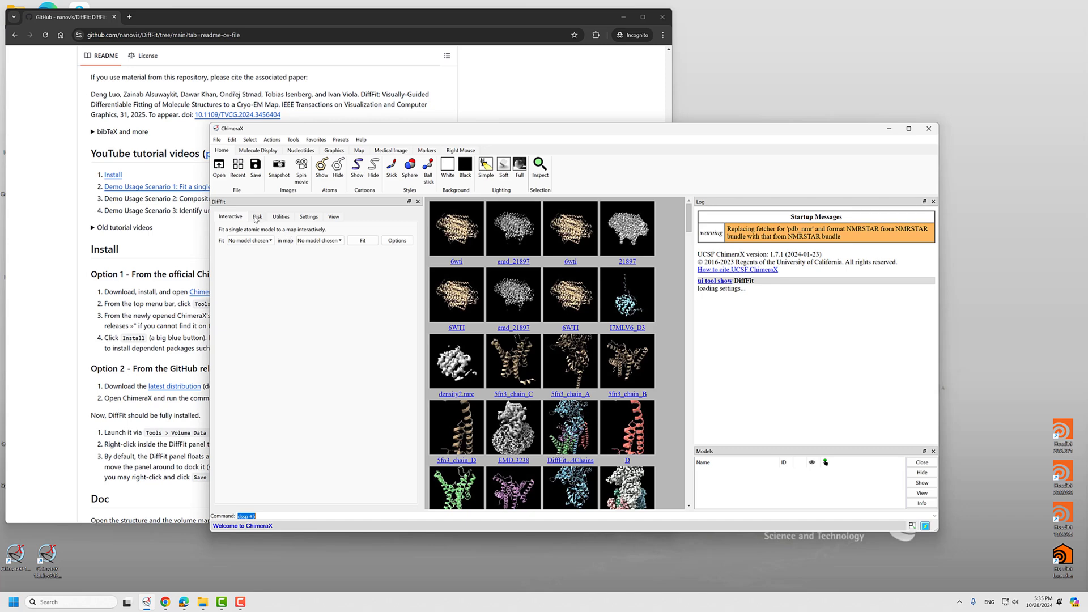
- Show DiffFit's Disk settings and locate Scenario 2: Composite multiple structures in the detailed Doc linked from the GitHub README
click(257, 217)
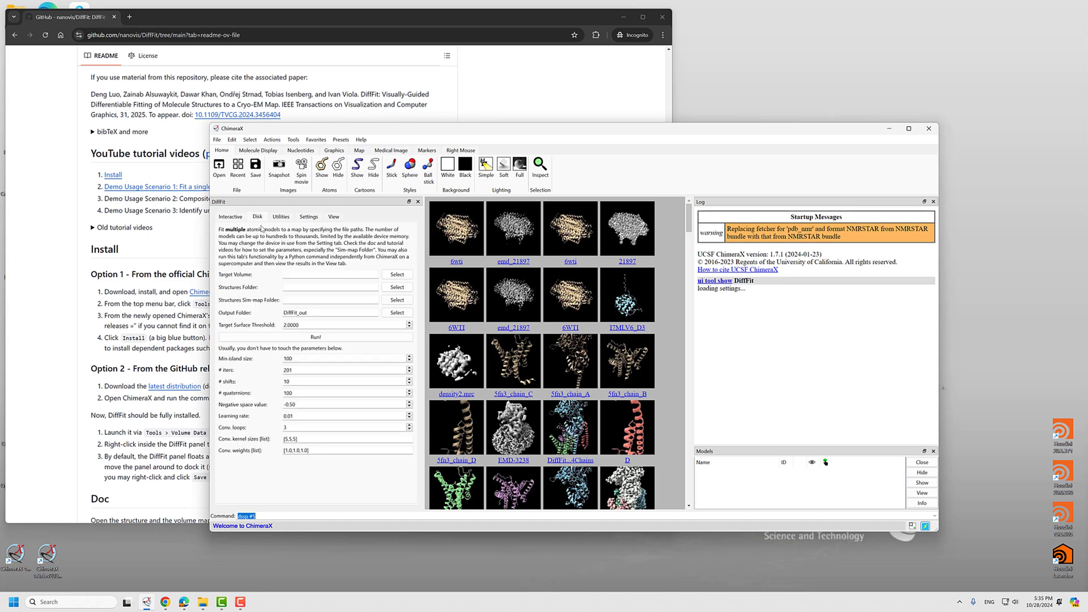
click(57, 192)
scroll(64, 267, down, 3)
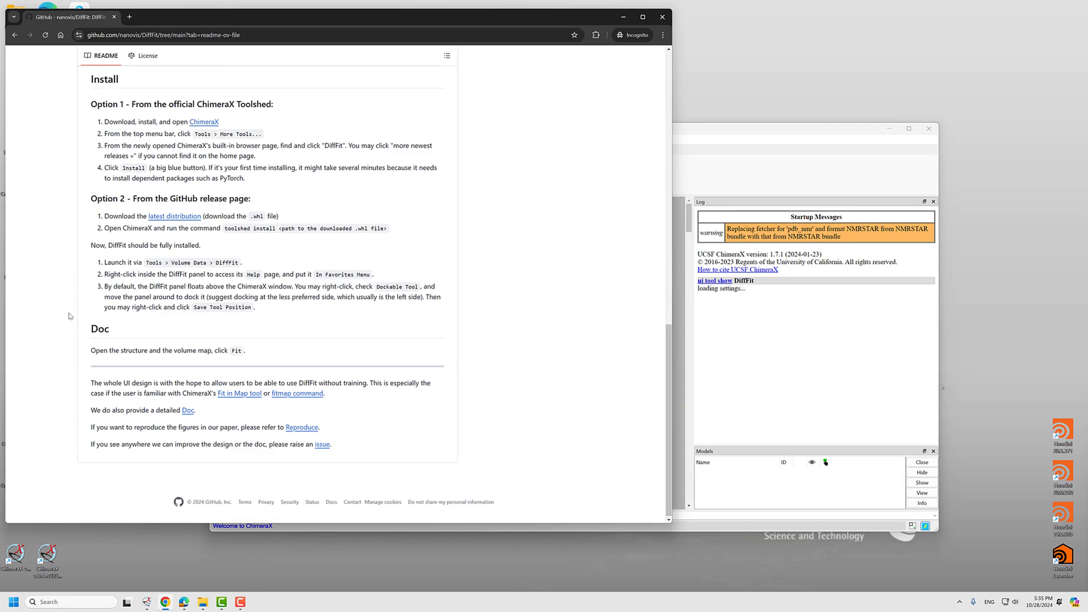
click(187, 411)
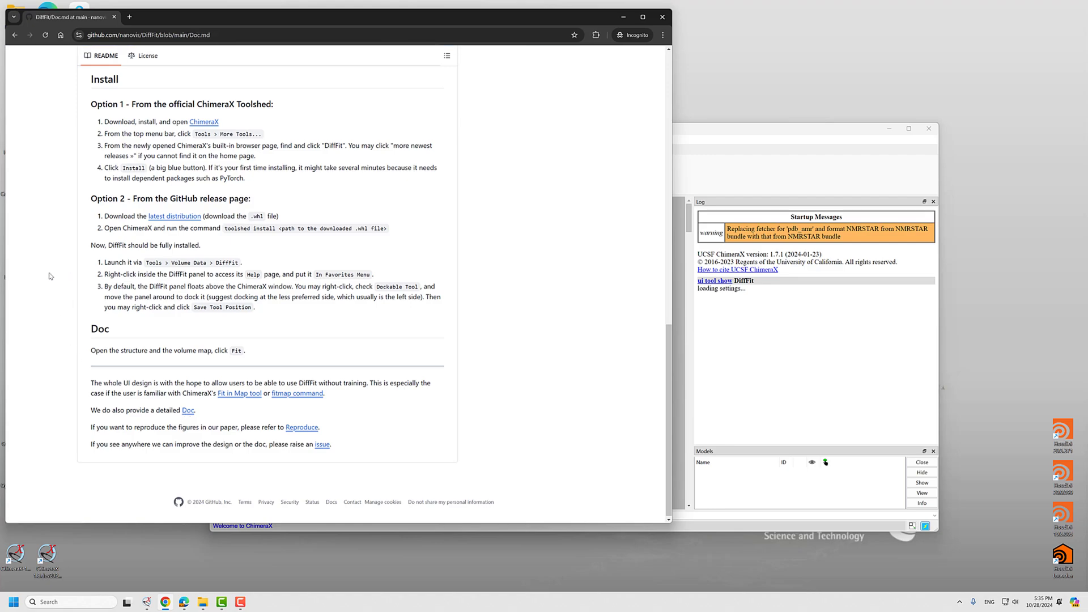
scroll(199, 334, down, 12)
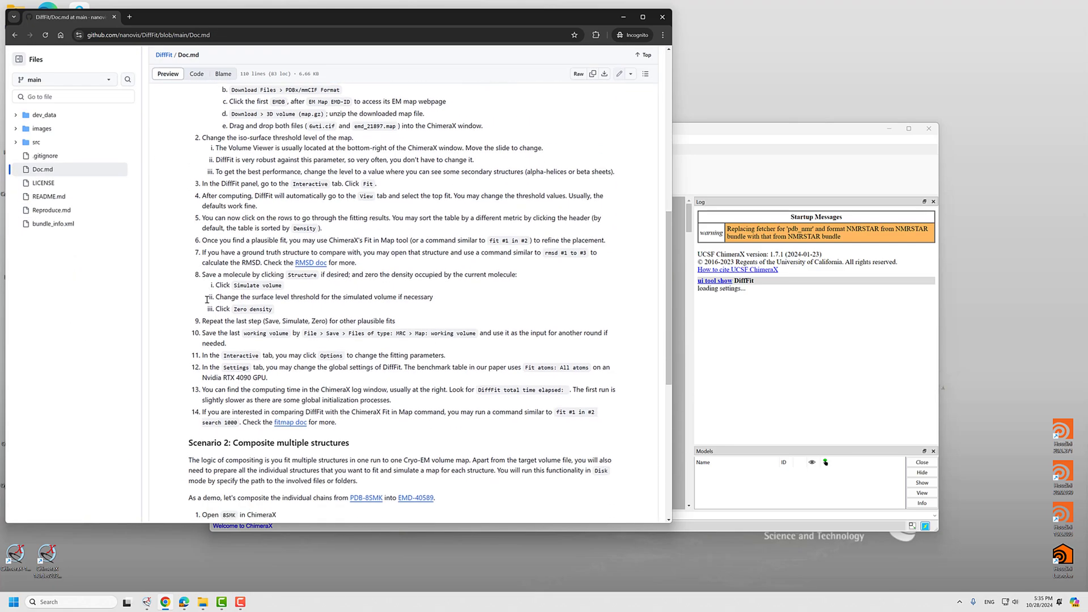
drag(187, 202, 413, 208)
click(399, 215)
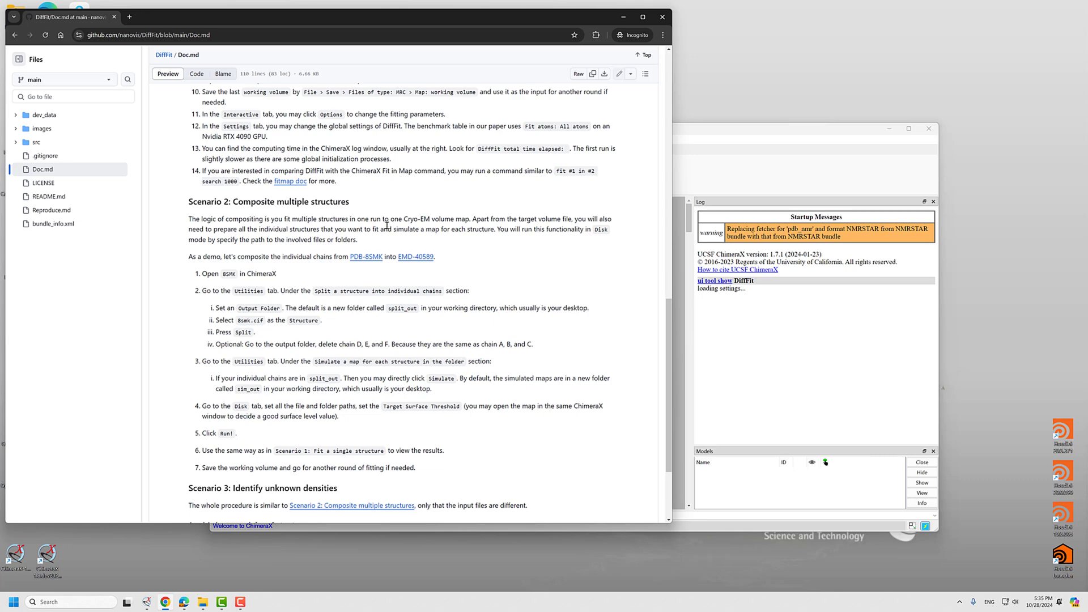
- Review the Doc's Scenario 1 section, including its open commands, and return to the Scenario 2 instructions
scroll(387, 225, up, 15)
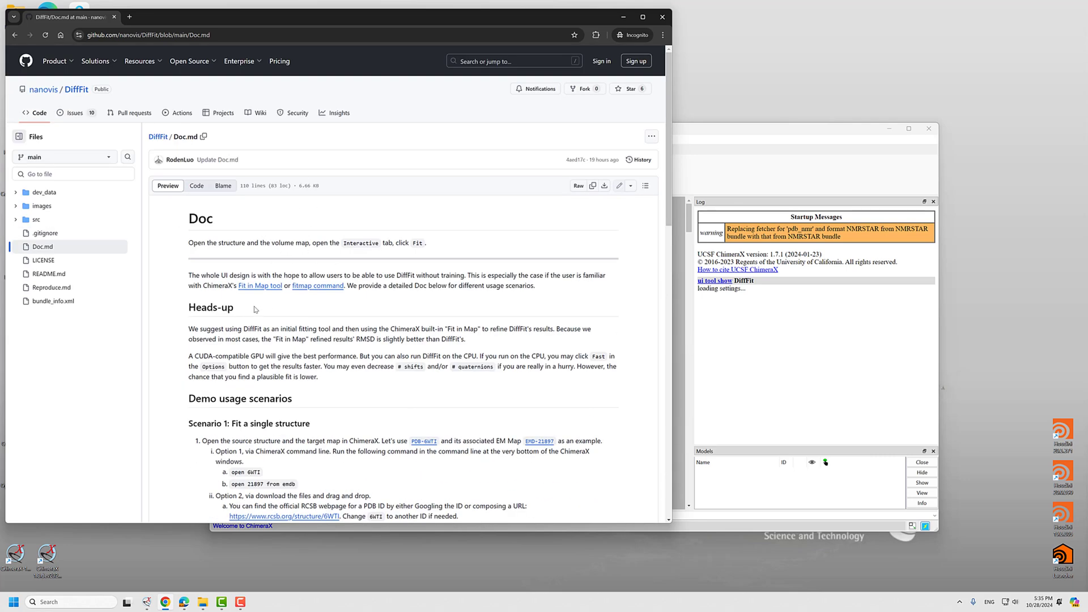
scroll(335, 262, down, 2)
drag(232, 339, 356, 346)
click(357, 345)
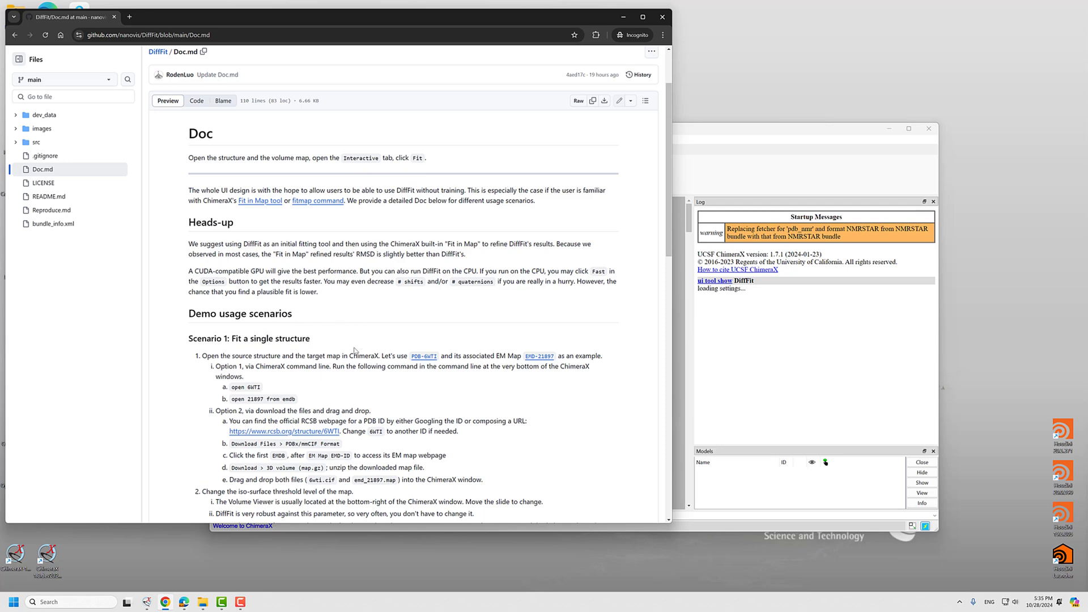
scroll(354, 351, down, 12)
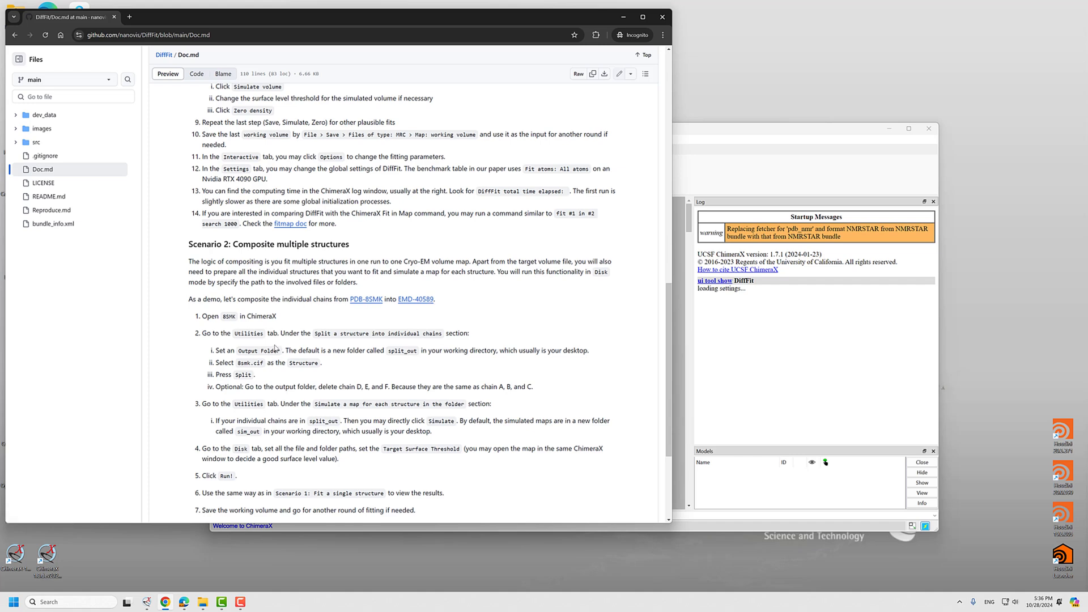
scroll(275, 347, down, 2)
scroll(340, 255, up, 1)
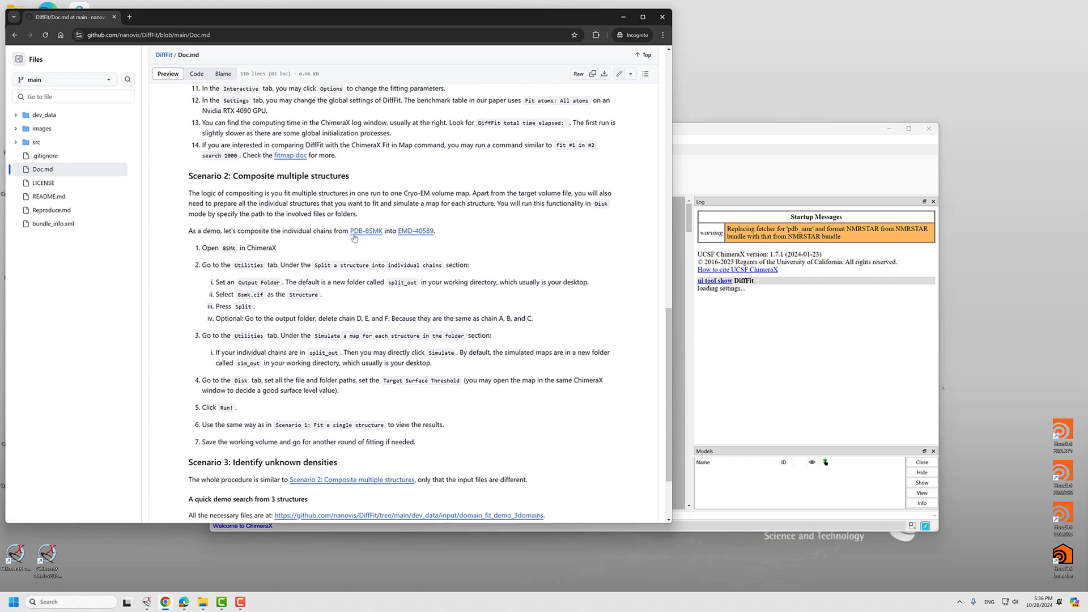
scroll(252, 280, up, 10)
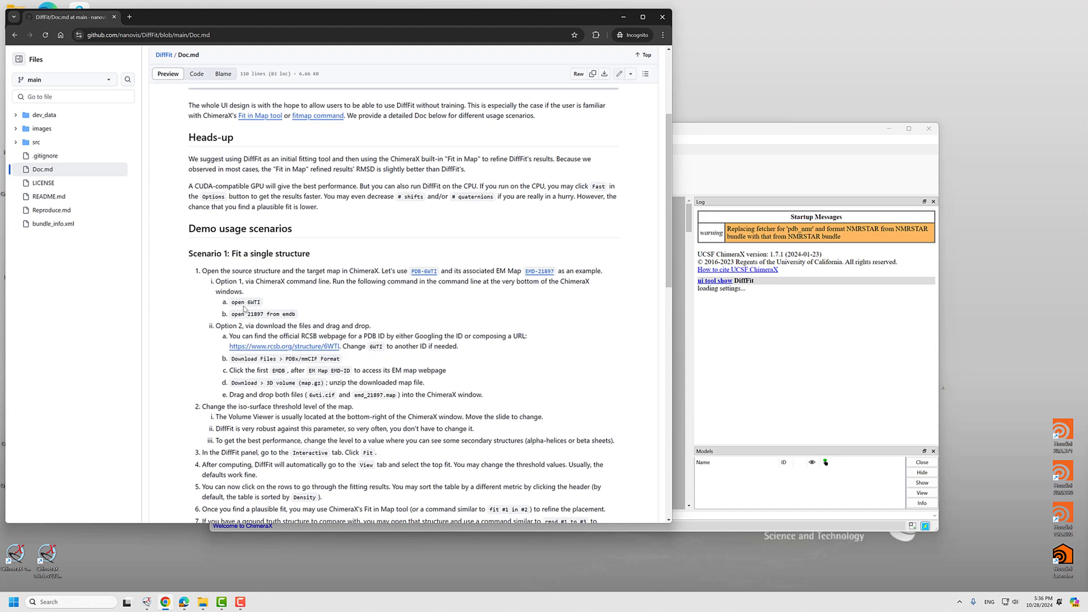
double_click(241, 303)
click(339, 306)
scroll(397, 283, down, 8)
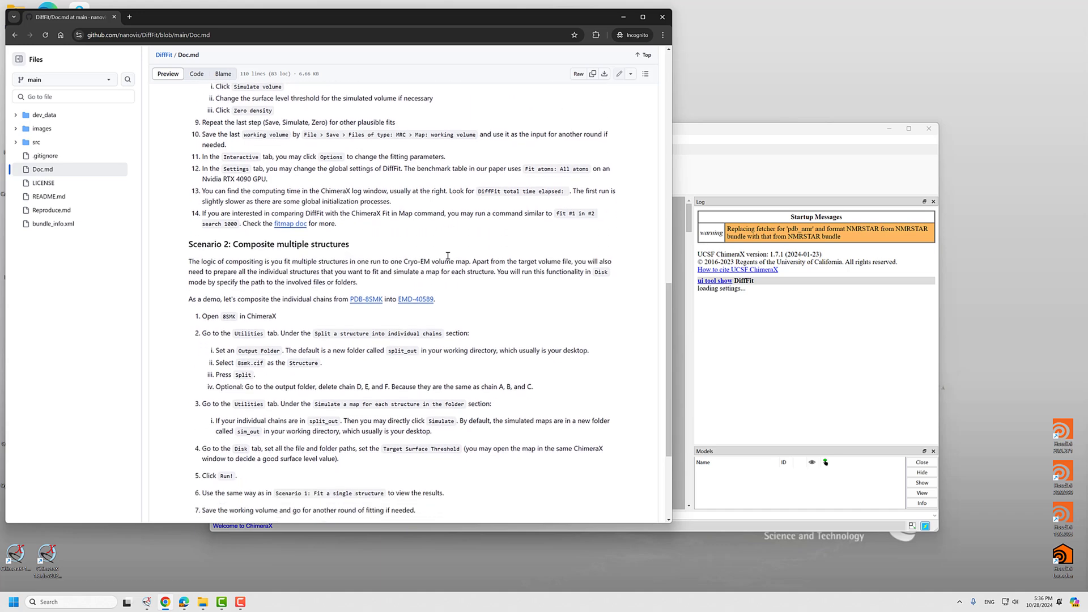
- Switch to ChimeraX and open structure 8SMK with the command open 8SMK, using the ID copied from the Doc
drag(679, 131, 876, 125)
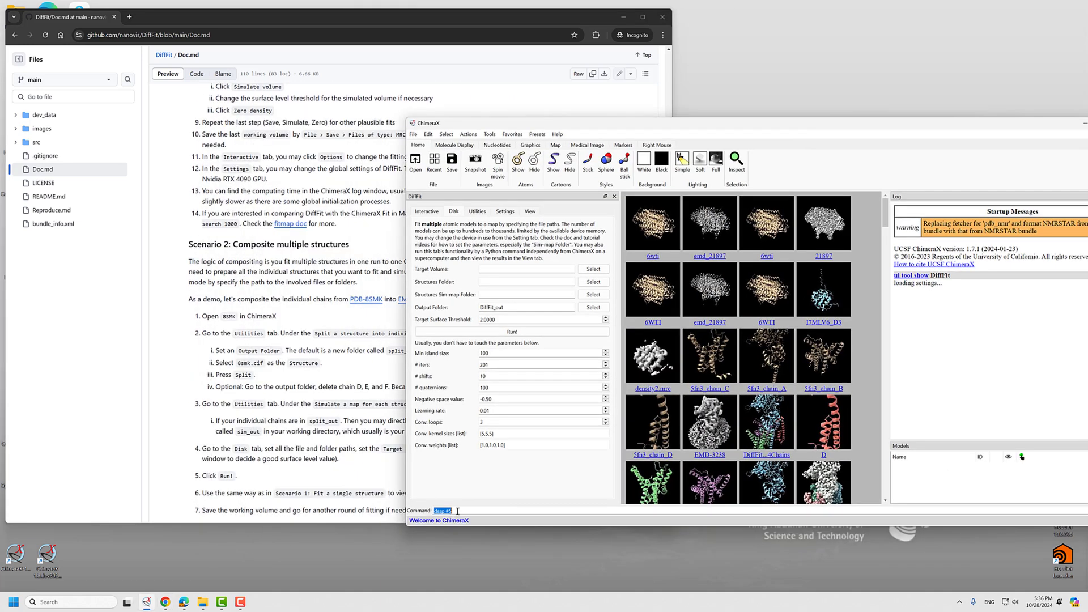
text(open)
click(283, 322)
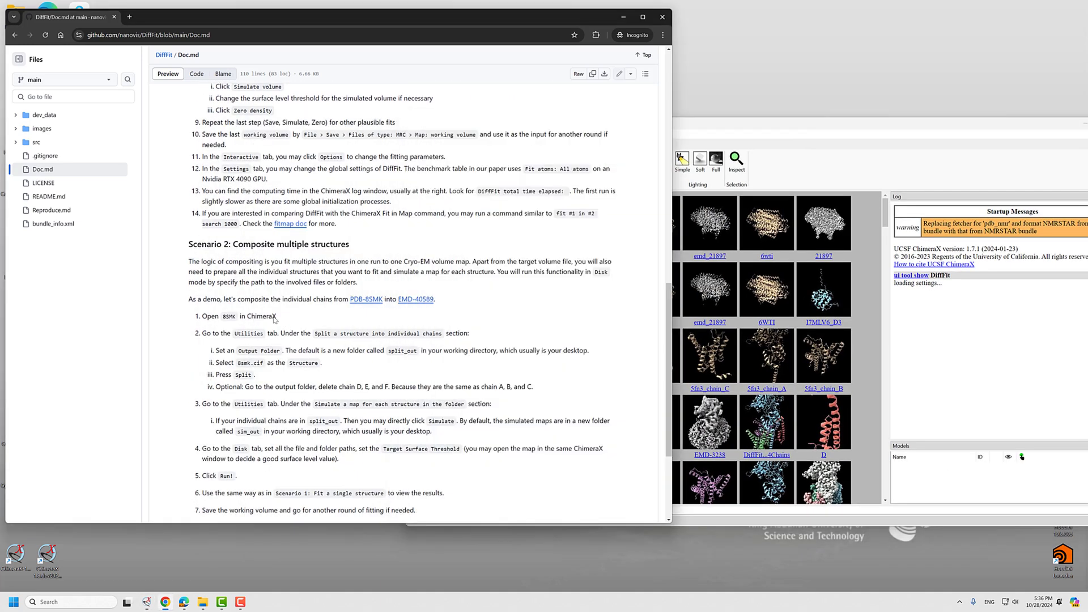
double_click(229, 316)
key(ctrl+c)
click(739, 511)
key(ctrl+v)
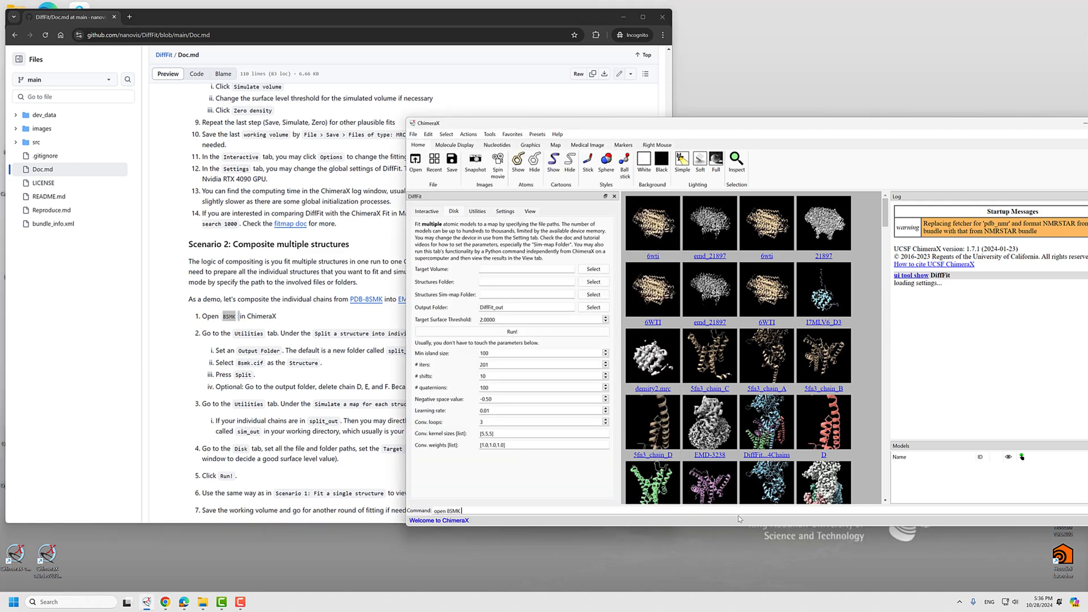
key(Return)
- Check the Doc's instructions for splitting a structure and display DiffFit's utilities in ChimeraX
click(251, 324)
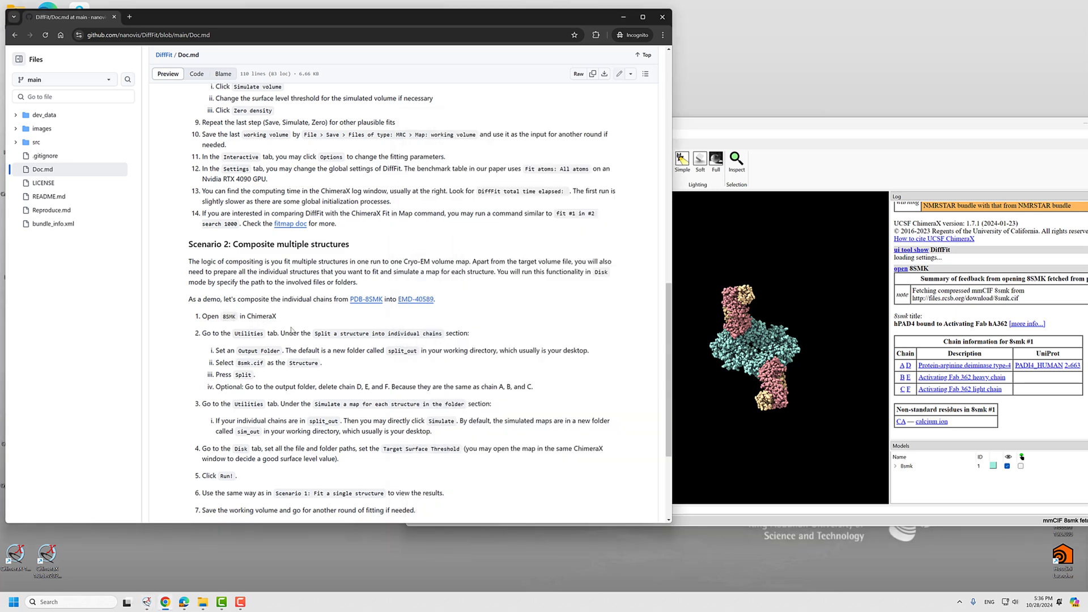
scroll(251, 324, down, 2)
double_click(243, 207)
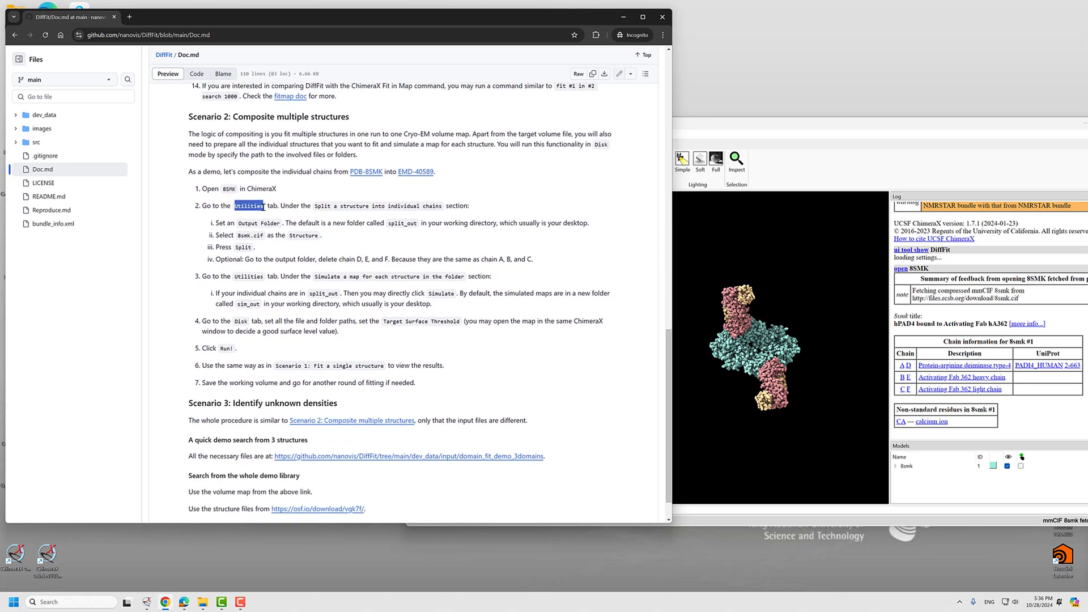
click(769, 128)
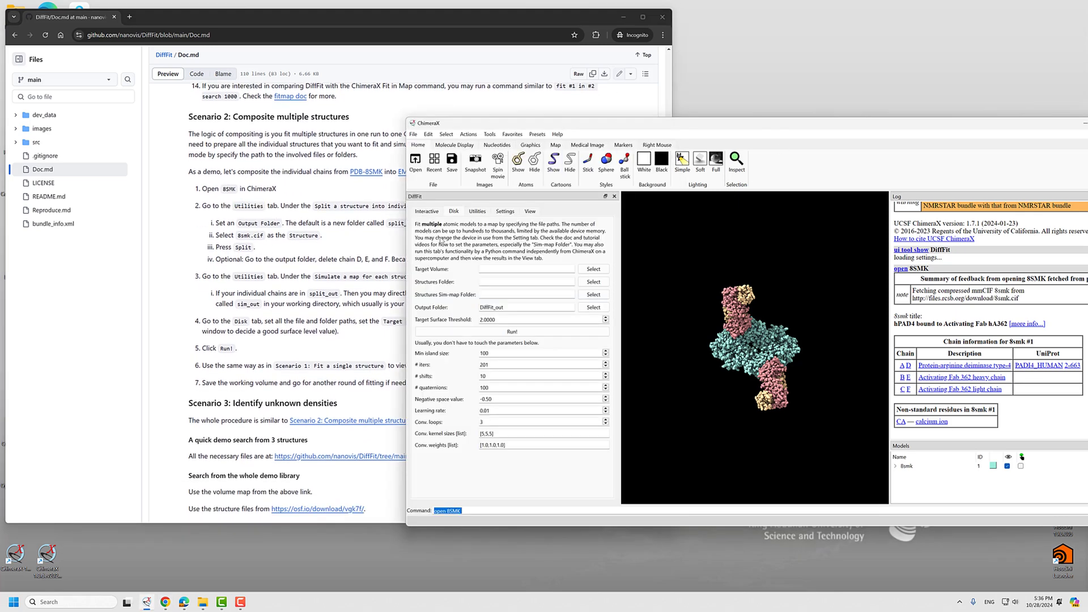
click(477, 212)
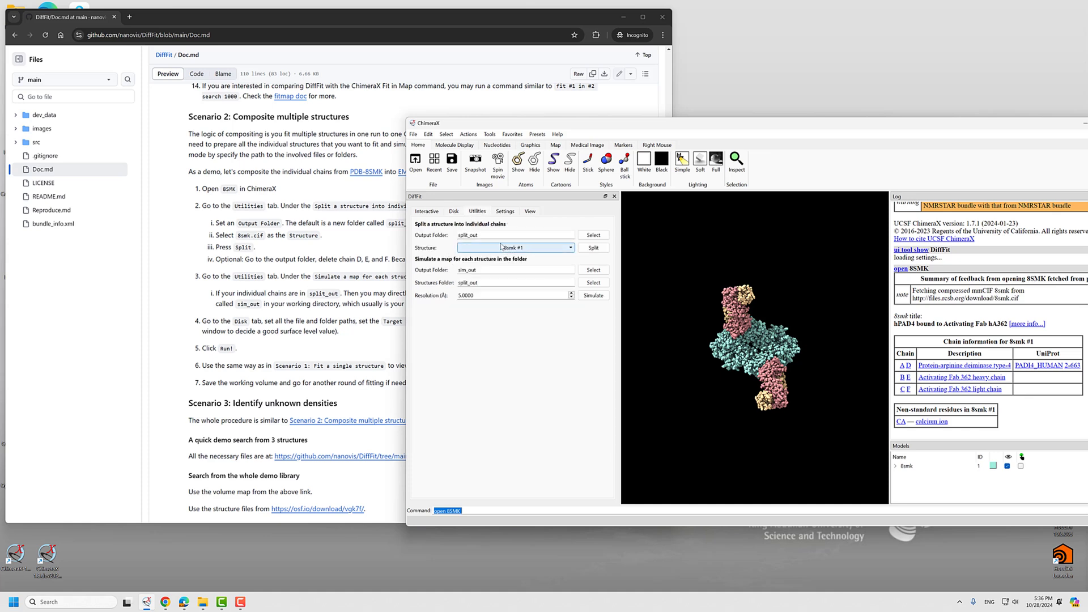
- Split structure 8smk #1 into individual chains with split_out as the output folder
scroll(743, 350, up, 6)
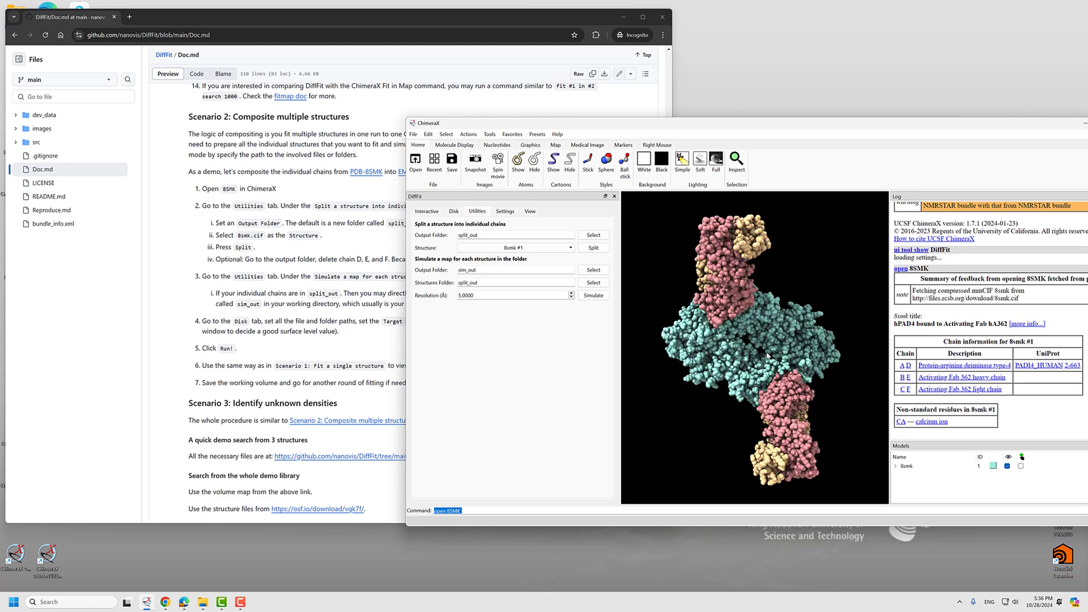
scroll(743, 351, down, 4)
drag(751, 357, 770, 355)
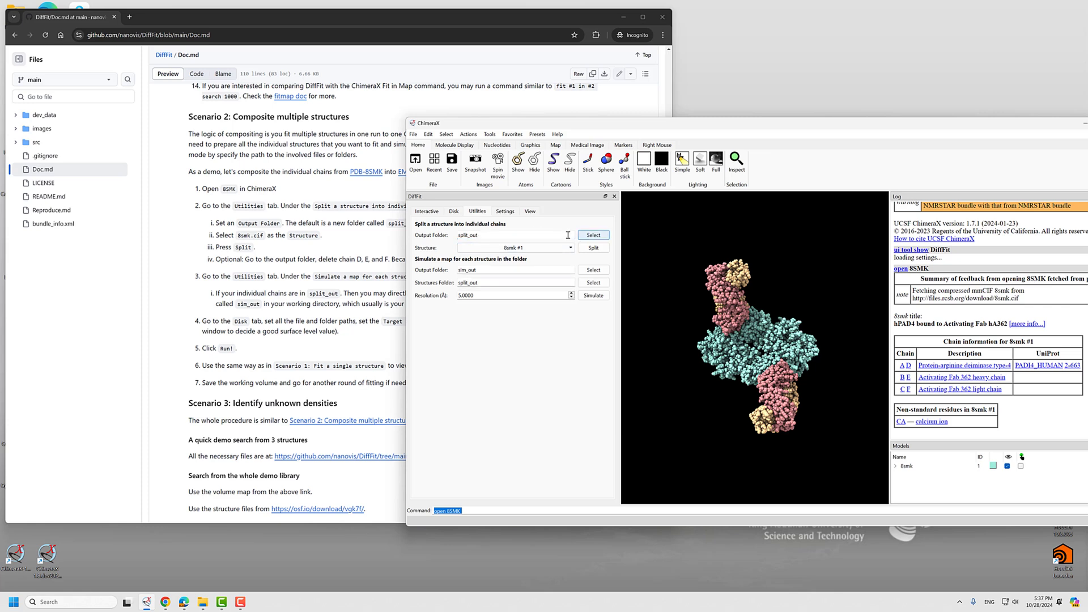
click(593, 235)
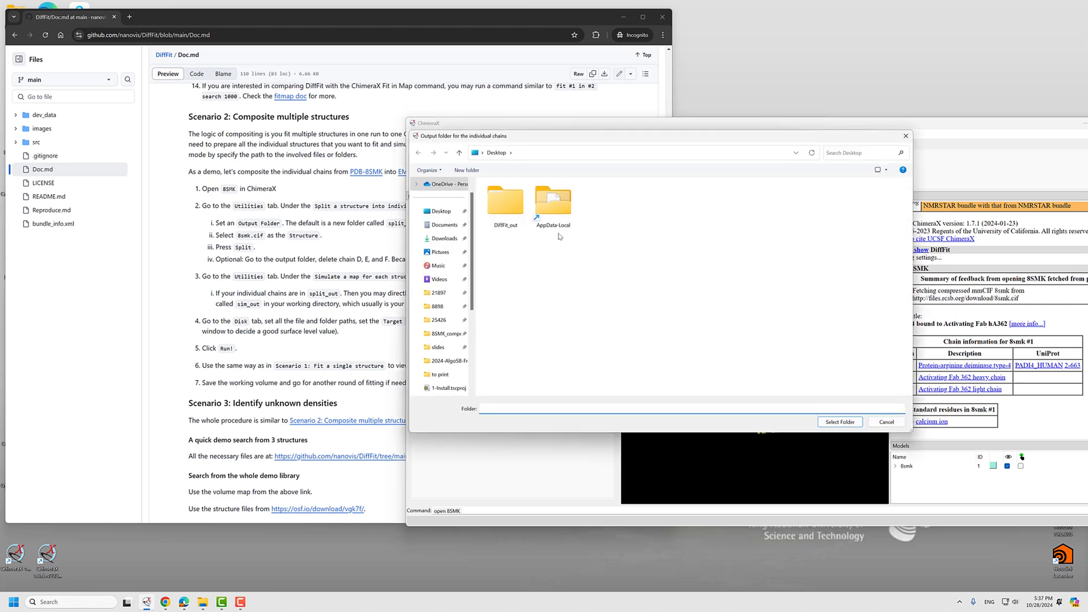
click(887, 423)
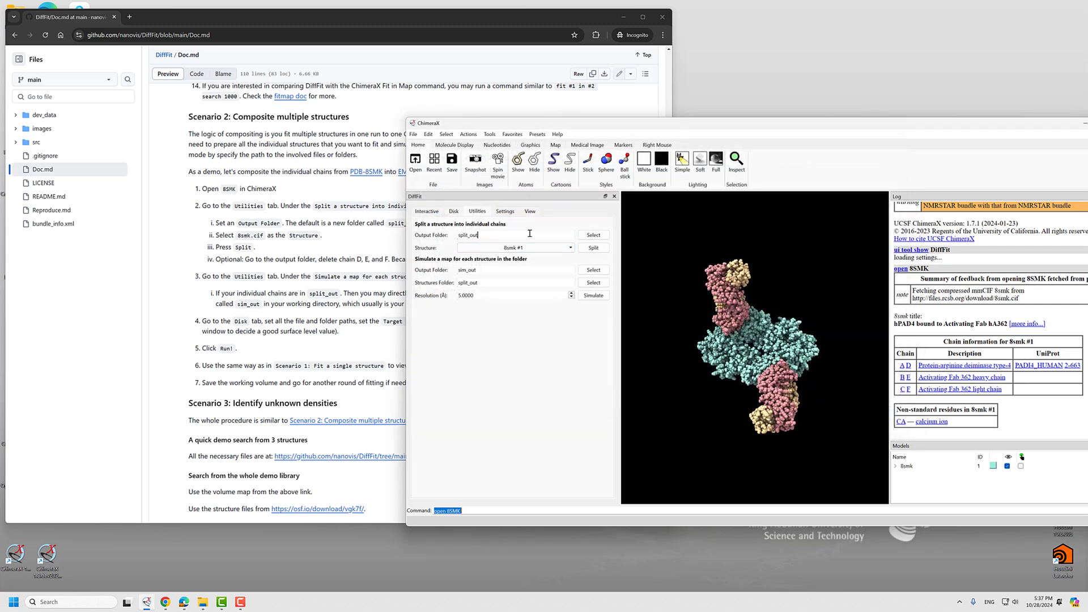
click(499, 248)
click(476, 260)
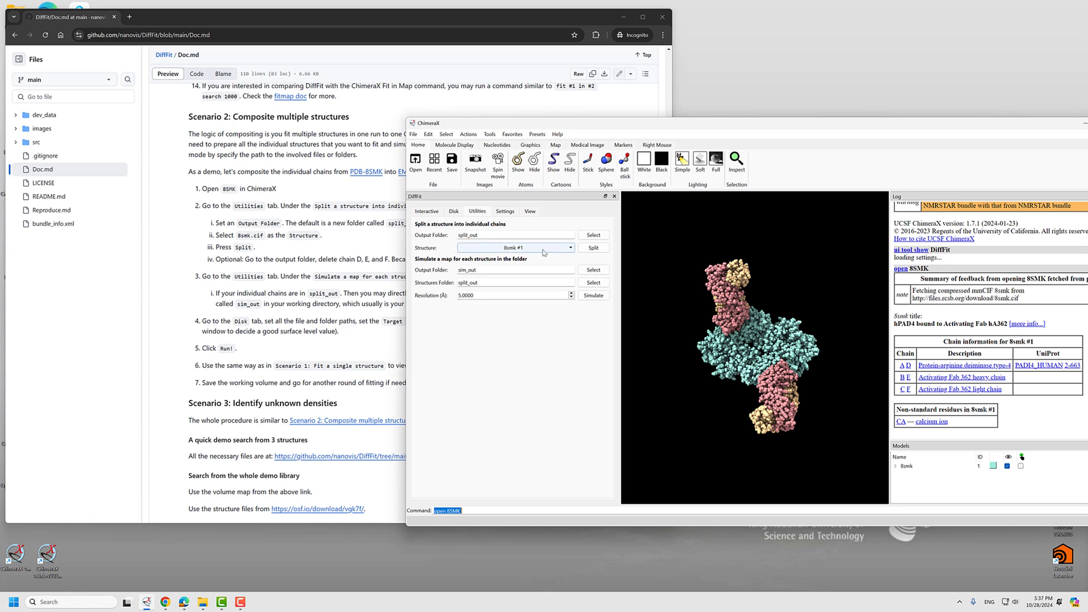
click(592, 250)
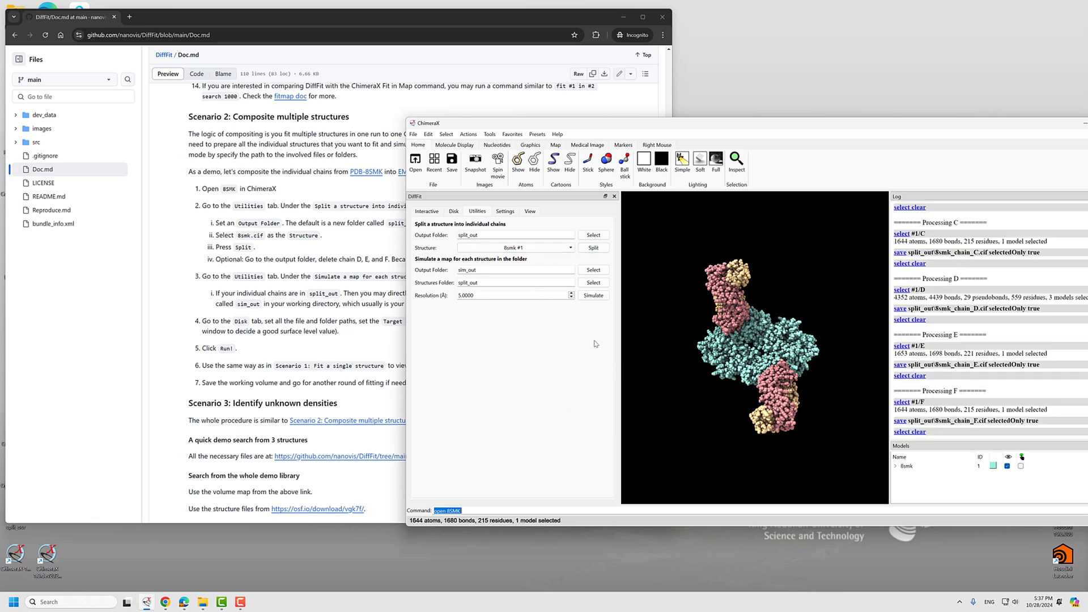
- Open the split_out folder on the Desktop in File Explorer
click(474, 238)
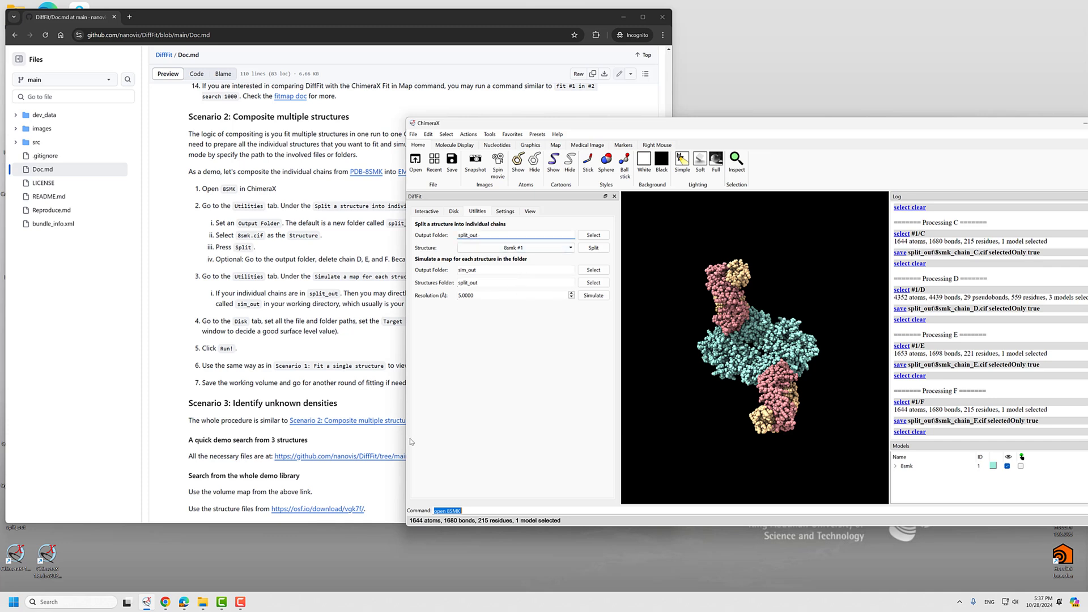
right_click(202, 602)
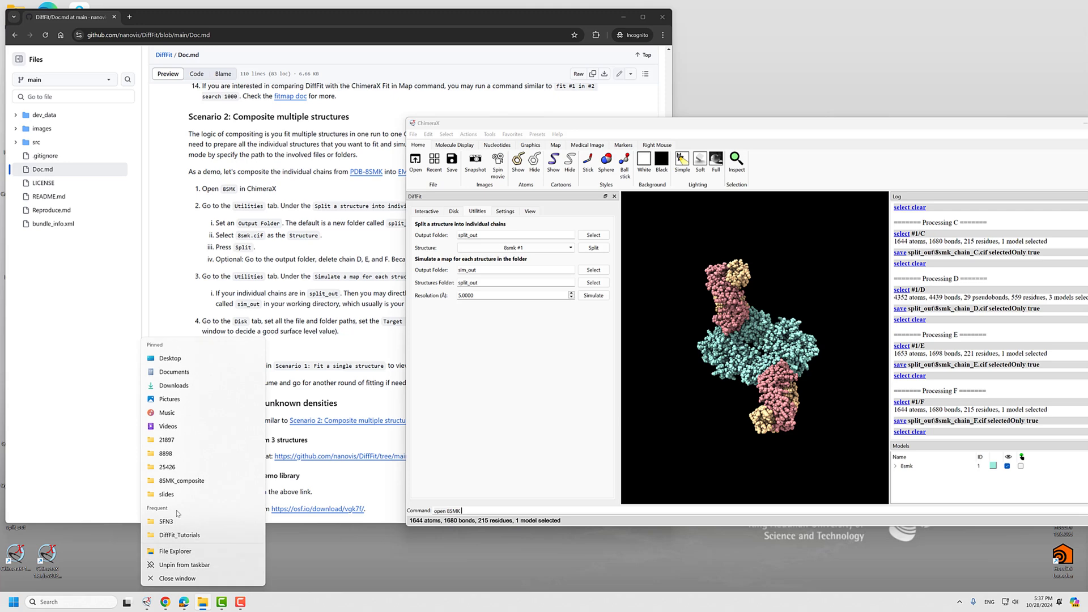
click(625, 327)
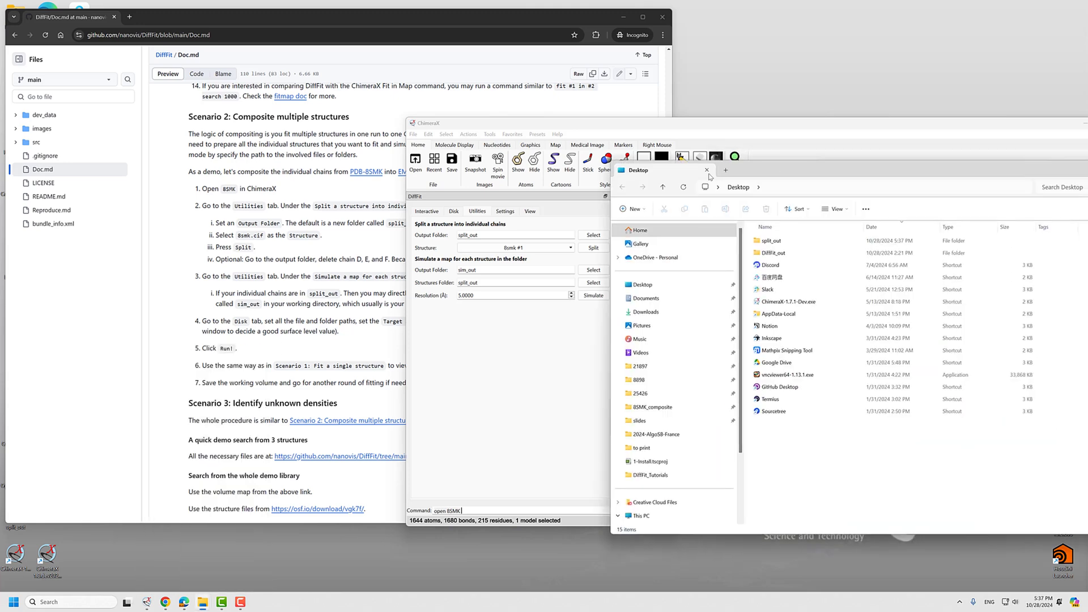
double_click(628, 276)
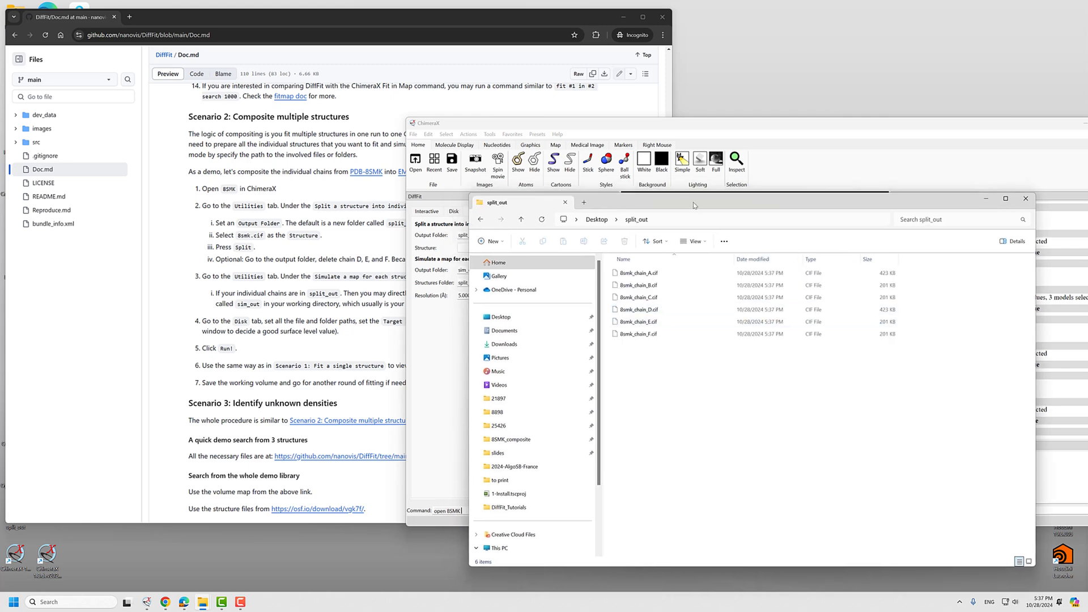
drag(697, 204, 371, 180)
- Check the duplicate chains in the ChimeraX log and permanently delete 8smk_chain_D.cif, 8smk_chain_E.cif and 8smk_chain_F.cif from split_out
click(787, 257)
scroll(828, 331, up, 2)
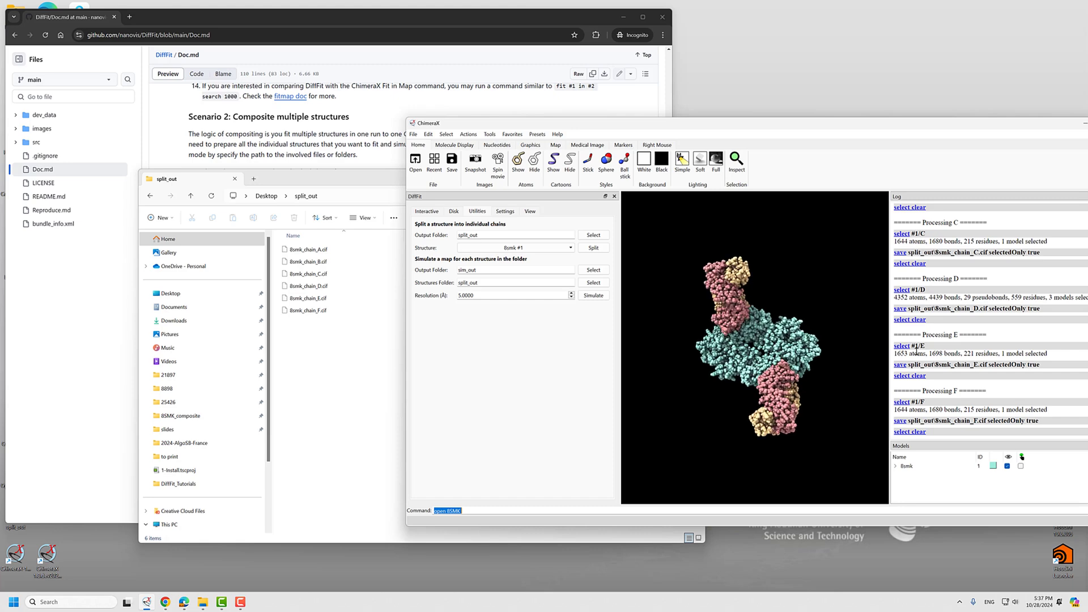
scroll(912, 339, up, 10)
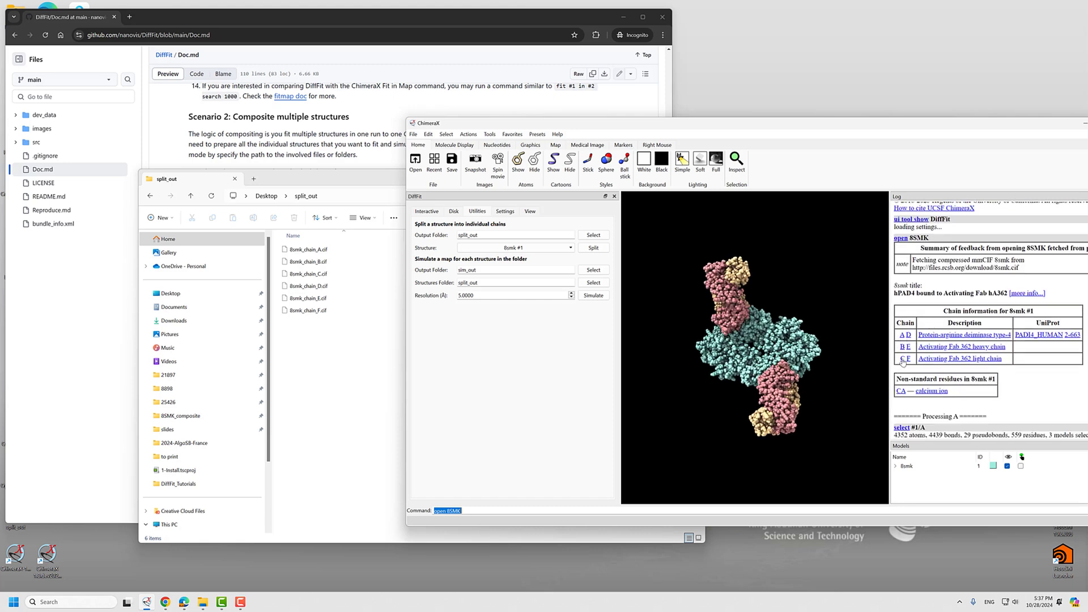
drag(390, 344, 309, 288)
key(shift+Delete)
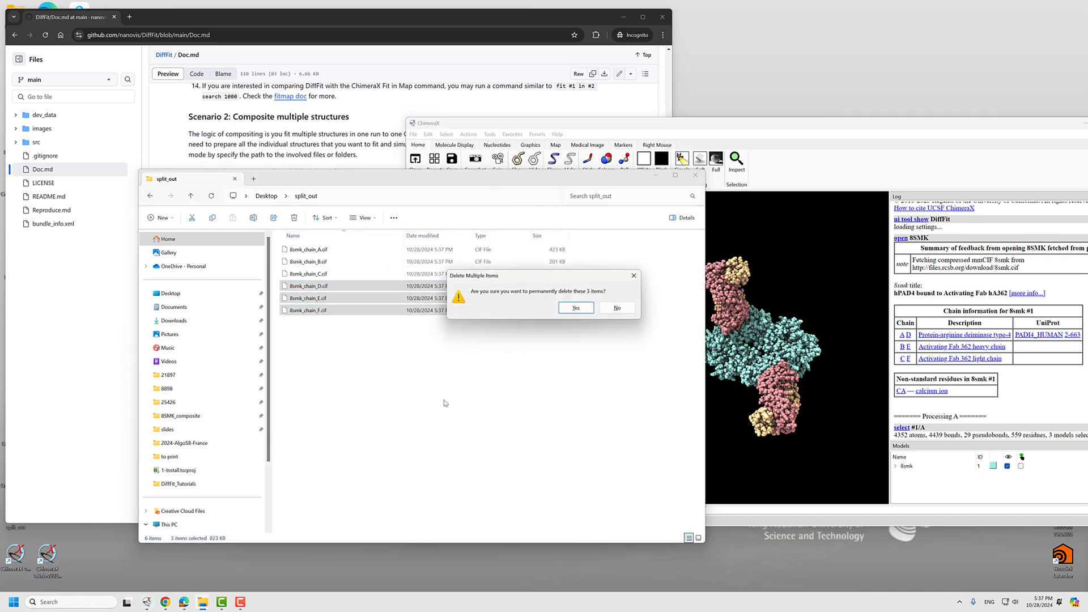
key(Return)
drag(343, 172, 628, 184)
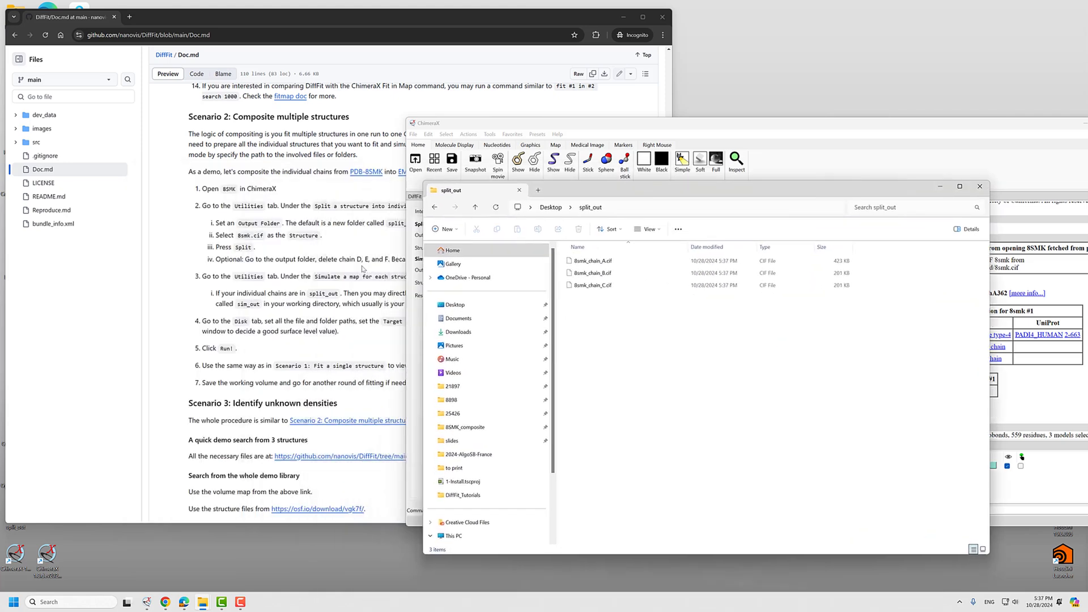
- Read the Doc's instructions for simulating a map for each structure in the folder and return to ChimeraX
click(285, 272)
scroll(262, 237, down, 1)
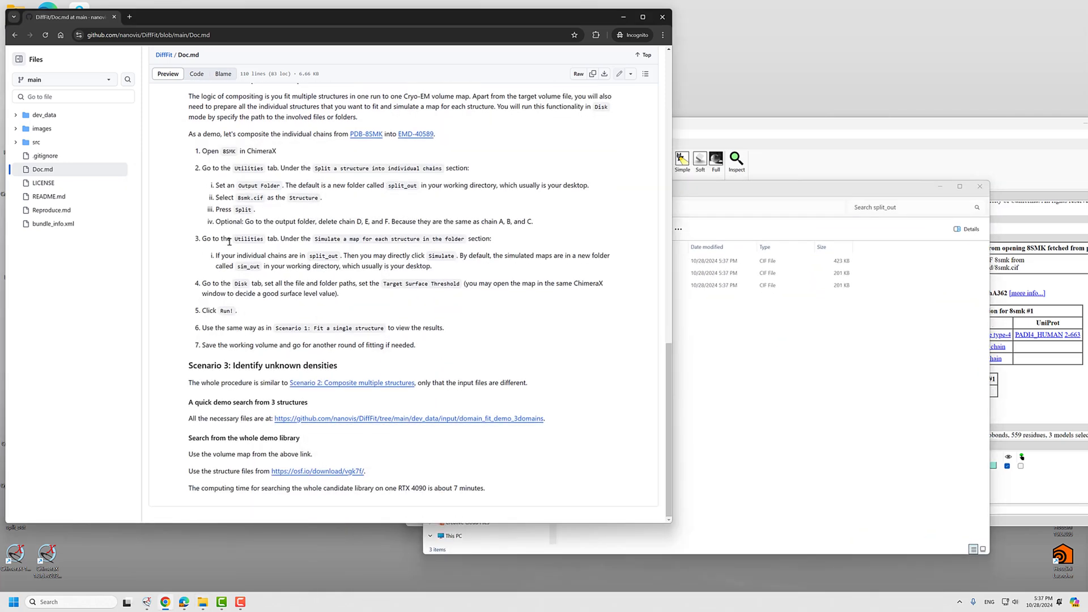
drag(315, 239, 460, 239)
click(335, 254)
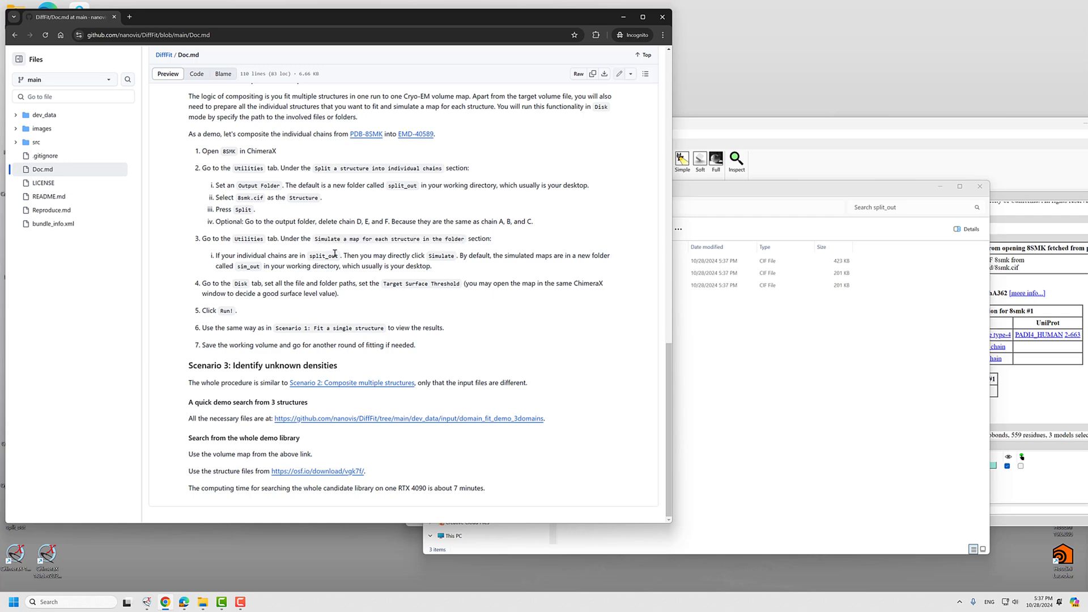
click(731, 129)
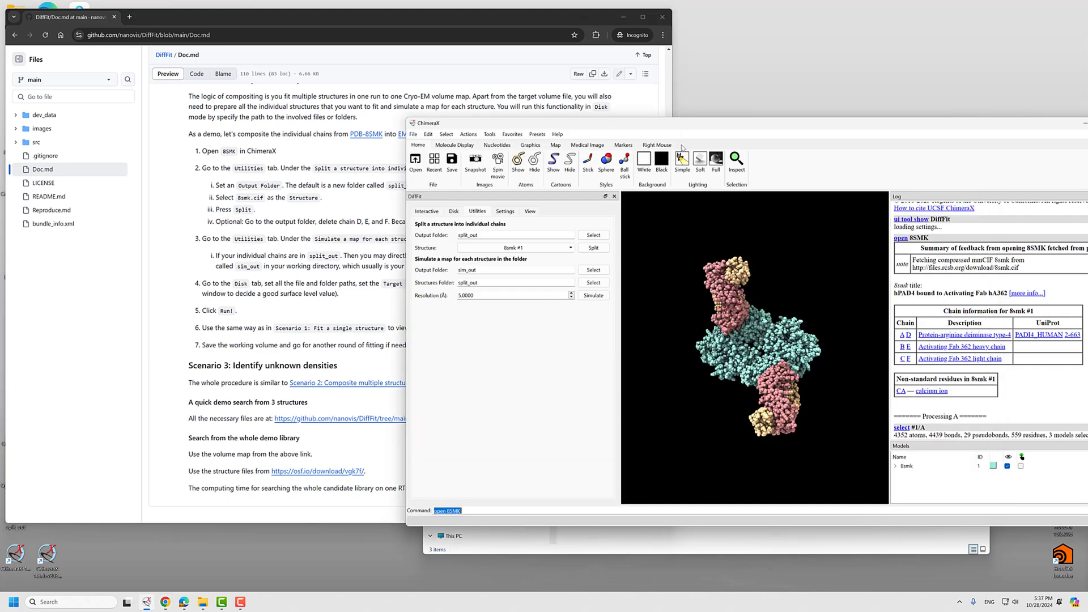
- Simulate a map for each structure in split_out at 5 Å resolution, with sim_out as the output folder
click(486, 283)
double_click(485, 270)
click(486, 269)
click(488, 283)
click(520, 270)
click(487, 284)
click(491, 270)
drag(466, 270, 456, 271)
click(485, 284)
double_click(482, 295)
click(474, 297)
click(592, 296)
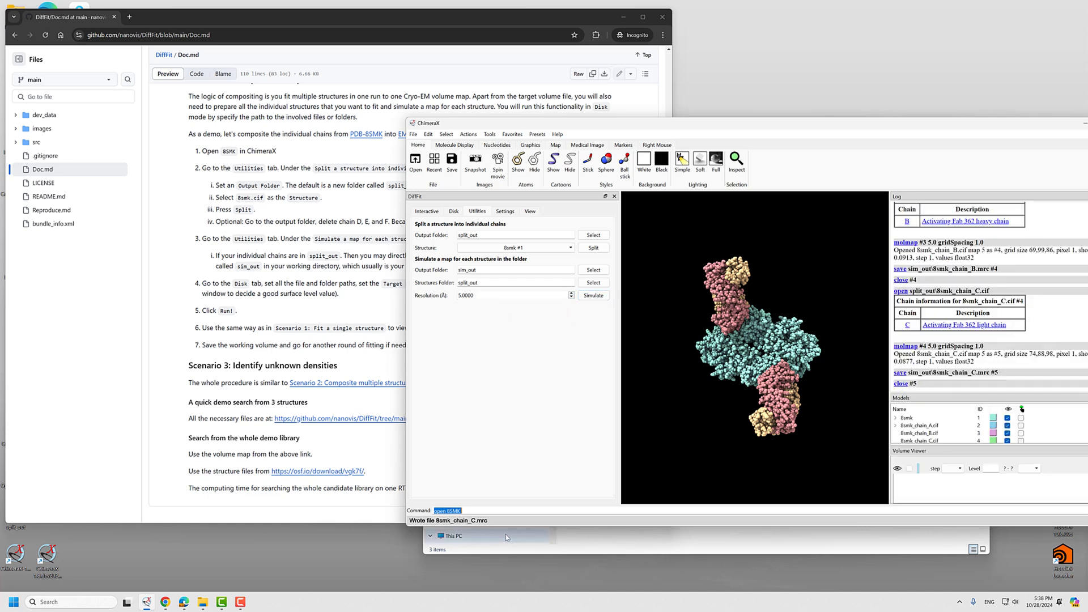
- Check the simulated chain maps in the Desktop's sim_out folder in File Explorer and minimize its window
click(617, 545)
click(550, 207)
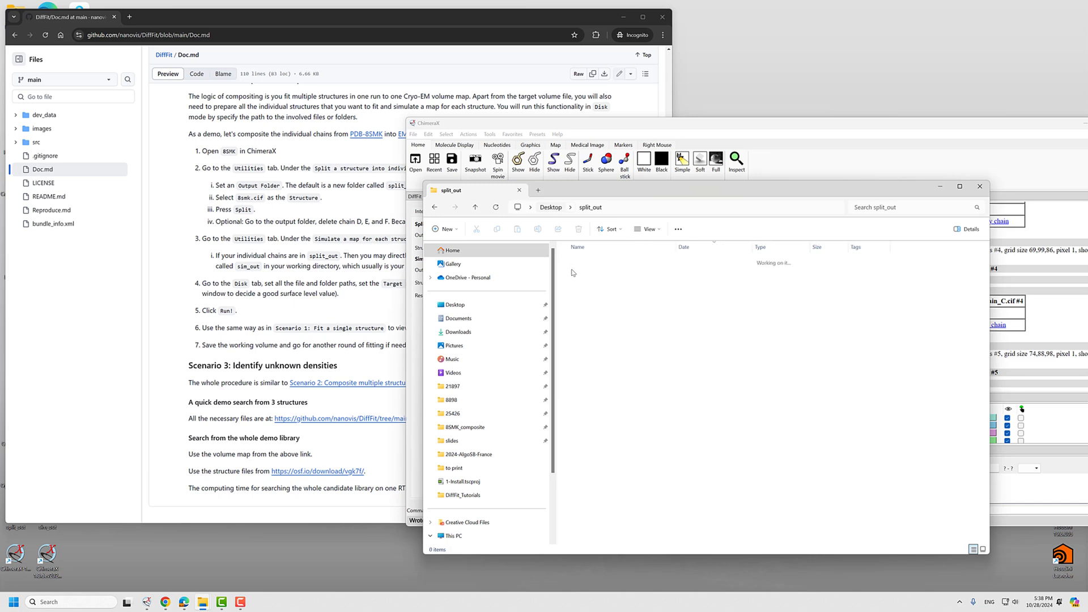
click(590, 262)
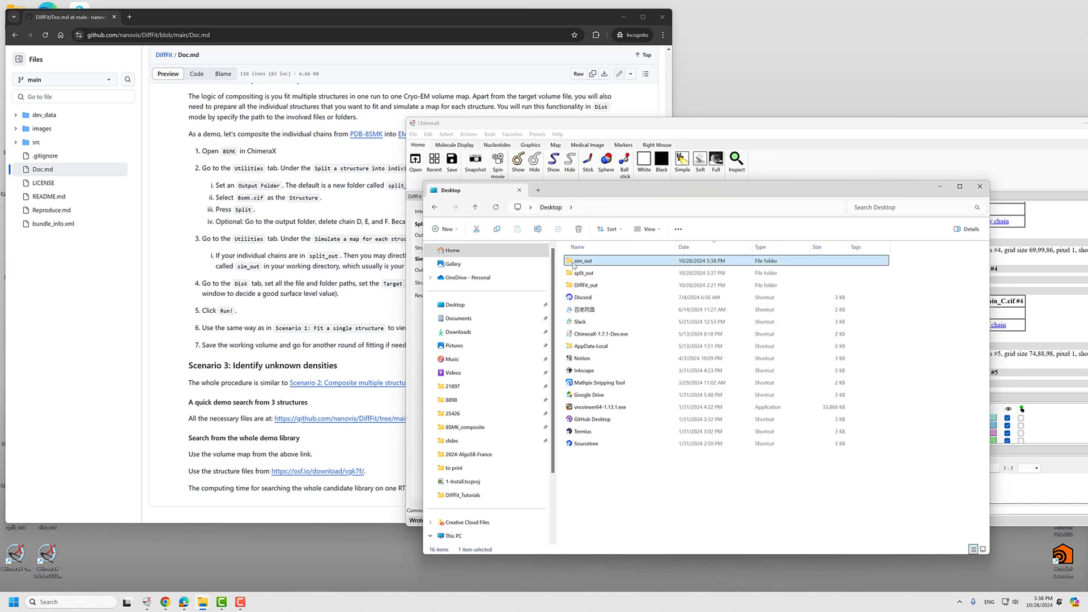
double_click(578, 264)
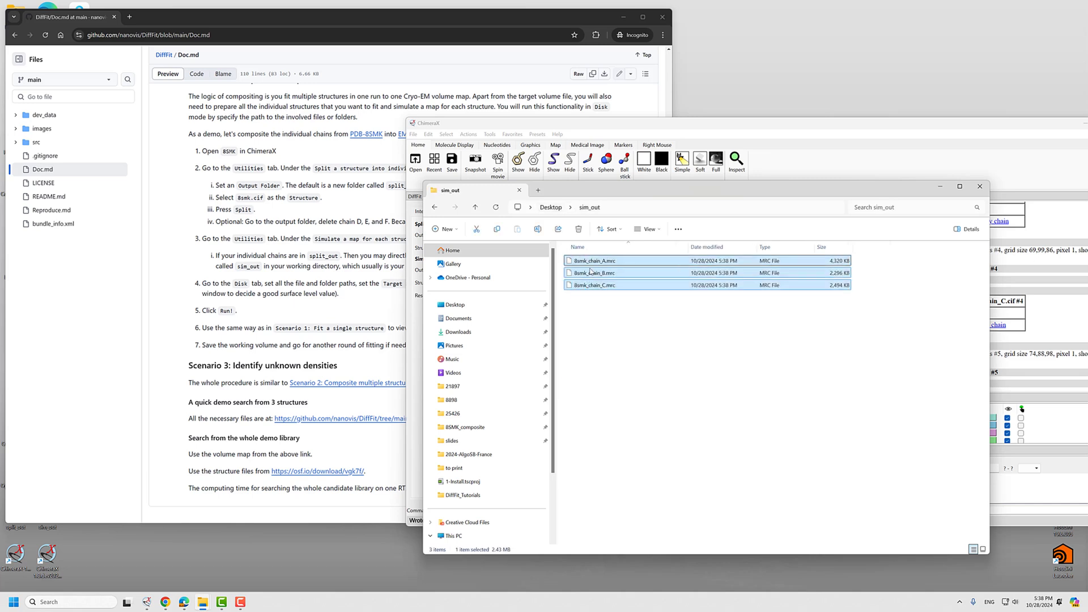
click(938, 187)
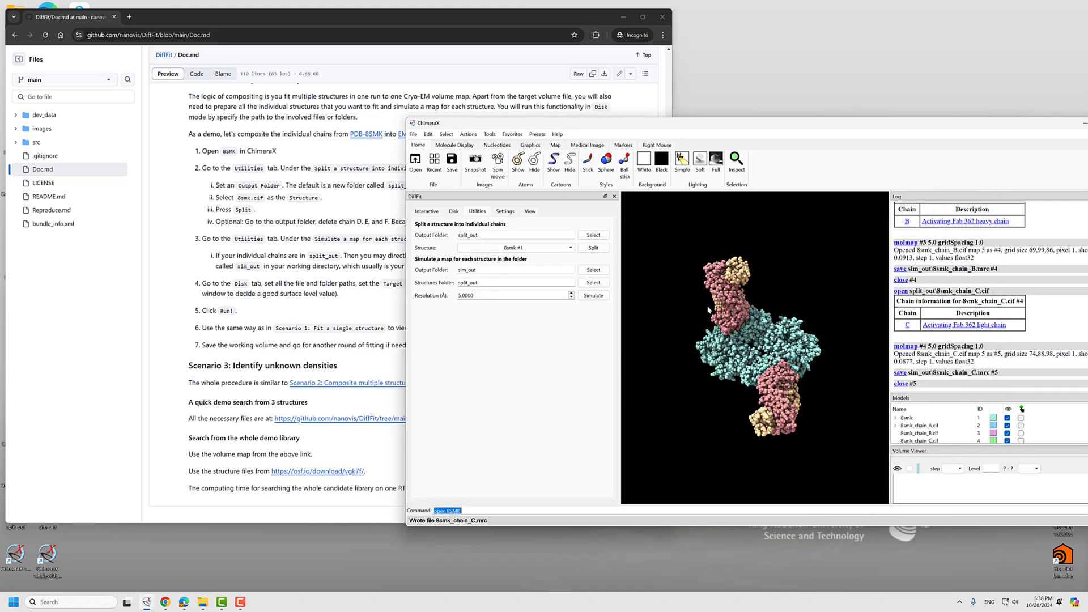
- Show DiffFit's Disk mode settings and download the emd_40589.map.gz map from the Doc's EMD-40589 link in the browser
click(454, 212)
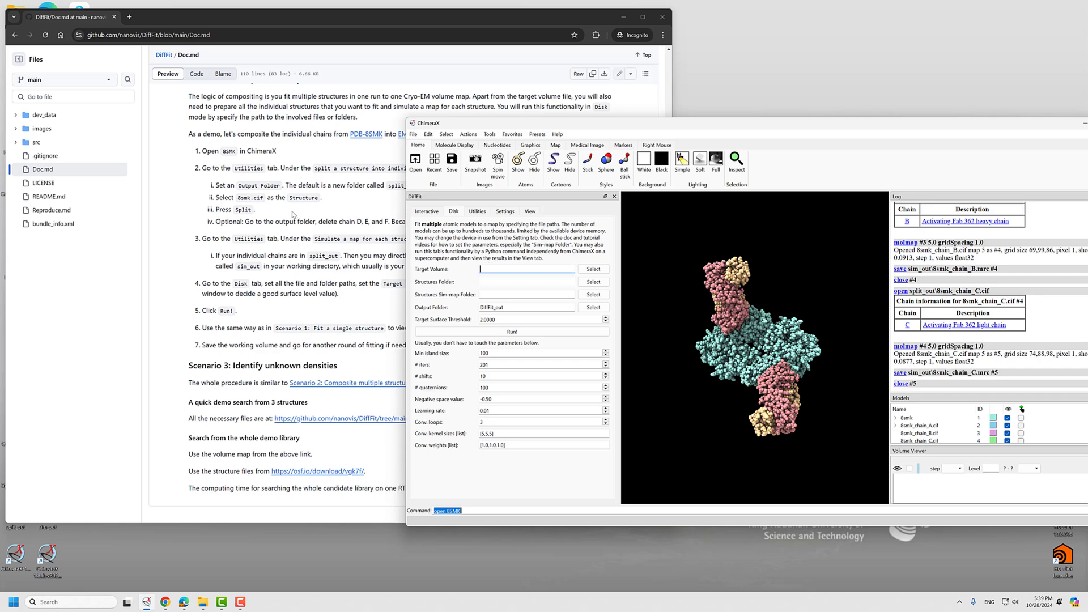
click(338, 266)
scroll(436, 231, up, 3)
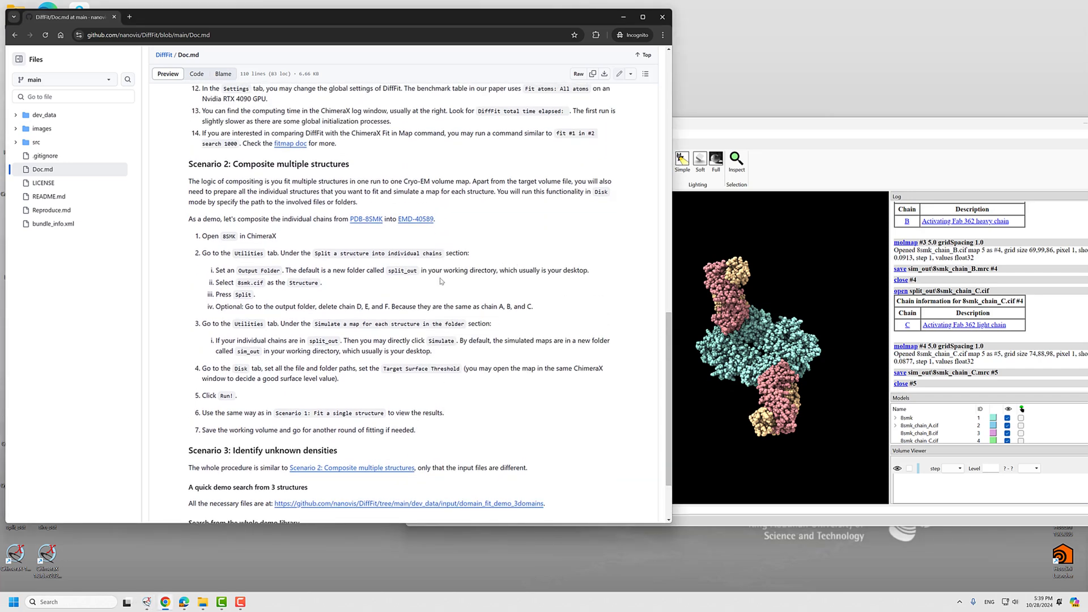
click(417, 220)
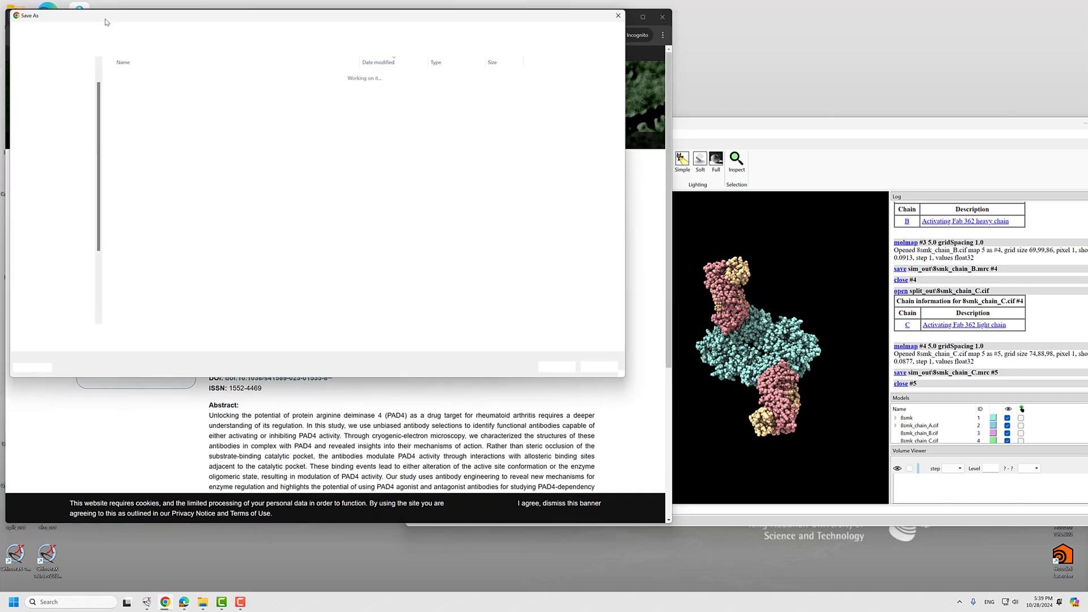
click(560, 369)
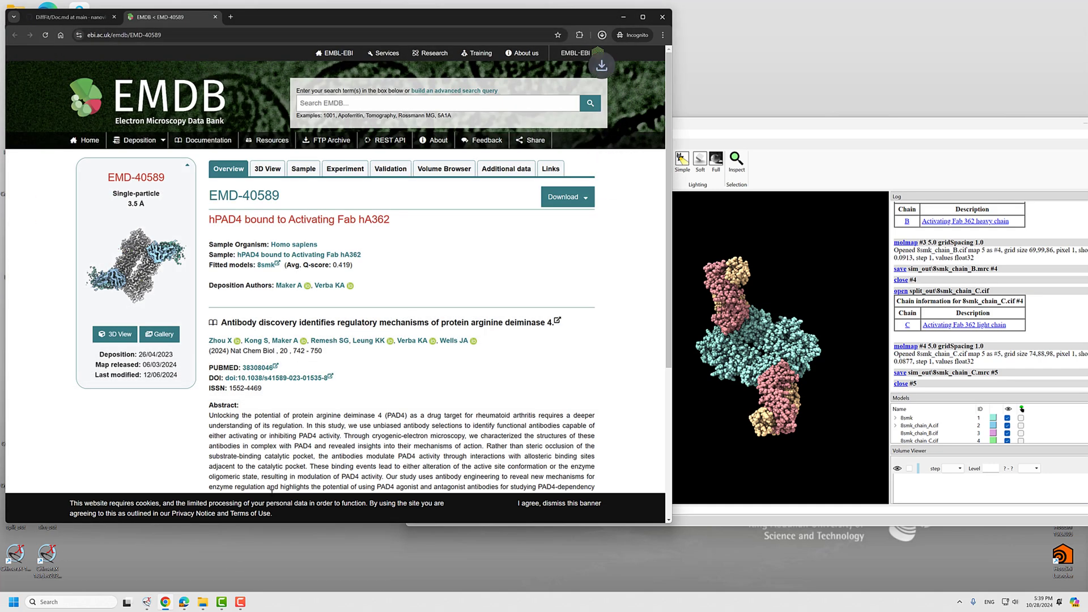
- Extract emd_40589.map.gz in the Downloads folder in File Explorer and open the extracted emd_40589.map folder
mouse_move(203, 602)
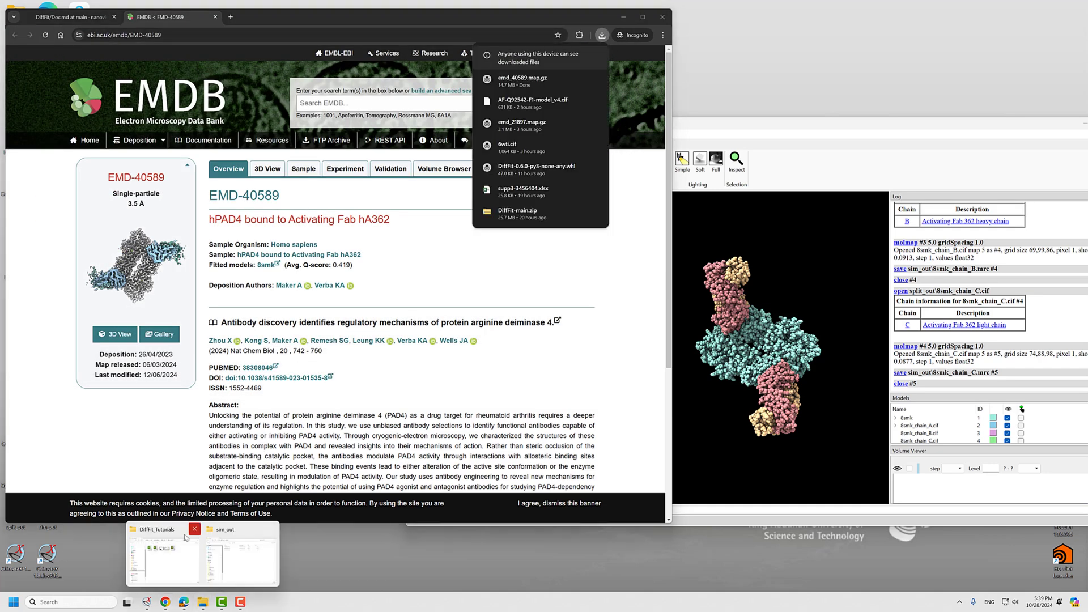
click(239, 567)
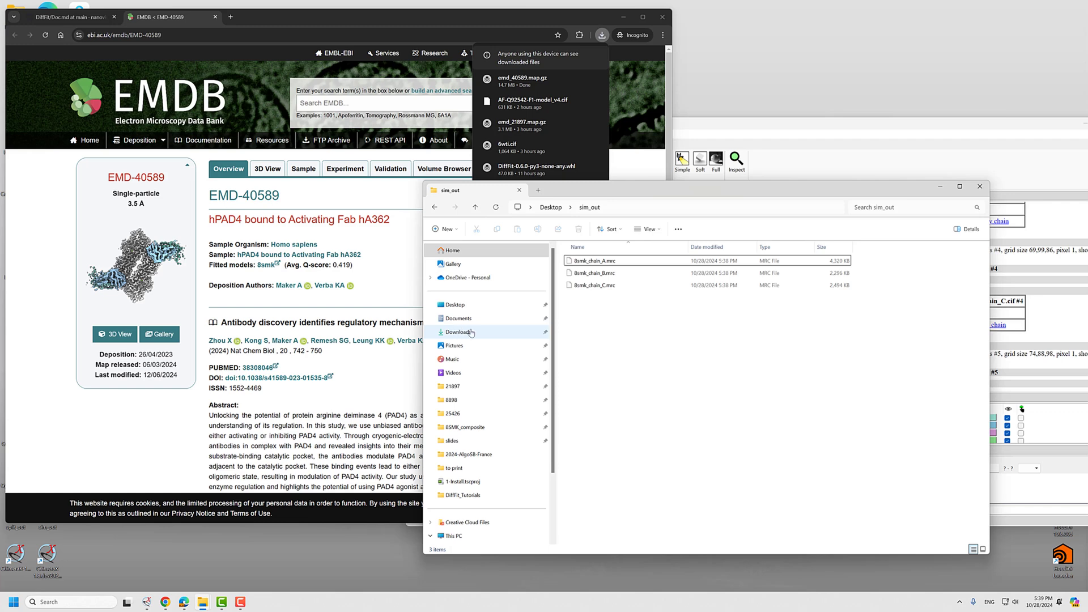
click(471, 333)
click(600, 273)
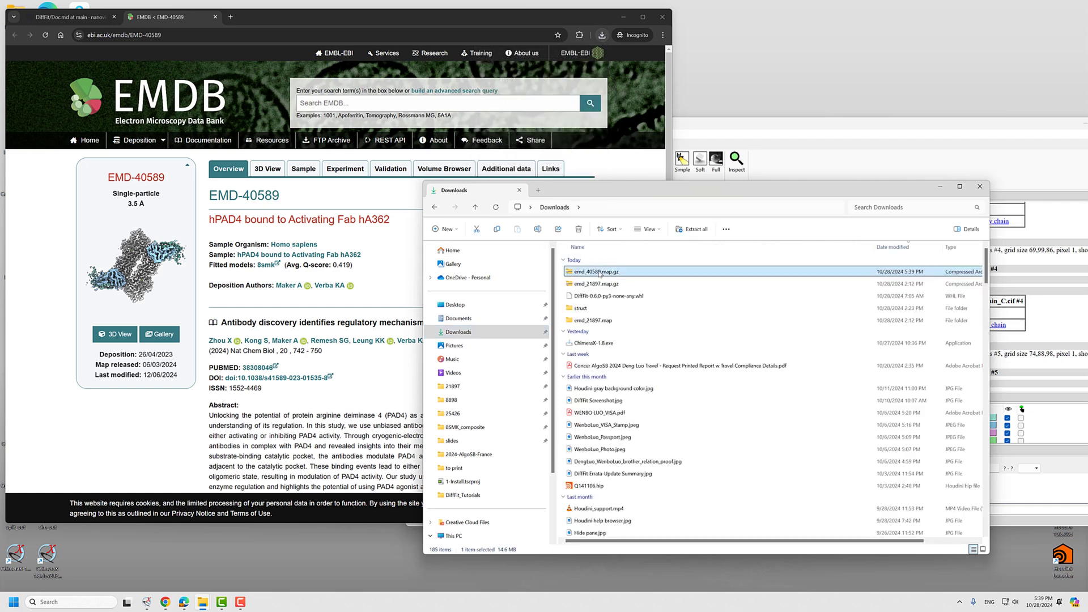
right_click(600, 273)
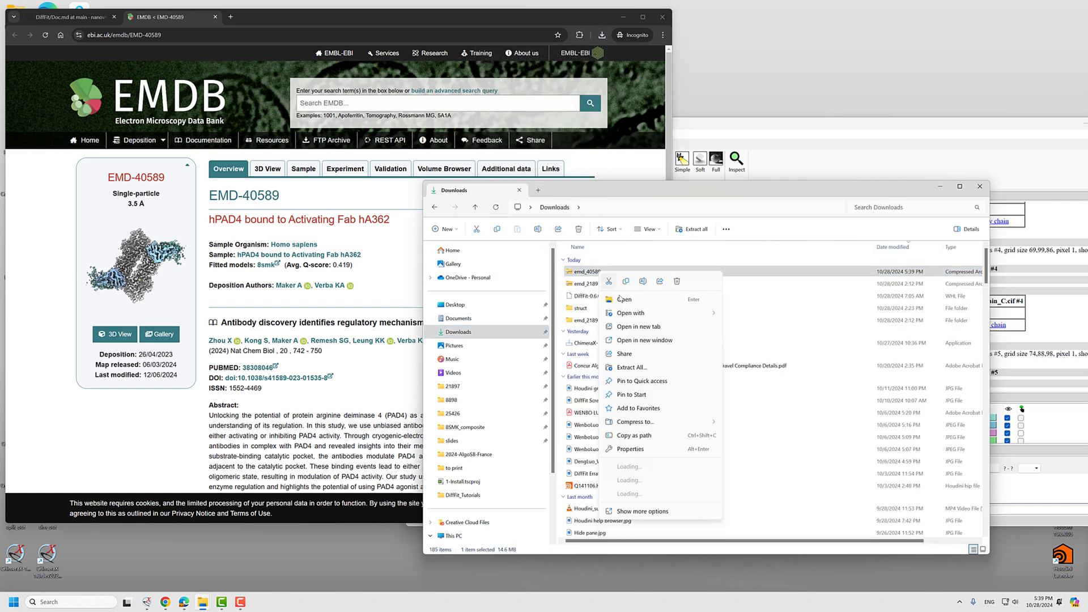
click(641, 370)
click(618, 391)
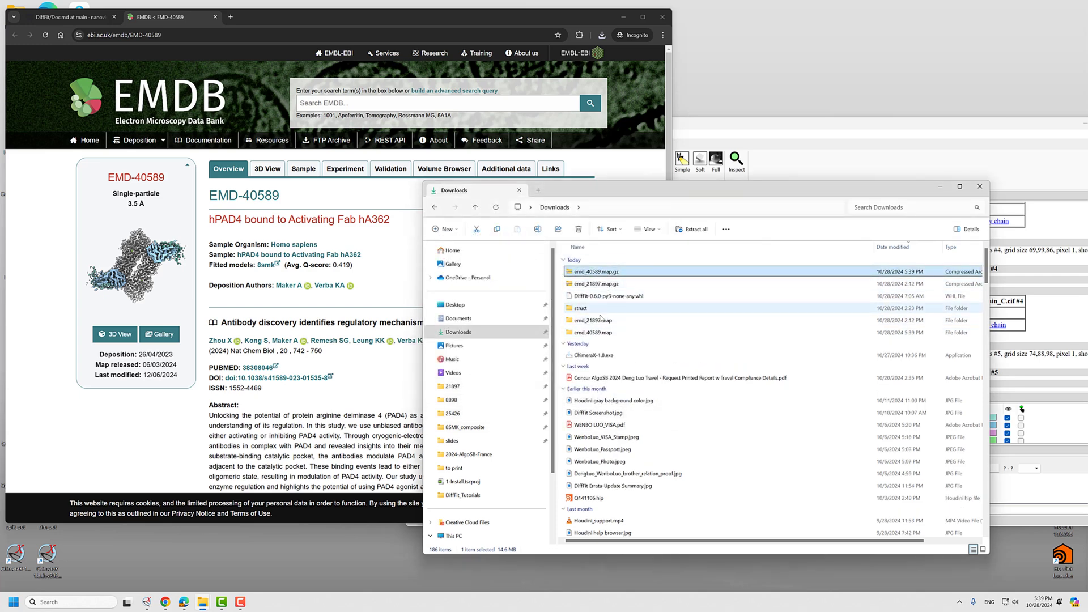
double_click(593, 332)
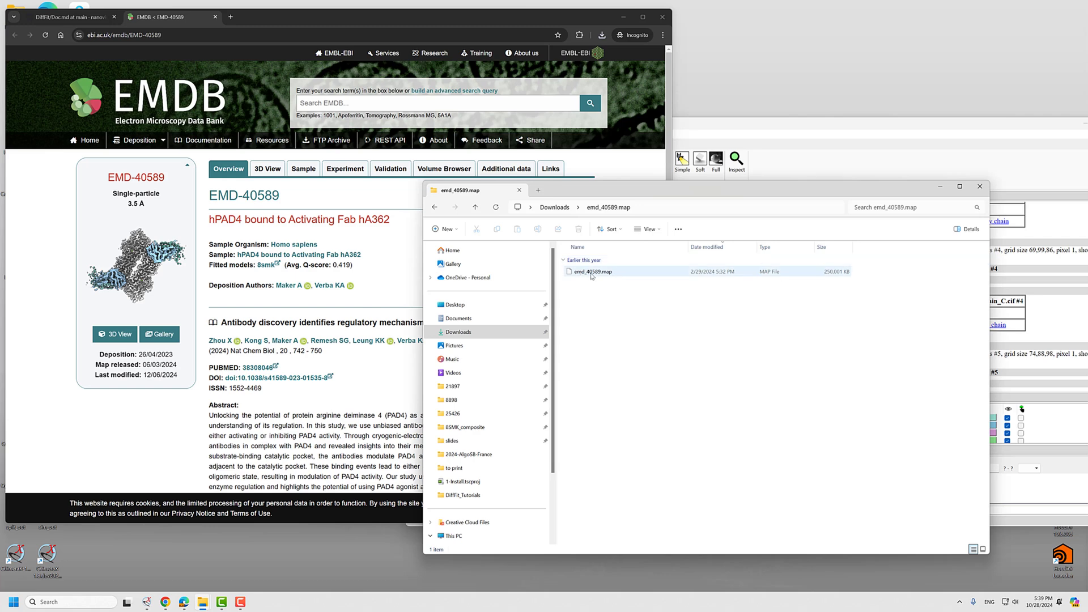
- Rearrange the File Explorer and ChimeraX windows so the emd_40589.map folder and the DiffFit settings are both accessible
click(669, 212)
click(713, 124)
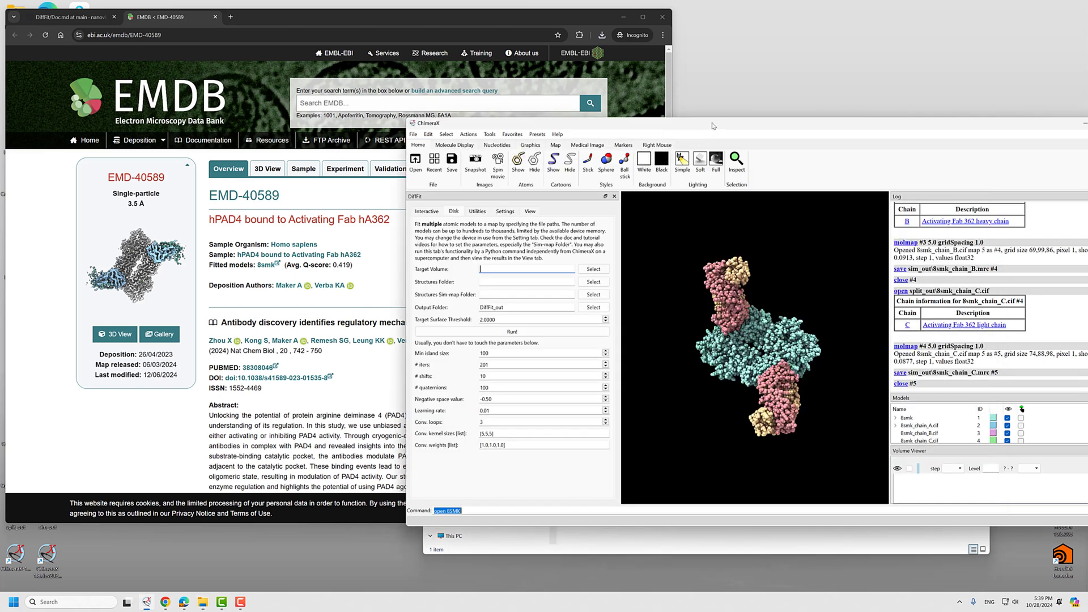
click(622, 538)
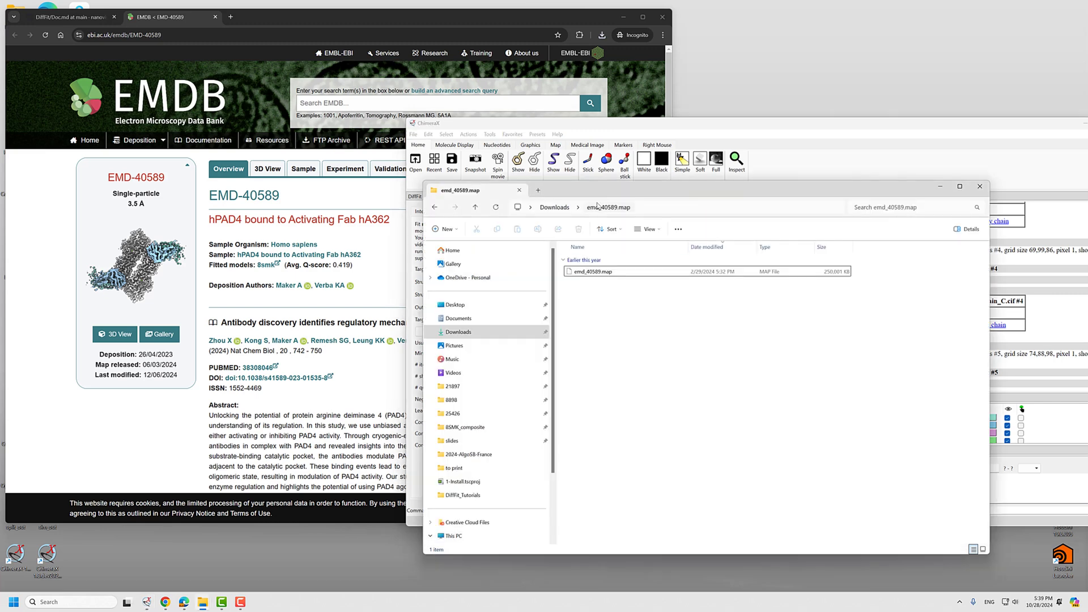
drag(599, 189, 1004, 220)
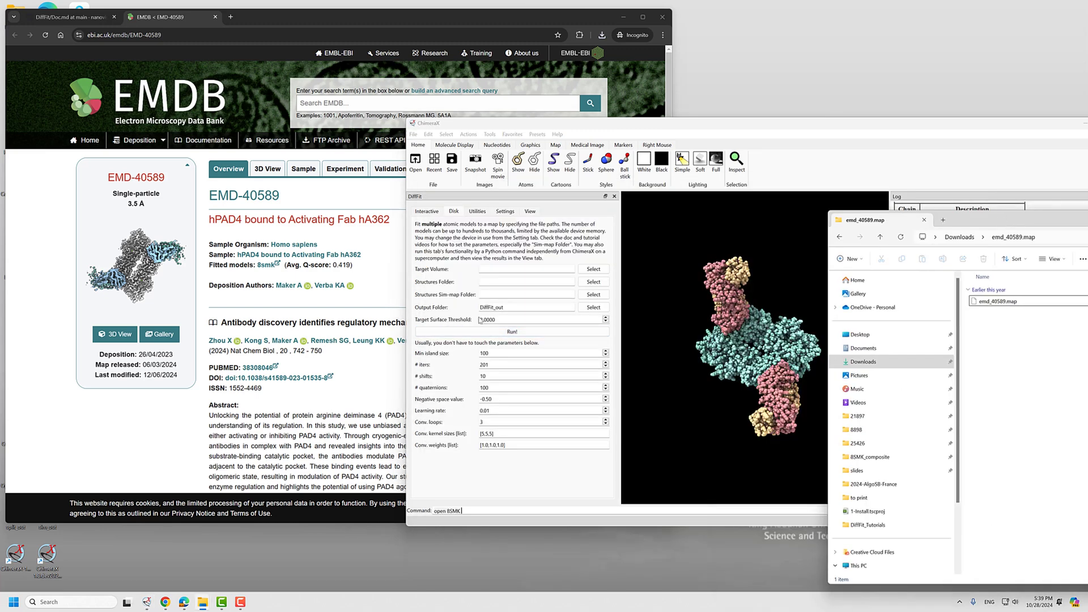
drag(508, 322, 464, 324)
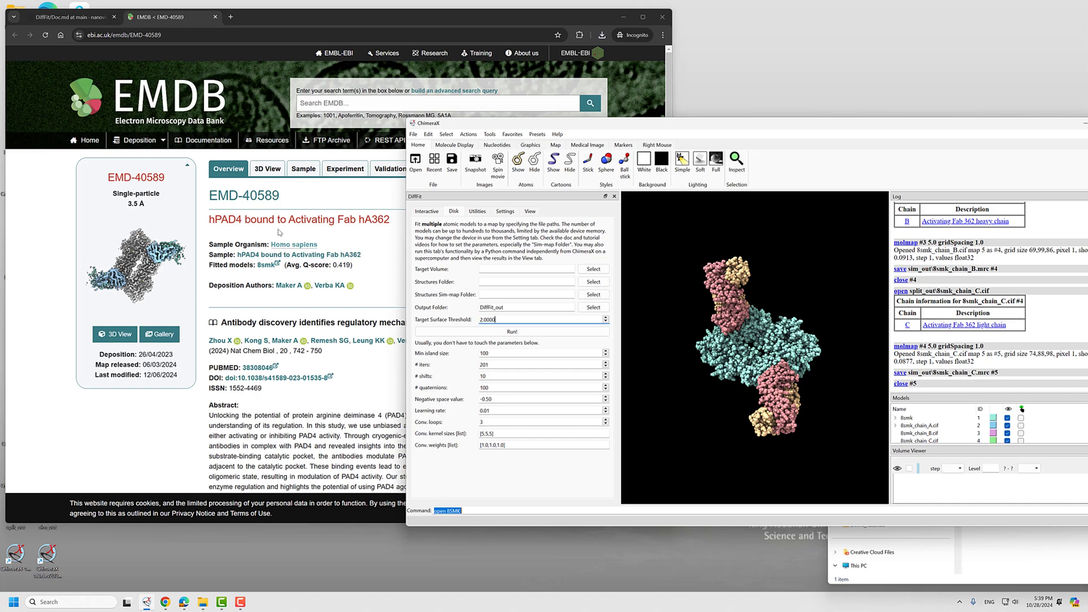
click(169, 317)
scroll(289, 372, down, 3)
scroll(317, 165, up, 3)
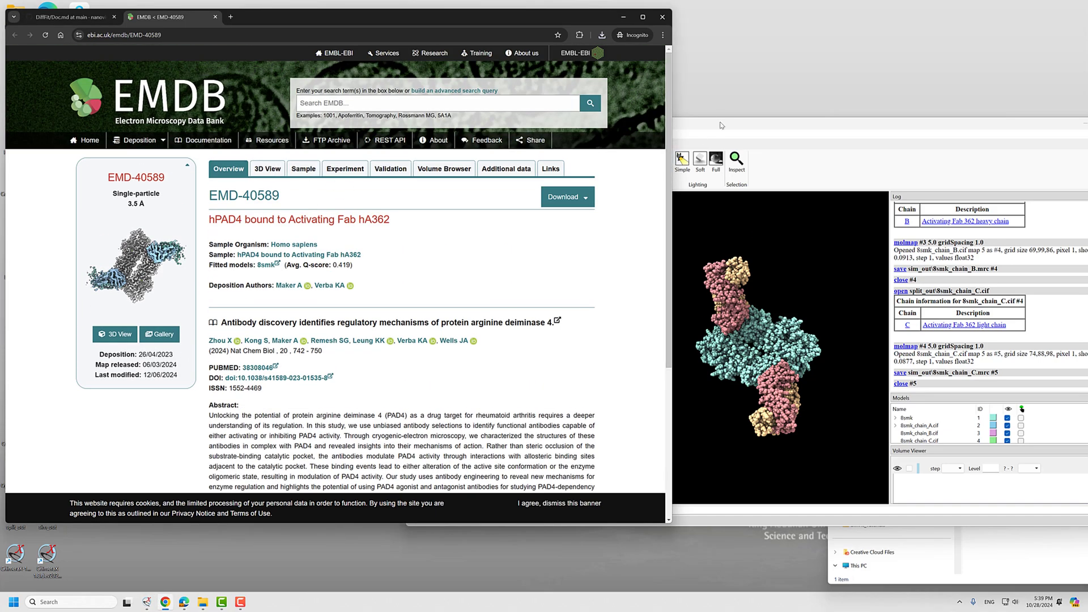
drag(721, 122, 593, 110)
click(247, 296)
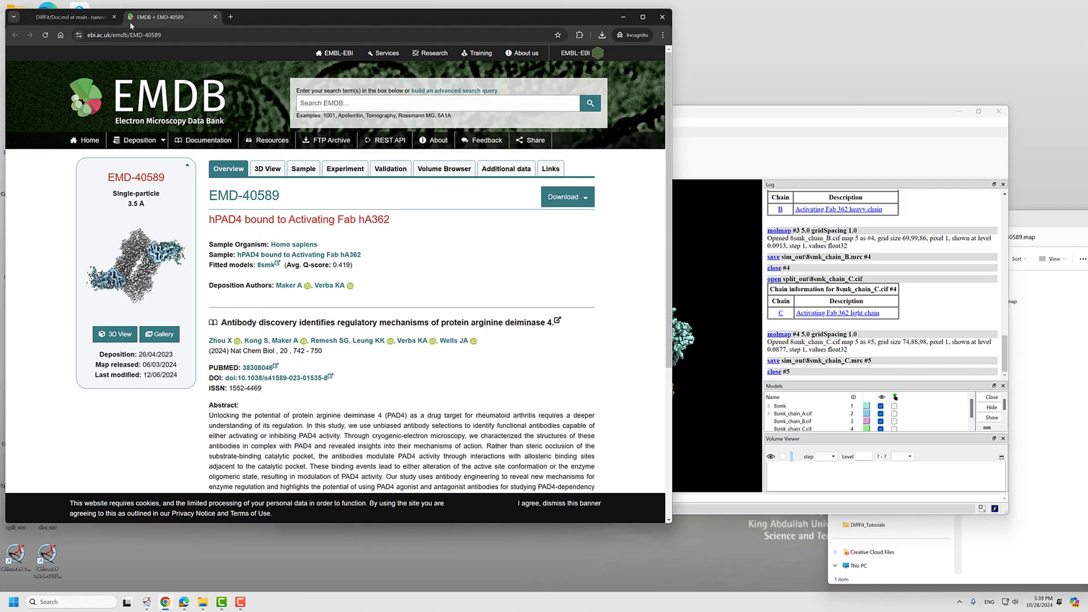
- Look up the EMDB open command in the Doc's Scenario 1 and run "open 40589 from emdb" in ChimeraX
click(71, 16)
scroll(215, 177, up, 10)
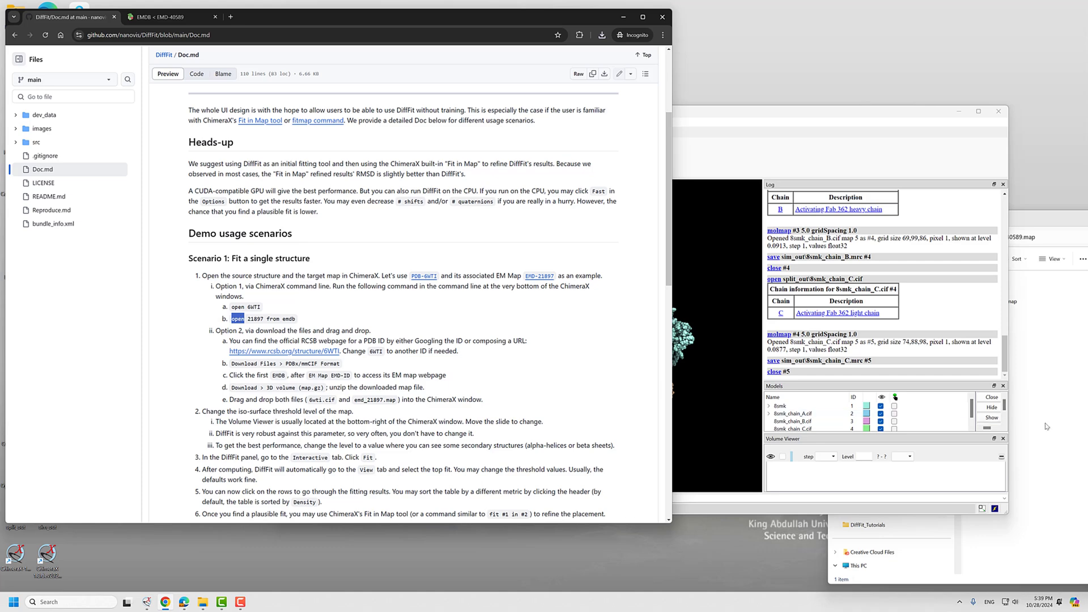
click(788, 499)
text(open)
click(1009, 303)
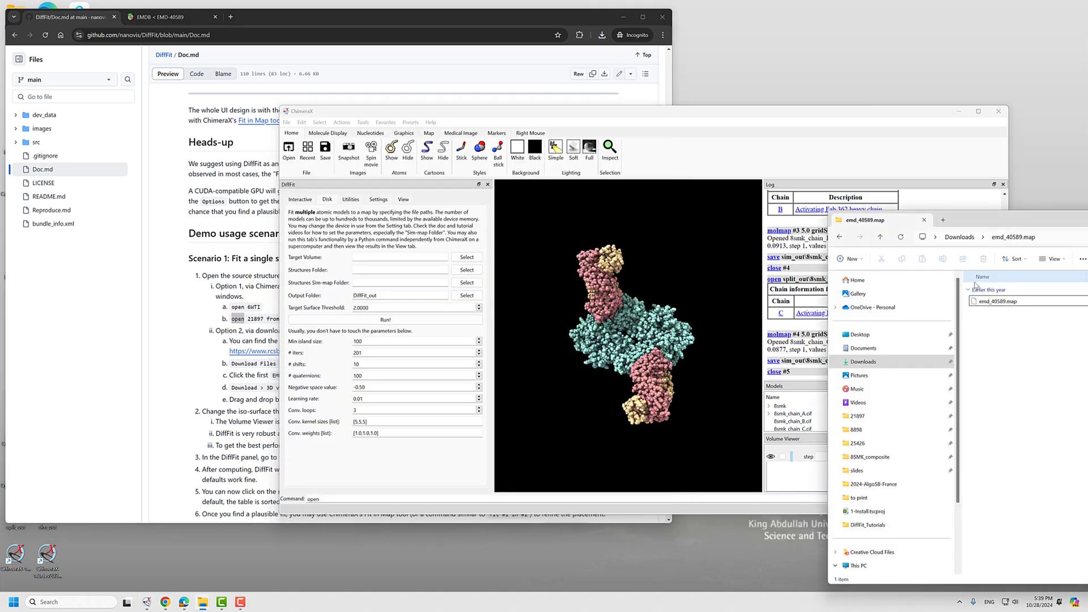
click(997, 302)
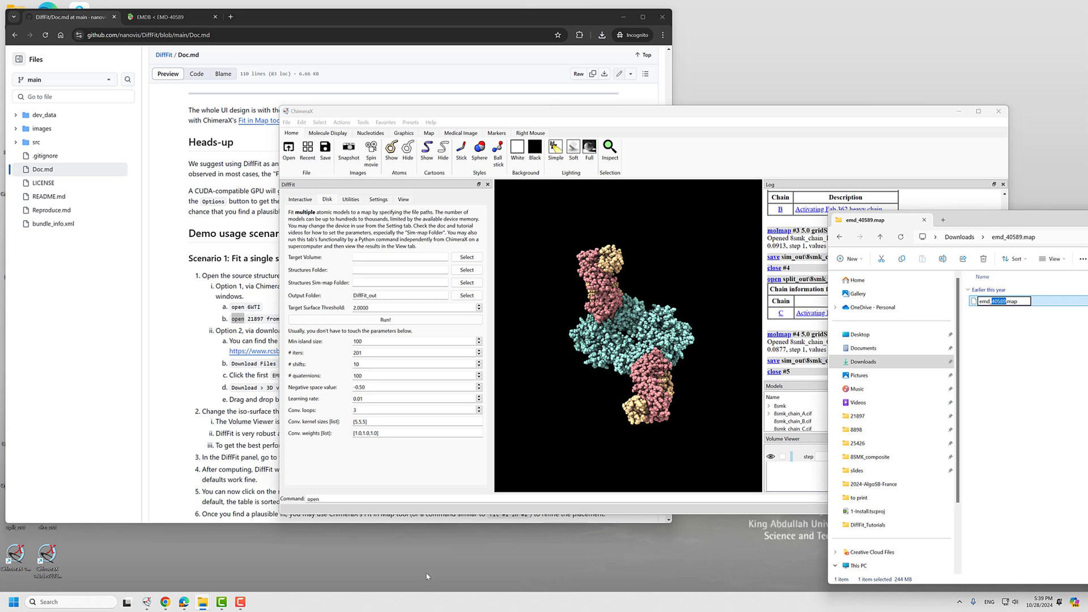
click(351, 499)
text(40589)
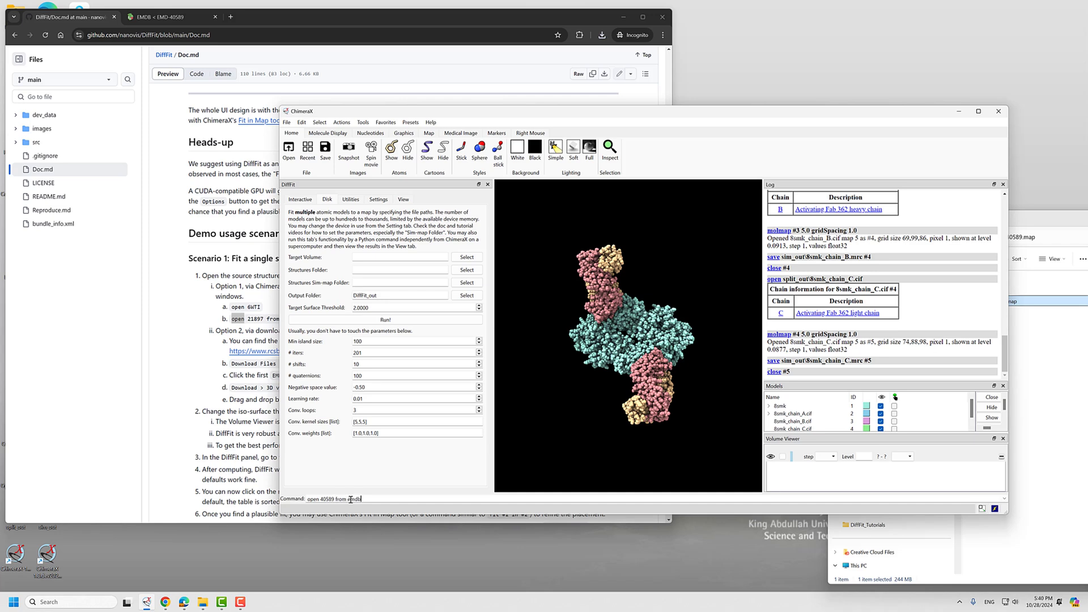
key(Return)
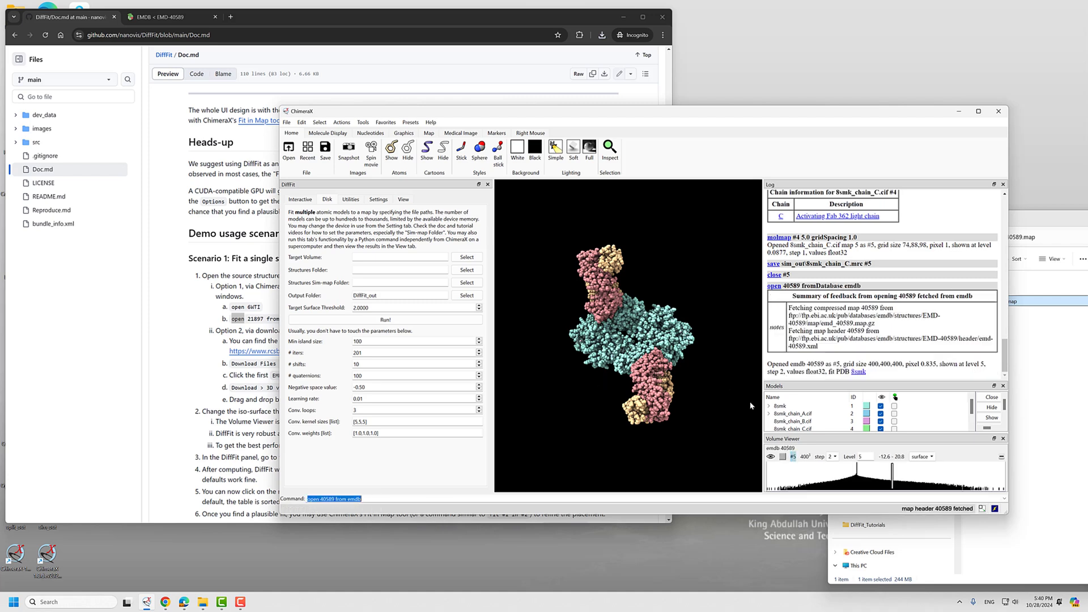
- Close the 8smk structure and its split chain models, and toggle the emdb 40589 map's visibility off and on
scroll(857, 397, down, 1)
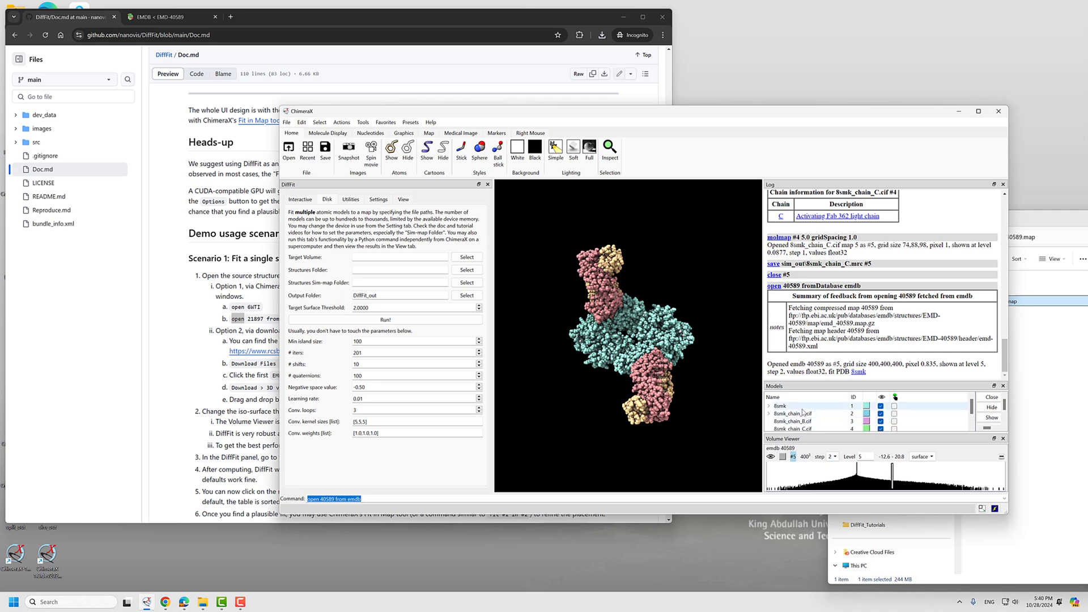
shift+click(805, 414)
click(992, 397)
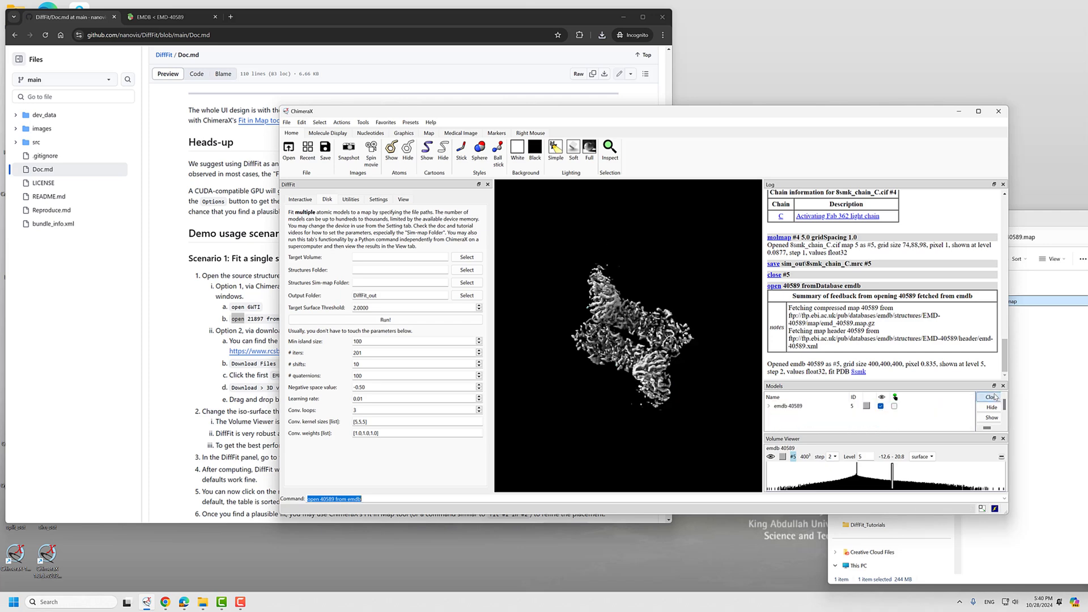
click(880, 406)
click(880, 406)
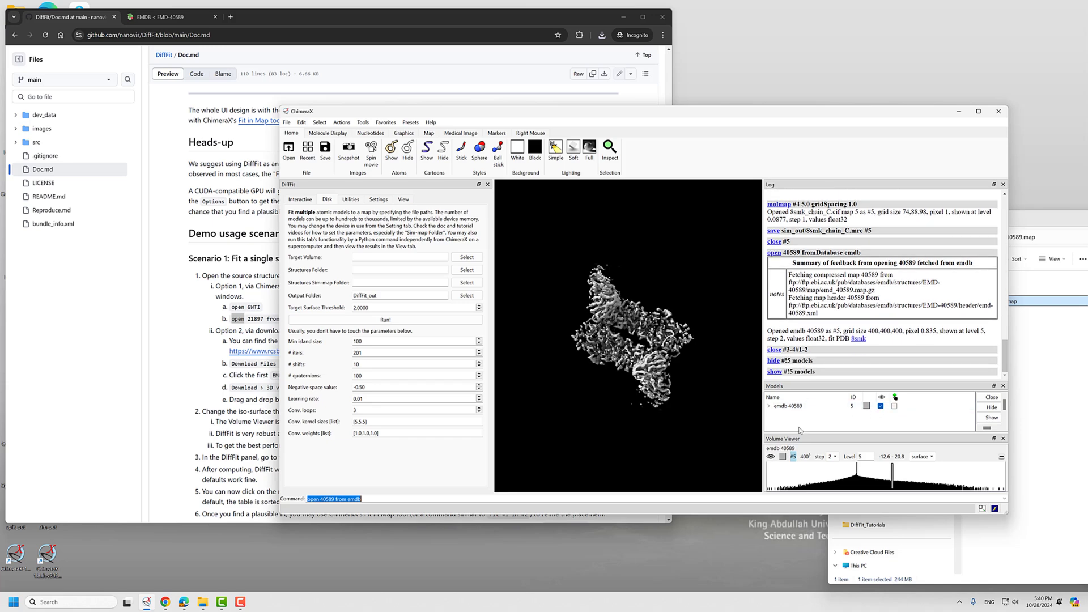
- Inspect the emdb 40589 map's density and set its surface level to about 5.48
drag(661, 379, 634, 388)
scroll(628, 348, up, 5)
scroll(629, 350, up, 8)
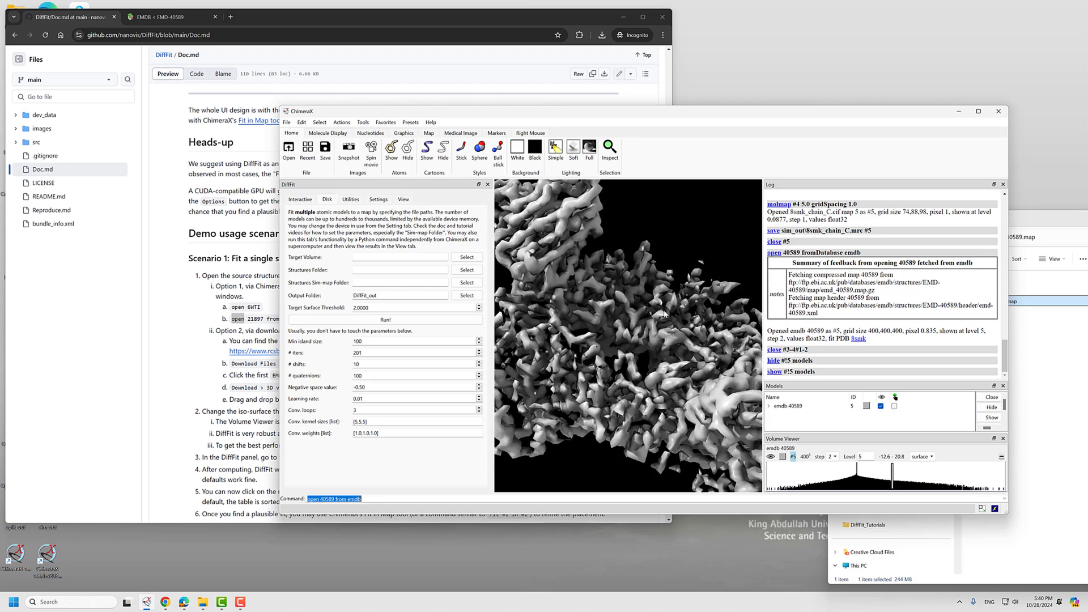
scroll(681, 331, down, 10)
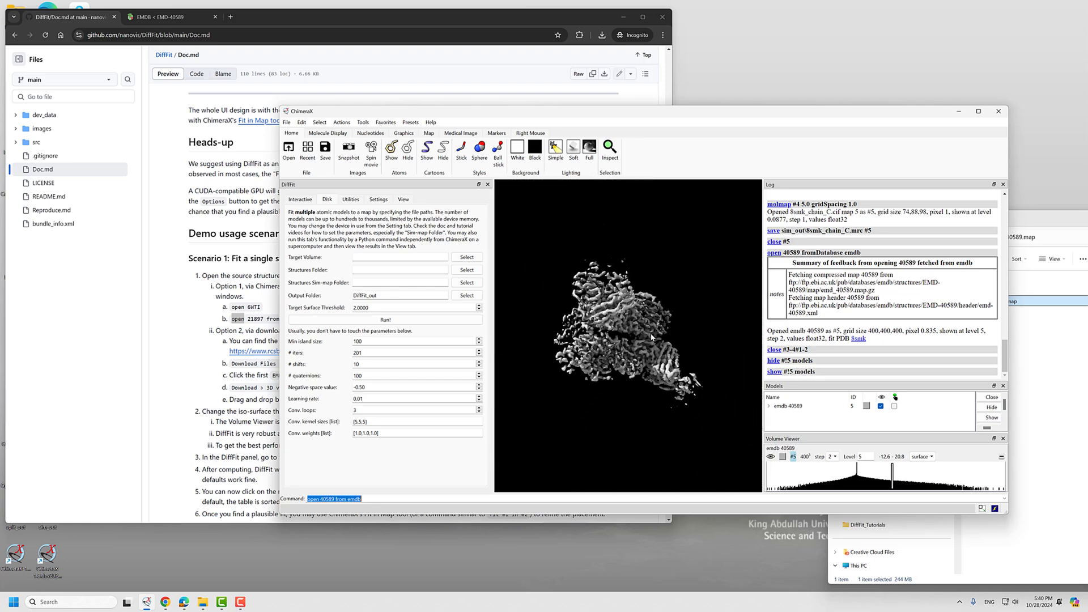
drag(675, 340, 624, 342)
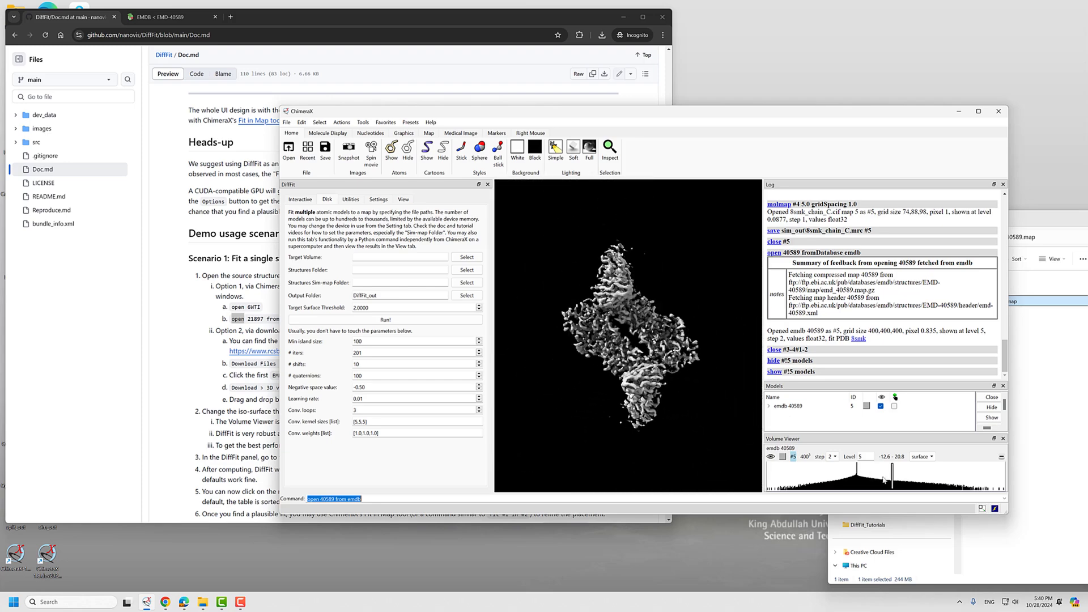
mouse_move(892, 475)
mouse_down()
mouse_move(862, 473)
mouse_move(909, 484)
mouse_move(898, 478)
mouse_up()
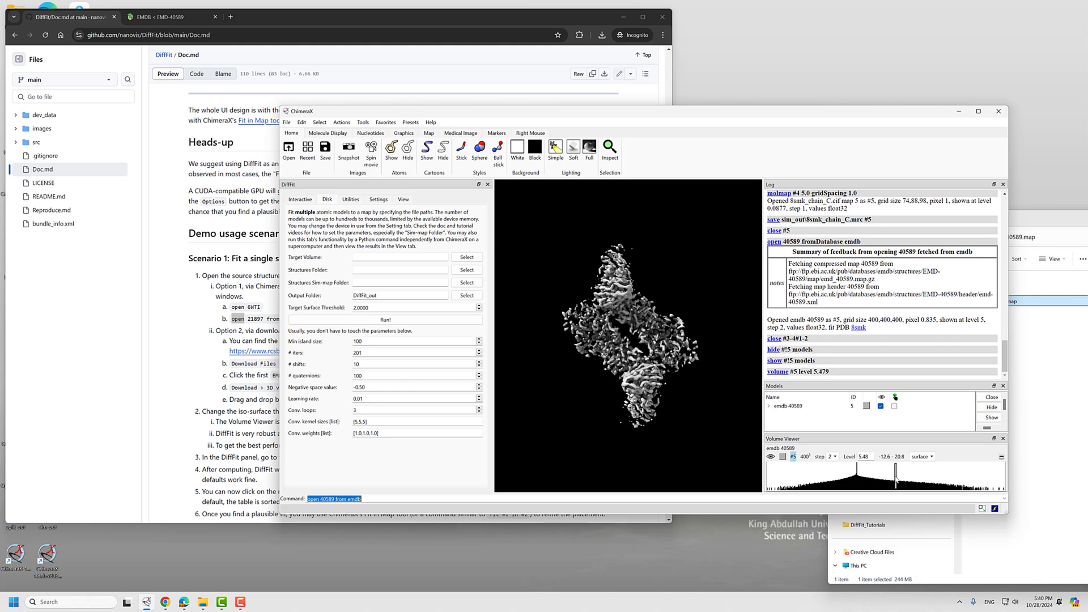
click(932, 481)
- Copy the emd_40589.map folder path from File Explorer into DiffFit's Target Volume setting in ChimeraX
click(1078, 371)
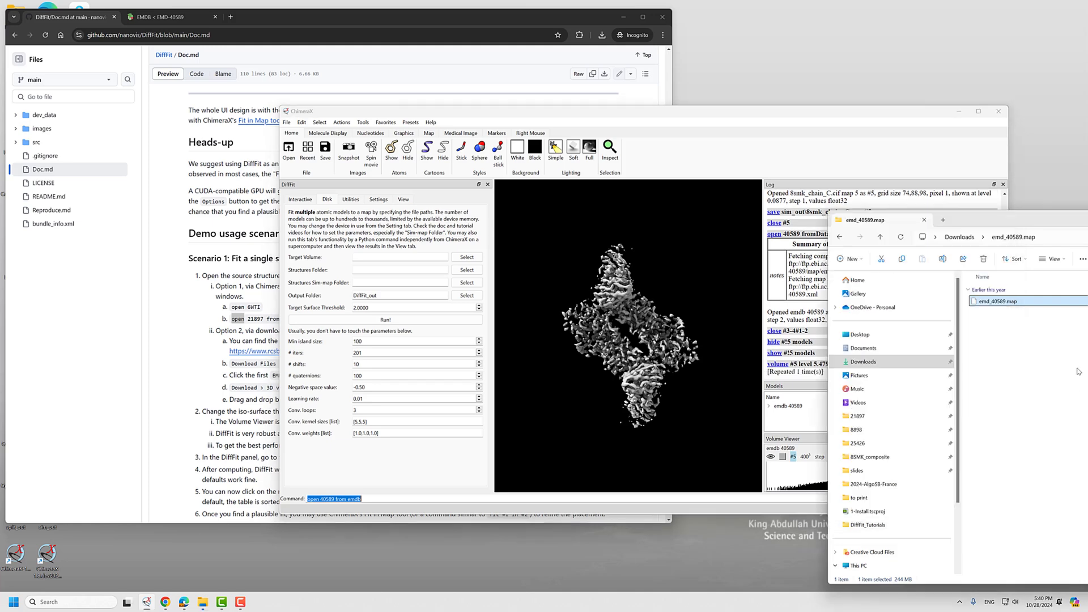
click(360, 259)
click(1009, 304)
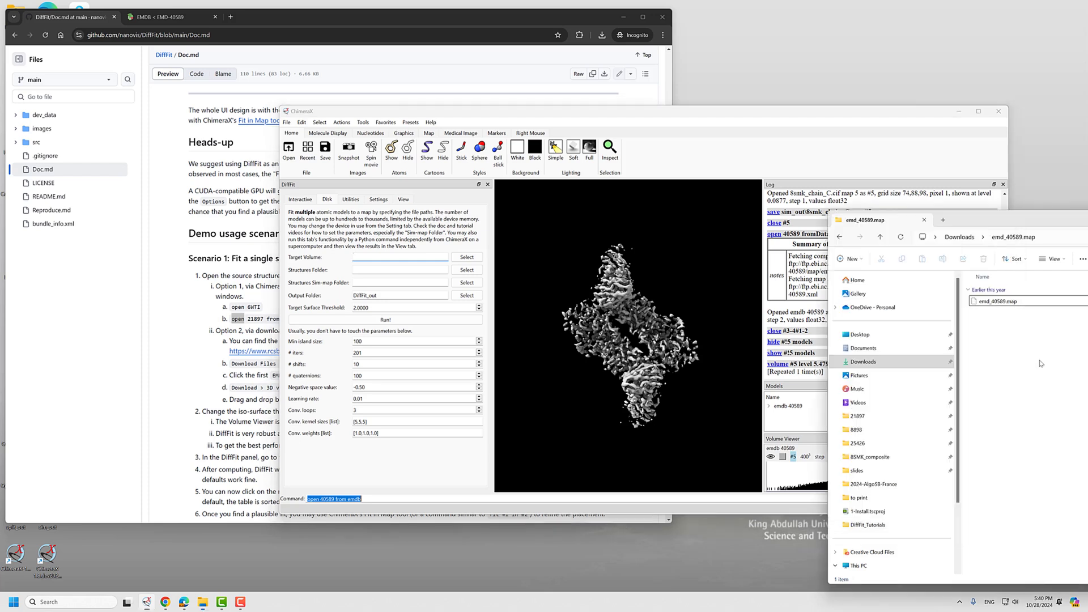
click(1061, 235)
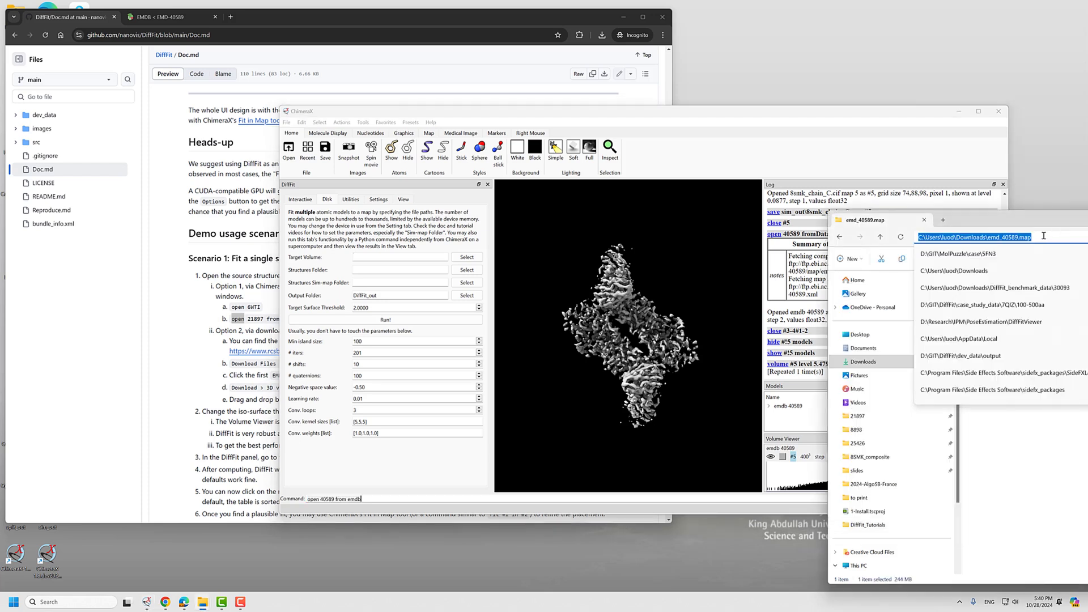
key(ctrl+c)
click(422, 259)
key(ctrl+v)
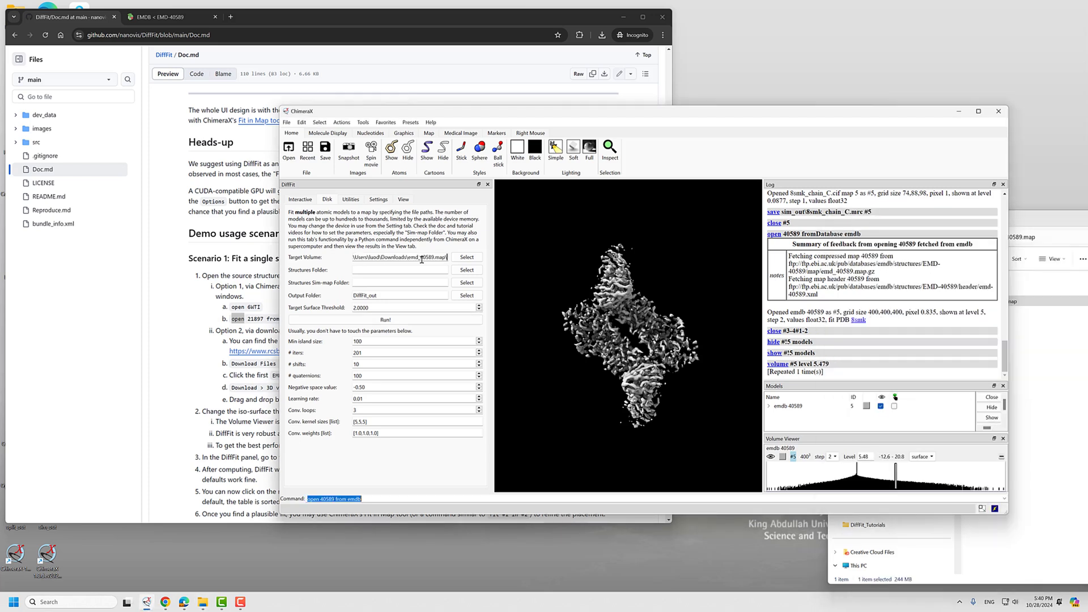
- Copy the emd_40589.map file name from File Explorer and append it to the Target Volume path
click(1046, 350)
click(1007, 304)
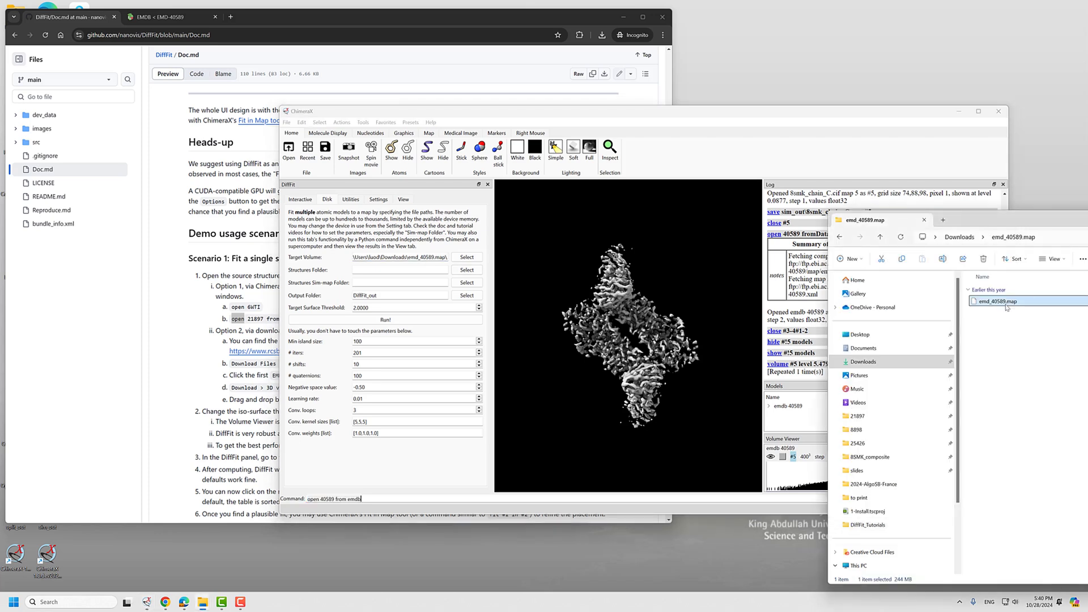
click(1007, 304)
click(1040, 393)
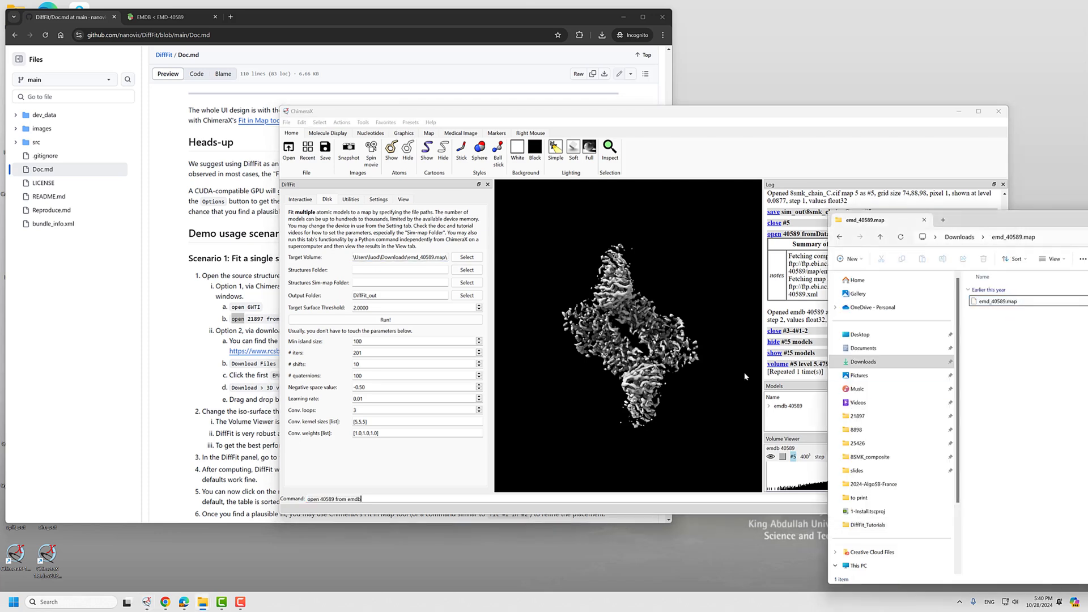
click(437, 261)
key(ctrl+v)
key(Tab)
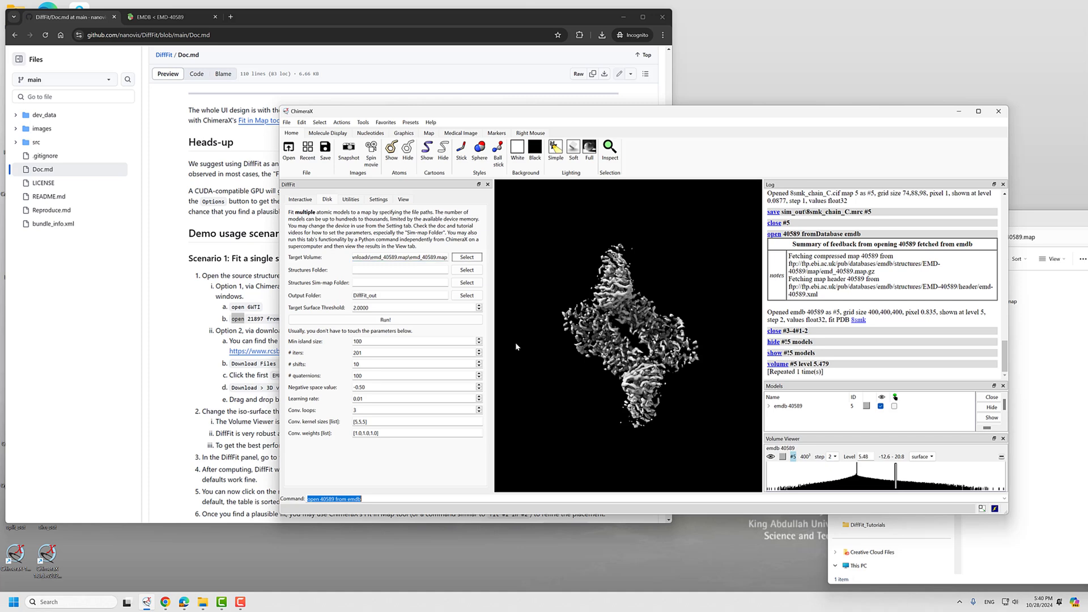
key(Tab)
- Copy the split_out folder name from the map simulation settings into the Disk mode's Structures Folder
click(1048, 373)
click(351, 199)
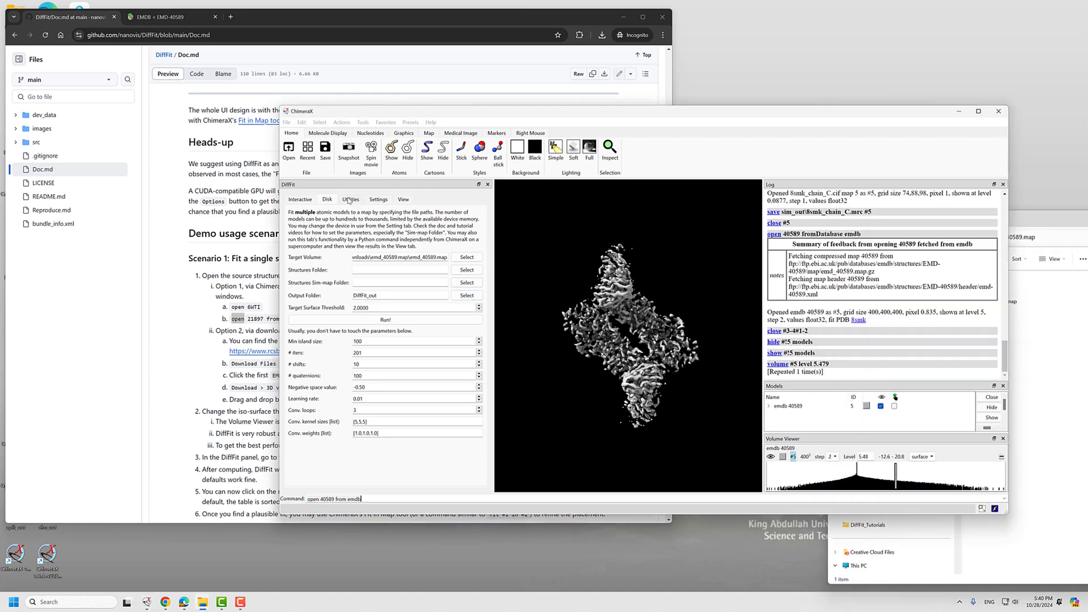
drag(352, 271, 323, 272)
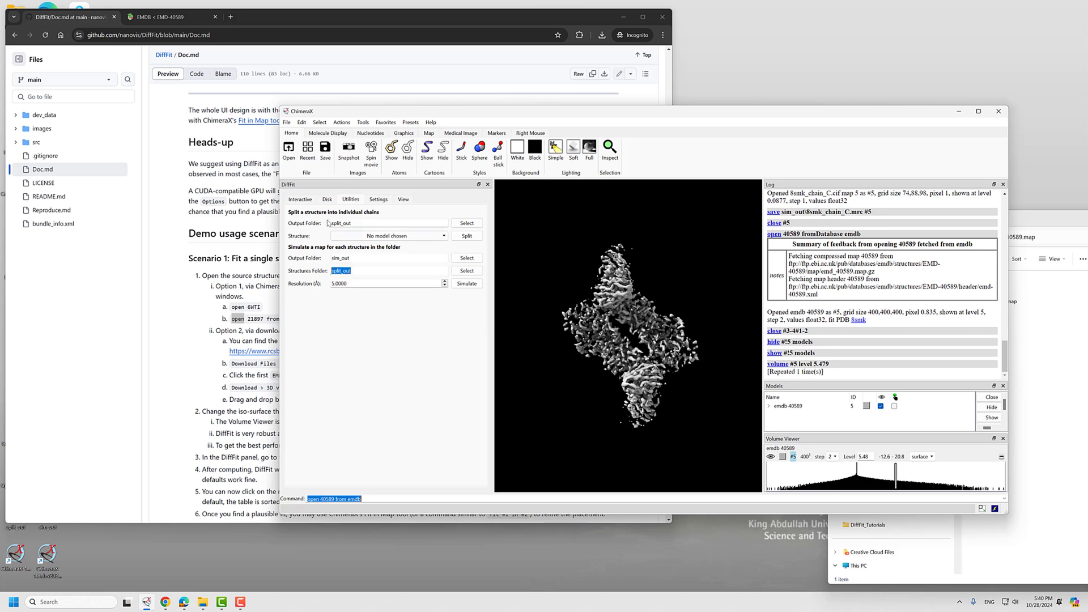
click(327, 201)
key(ctrl+v)
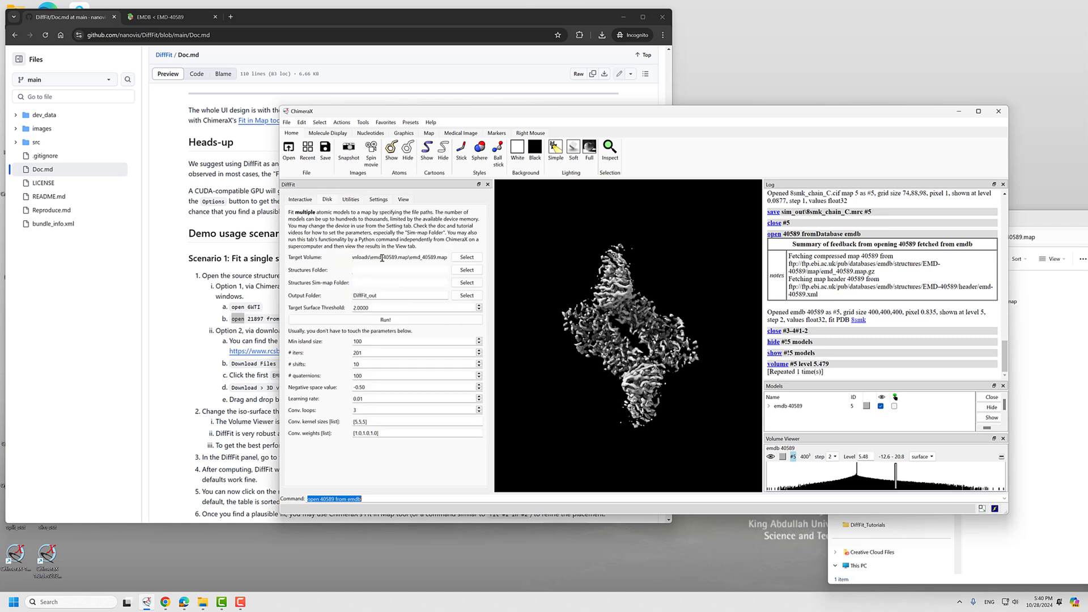
key(Tab)
- Copy the simulation output folder name sim_out into the Disk mode's Structures Sim-map Folder
click(352, 200)
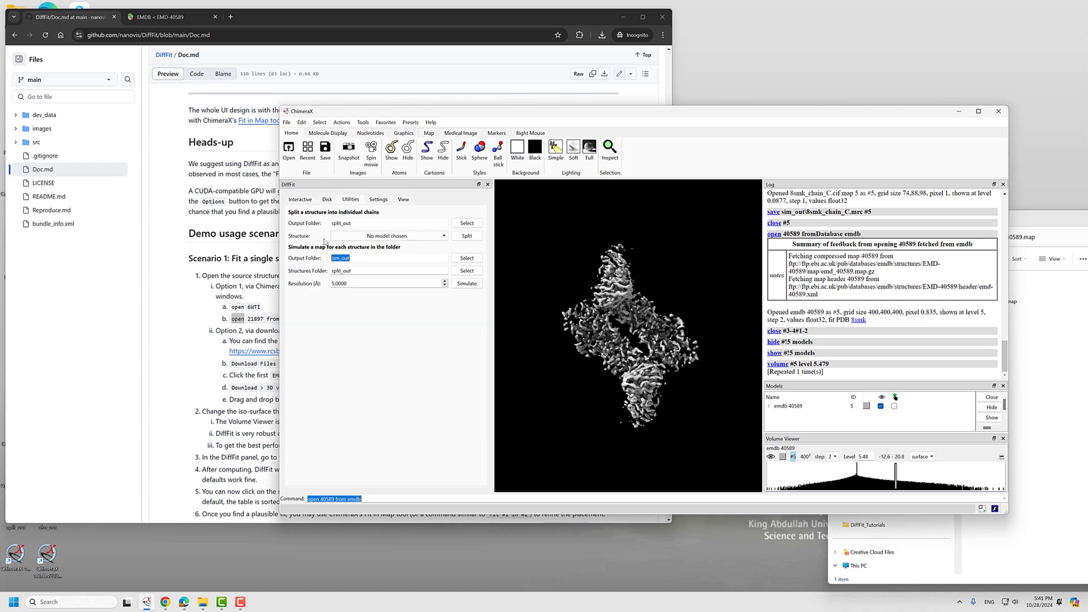
click(327, 200)
click(368, 283)
key(ctrl+v)
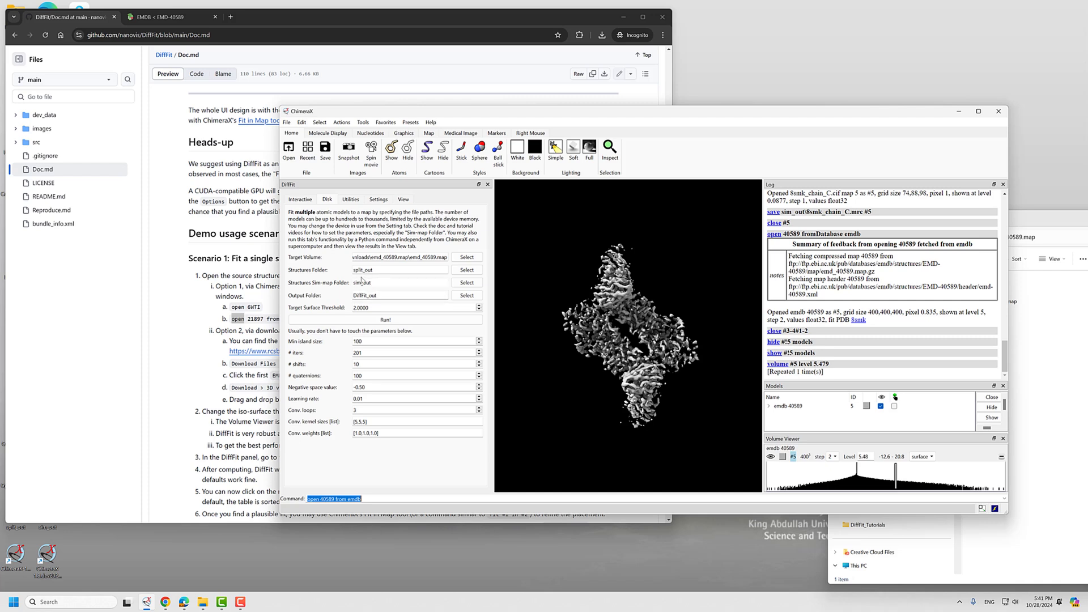
- Set the Disk mode's Output Folder to DiffFit_out\composite
double_click(382, 271)
click(370, 306)
click(381, 296)
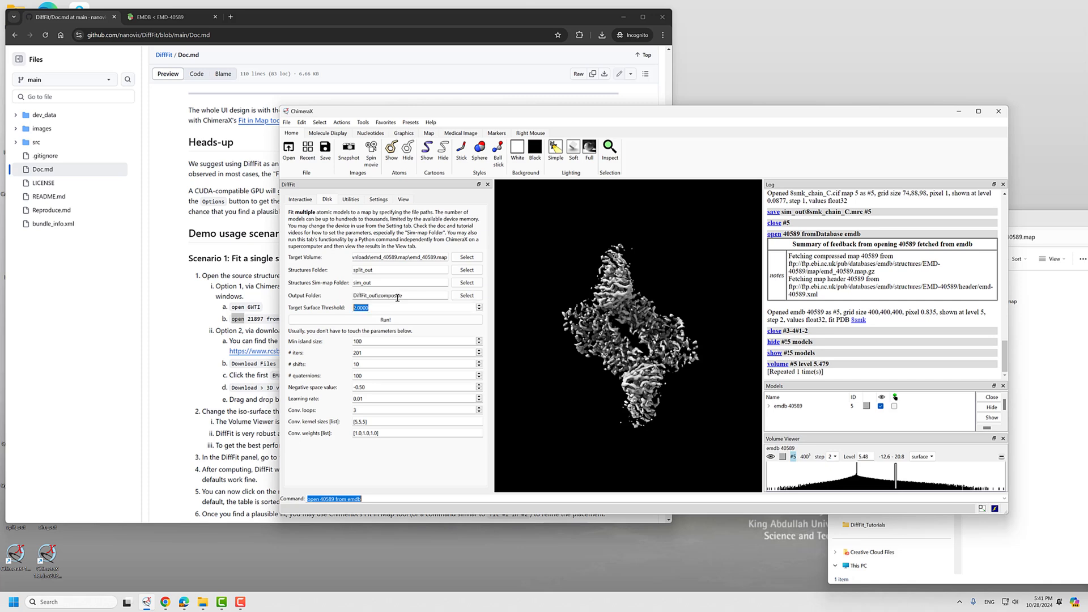
- Lower the emdb 40589 map's surface level to 3 and set the Target Surface Threshold to the same value
click(395, 307)
drag(896, 475, 876, 471)
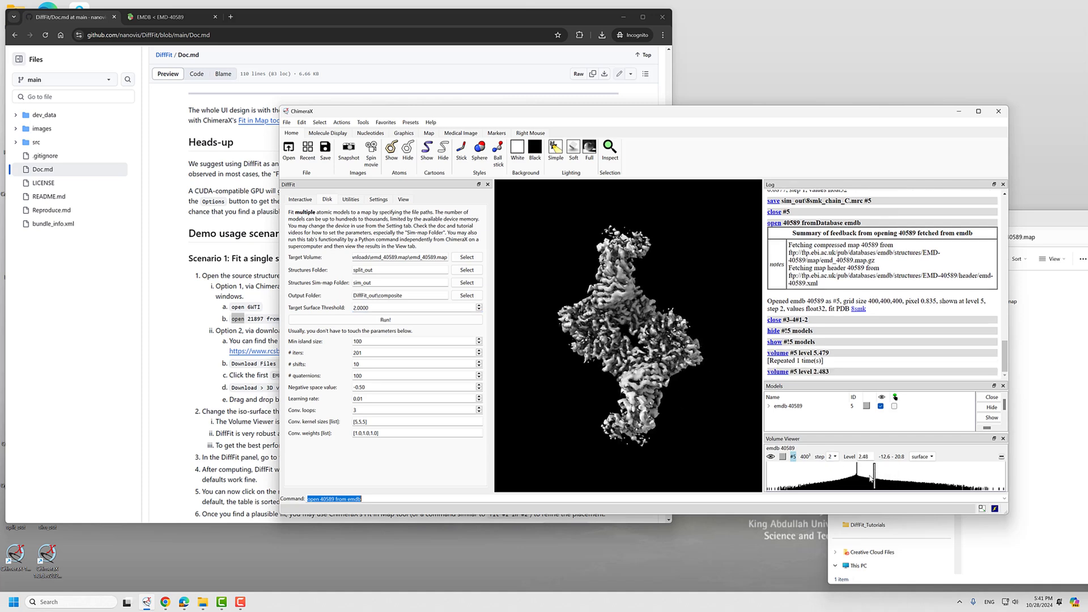
drag(875, 474, 878, 474)
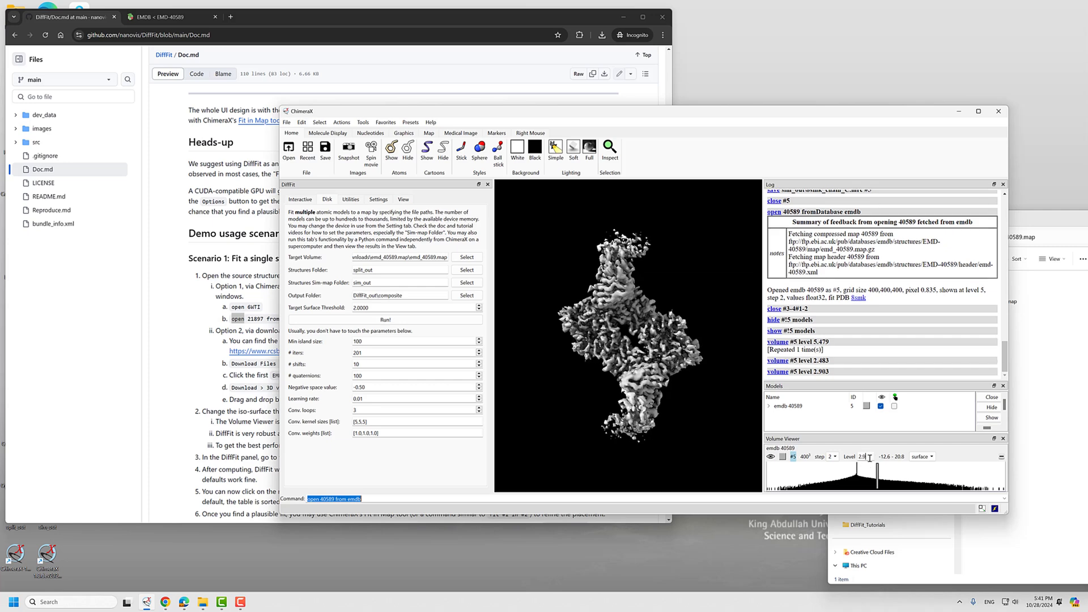
text(3)
key(Return)
drag(678, 390, 397, 349)
text(3)
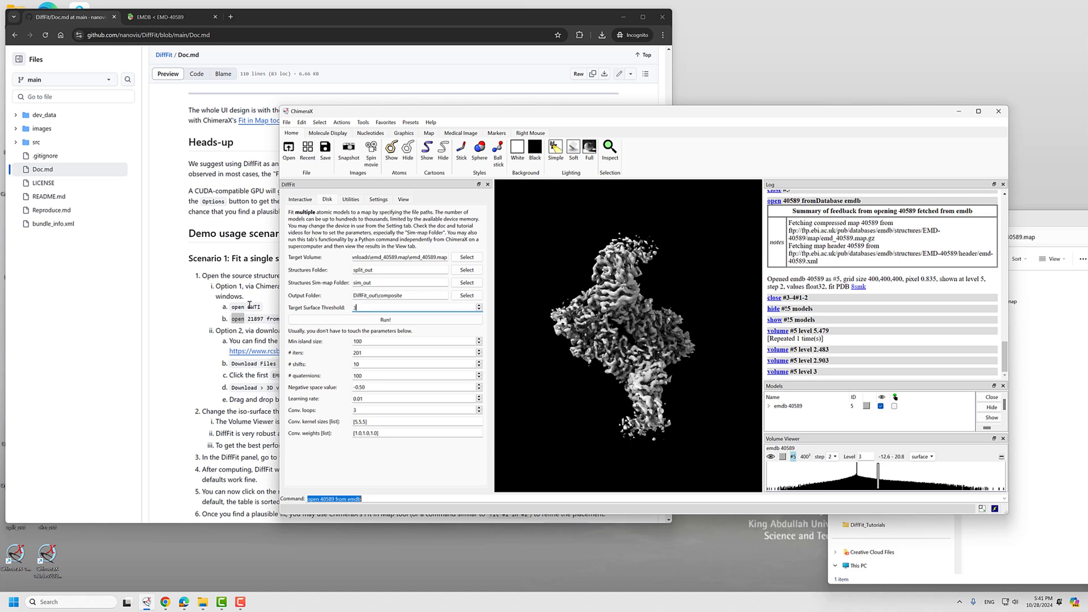
key(Tab)
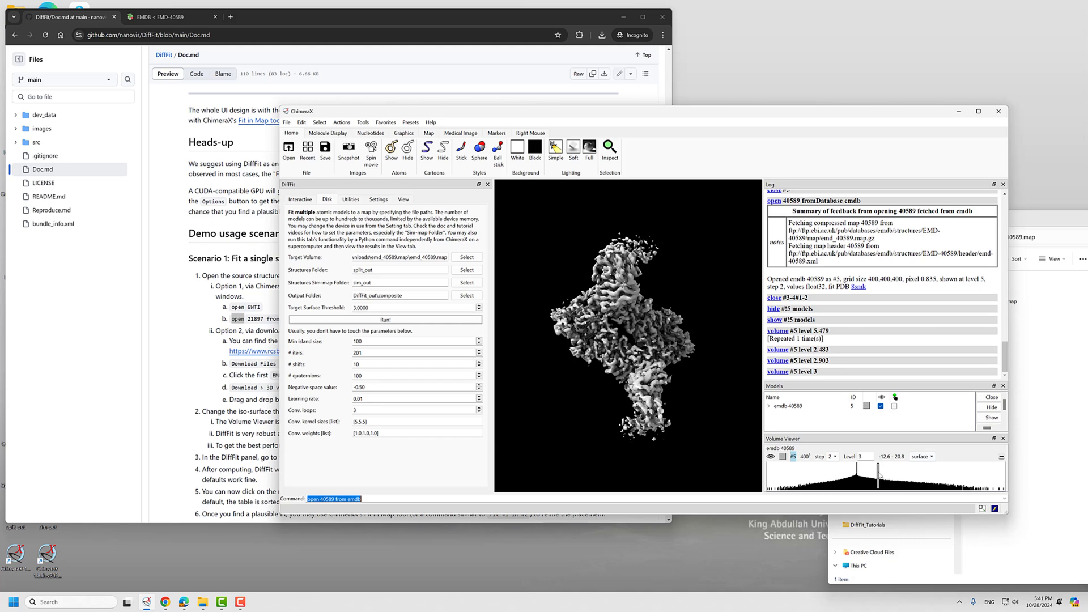
- Compare the emdb 40589 map's density at several surface levels, including about 0.30, 5.88 and 2.46
mouse_move(879, 476)
mouse_down()
mouse_move(951, 485)
mouse_move(858, 481)
mouse_up()
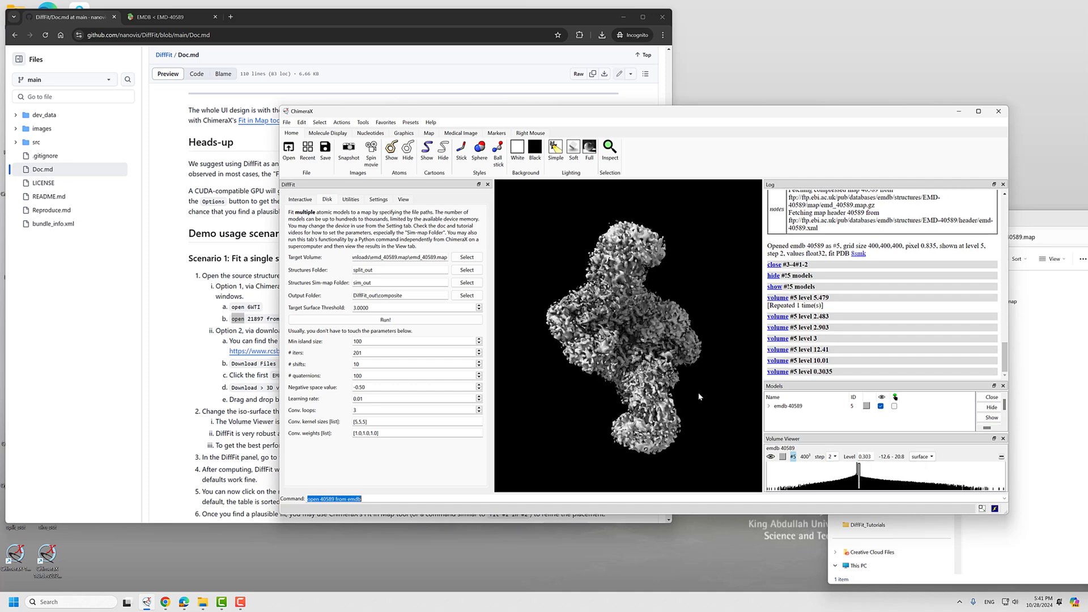
mouse_move(701, 397)
mouse_down()
mouse_move(559, 255)
mouse_move(812, 433)
mouse_up()
drag(859, 476, 898, 483)
drag(663, 419, 687, 395)
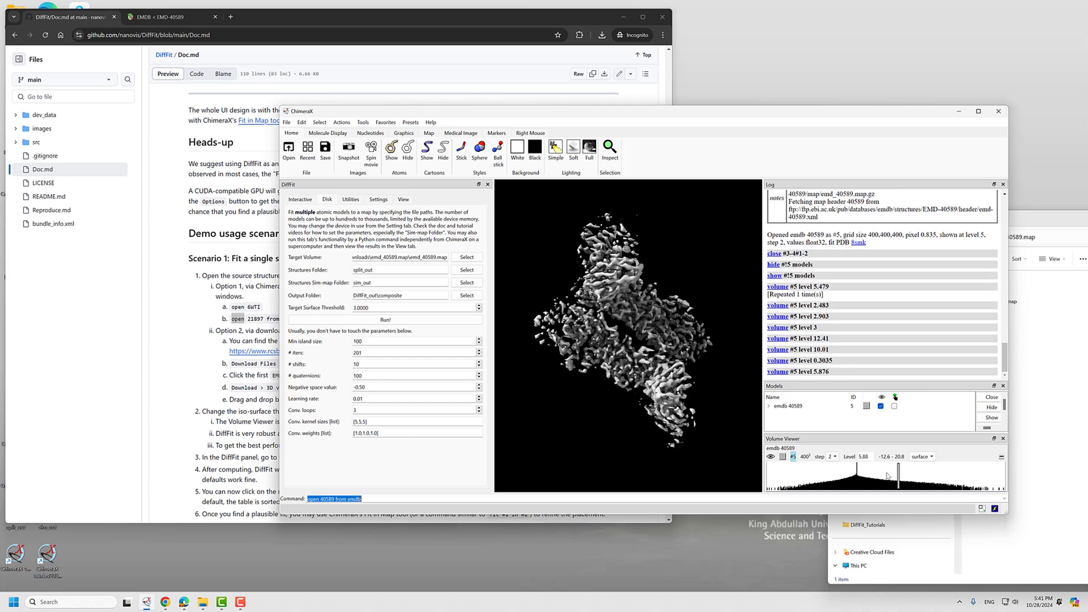
drag(900, 476, 875, 472)
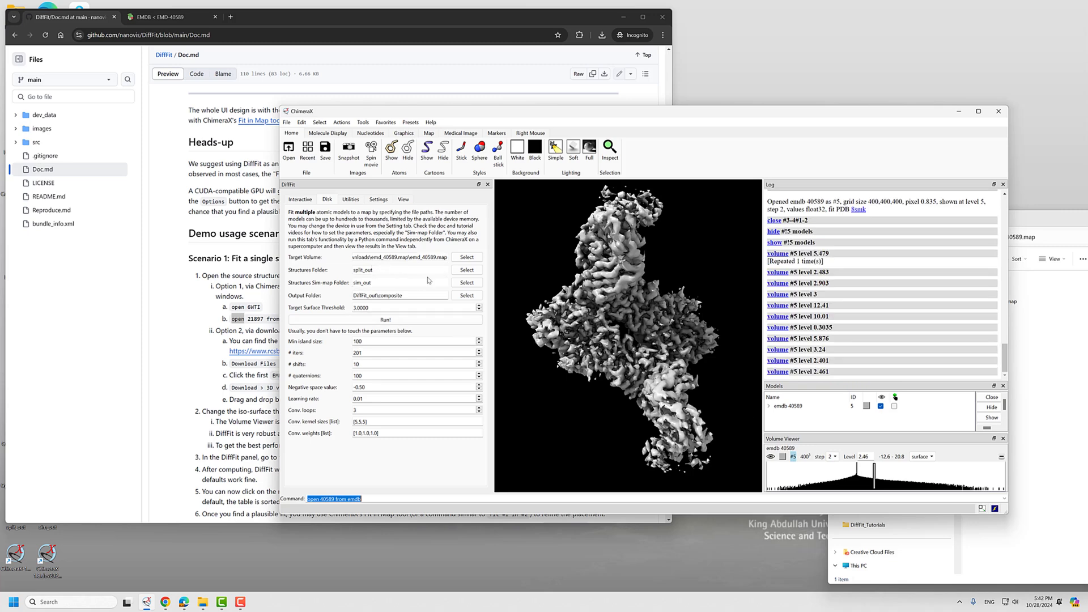
scroll(669, 363, down, 5)
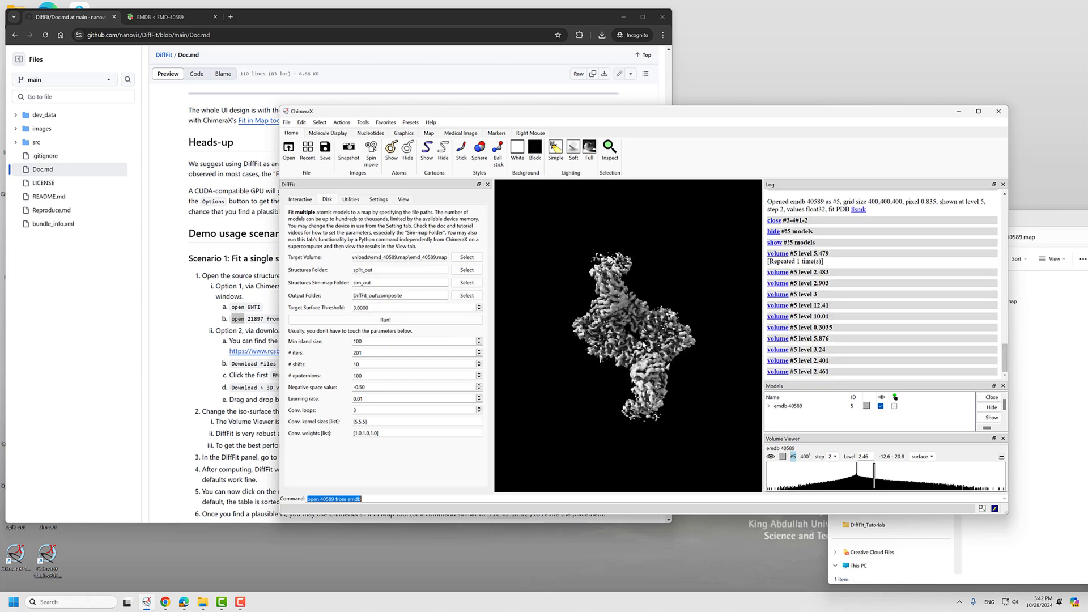
drag(633, 327, 651, 335)
scroll(642, 338, up, 2)
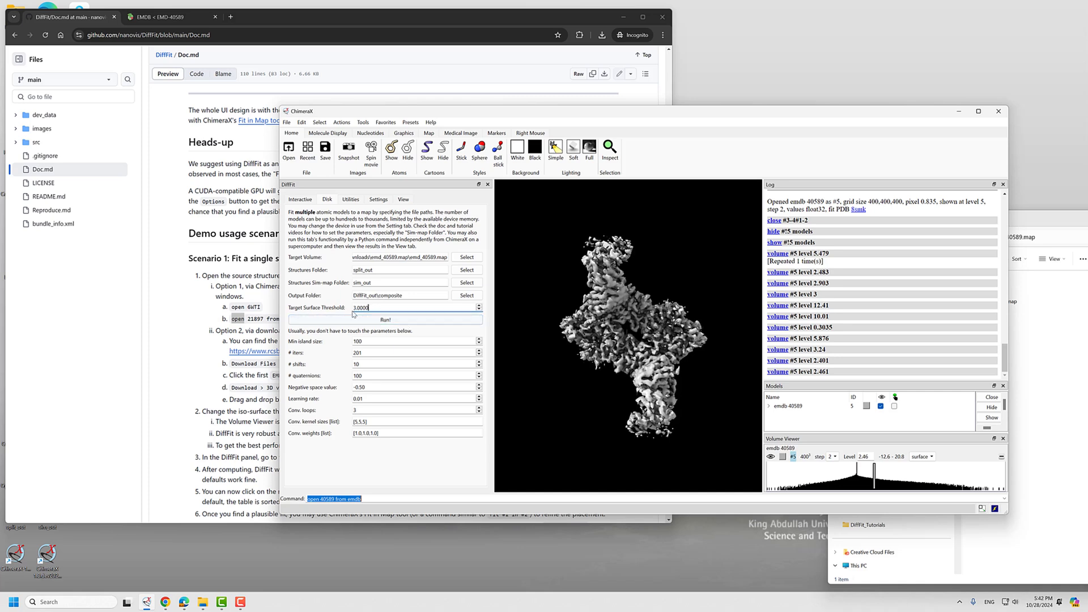
- Review the surface threshold, shifts and quaternions settings, and run the Disk mode fit
click(414, 308)
click(341, 364)
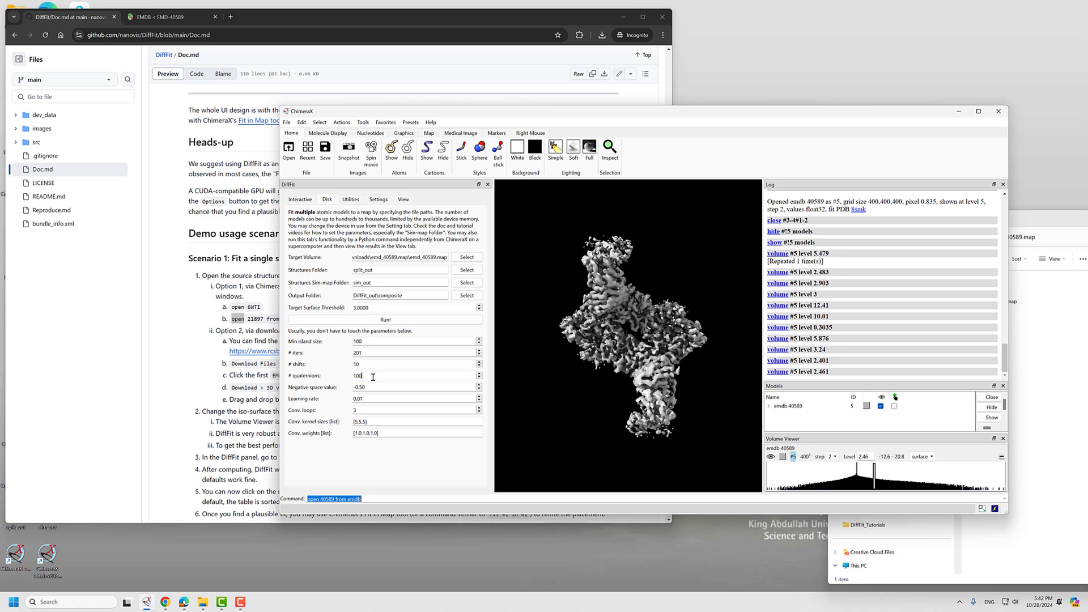
click(365, 367)
click(372, 373)
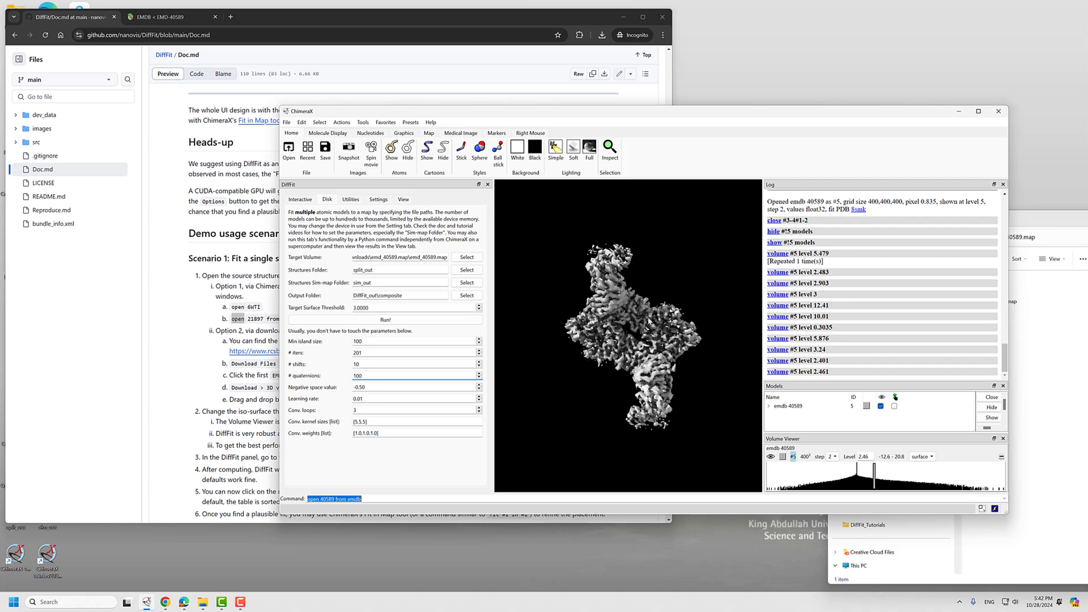
scroll(626, 319, up, 3)
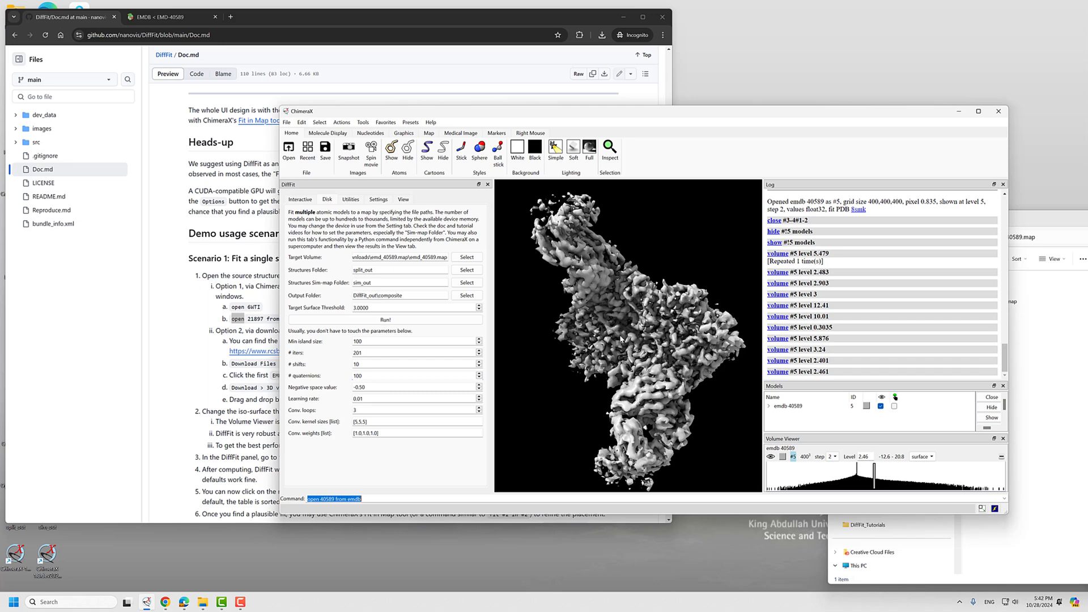
click(360, 322)
click(363, 321)
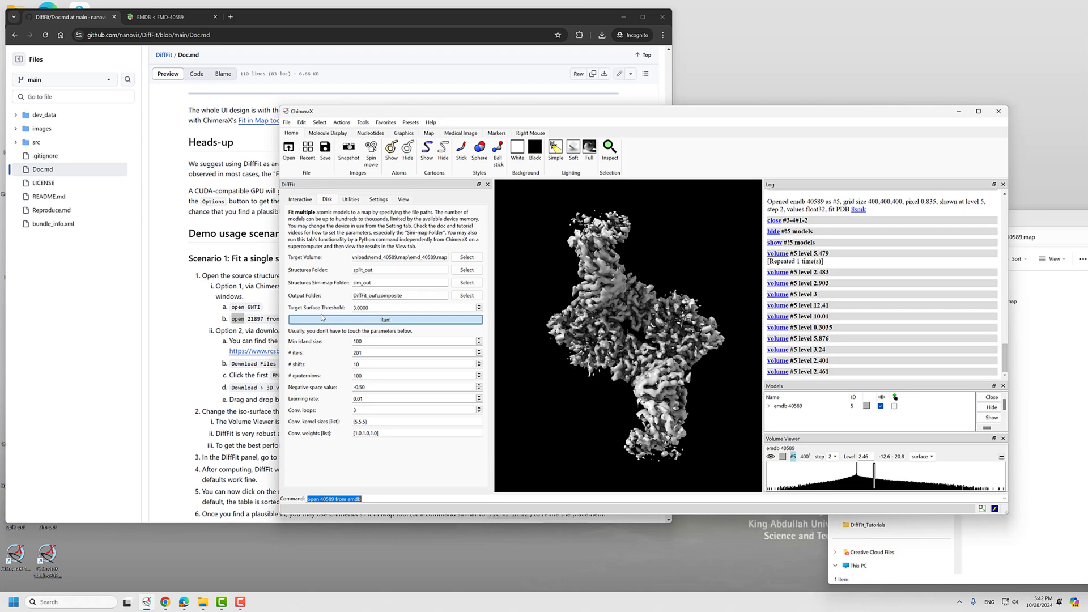
- Check the Doc's Scenario 2 instructions on simulating maps, setting the Disk paths and threshold, and running the fit
click(168, 331)
scroll(227, 283, down, 15)
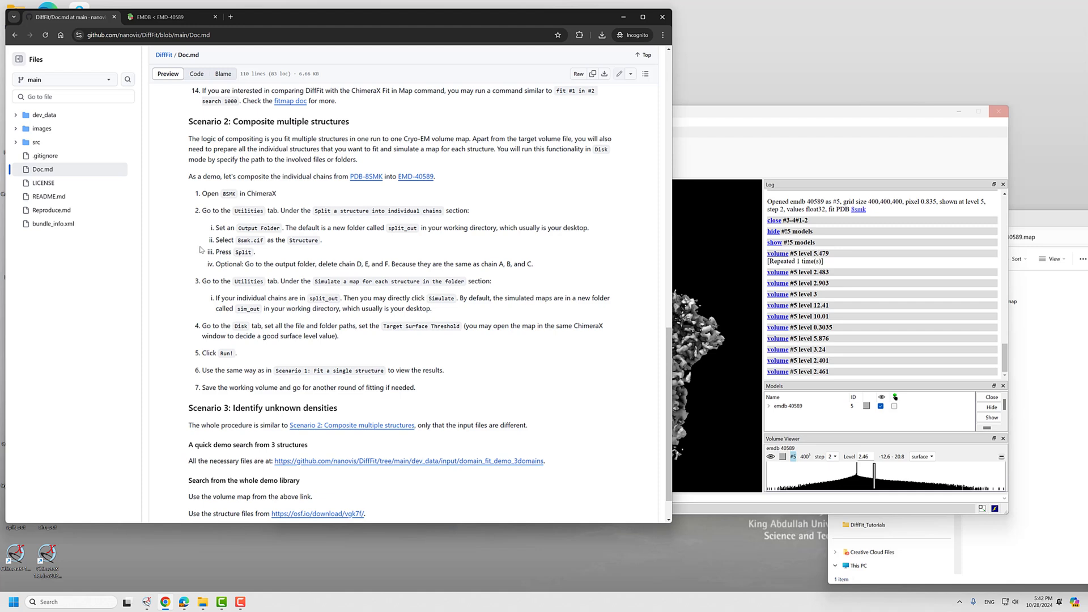
drag(202, 281, 385, 307)
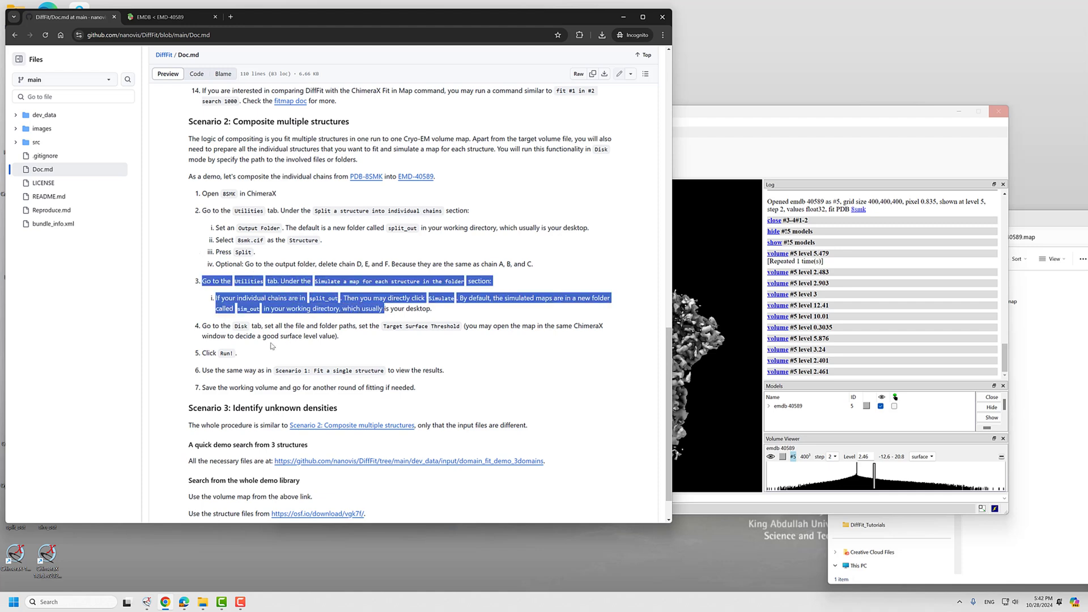
click(261, 328)
drag(202, 326, 359, 344)
click(272, 359)
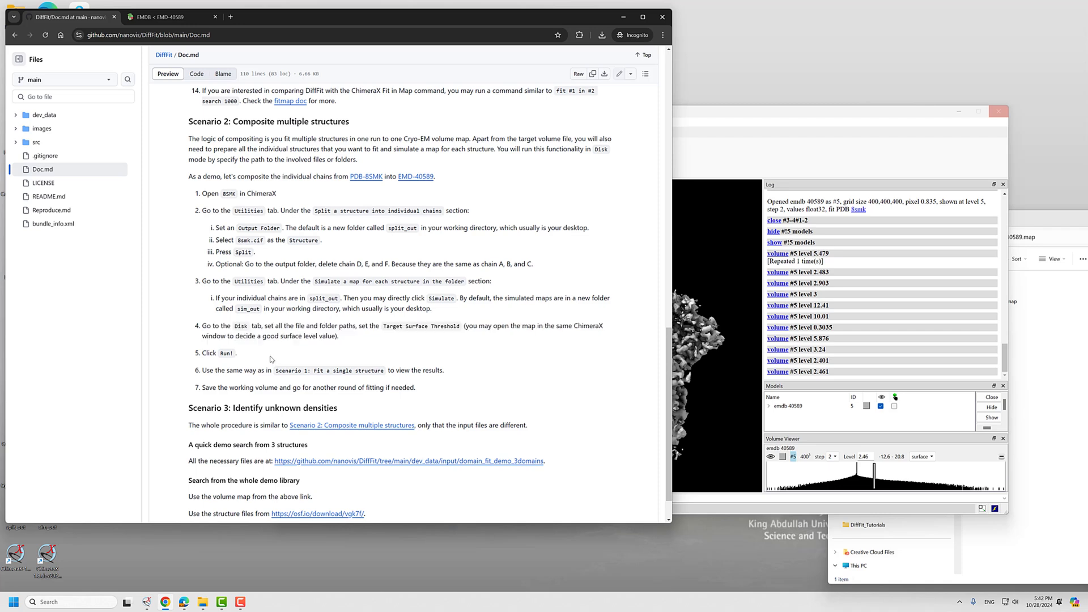
drag(240, 354, 205, 353)
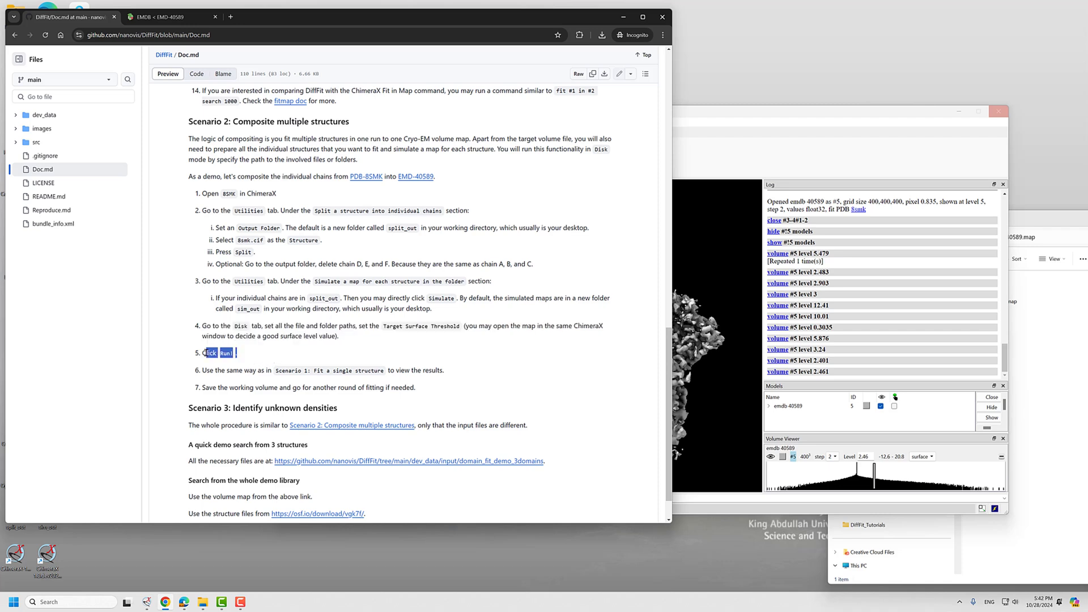
click(273, 360)
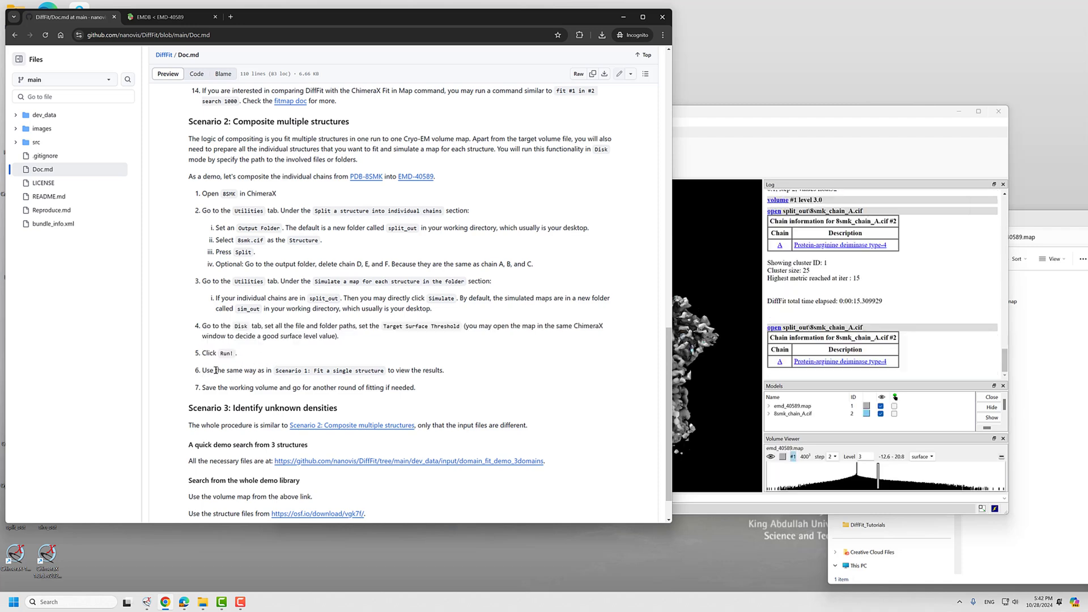
- Read Scenario 2's instruction on viewing results and the Scenario 1 steps for going through the fitting results
drag(205, 369, 256, 371)
click(291, 365)
drag(274, 375, 381, 372)
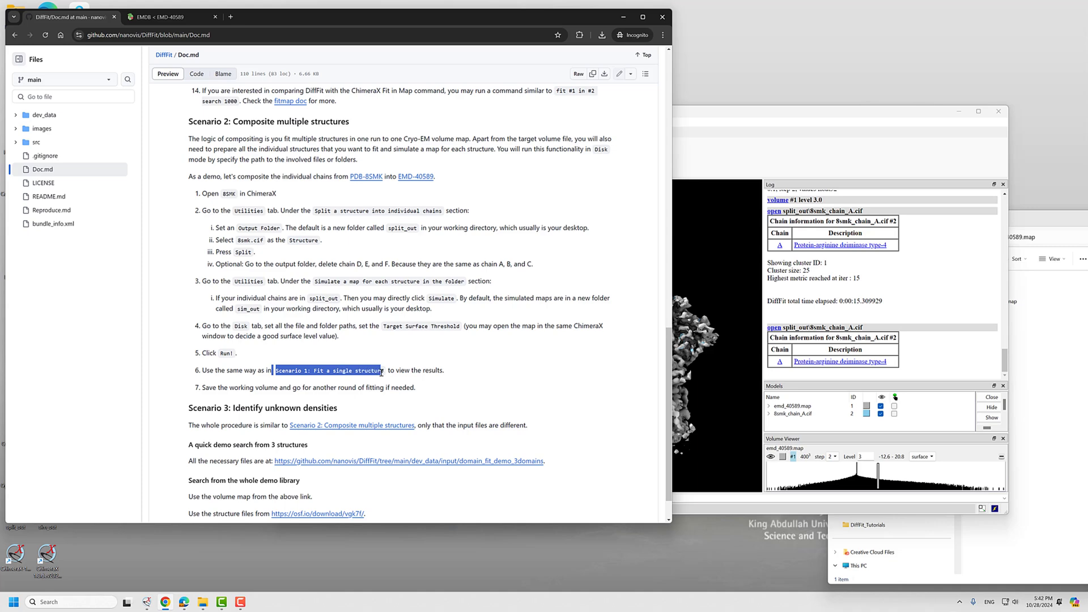
double_click(431, 371)
scroll(234, 325, up, 5)
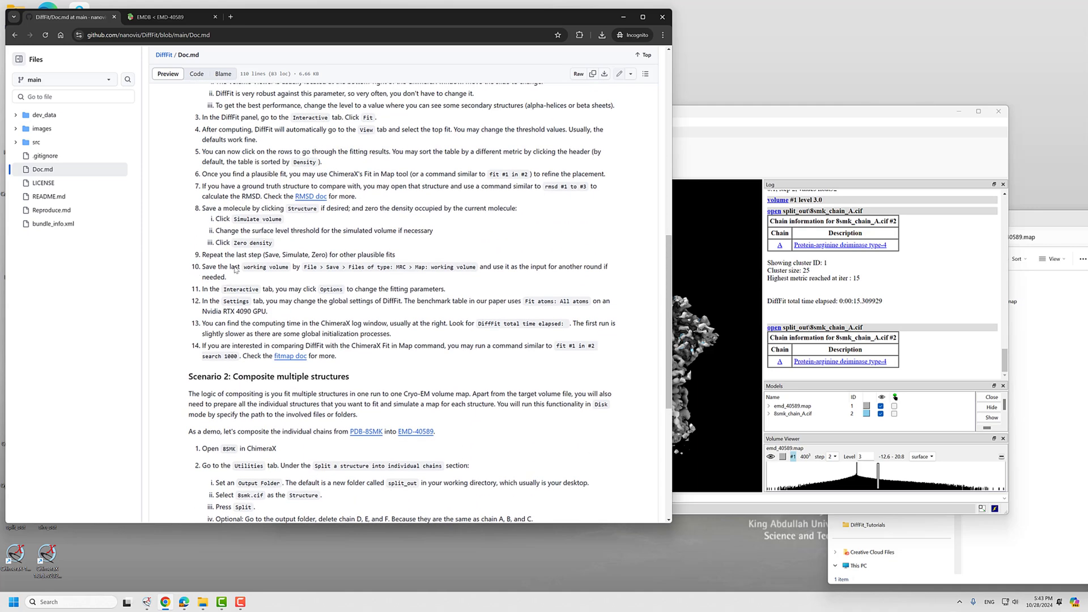
scroll(235, 269, up, 2)
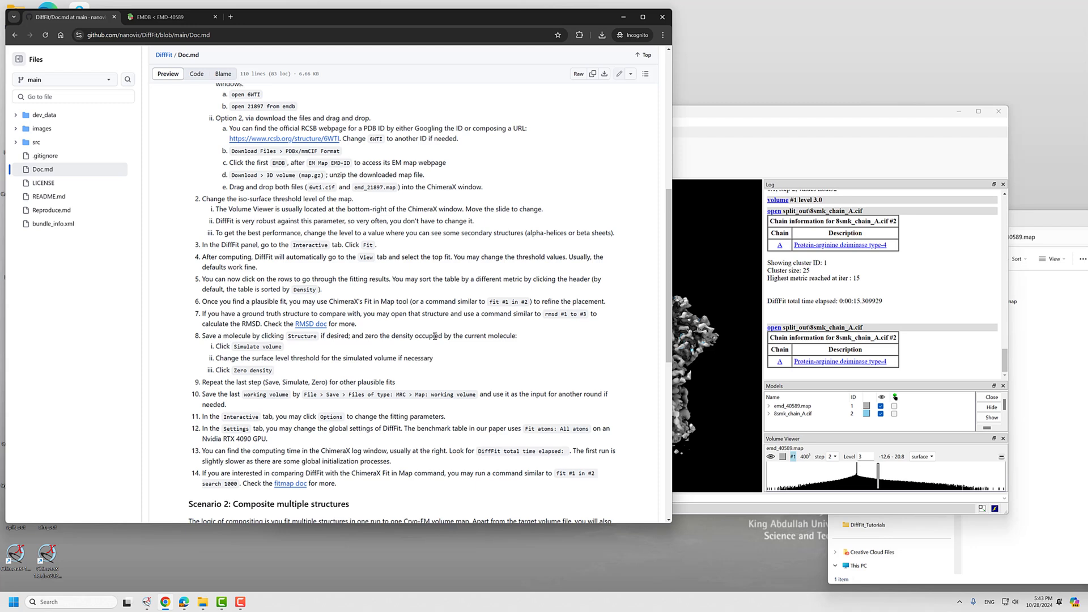
drag(235, 279, 401, 274)
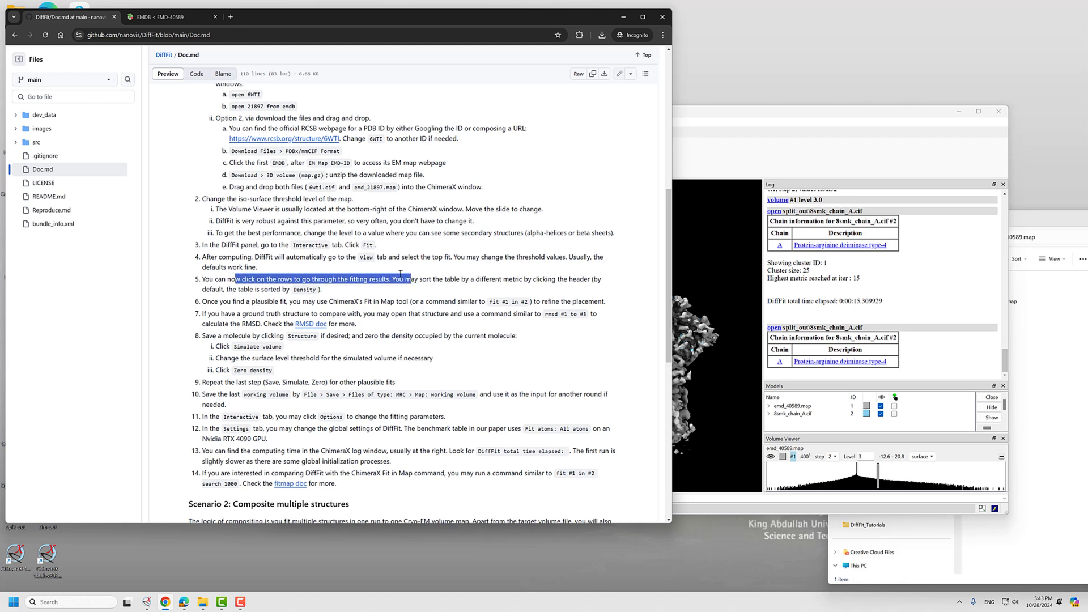
- Read the Doc's Scenario 1 instructions on going through the fitting results and sorting the table by a different metric
click(333, 279)
drag(207, 280, 331, 291)
drag(268, 279, 443, 280)
click(540, 279)
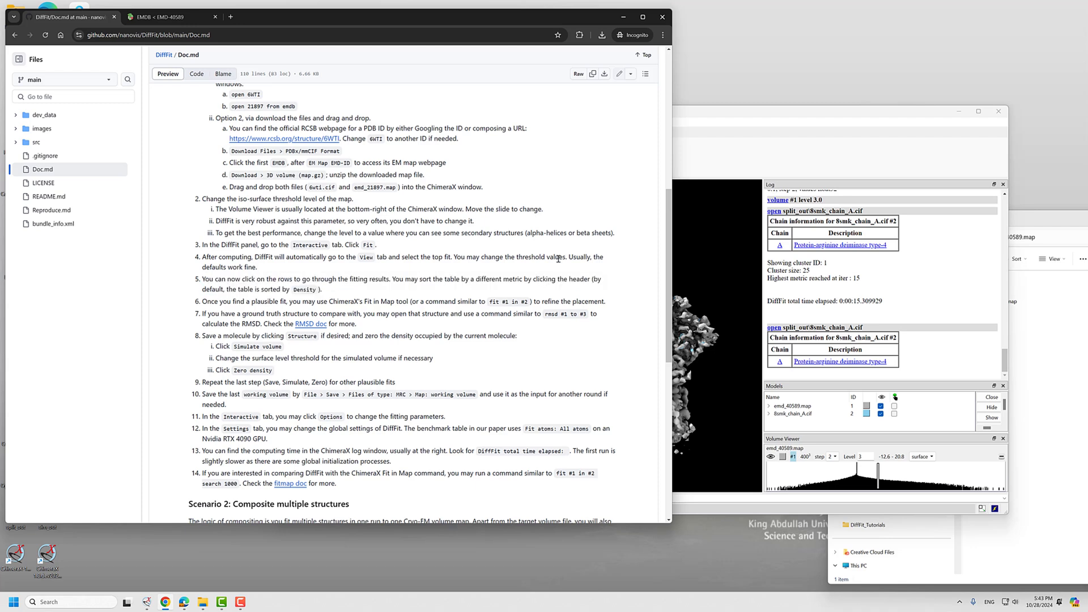
- Switch to ChimeraX, display the first fitting result from the results table, and maximize the window
click(739, 117)
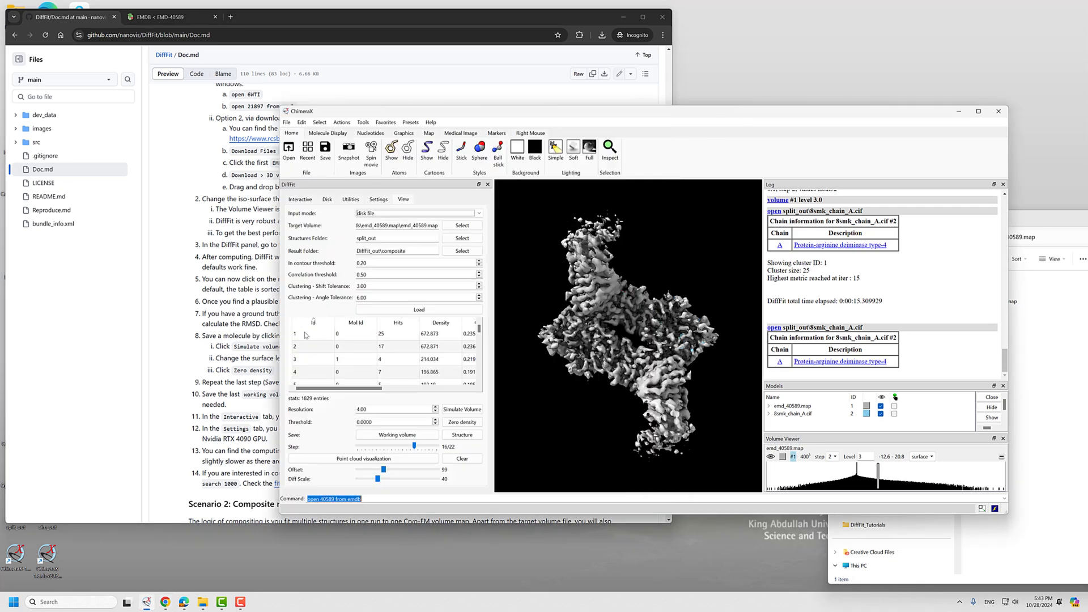
click(339, 335)
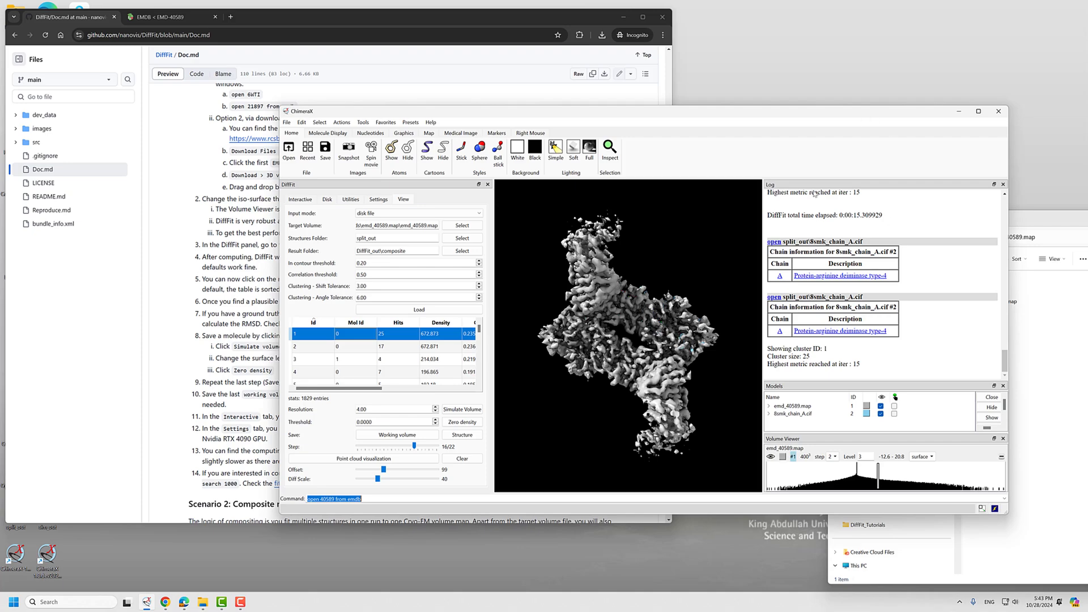
click(978, 111)
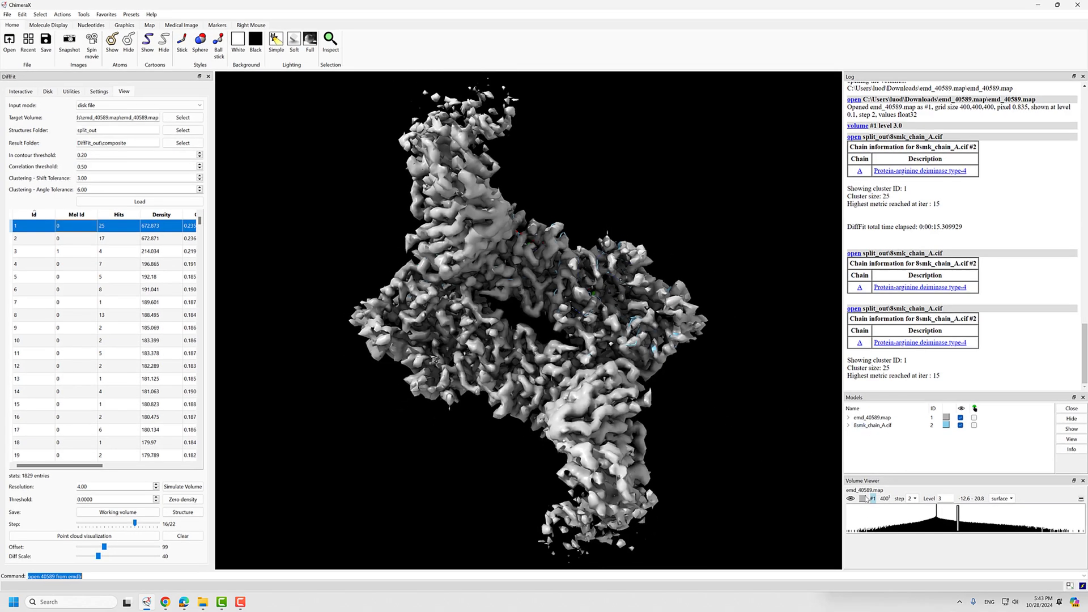
- Make emd_40589.map semi-transparent by setting its color's alpha channel to 125, and view the chain inside it
click(863, 499)
double_click(626, 355)
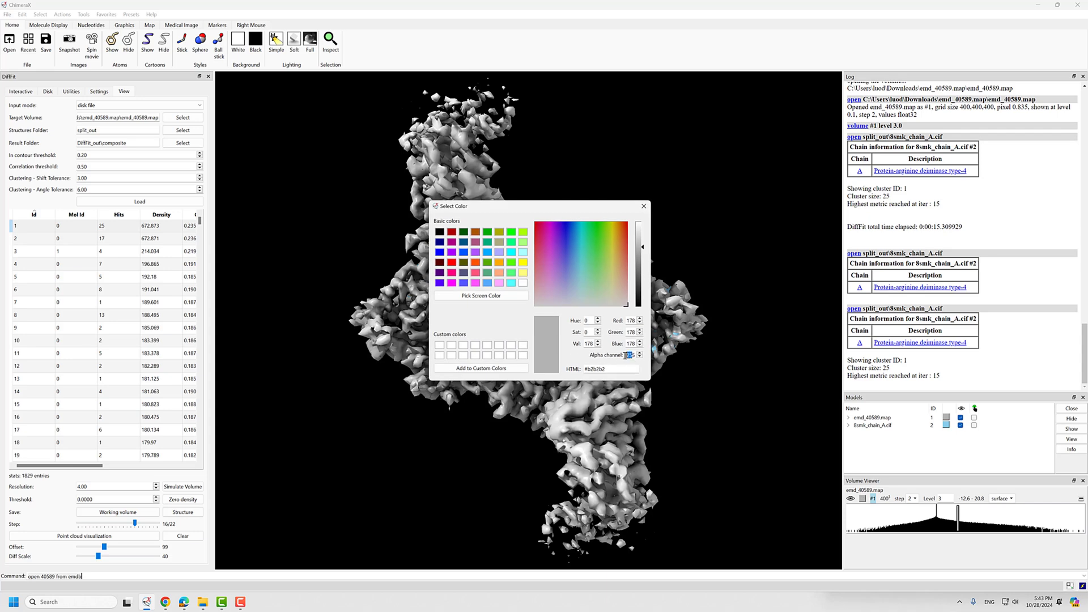
text(128)
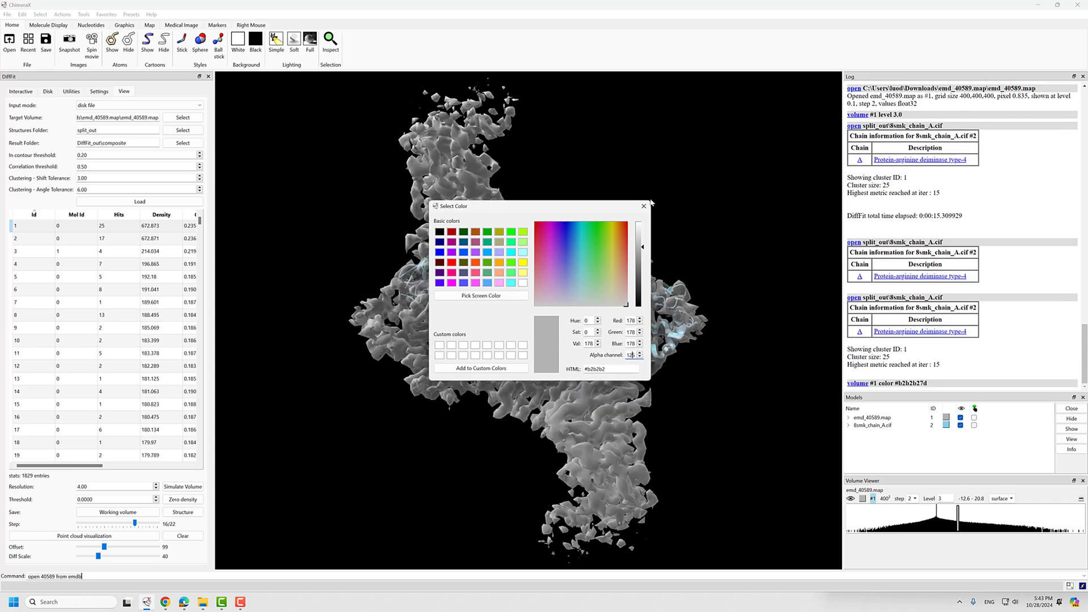
click(643, 206)
drag(510, 318, 320, 186)
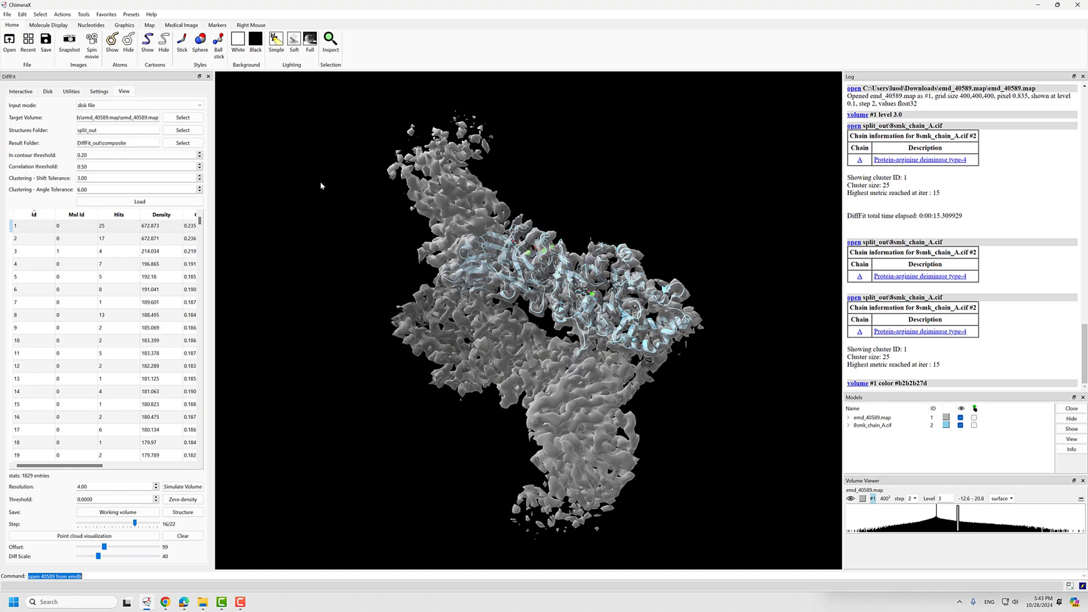
- Refine the placement of 8smk_chain_A.cif in emd_40589.map with the Fit in Map tool
click(113, 14)
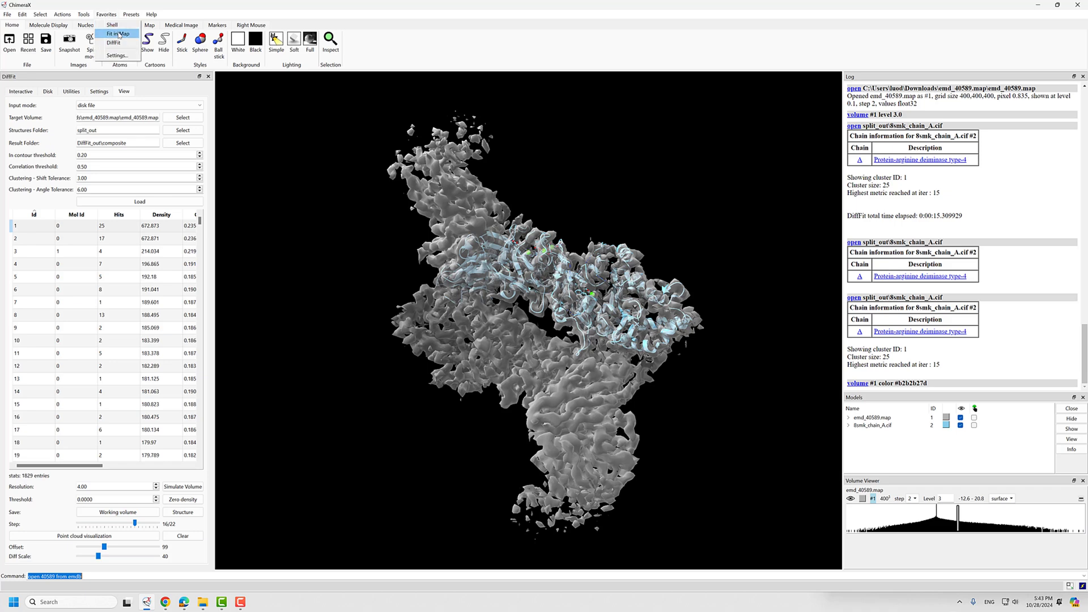
click(118, 34)
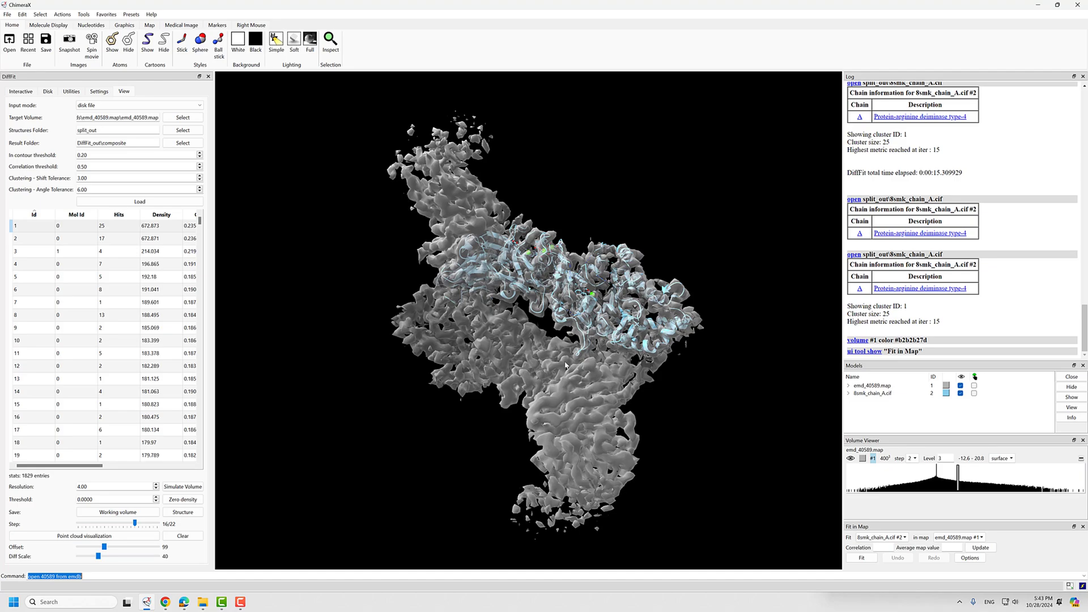
mouse_move(565, 366)
mouse_down()
mouse_move(513, 340)
mouse_move(499, 306)
mouse_move(533, 331)
mouse_move(583, 342)
mouse_move(569, 348)
mouse_up()
click(885, 538)
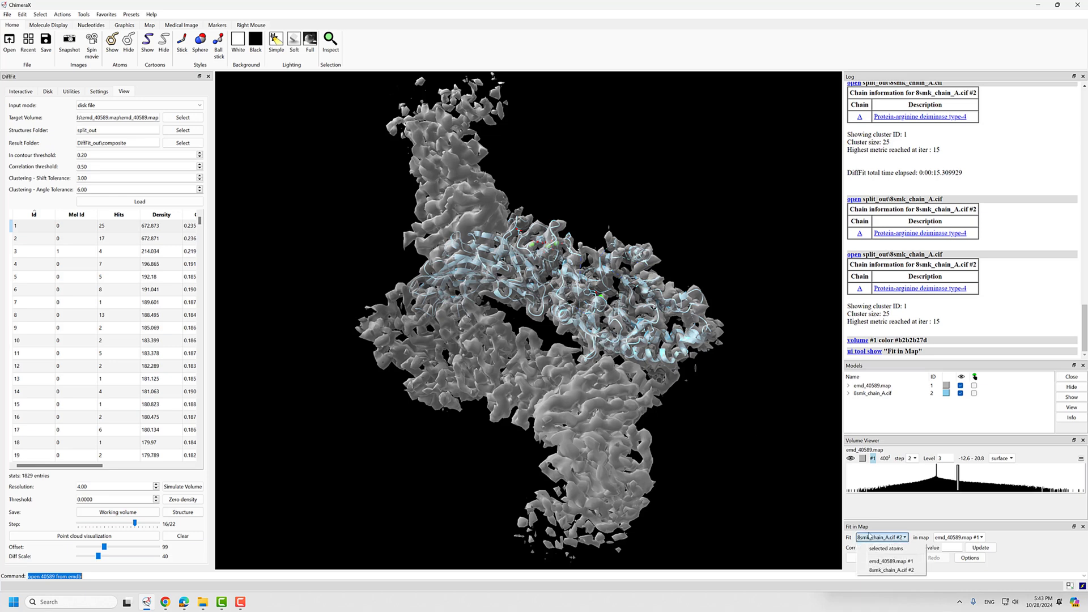
click(782, 459)
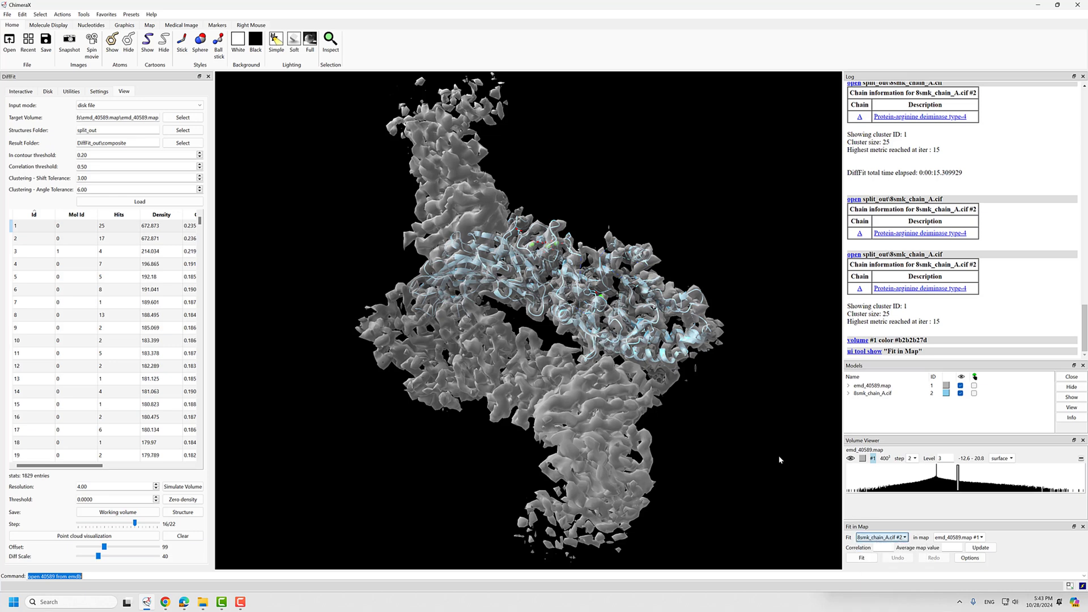
click(883, 538)
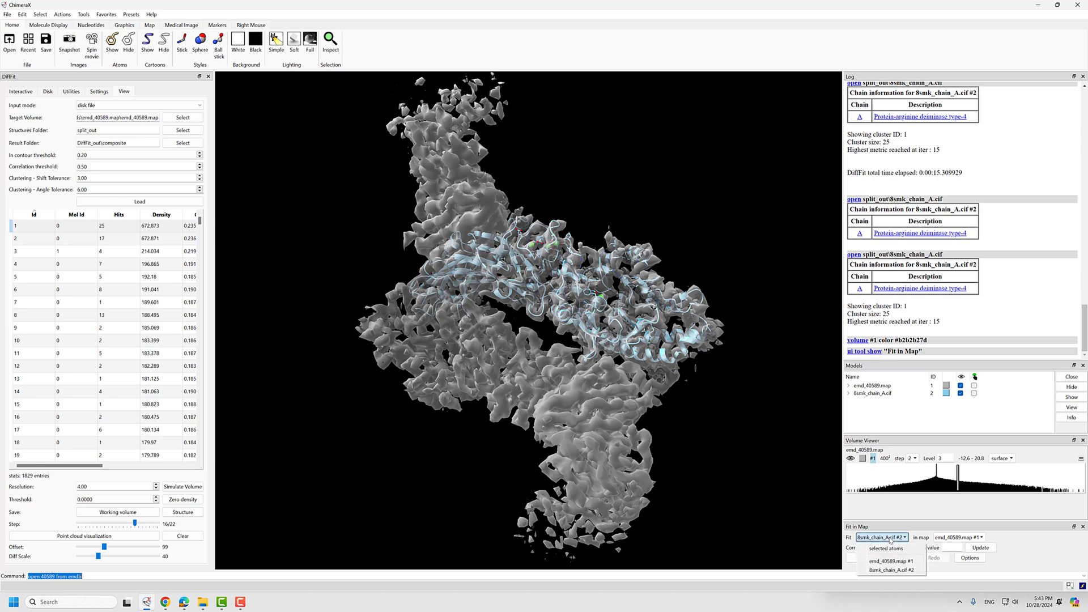
click(888, 571)
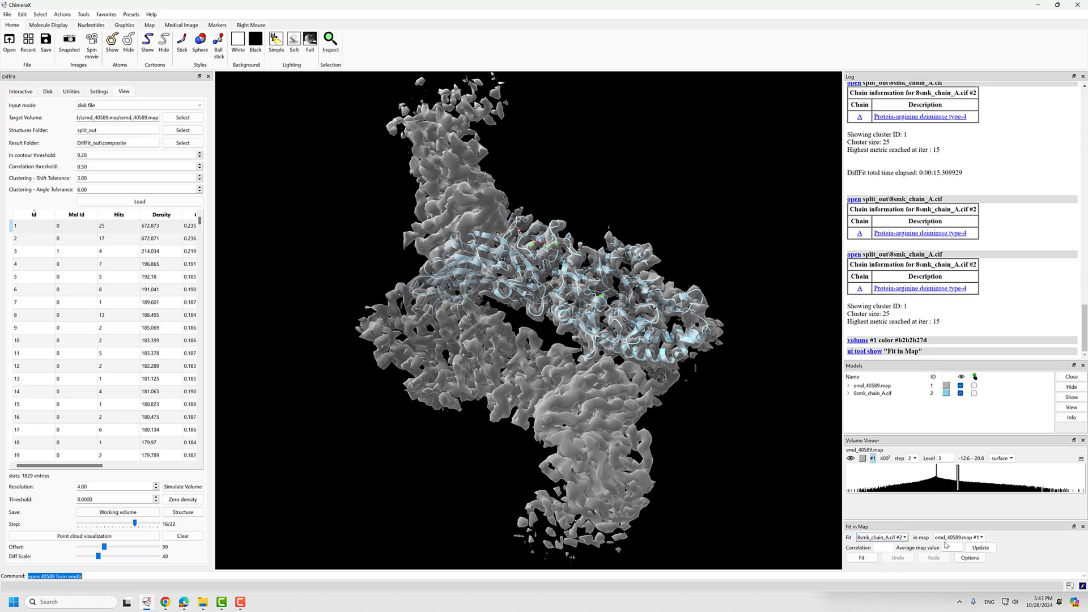
click(868, 559)
scroll(684, 413, up, 4)
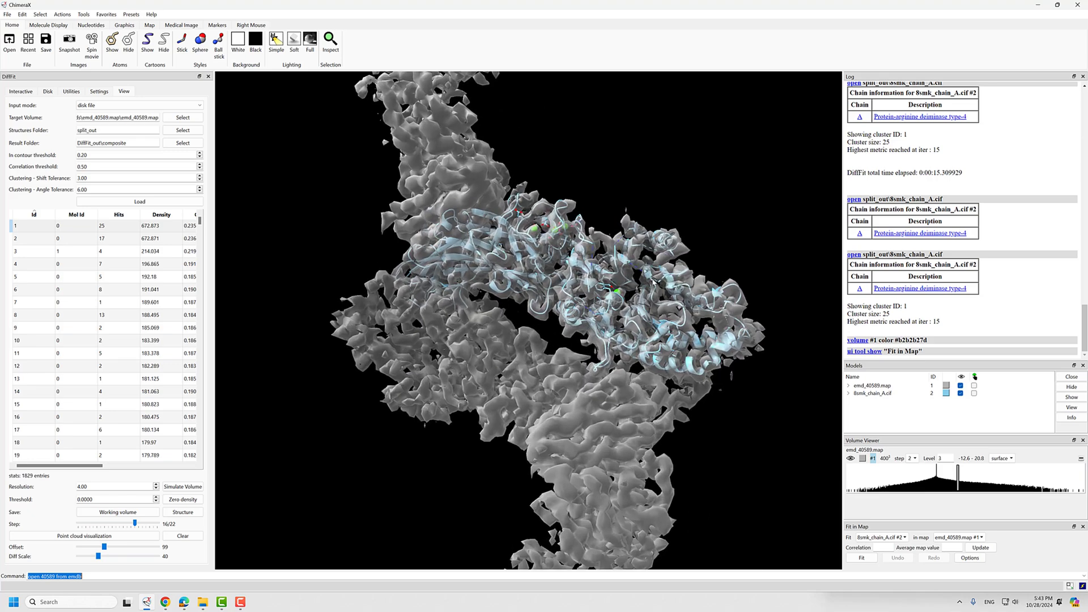
drag(580, 306, 570, 327)
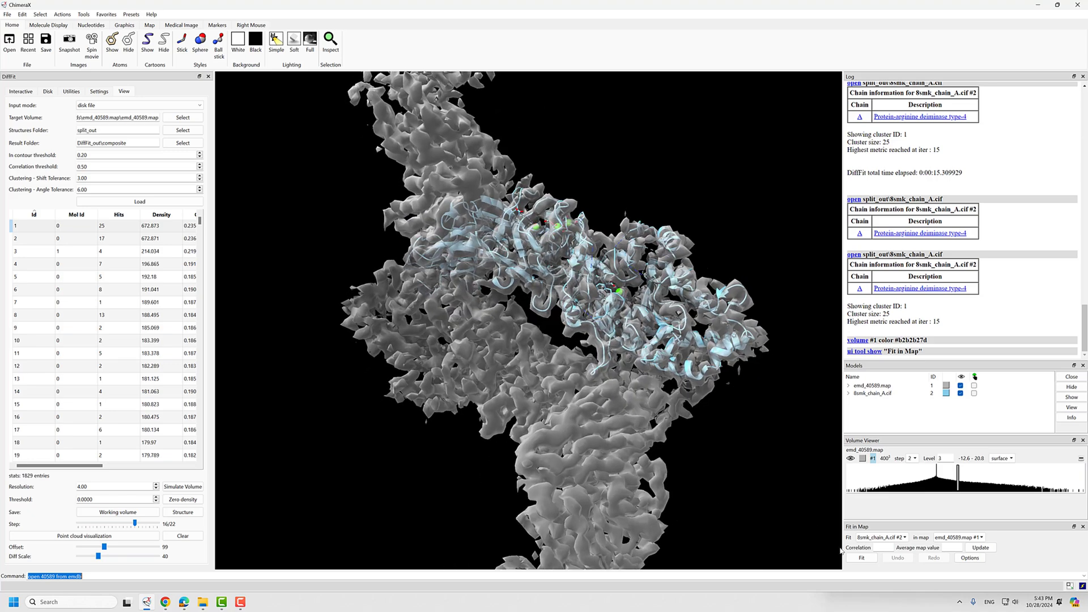
click(862, 557)
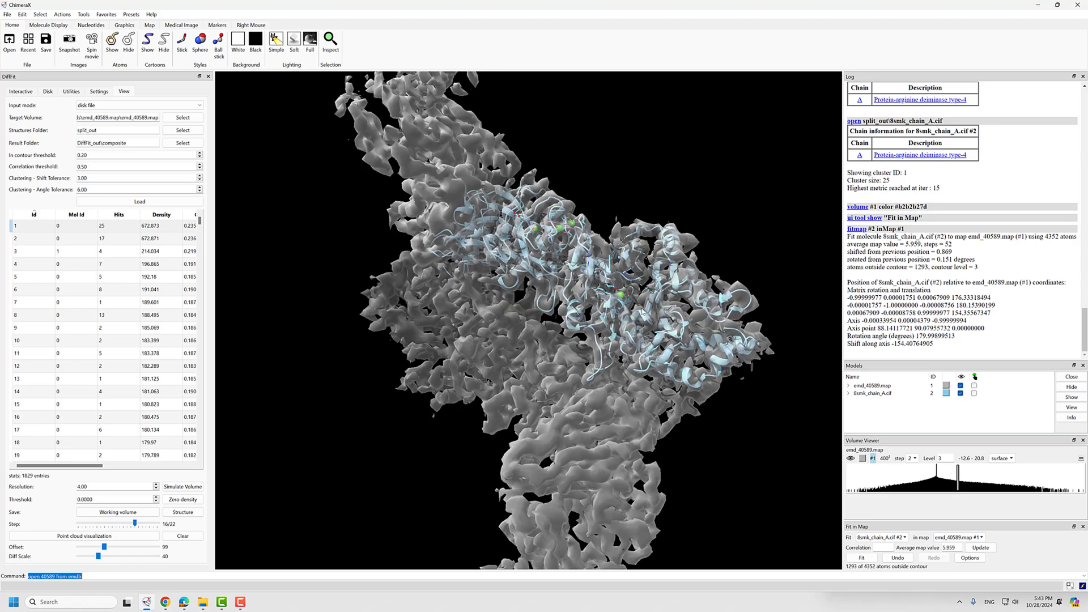
- Inspect the refined chain A against the map's density up close, and redisplay fitting result 1
drag(643, 311, 655, 271)
scroll(655, 272, up, 3)
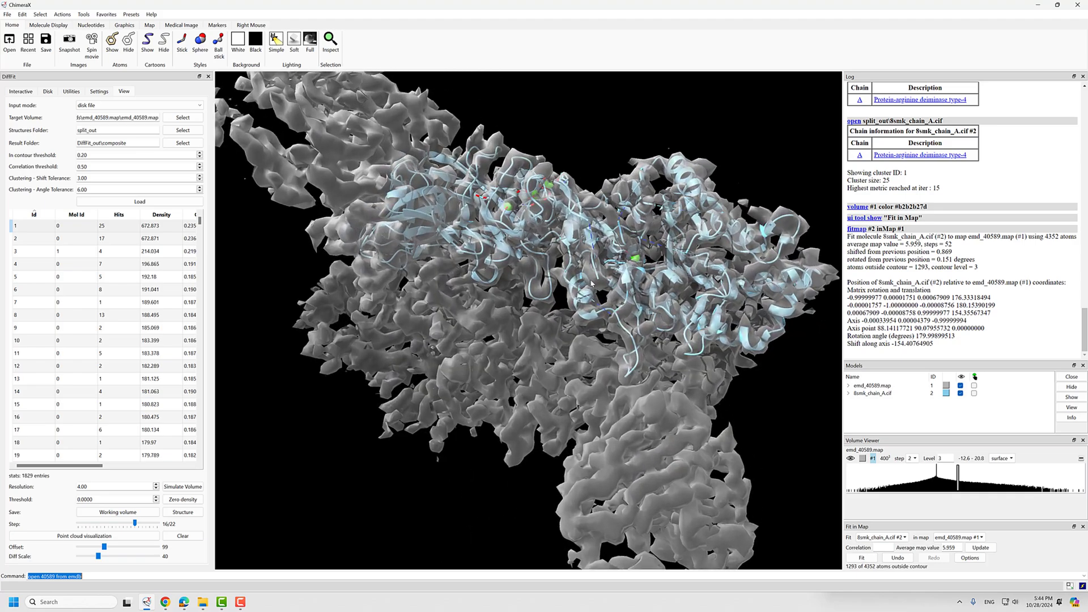
scroll(591, 283, up, 3)
scroll(566, 356, up, 2)
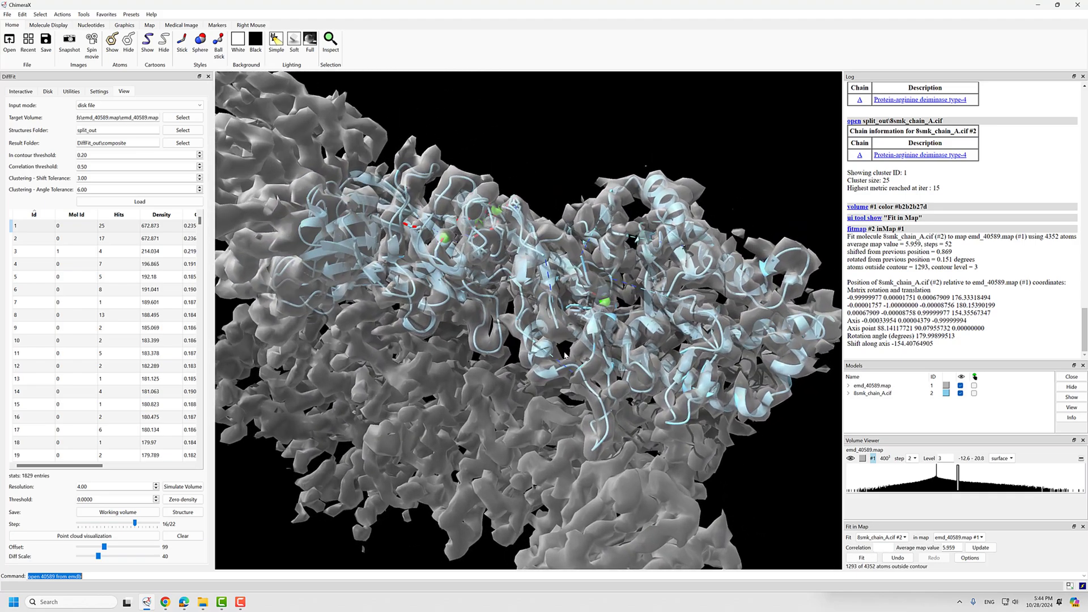
scroll(565, 355, down, 3)
drag(565, 356, 504, 363)
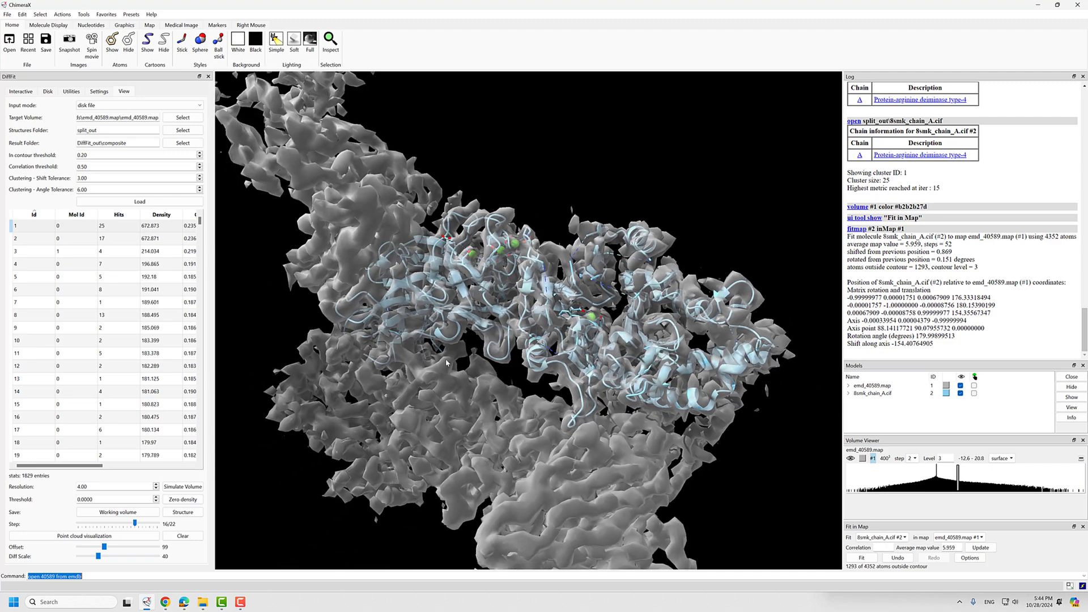
drag(406, 342, 445, 332)
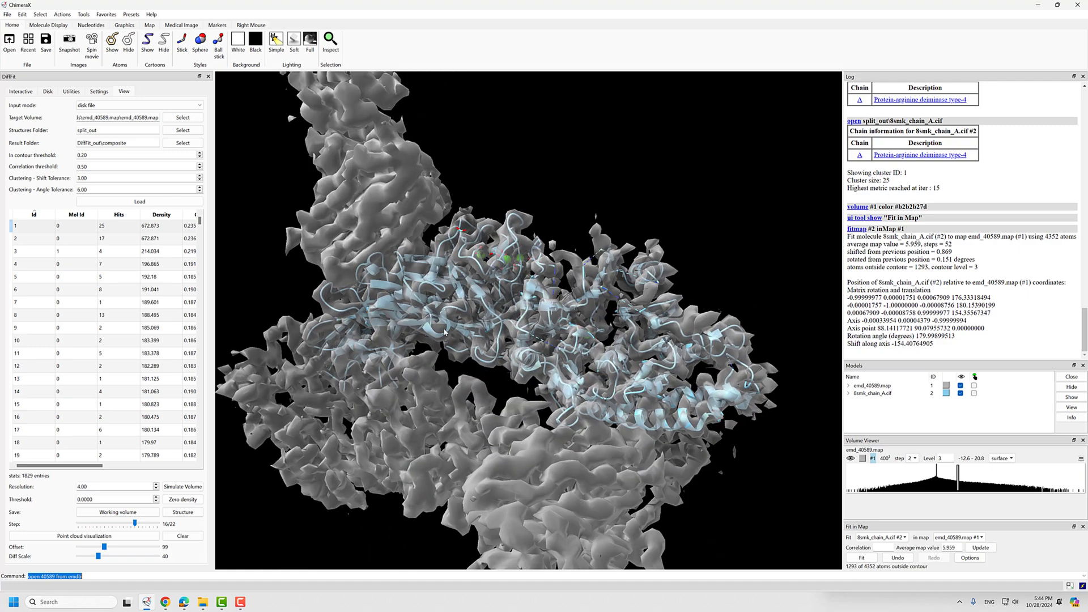
click(71, 228)
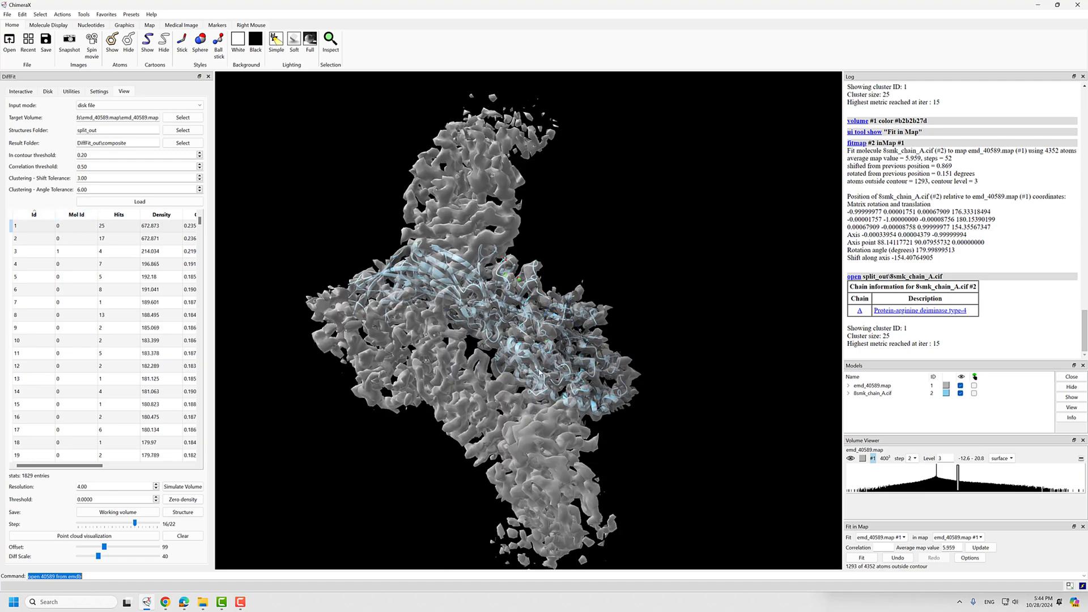
drag(540, 372, 513, 371)
- Switch to File Explorer to check the chain files in the Desktop's split_out folder, and return to ChimeraX
key(alt+Tab)
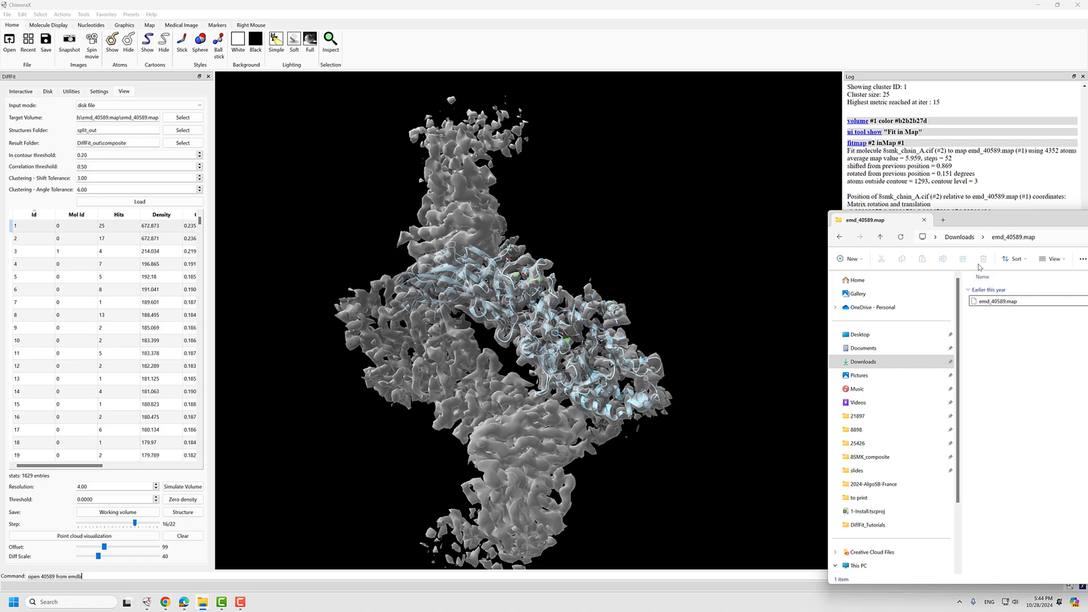
click(972, 238)
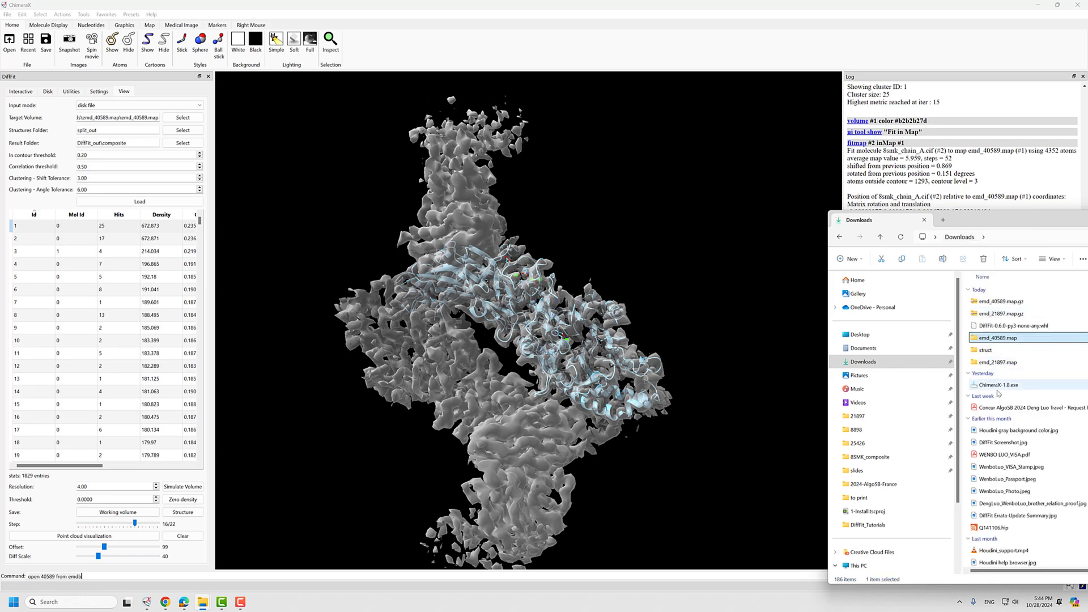
click(860, 335)
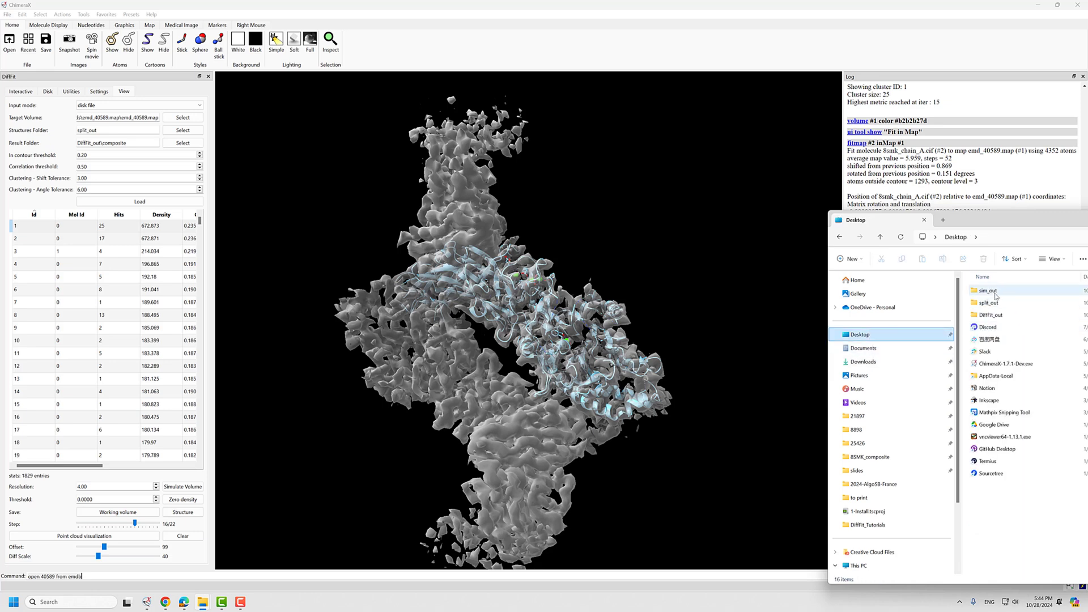
double_click(992, 308)
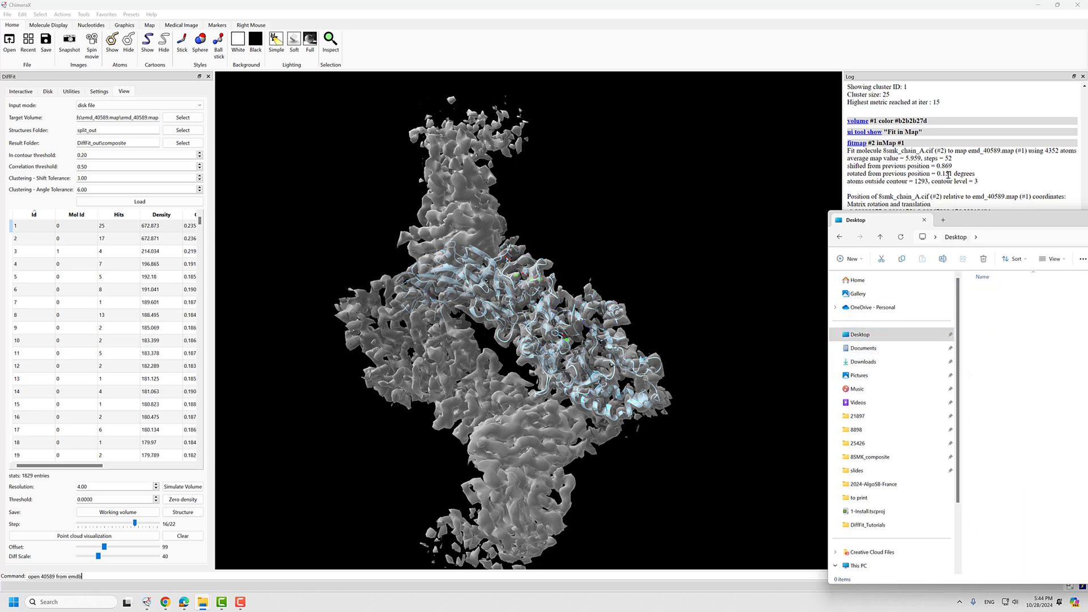
key(alt+Tab)
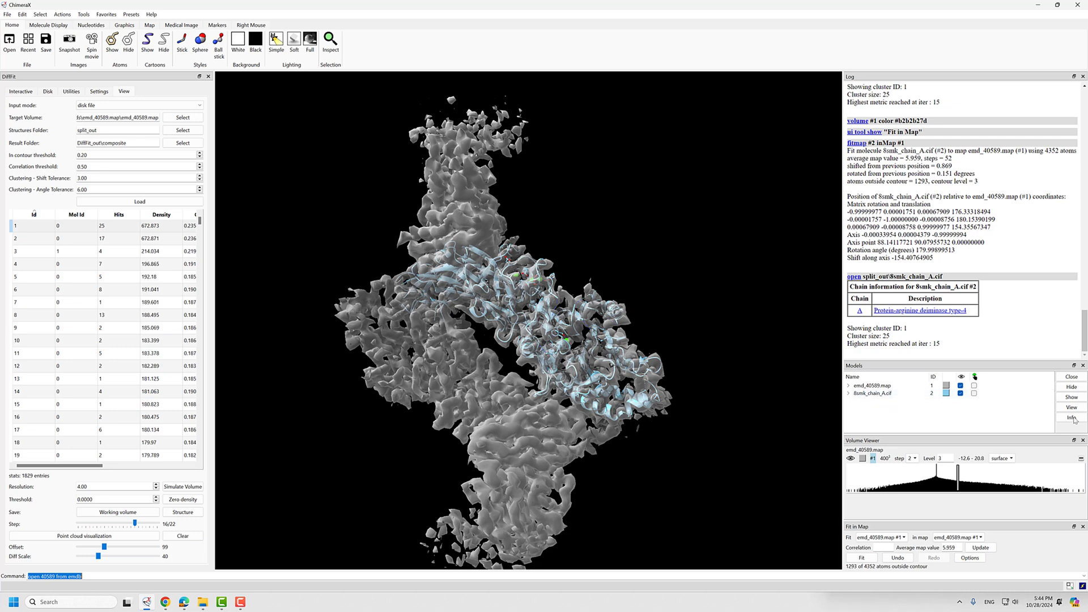
key(alt+Tab)
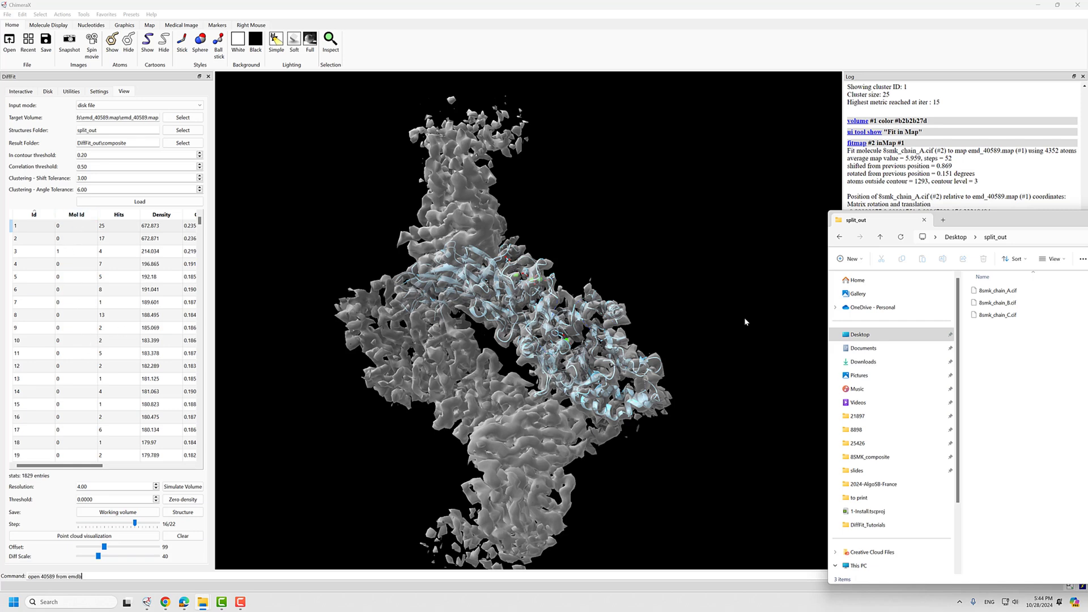
key(alt+Tab)
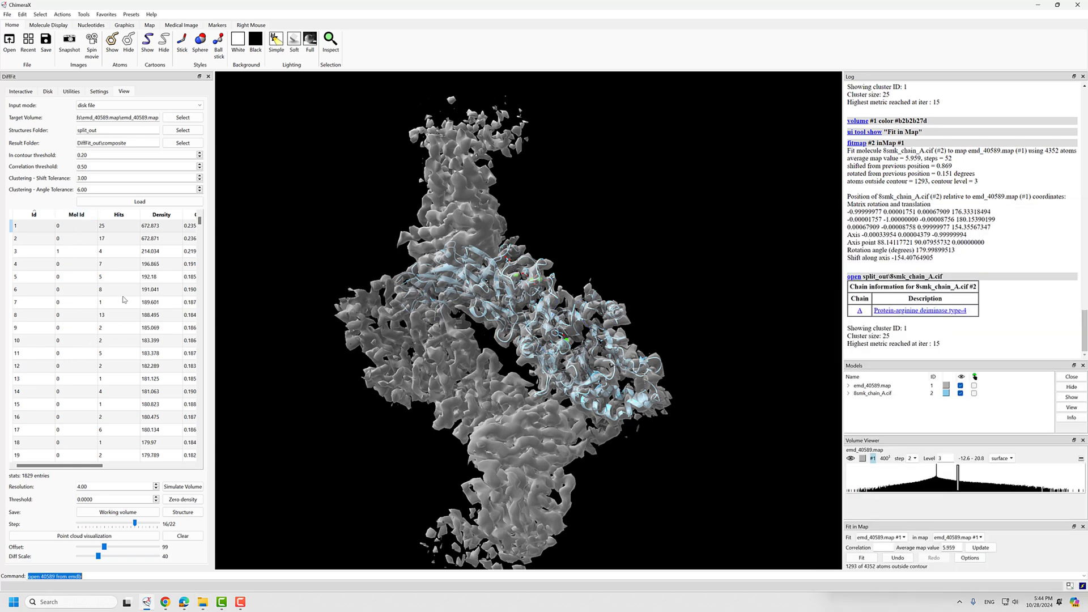
- Display fitting results 2 and 3 and examine each chain's placement in the map from different angles
click(68, 238)
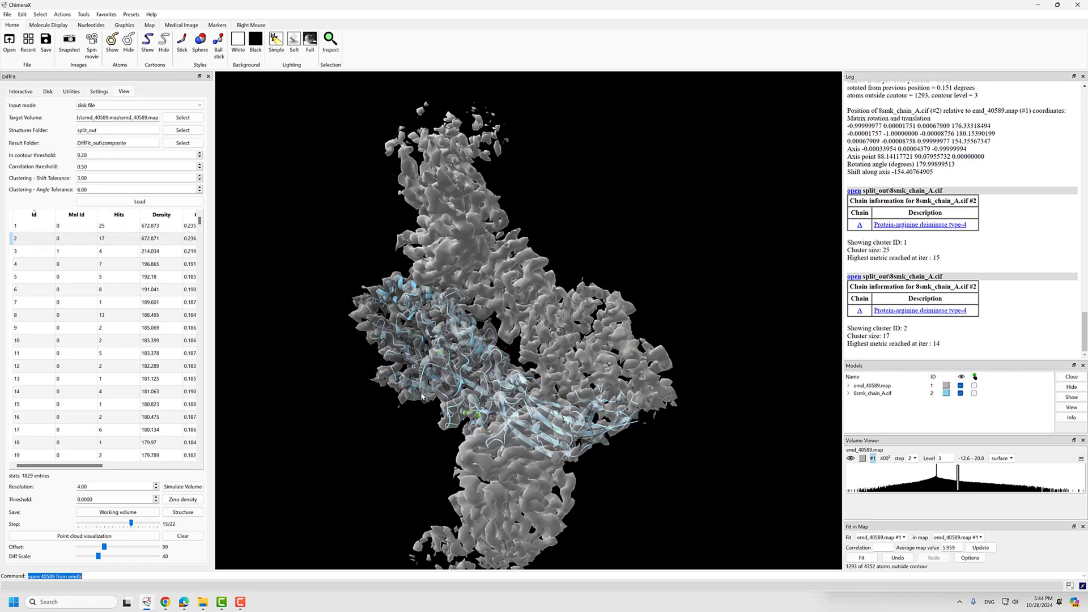
drag(422, 107, 493, 352)
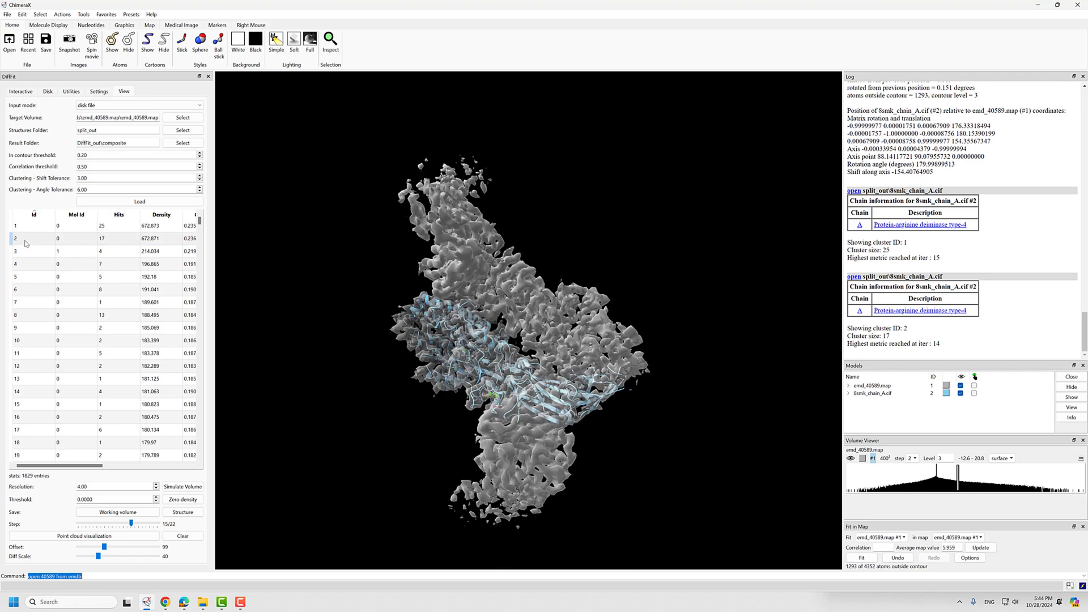
click(75, 252)
drag(558, 396, 501, 403)
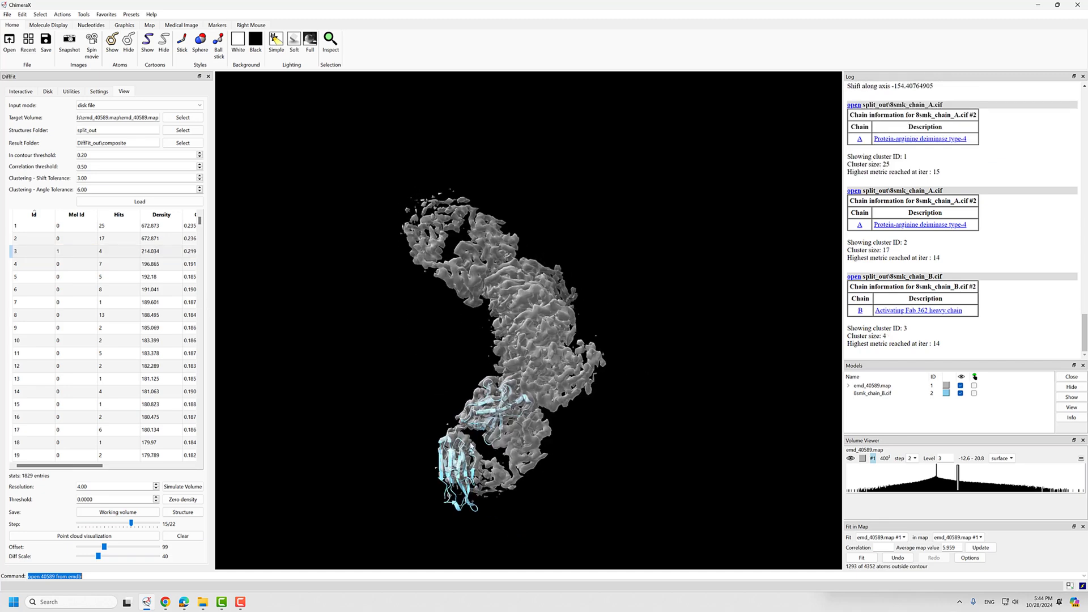
drag(471, 443, 420, 378)
- Display fitting result 4 and examine closely how the chain sits in the map's density
click(67, 264)
drag(422, 337, 442, 355)
scroll(470, 343, up, 2)
scroll(445, 338, up, 3)
scroll(445, 339, up, 3)
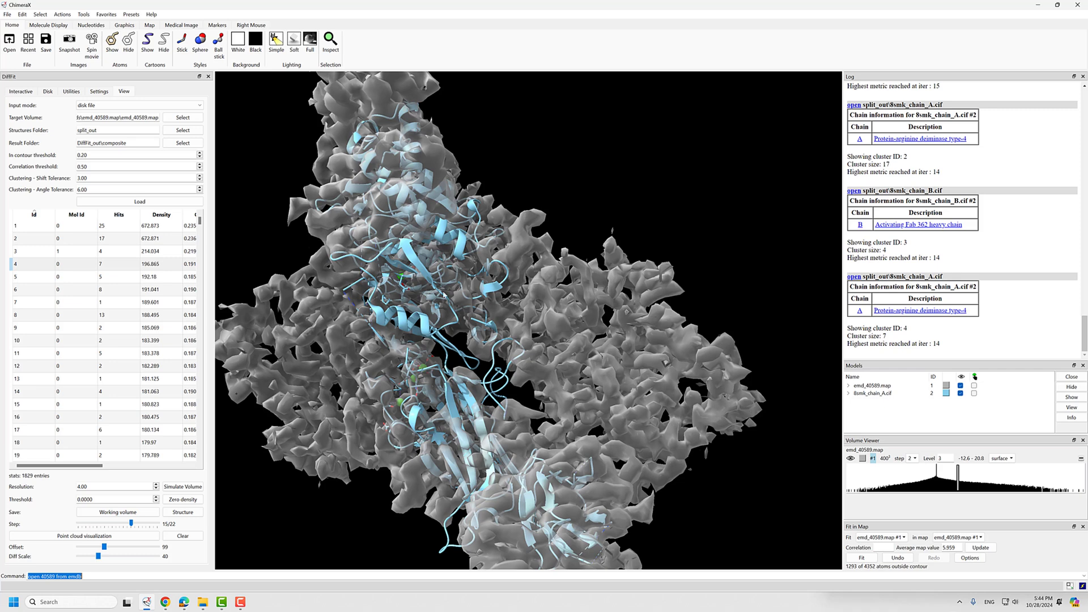
scroll(489, 339, down, 6)
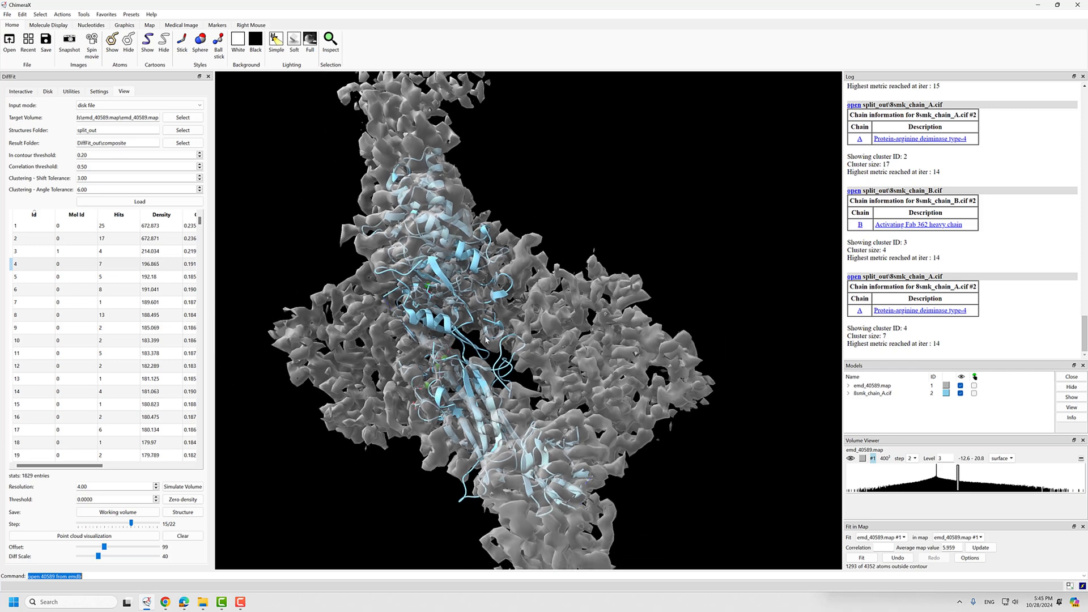
- Display fitting results 5, 6, 8, 9 and 11 and compare how chain A is placed in the map
click(68, 278)
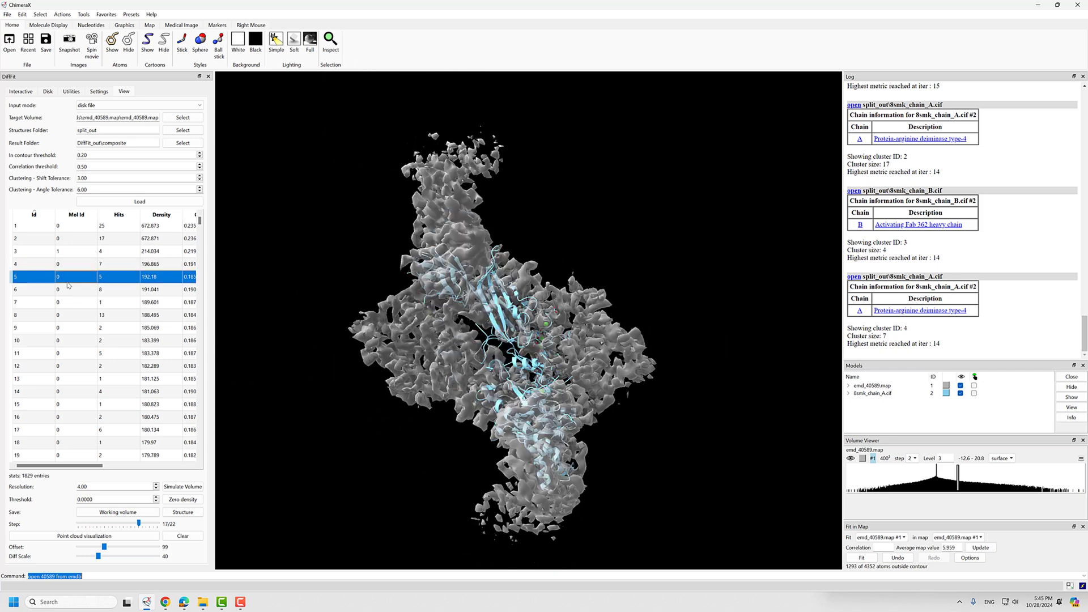
click(68, 290)
click(69, 315)
click(68, 329)
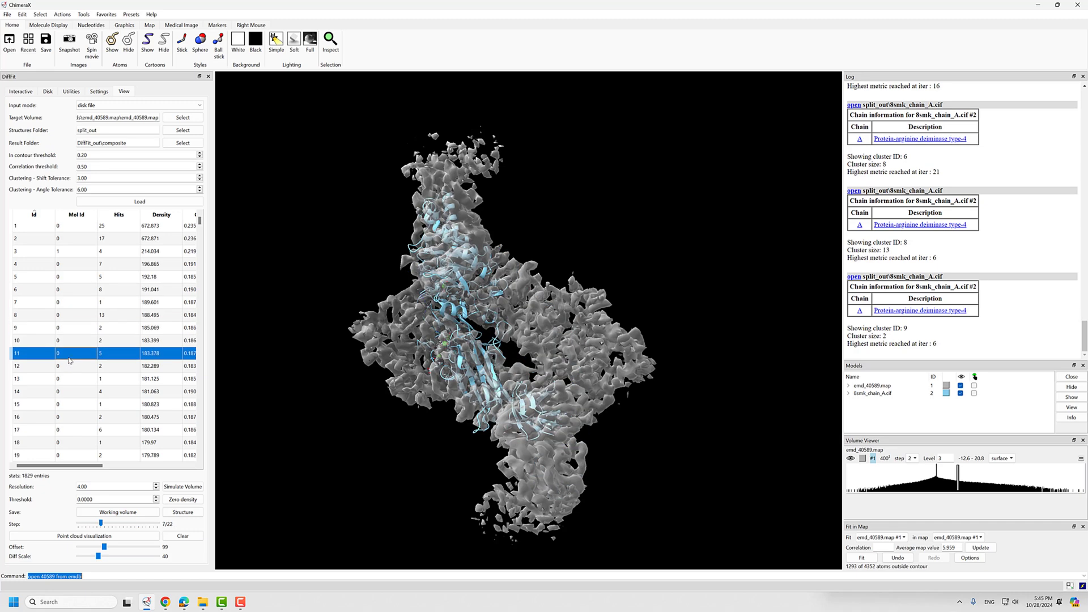
click(70, 351)
scroll(70, 344, down, 8)
scroll(66, 317, up, 8)
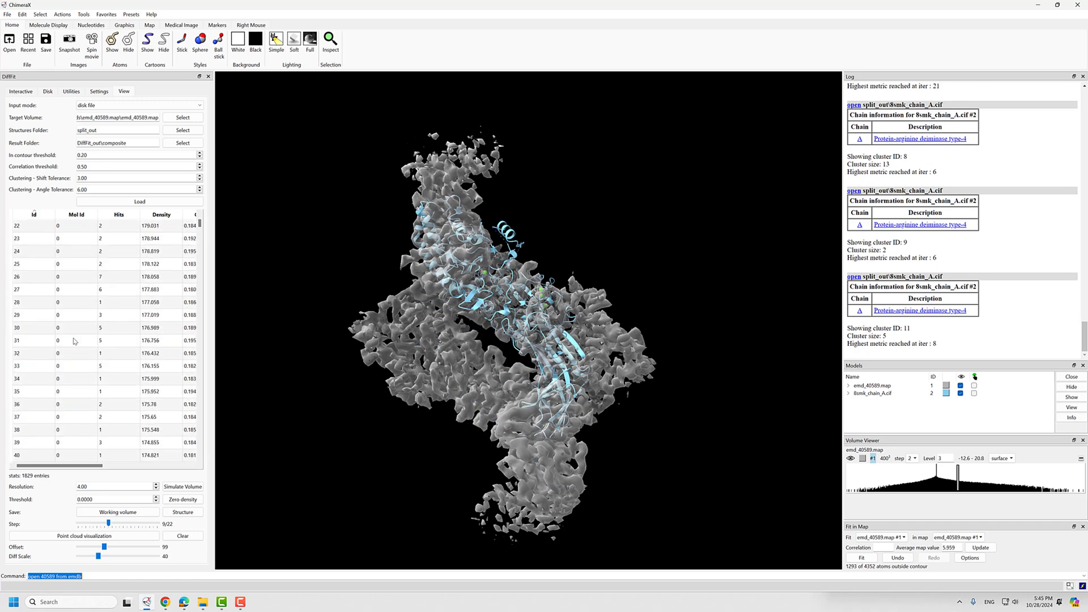
- Display fitting result 1 and fit 8smk_chain_A.cif into emd_40589.map
click(68, 226)
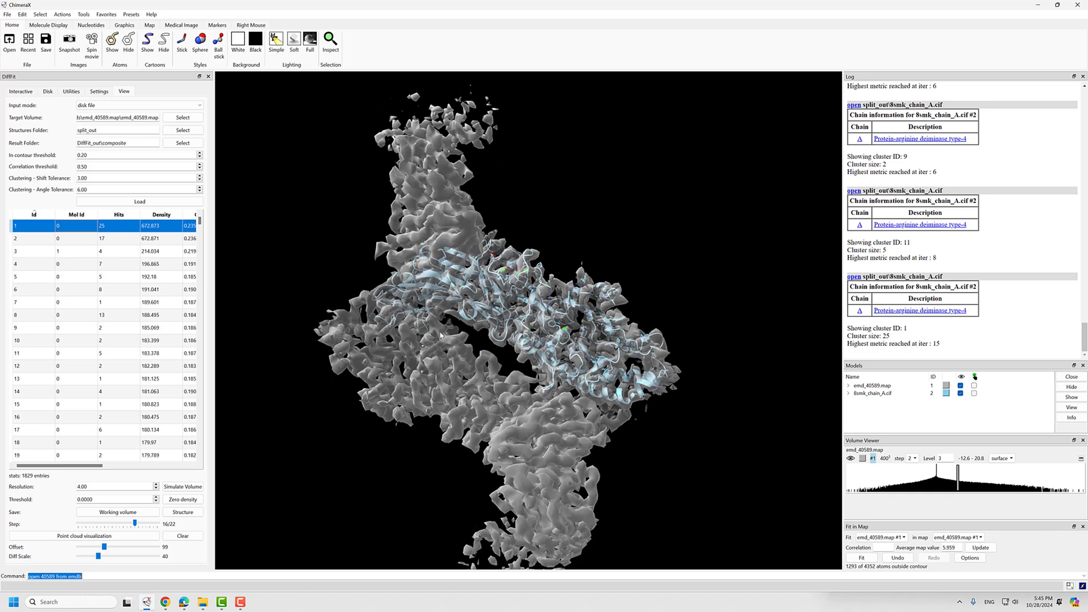
drag(501, 344, 539, 326)
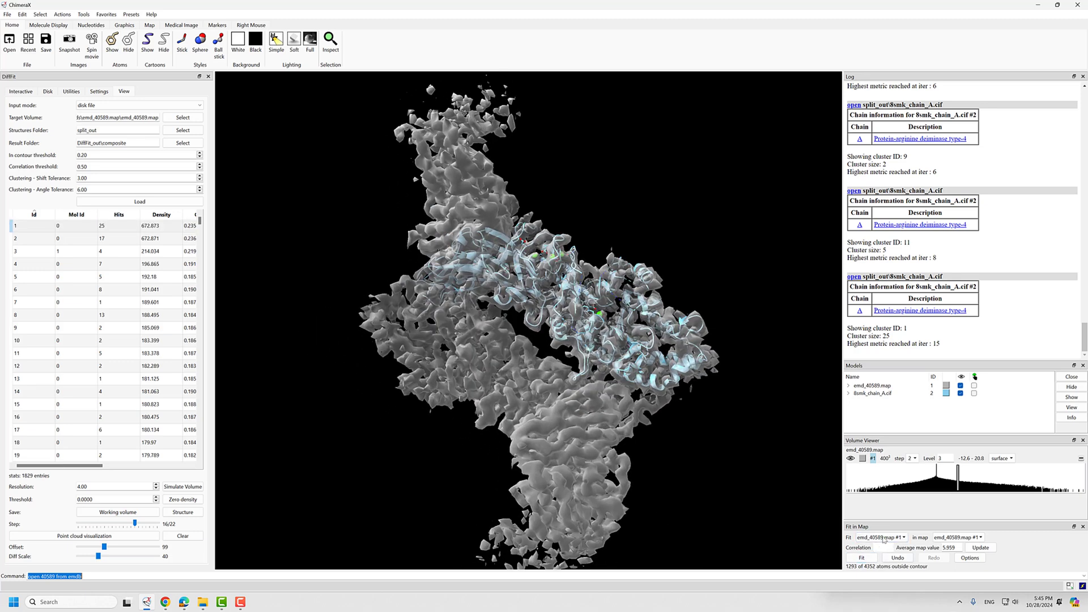
click(862, 558)
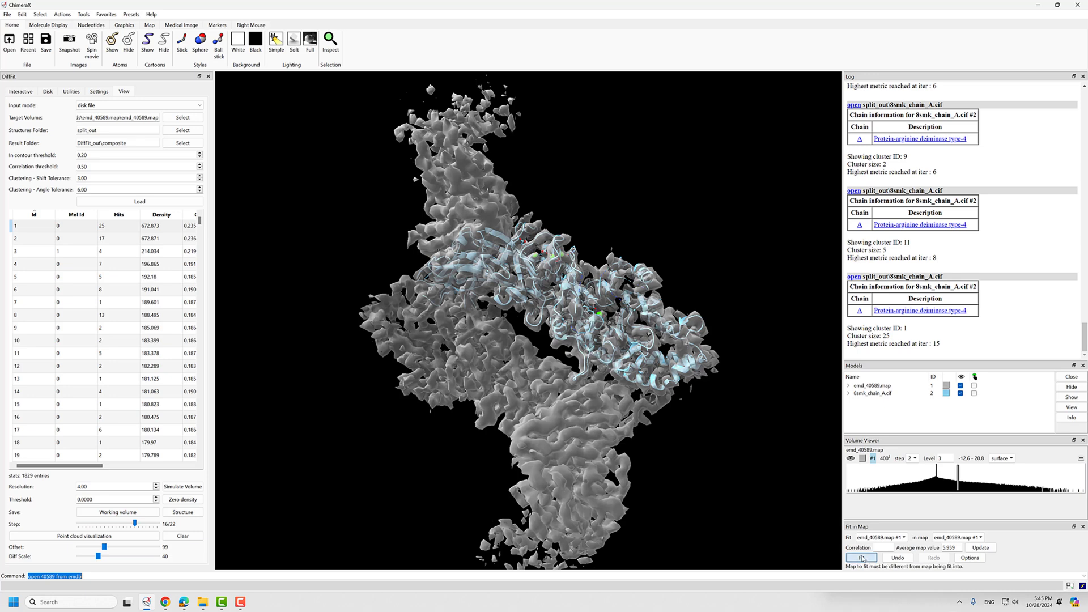
click(901, 538)
click(889, 576)
click(889, 539)
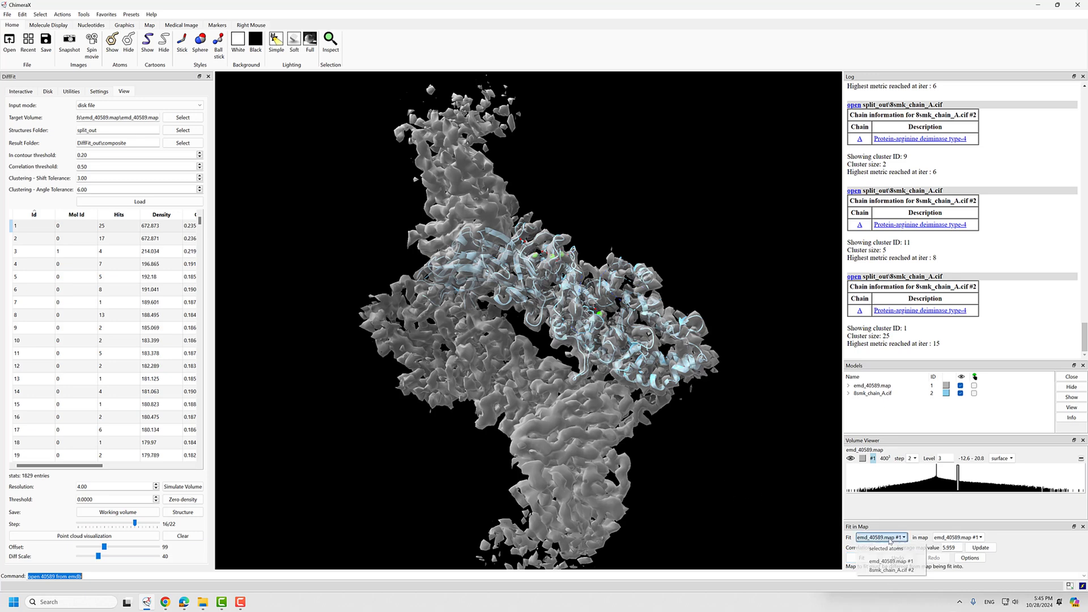
click(888, 570)
click(862, 558)
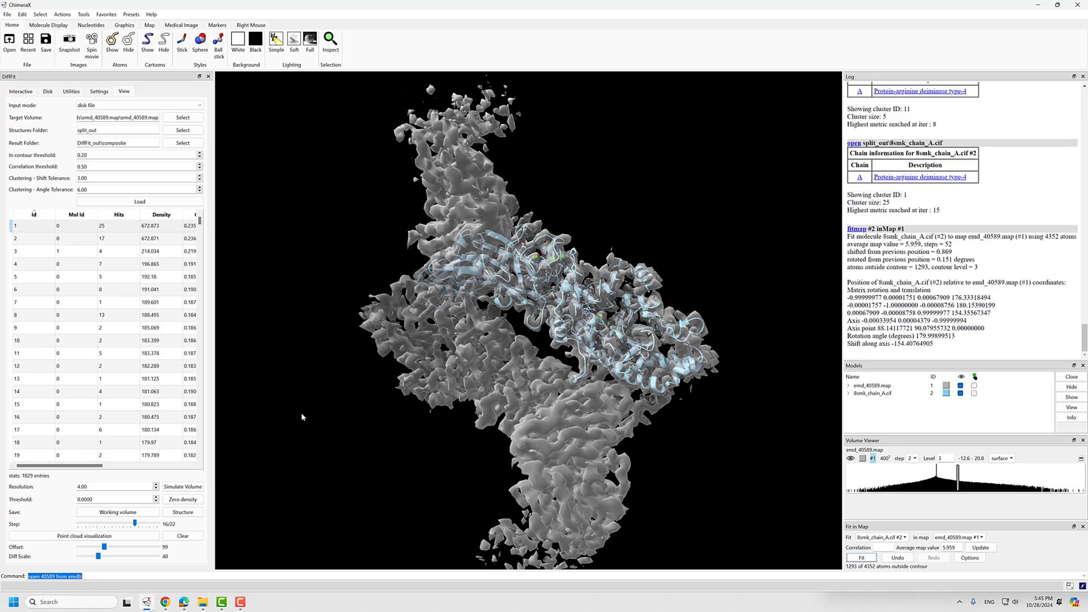
- Save the refined chain A structure as A2 in a new Desktop folder named Composite_res
click(181, 512)
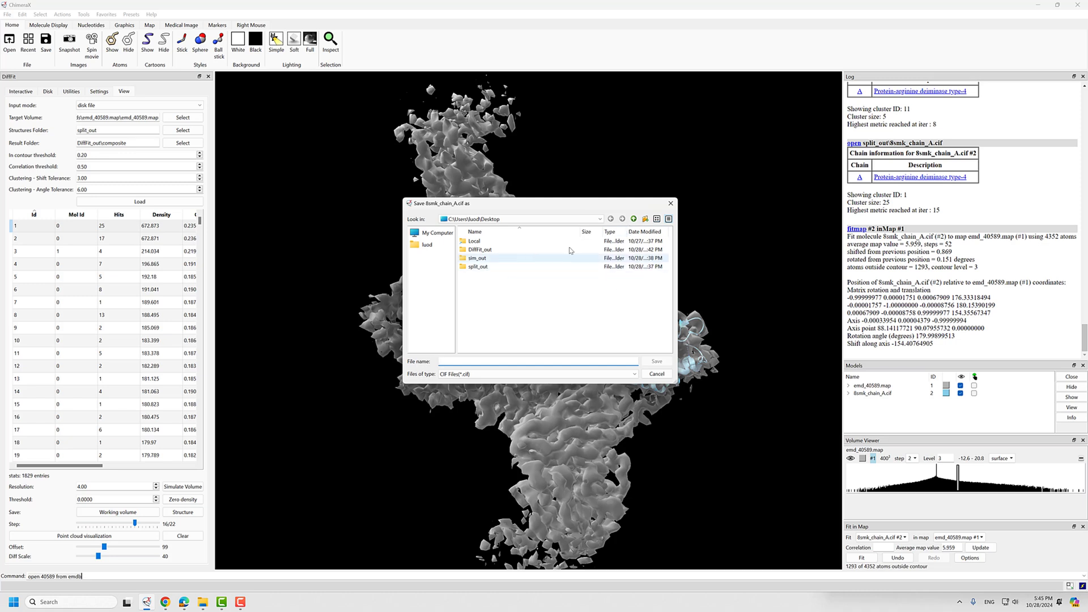
click(646, 219)
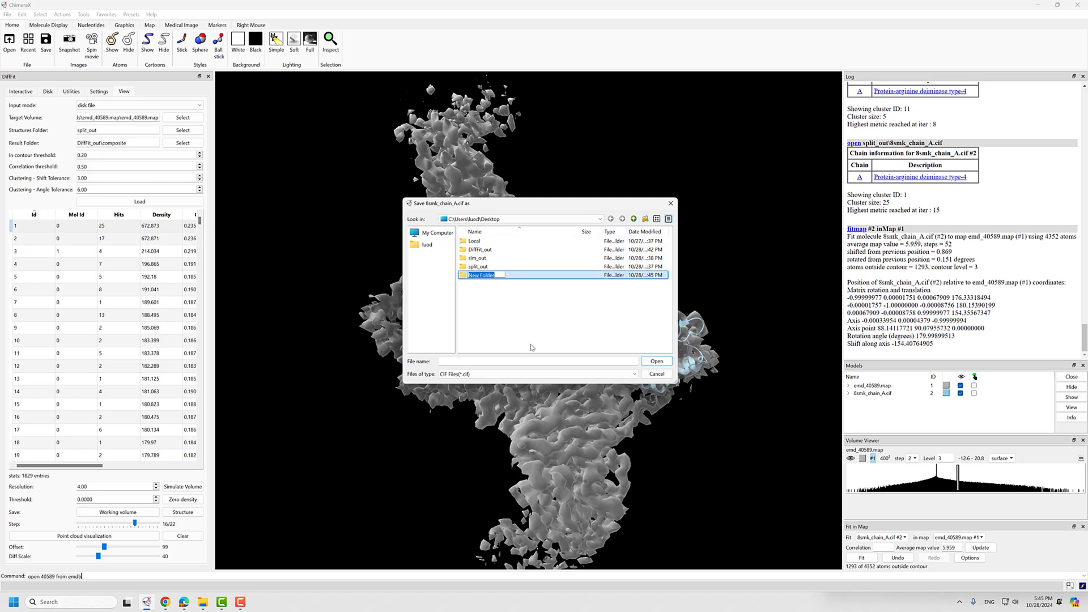
text(c)
click(522, 364)
drag(529, 205, 499, 350)
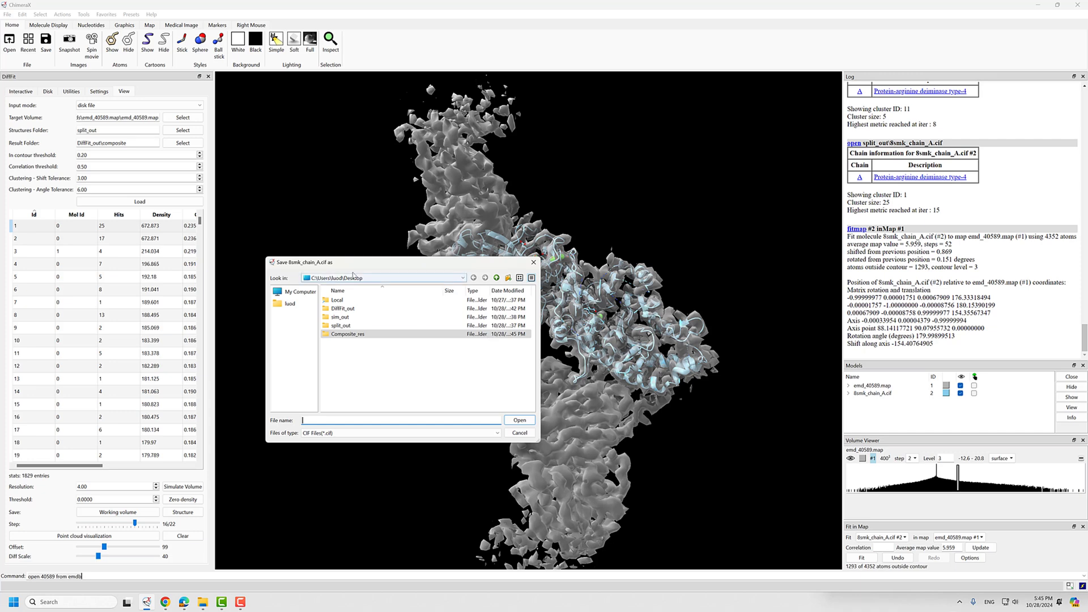
drag(377, 263, 672, 70)
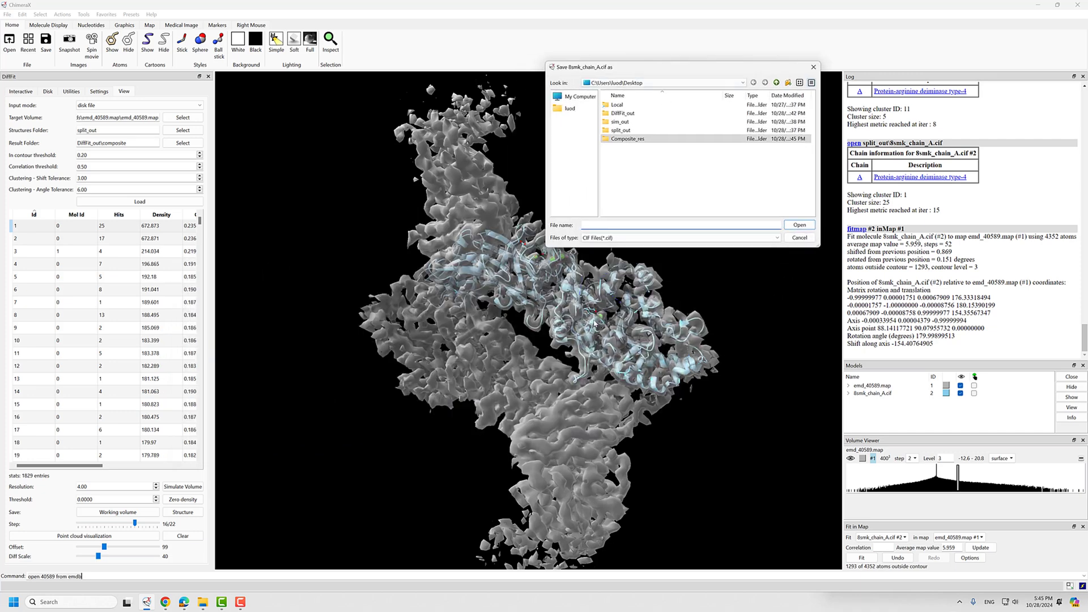
text(A2)
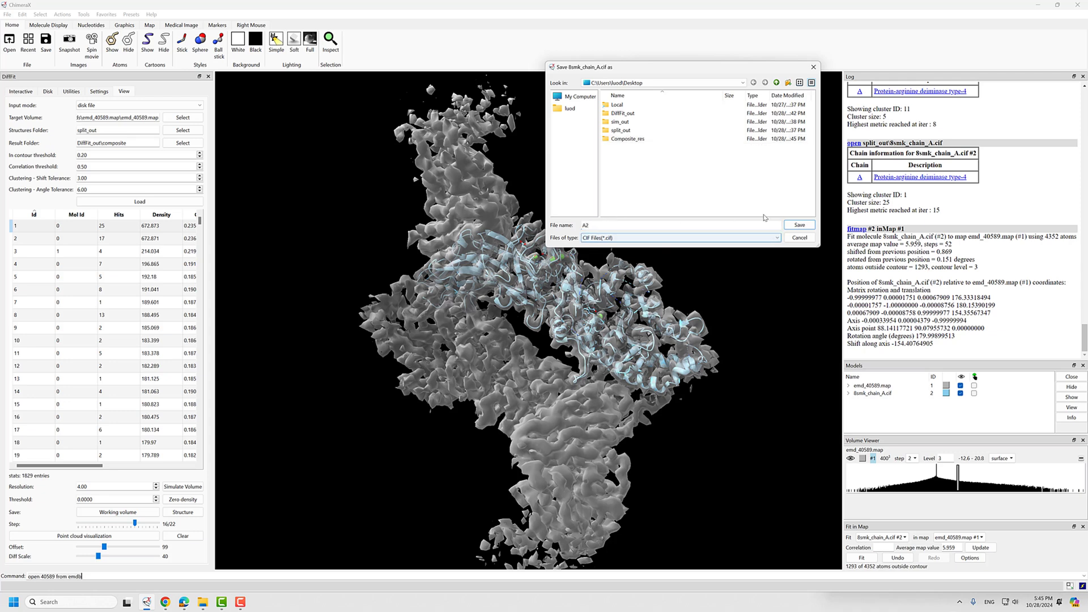
key(Return)
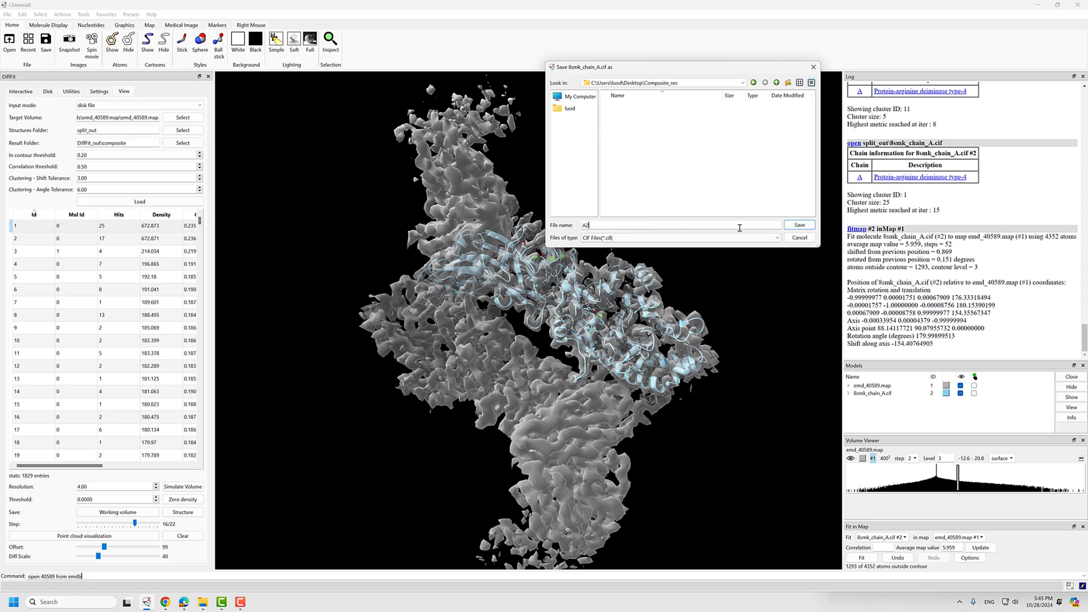
click(800, 225)
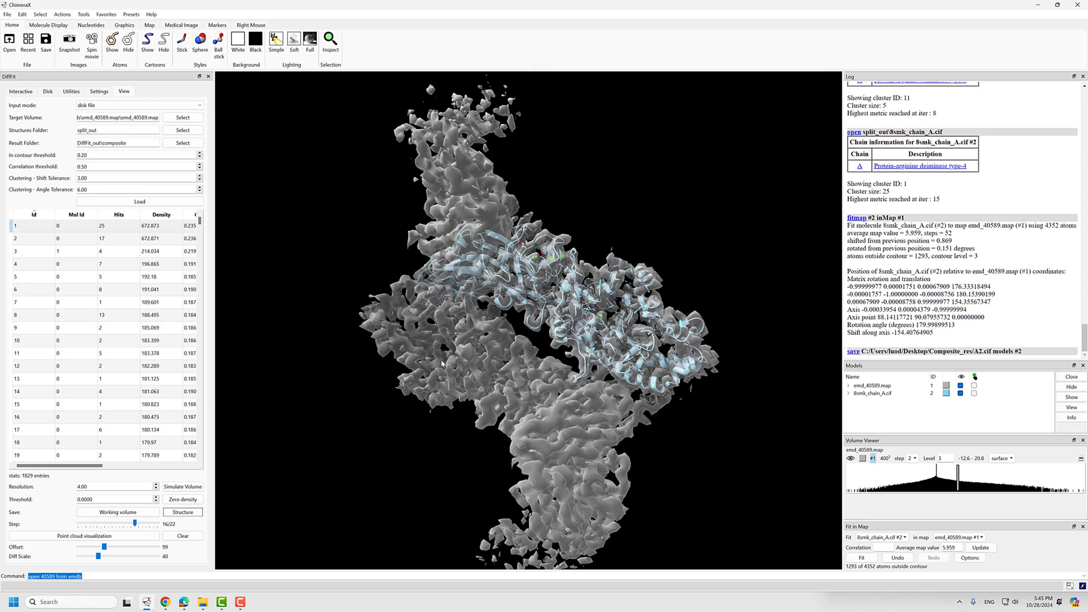
- Display fitting result 2 and fit its 8smk_chain_A.cif model into emd_40589.map
click(108, 238)
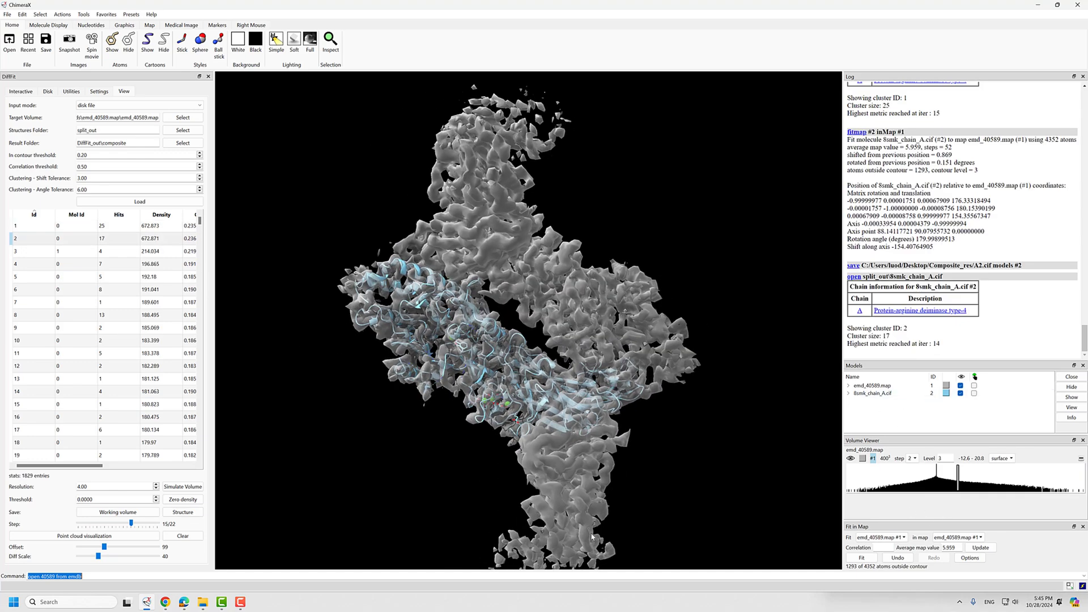
click(899, 537)
click(879, 547)
click(862, 558)
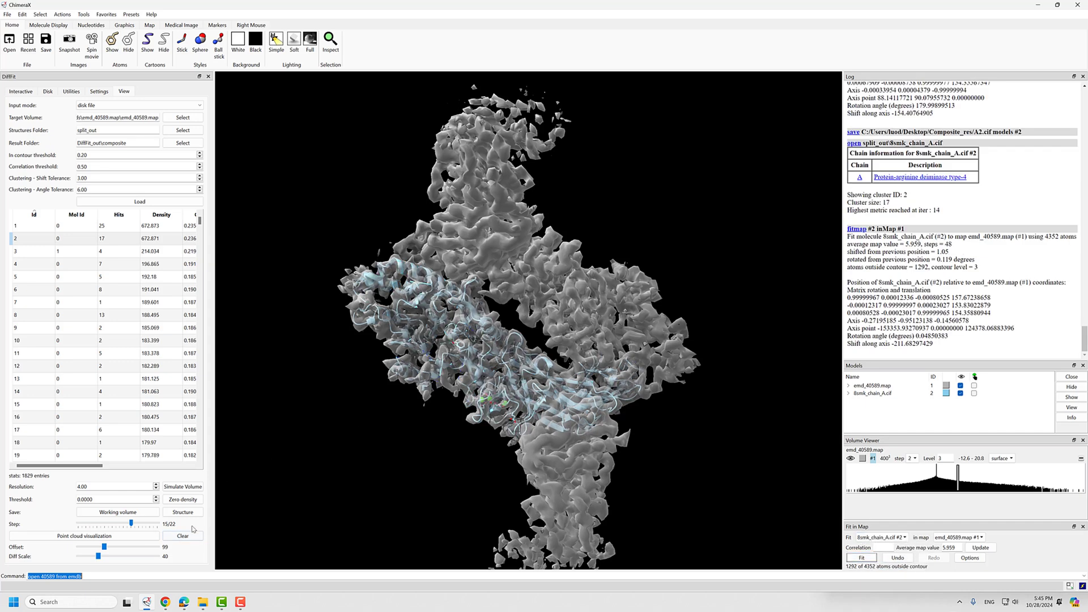
- Save the refined second copy of chain A under the file name A1.cif in the Composite_res folder
click(182, 512)
click(475, 241)
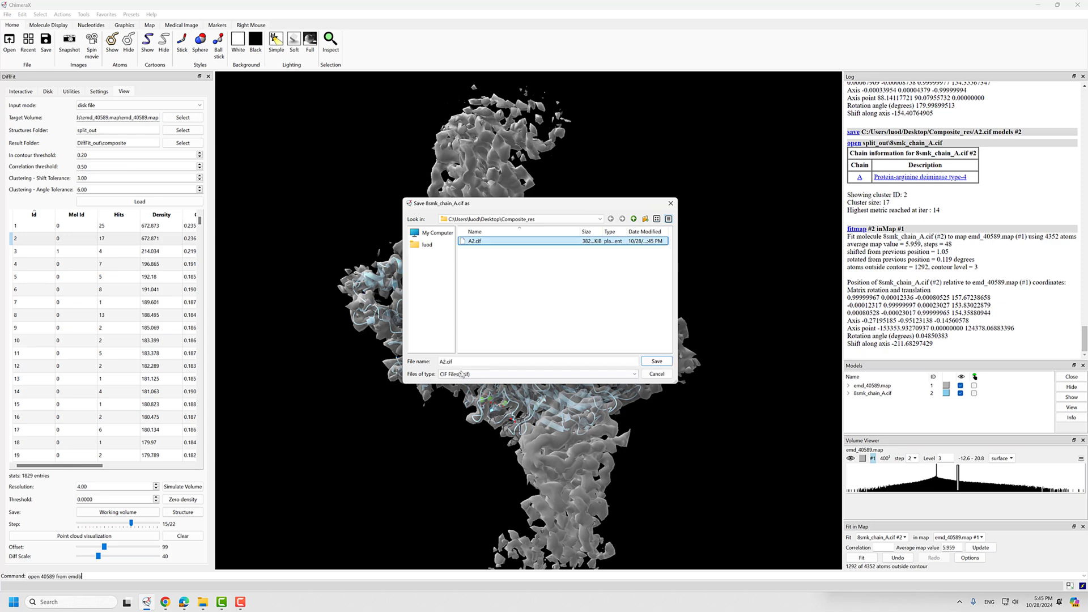
drag(443, 361, 477, 357)
text(1)
key(Return)
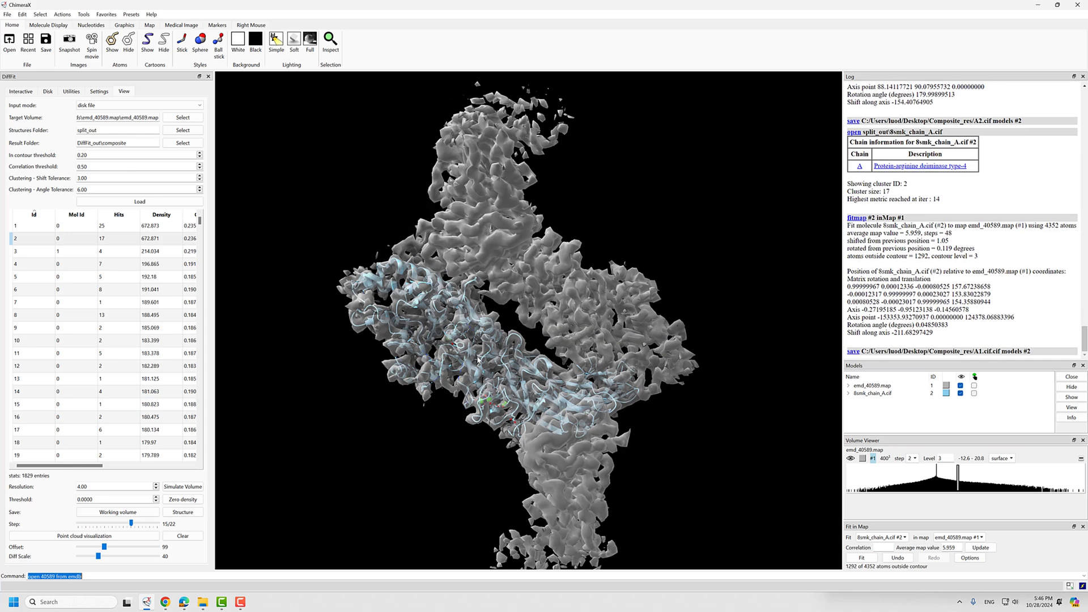
- Display fitting result 3, check its placement, and fit 8smk_chain_B.cif into emd_40589.map
click(65, 251)
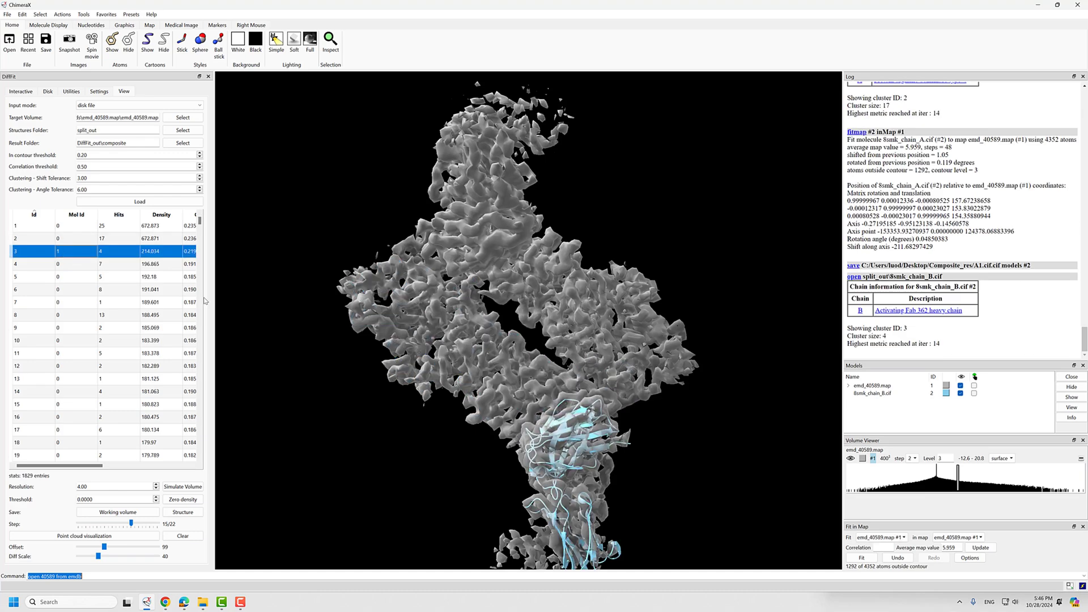
drag(515, 415, 441, 400)
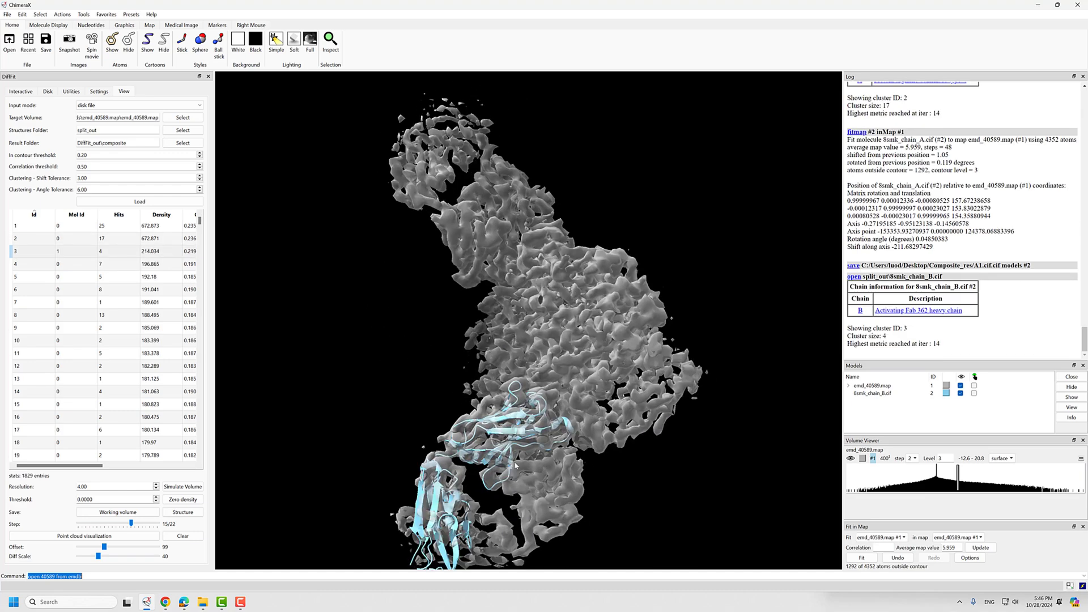
scroll(441, 400, down, 4)
drag(560, 397, 492, 412)
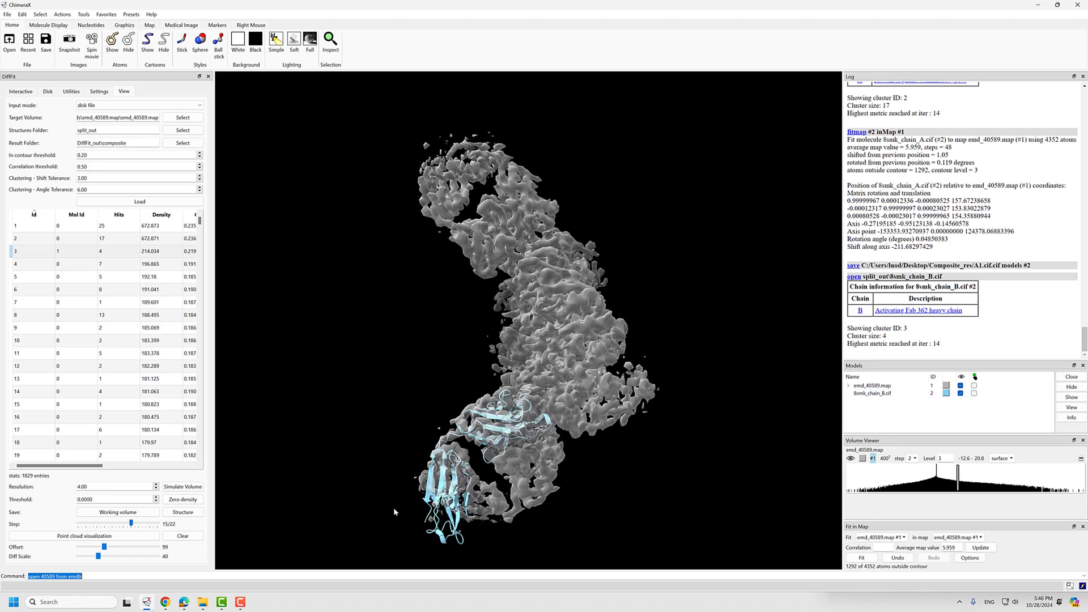
click(870, 558)
click(898, 537)
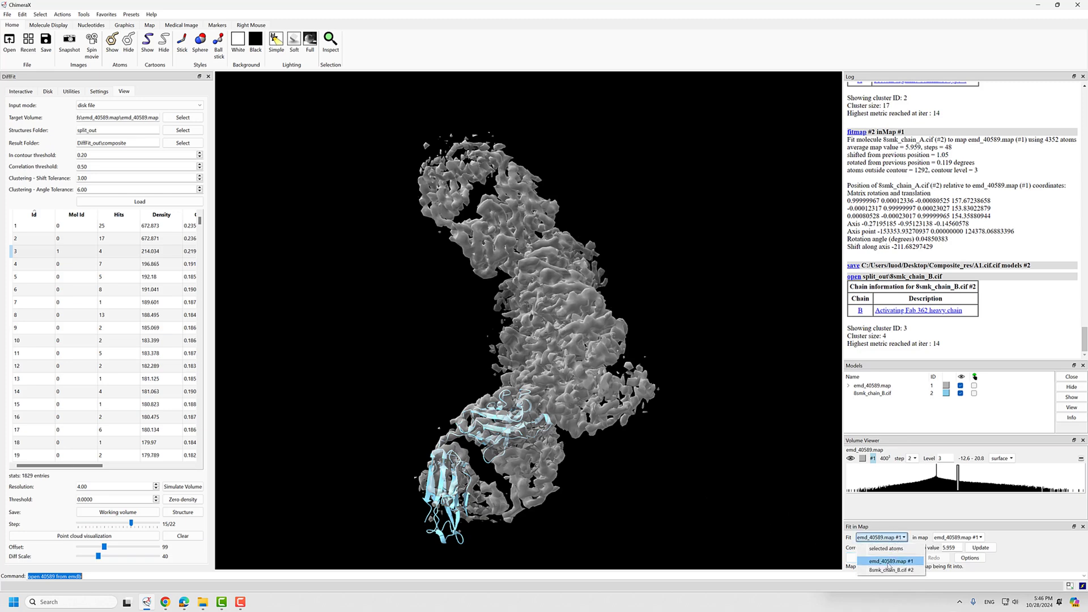
click(878, 552)
click(862, 557)
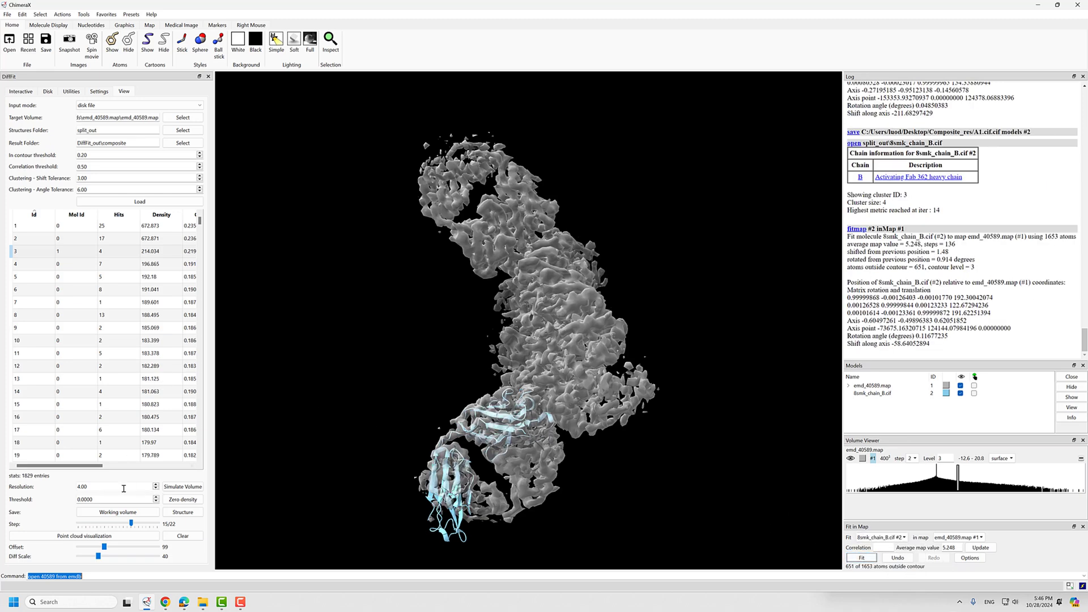
- Open the structure save dialog for chain B and rename the existing A1.cif.cif file to A1.cif
click(170, 513)
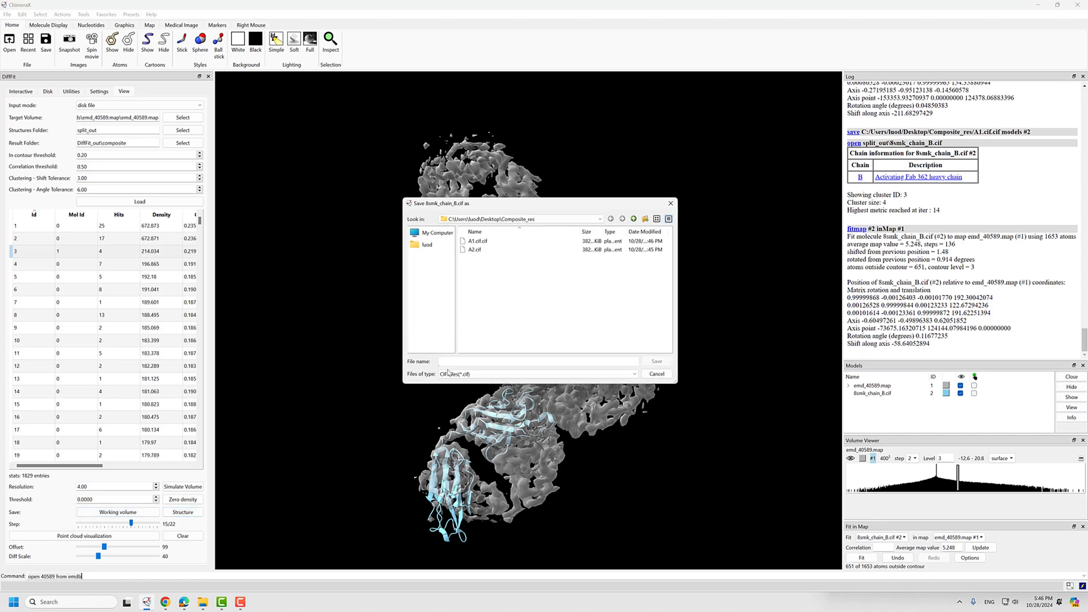
click(479, 362)
text(B1)
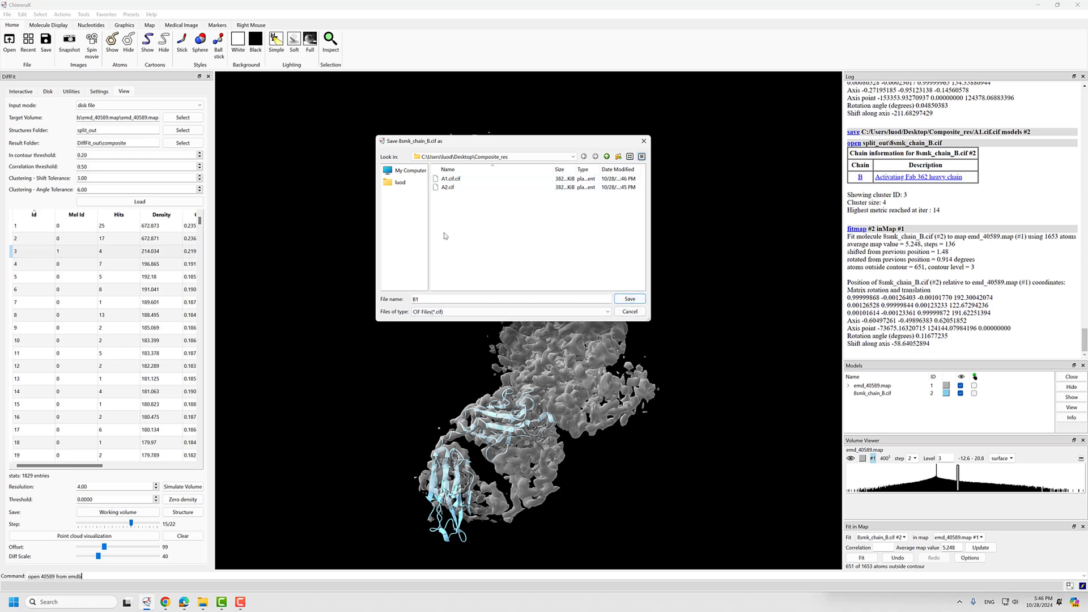
double_click(447, 179)
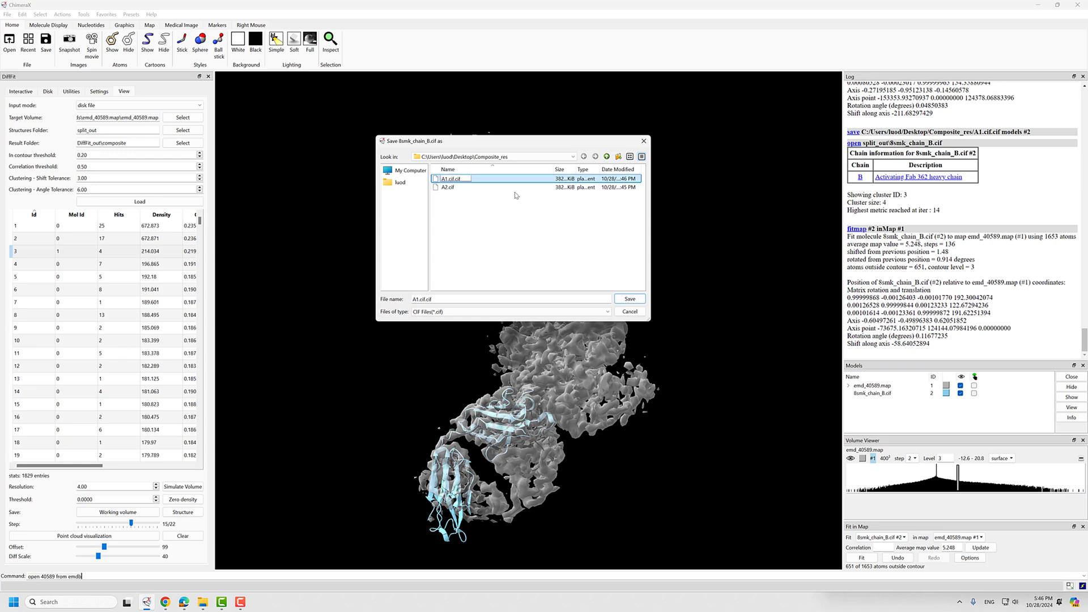
click(469, 272)
triple_click(456, 300)
text(A1)
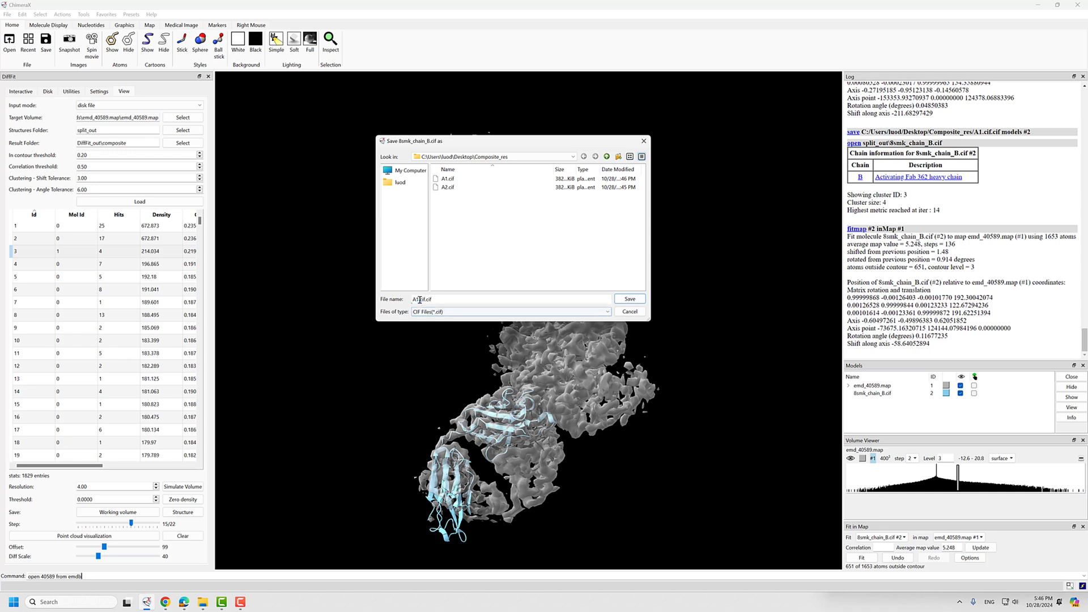
- Save the refined chain B structure as B1 in the Composite_res folder
key(BackSpace)
key(BackSpace)
text(B)
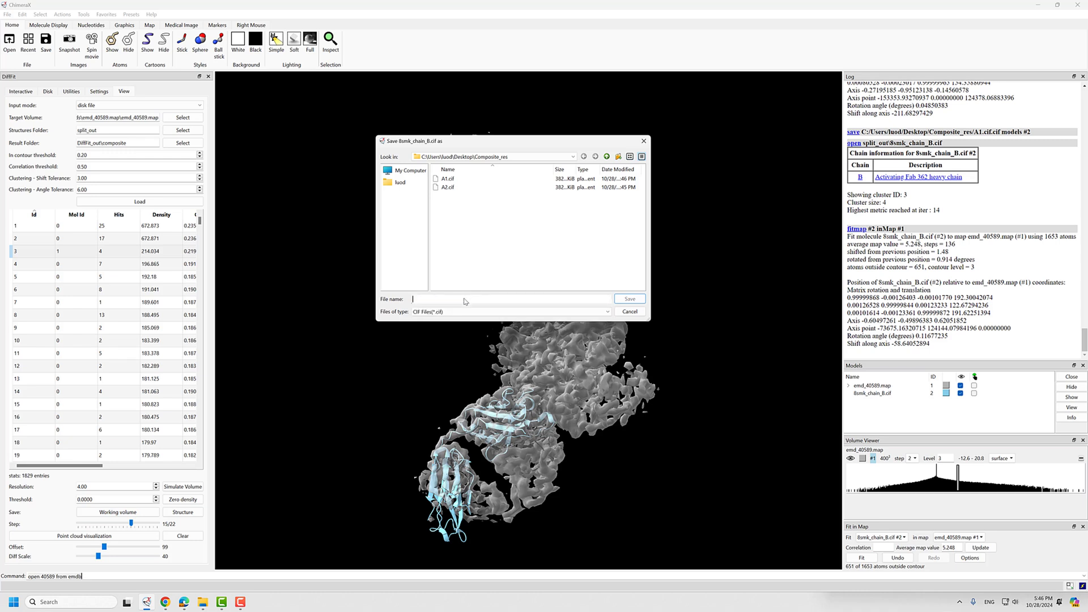
text(1)
key(Return)
- Inspect chain B in the map, simulate its volume at resolution 4.00, and zero the density it occupies
drag(468, 372, 500, 297)
right_drag(500, 297, 489, 332)
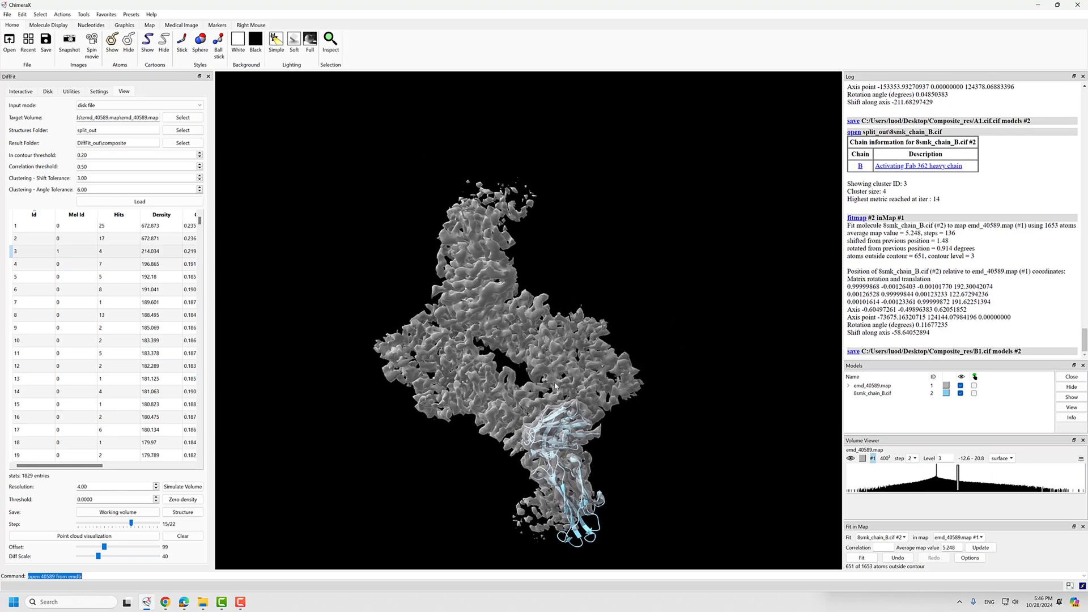
scroll(489, 332, up, 3)
right_drag(531, 418, 533, 387)
scroll(532, 387, up, 2)
drag(532, 387, 521, 393)
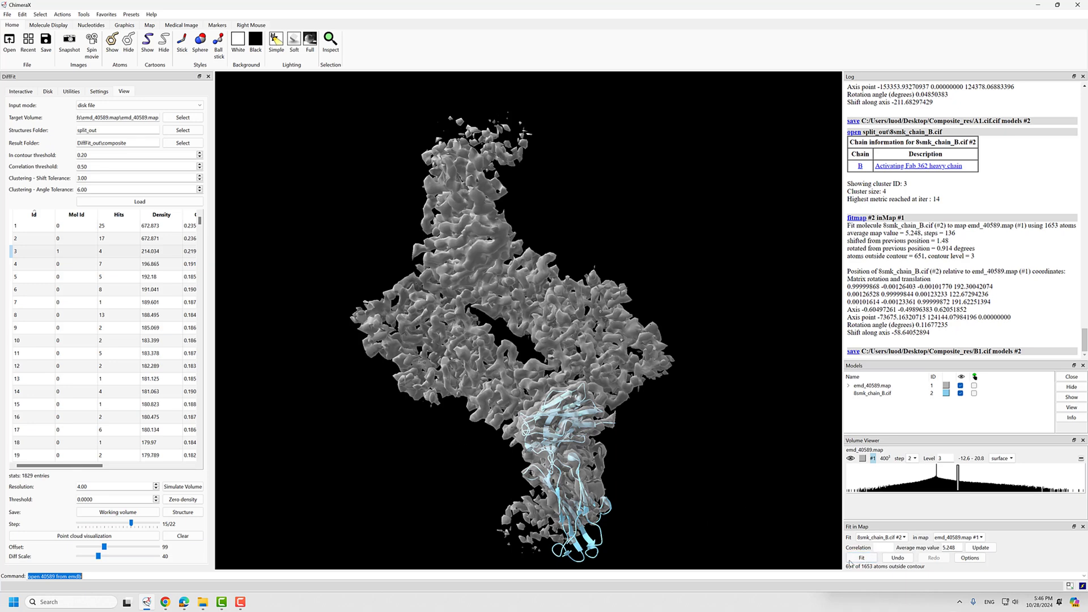
drag(494, 422, 405, 414)
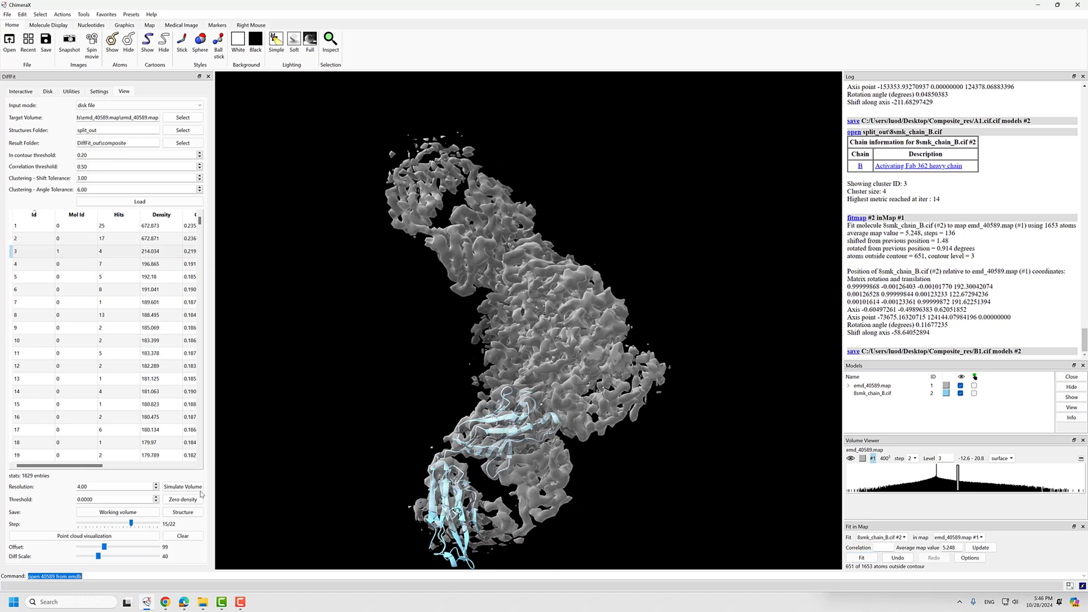
click(184, 487)
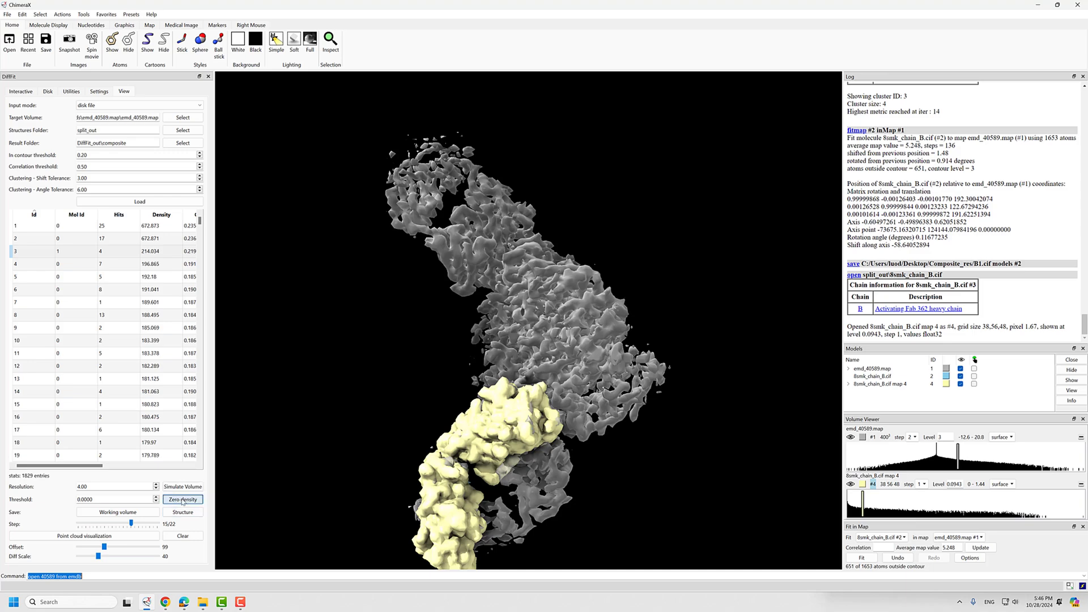
drag(462, 378, 313, 328)
- Display fitting result 1, fit 8smk_chain_A.cif into emd_40589.map, and zero the density covered by its simulated volume at resolution 4.00
click(58, 229)
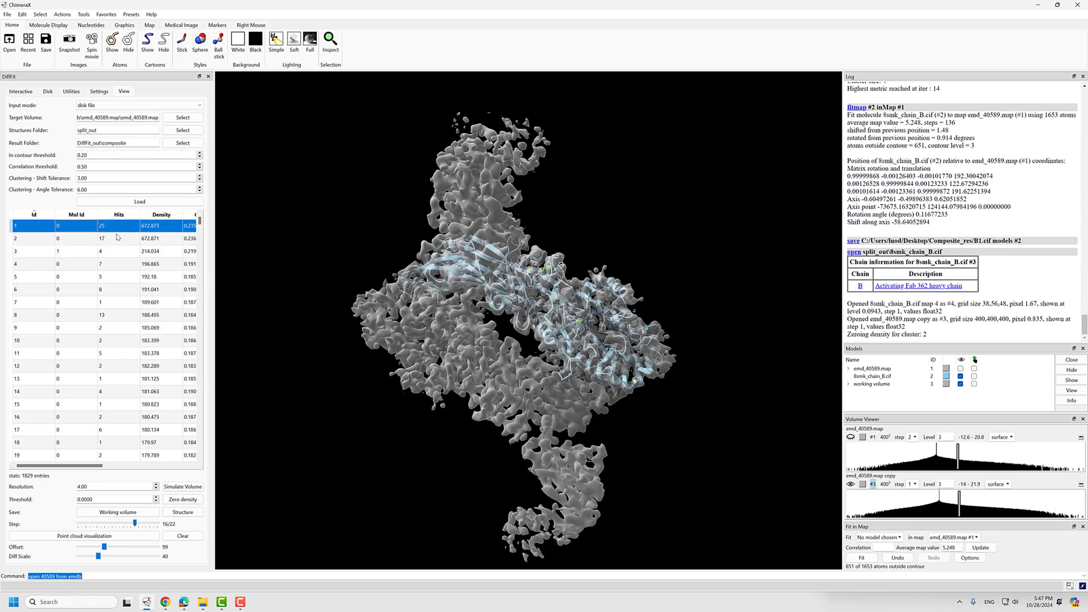
click(878, 538)
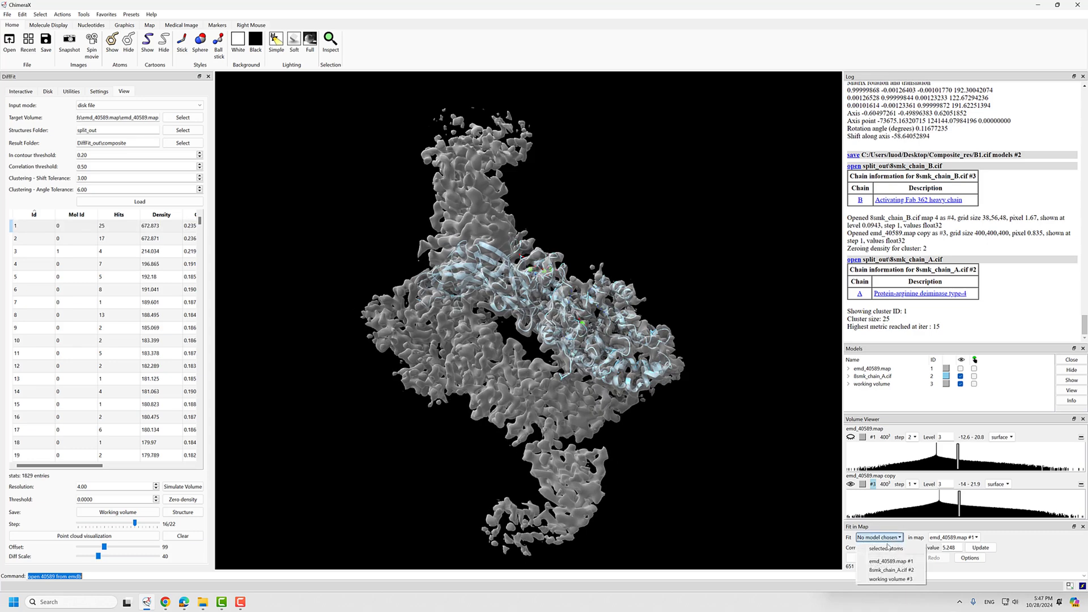
click(876, 561)
click(860, 558)
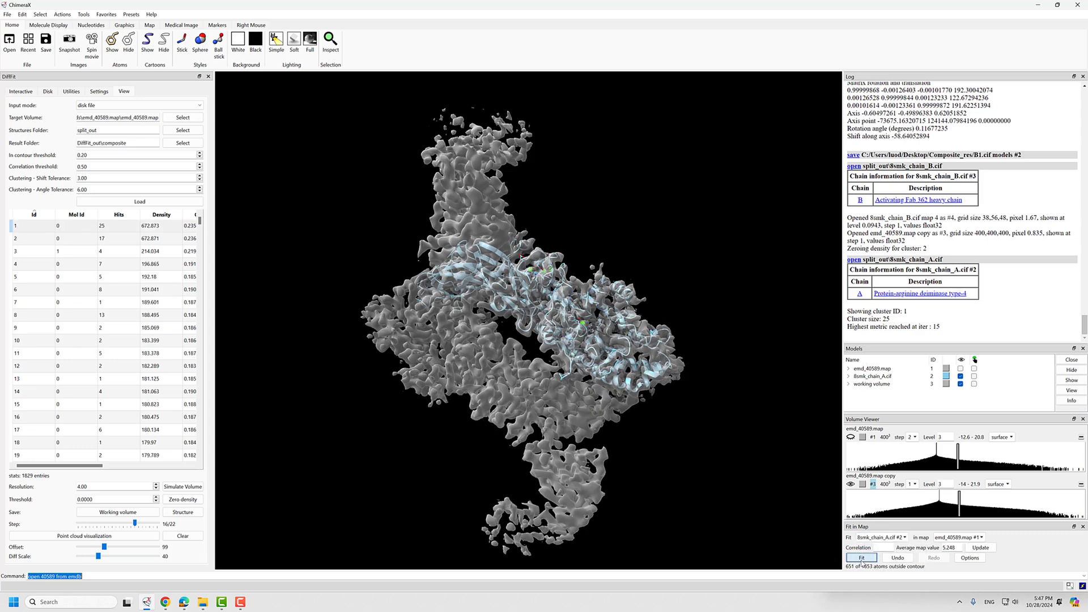
click(182, 486)
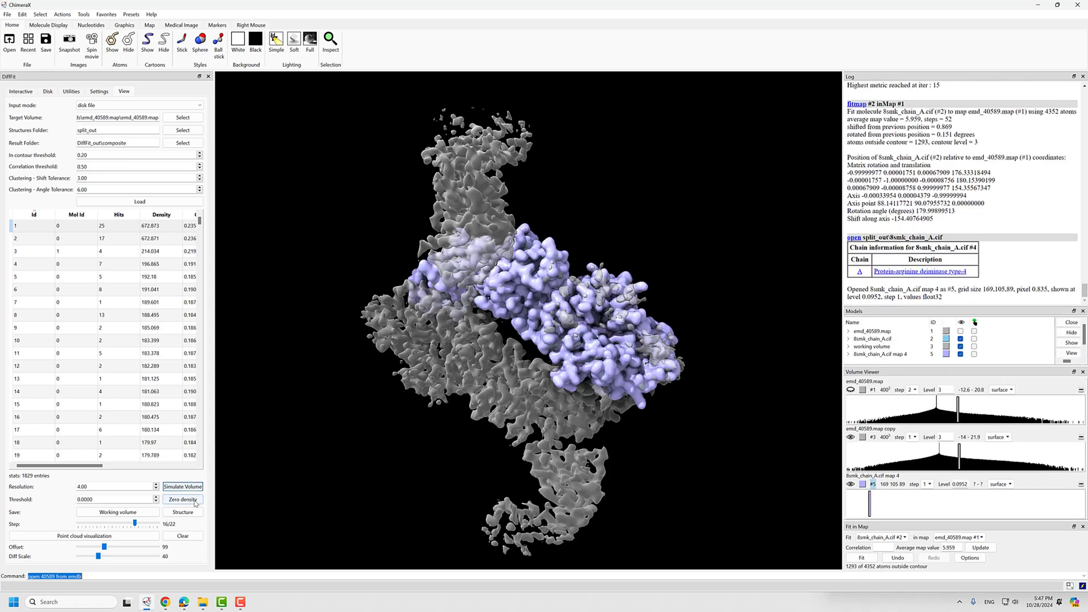
click(182, 499)
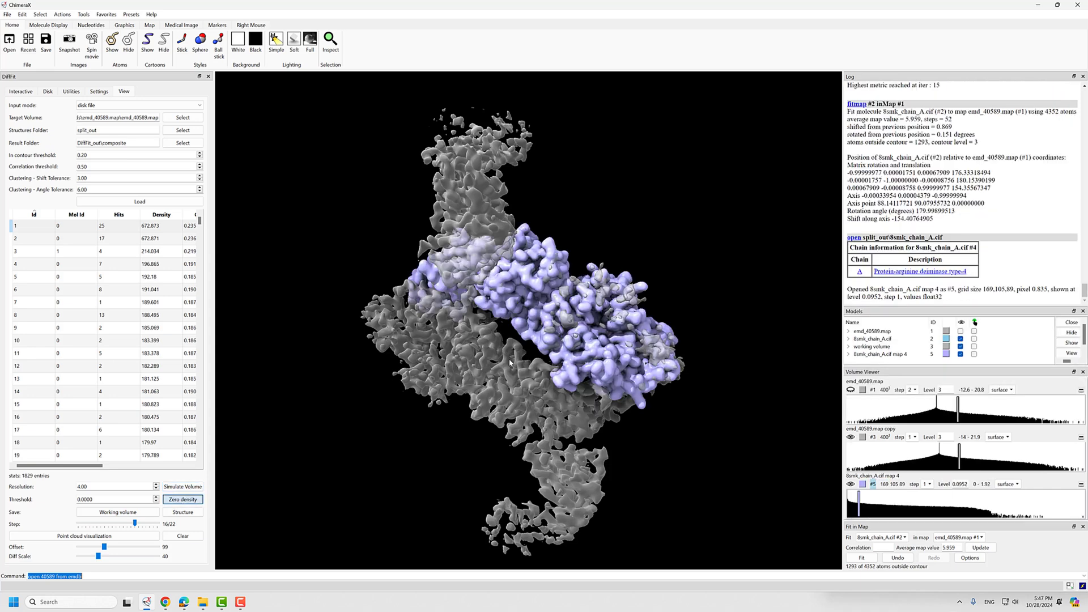
- Display fitting result 2, fit this chain A copy into emd_40589.map, and zero the density under its simulated volume
click(68, 239)
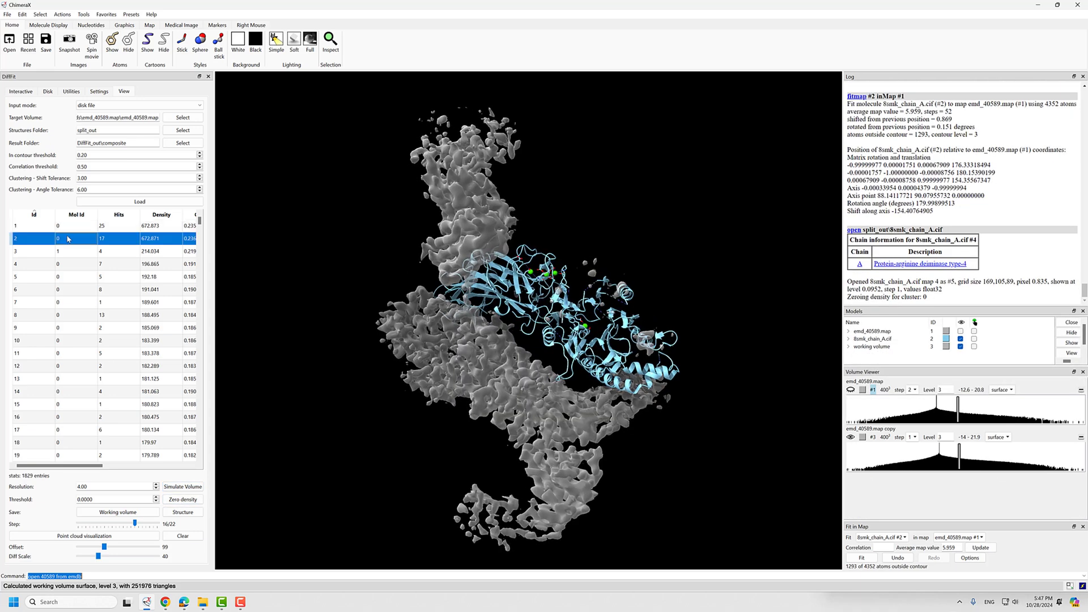
click(880, 538)
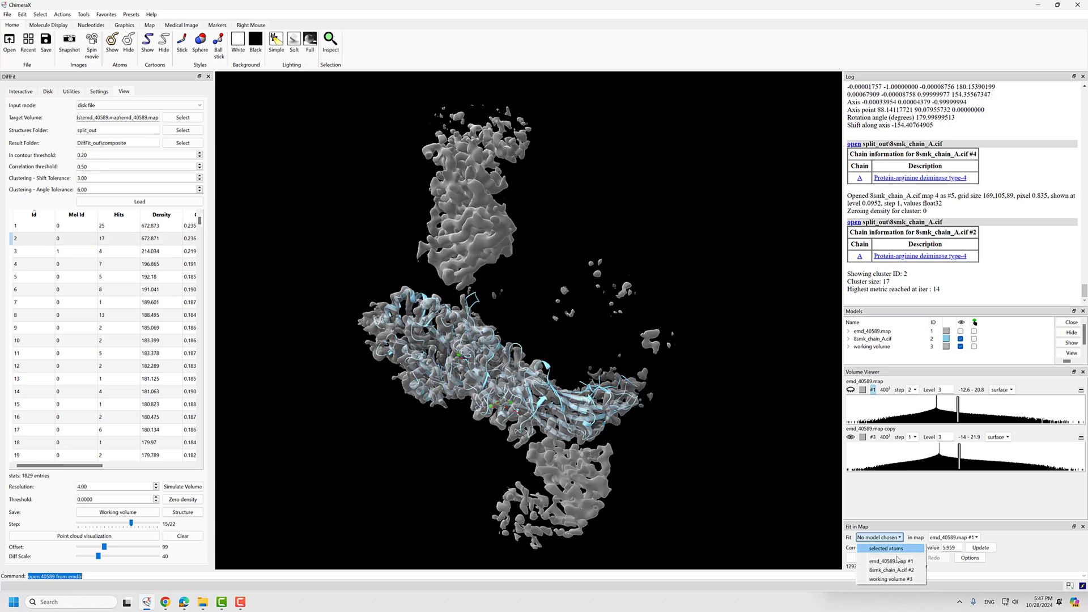
click(892, 570)
click(861, 558)
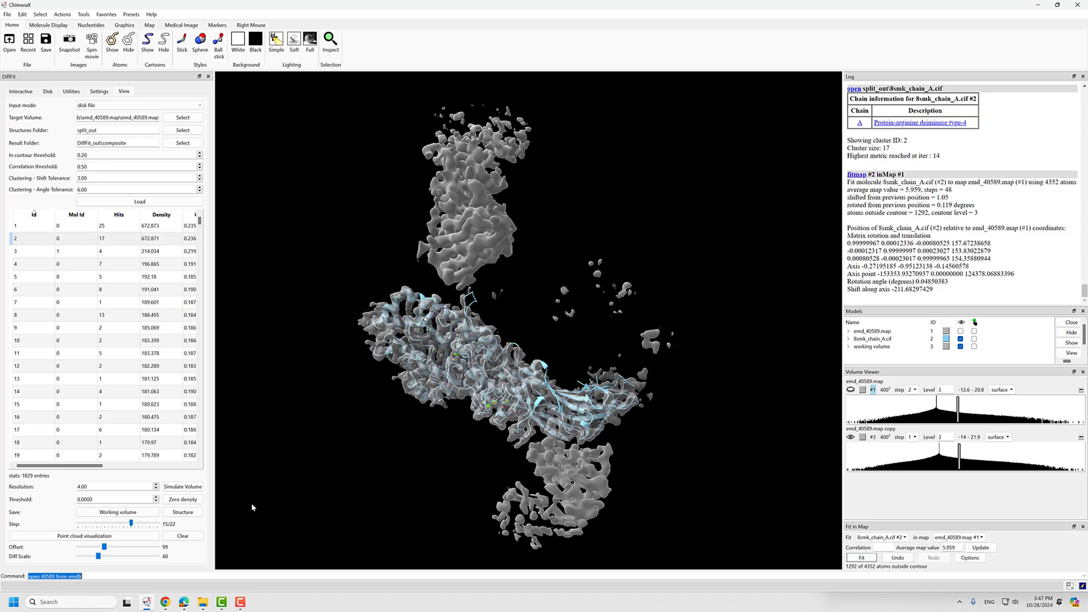
click(183, 487)
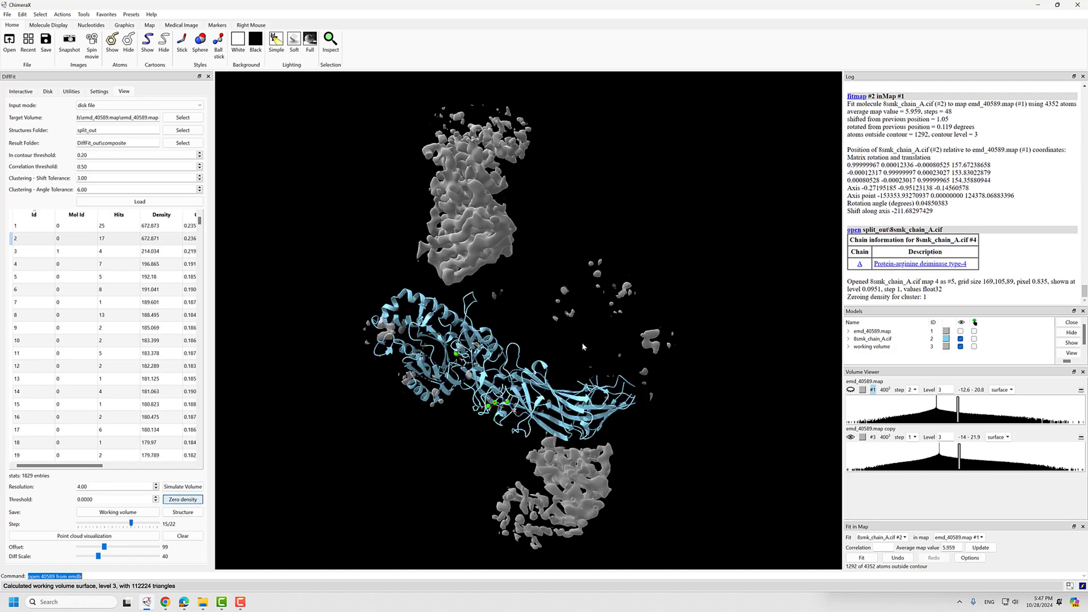
- Hide chain A and compare emd_40589.map with the working volume, leaving only the working volume displayed
drag(570, 347, 493, 350)
click(879, 350)
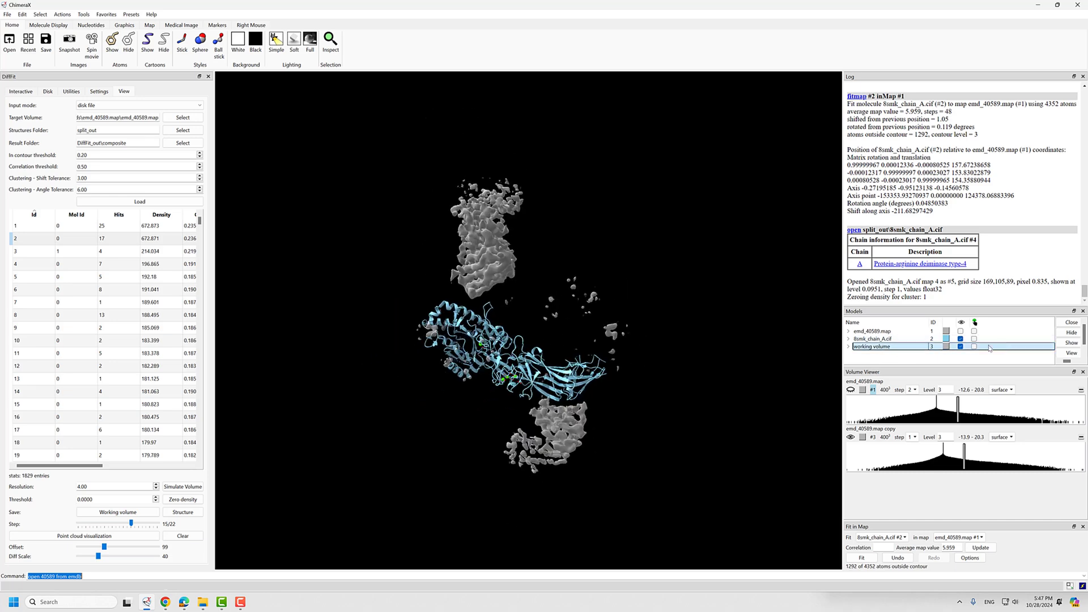
click(960, 339)
click(961, 347)
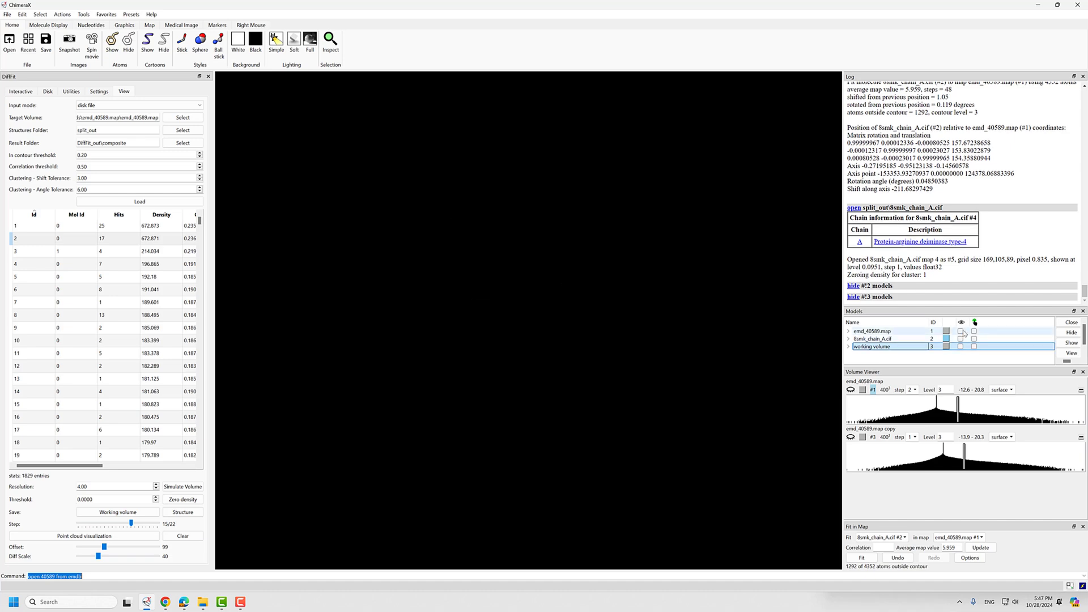
click(964, 334)
click(961, 332)
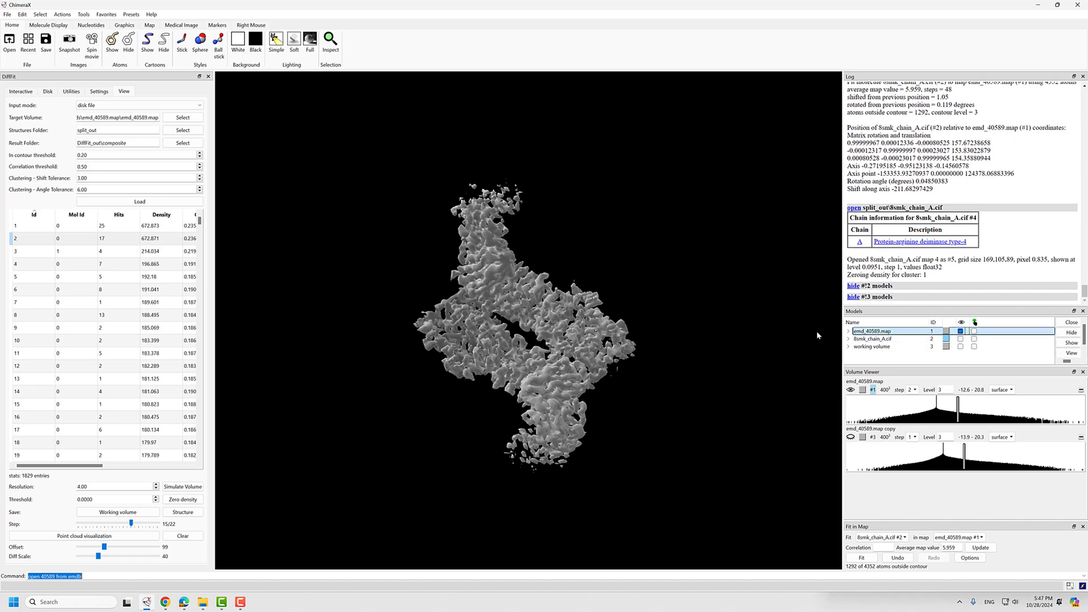
click(960, 347)
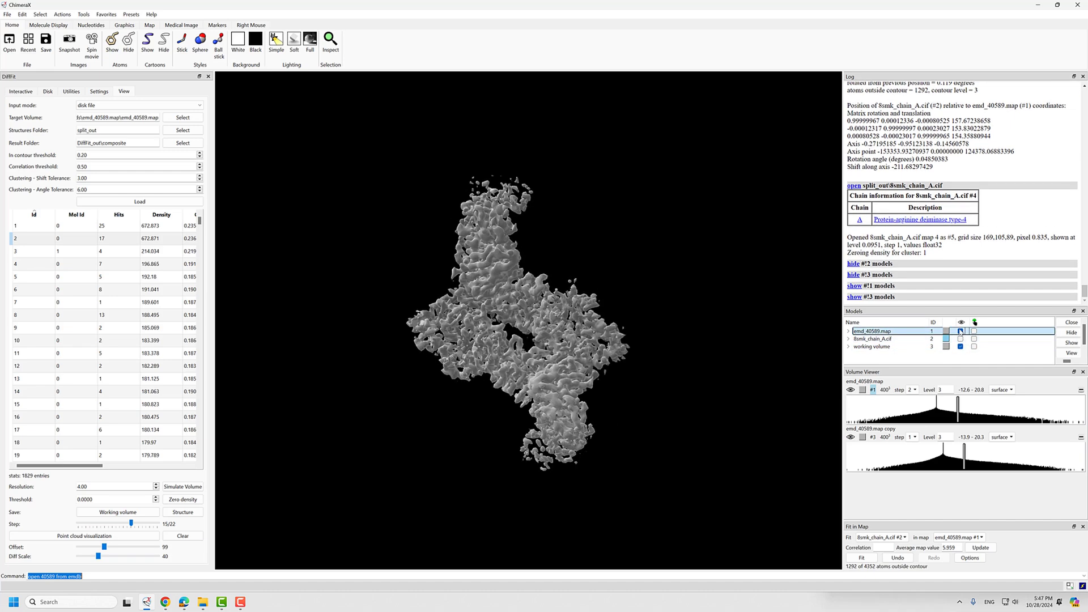
click(960, 331)
drag(542, 333, 396, 319)
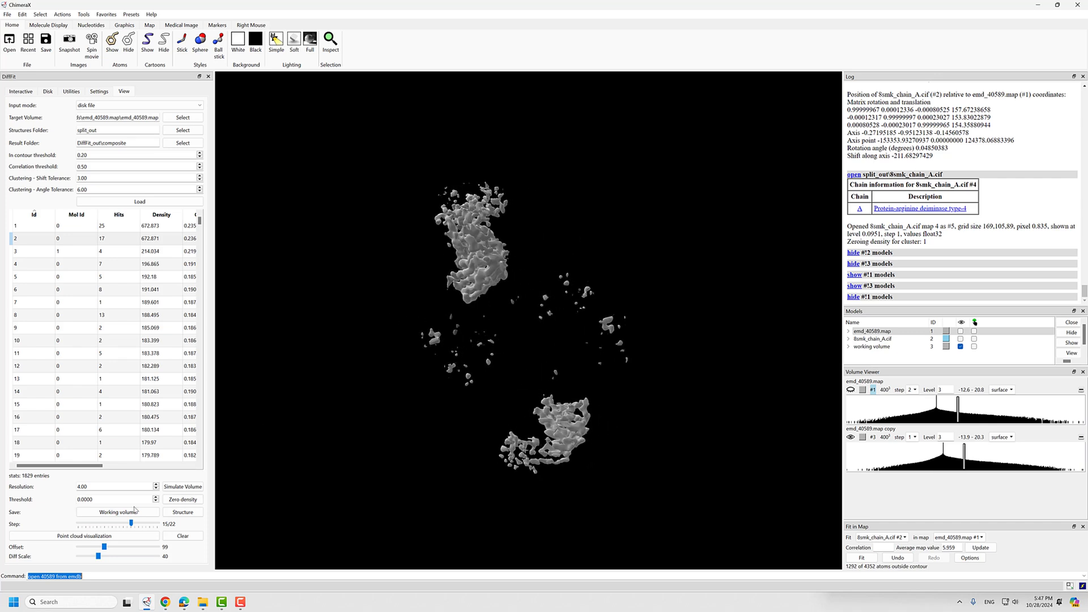
click(100, 514)
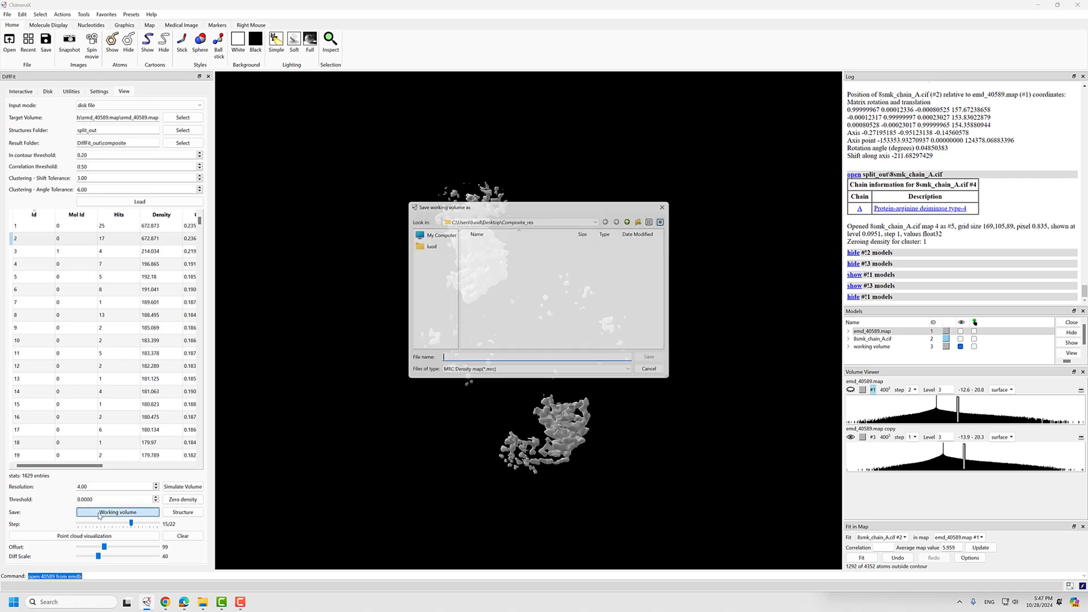
key(Escape)
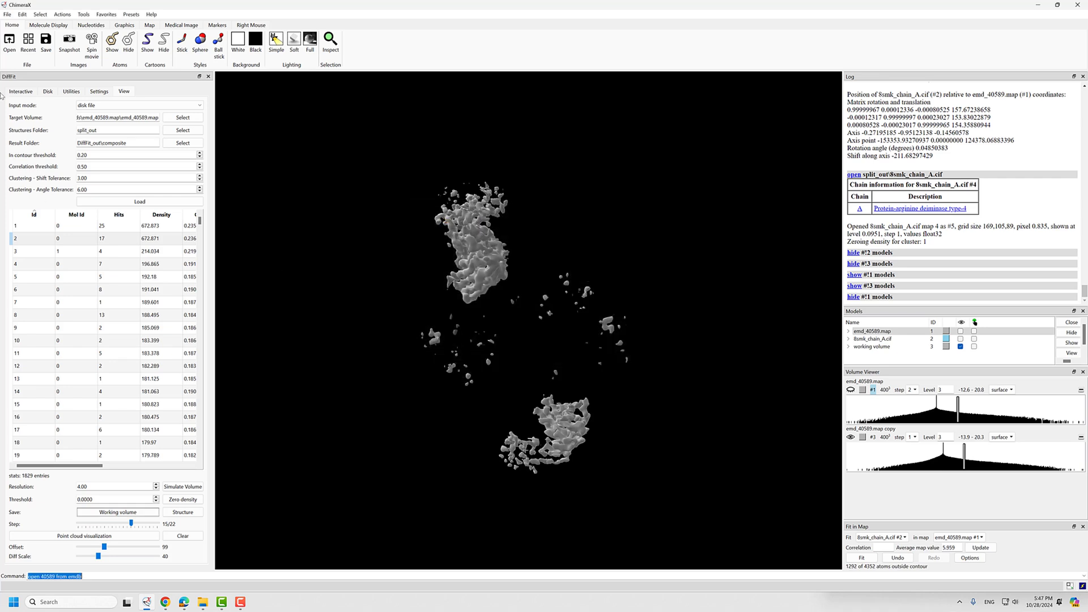
click(10, 14)
click(22, 50)
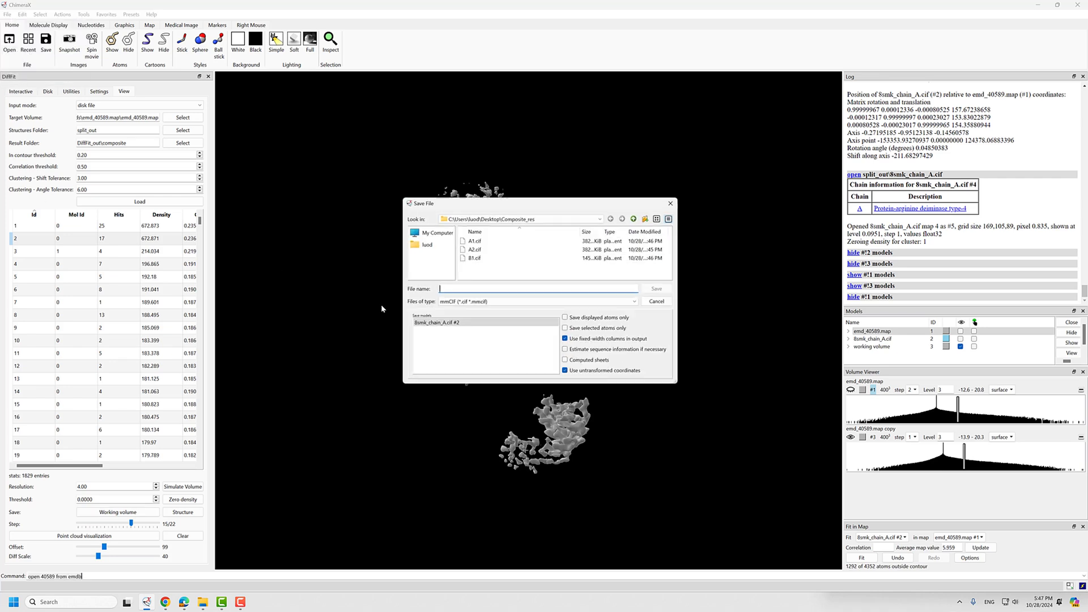
click(496, 301)
click(508, 311)
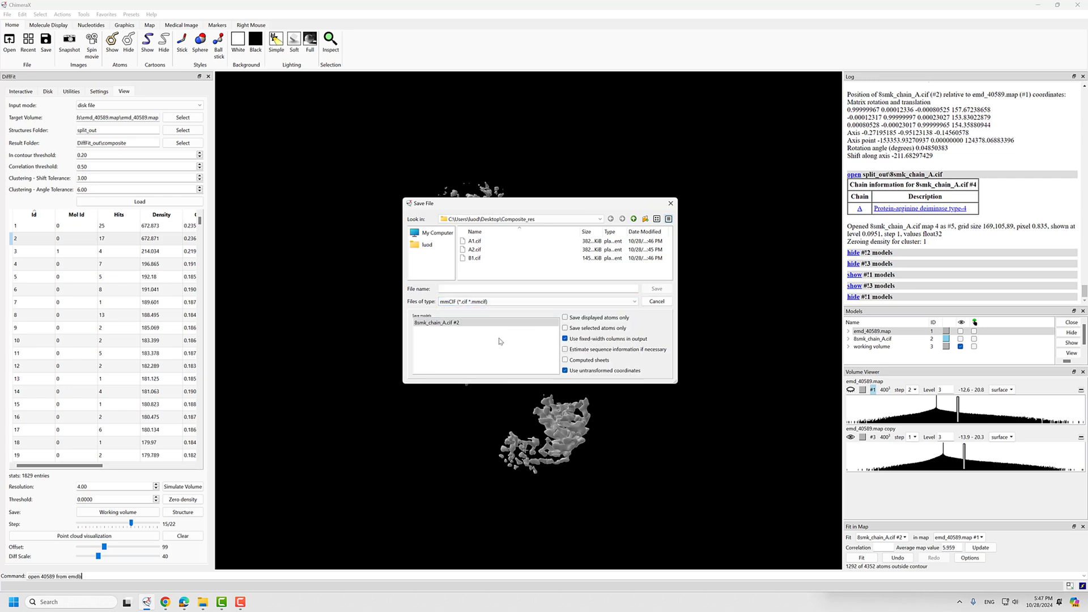
click(646, 302)
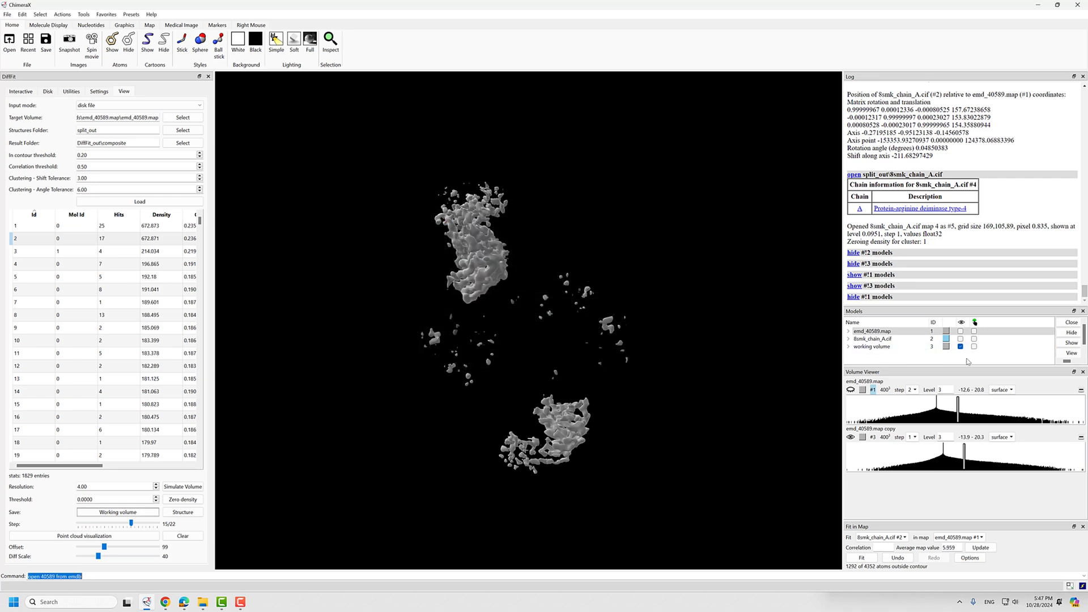
- Save the working volume to the Desktop as an MRC density map named round1_input
click(109, 512)
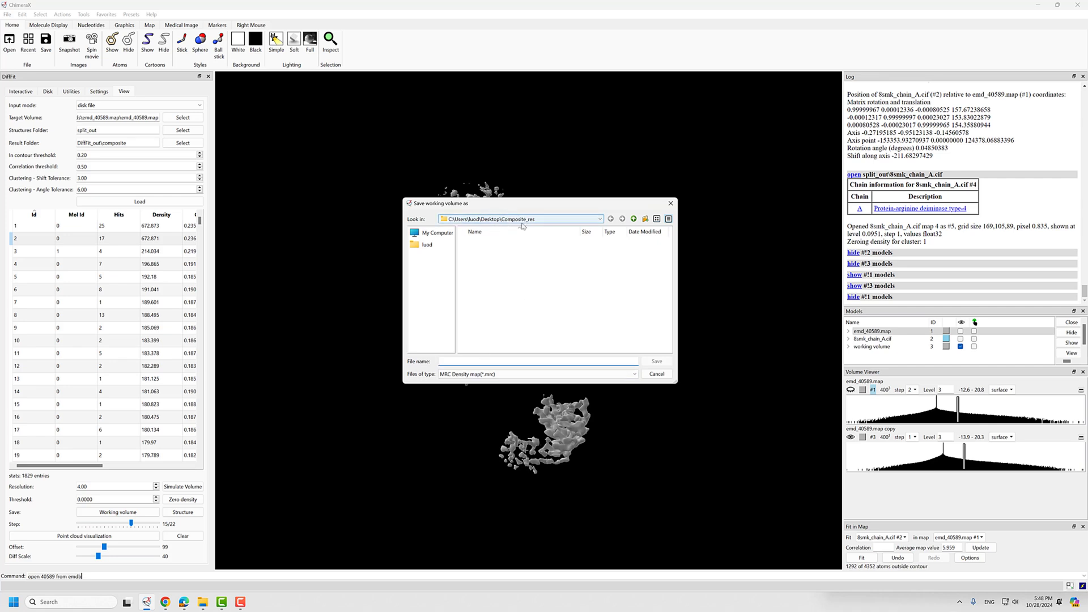
click(634, 219)
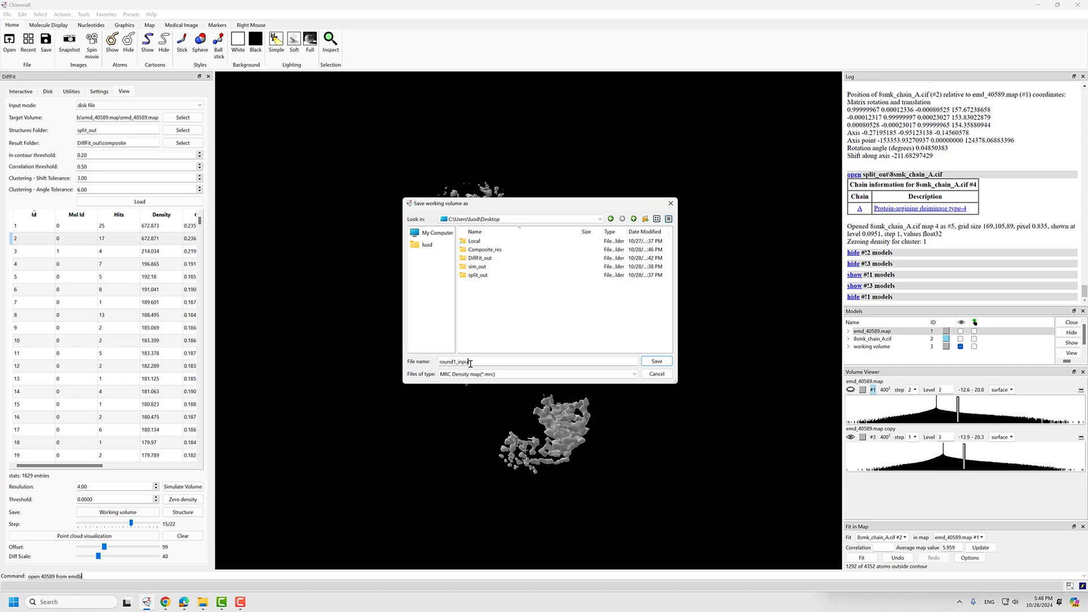
click(653, 361)
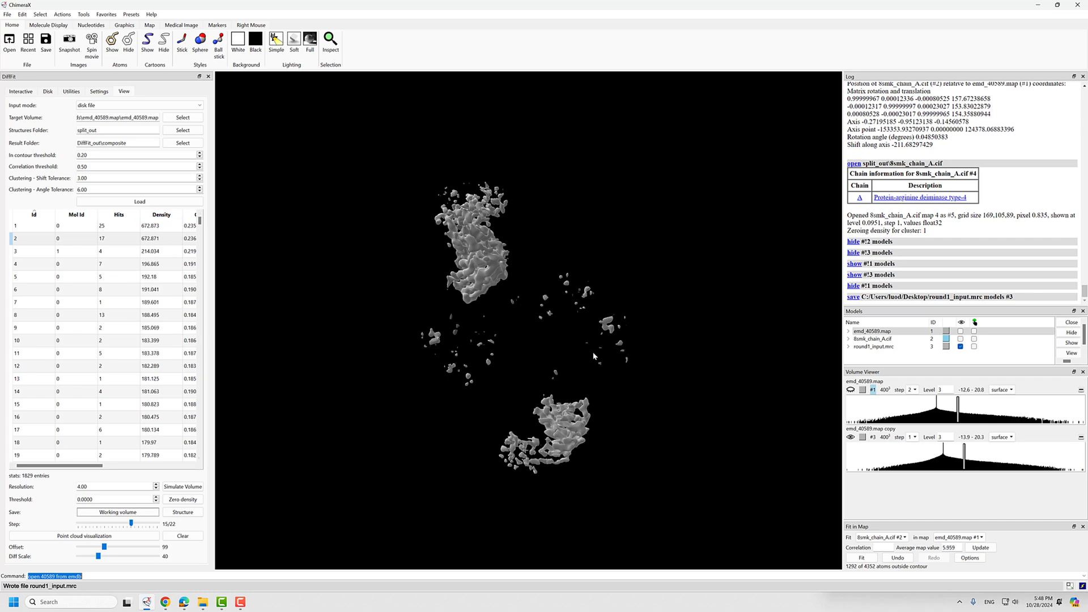
- Open DiffFit's Disk settings, switch to File Explorer, and go from split_out to the Desktop folder and back
click(49, 92)
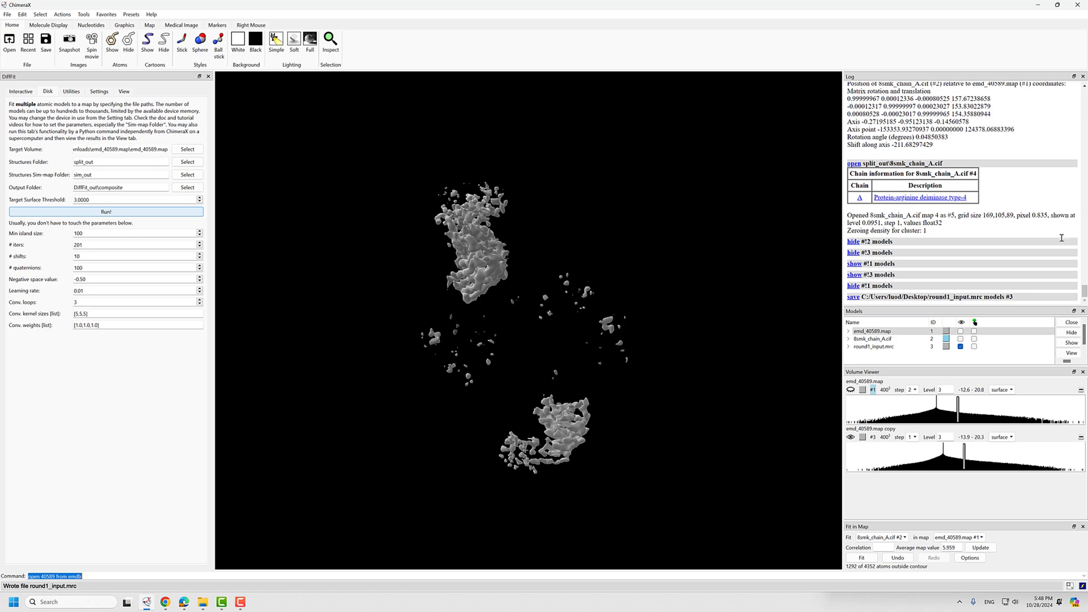
key(alt+Tab)
click(1029, 238)
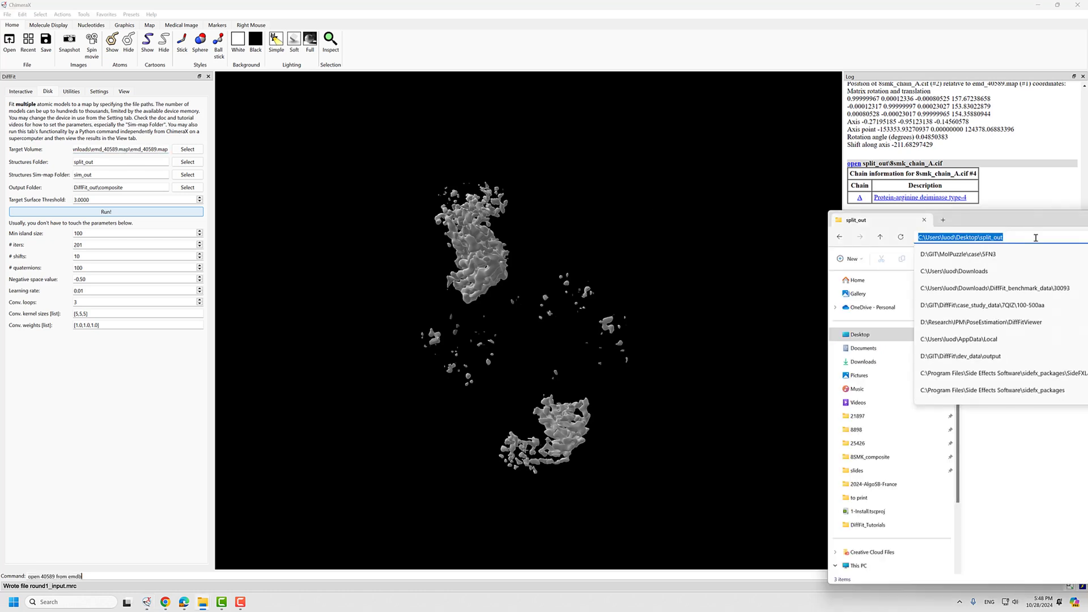
click(1035, 237)
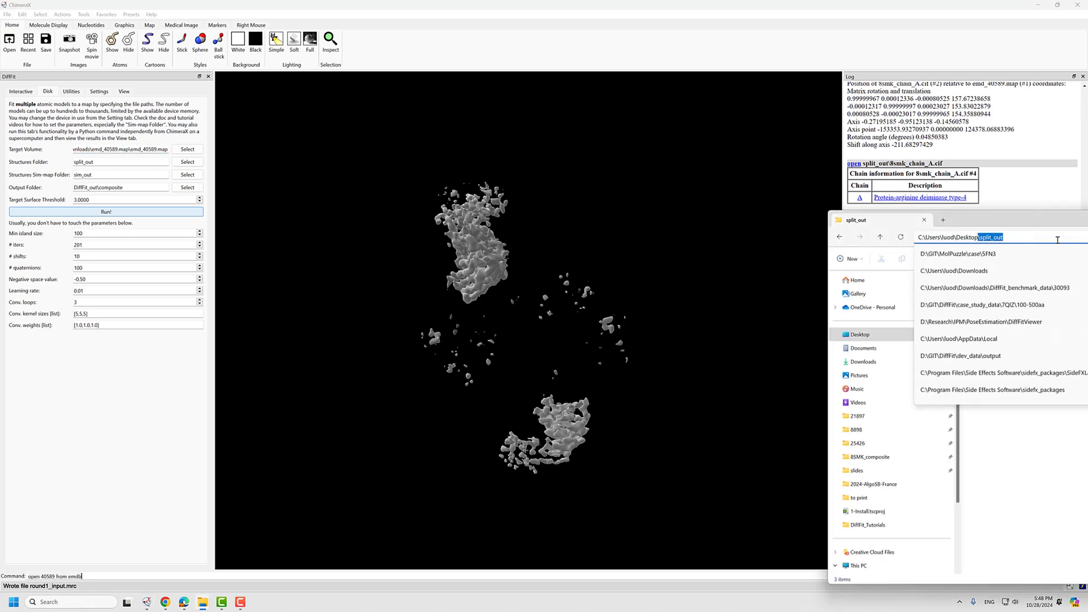
key(BackSpace)
key(Return)
click(1008, 240)
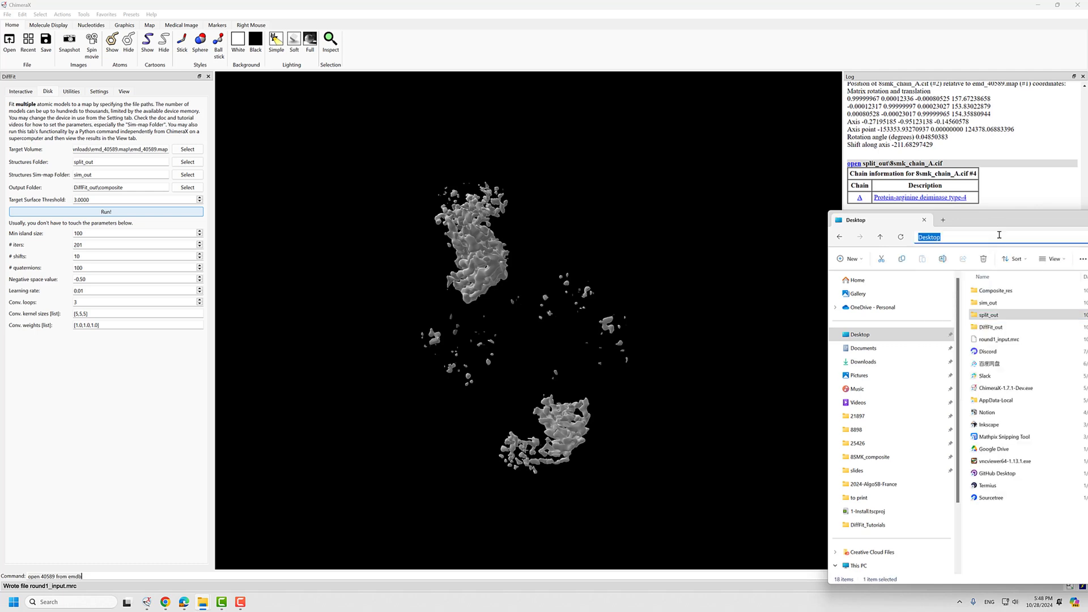
click(1037, 536)
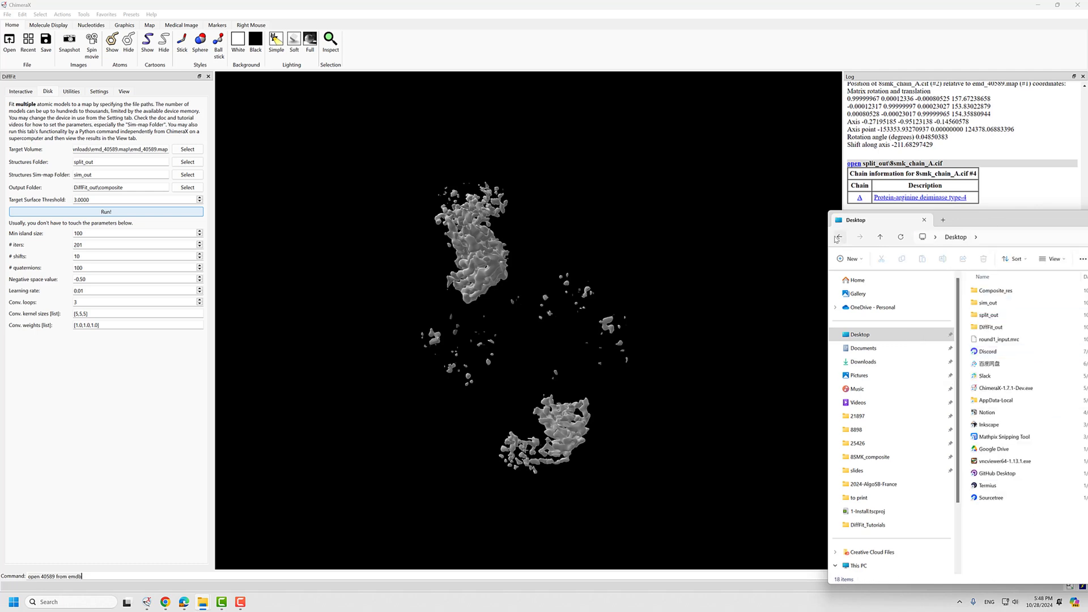
click(838, 238)
- Copy the Desktop portion of the split_out folder path and use it to replace DiffFit's Target Volume path
click(979, 237)
click(978, 238)
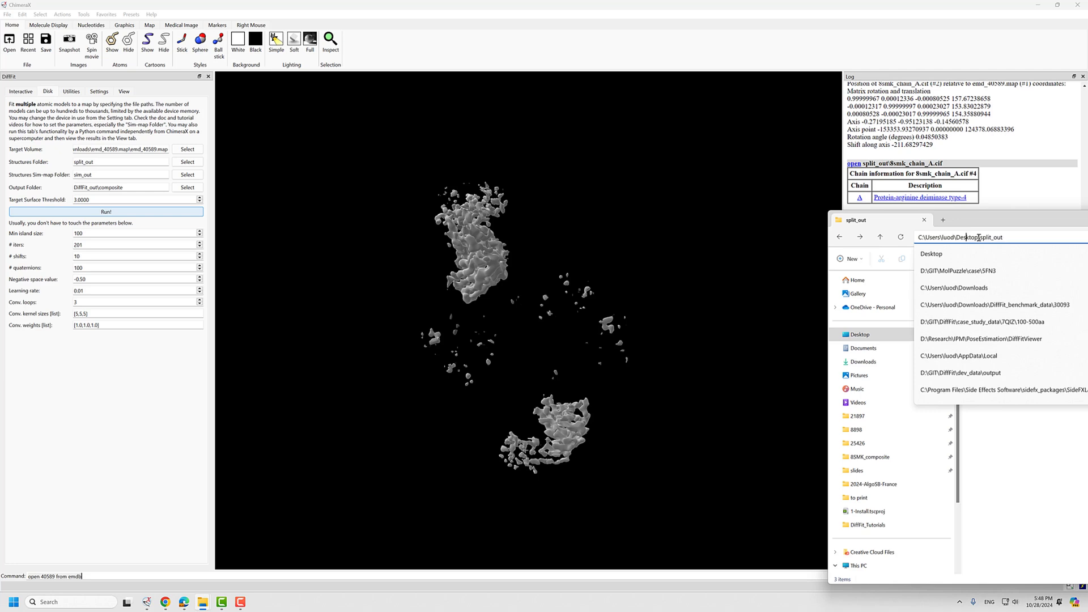
drag(978, 237, 918, 238)
key(ctrl+c)
triple_click(142, 150)
key(ctrl+v)
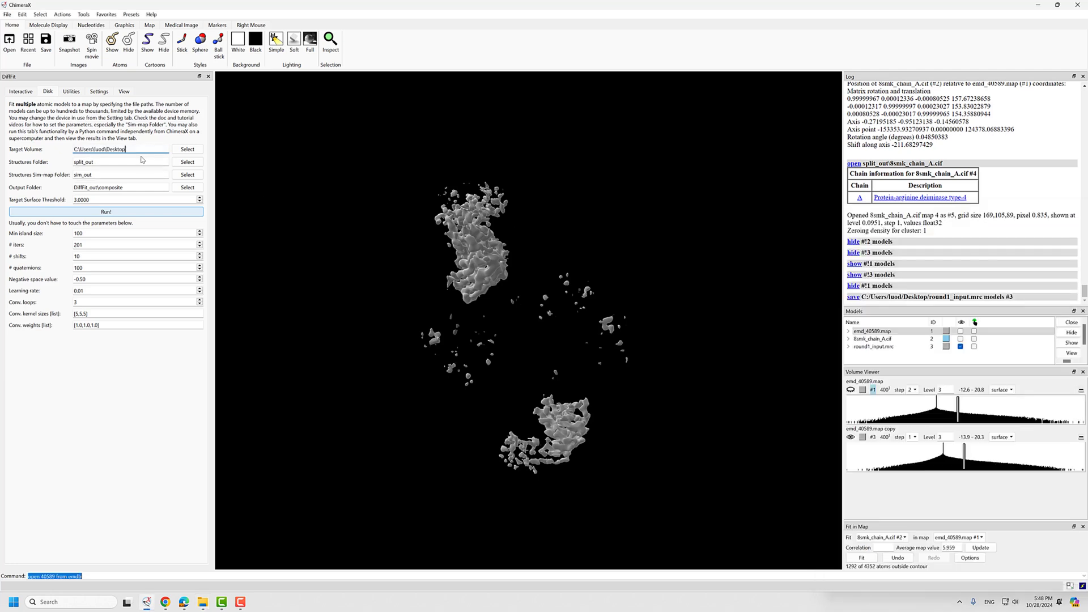
- Copy the file name round1_input.mrc from the Desktop folder in File Explorer and complete the Target Volume path with it
key(alt+Tab)
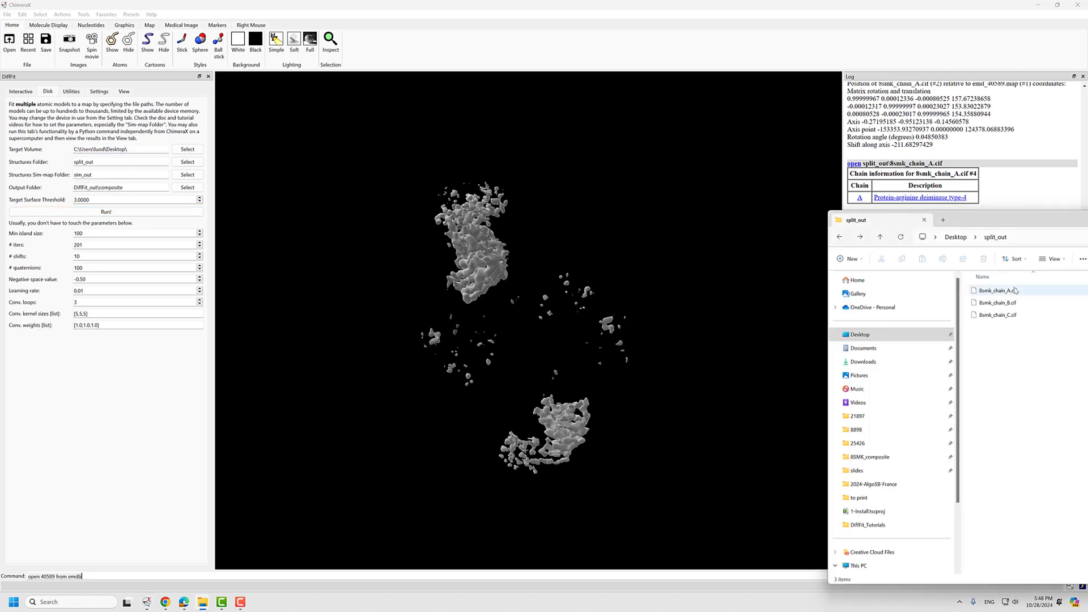
click(961, 238)
click(1010, 223)
click(966, 239)
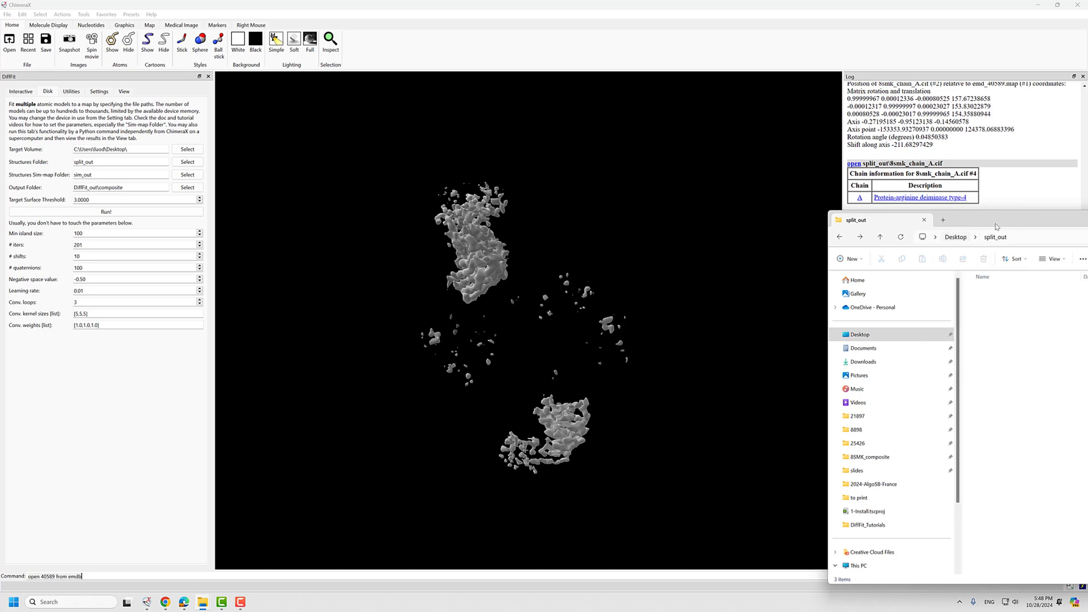
drag(1026, 218, 892, 207)
click(885, 330)
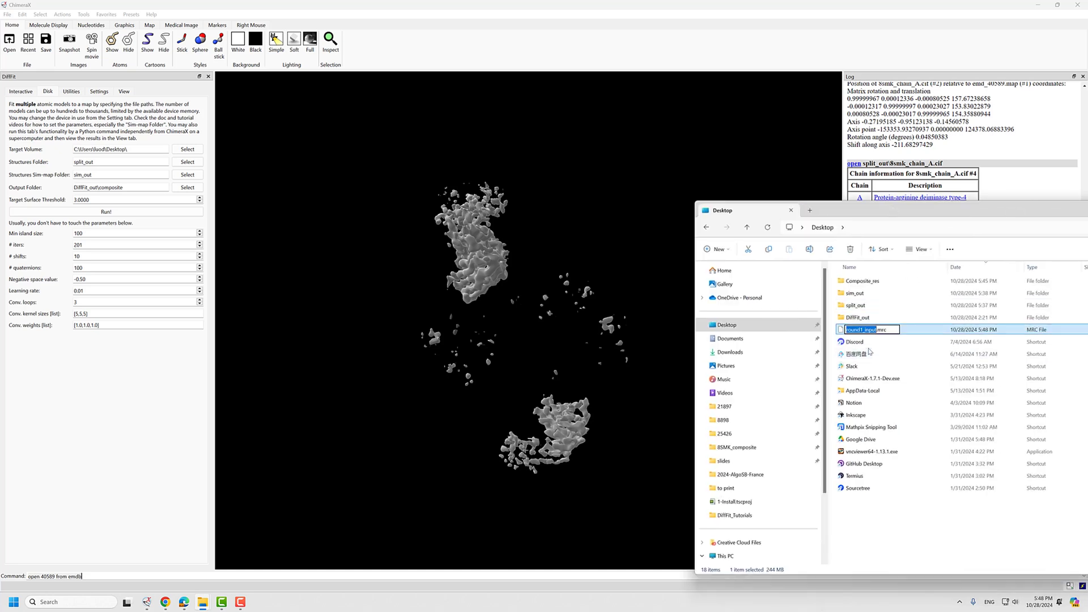
click(857, 522)
click(154, 149)
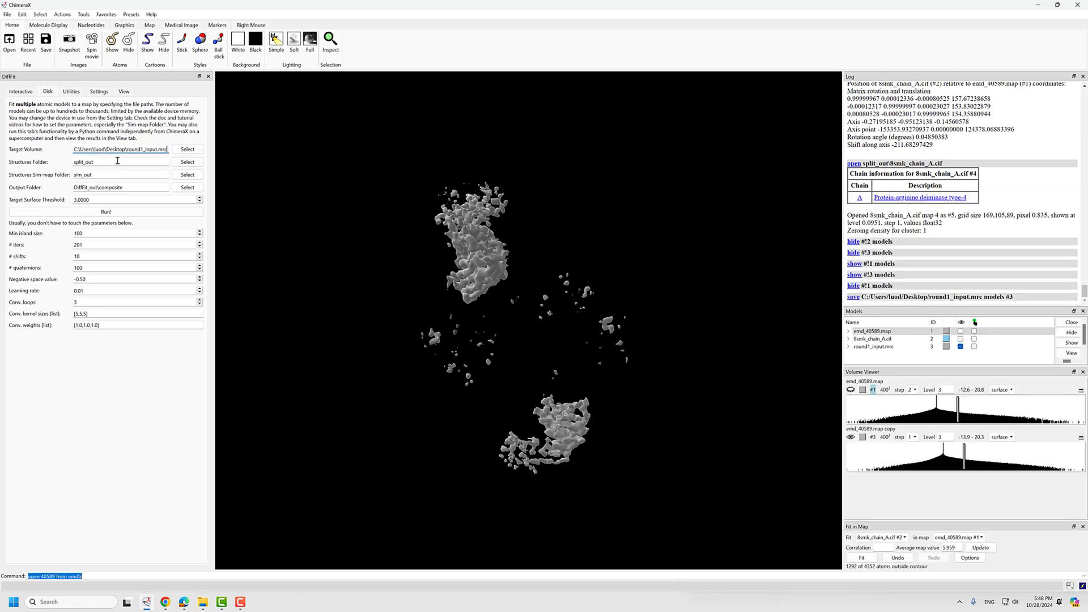
- Check DiffFit's Structures Folder and Sim-map Folder entries, then switch to File Explorer and examine the contents of sim_out and split_out
click(103, 163)
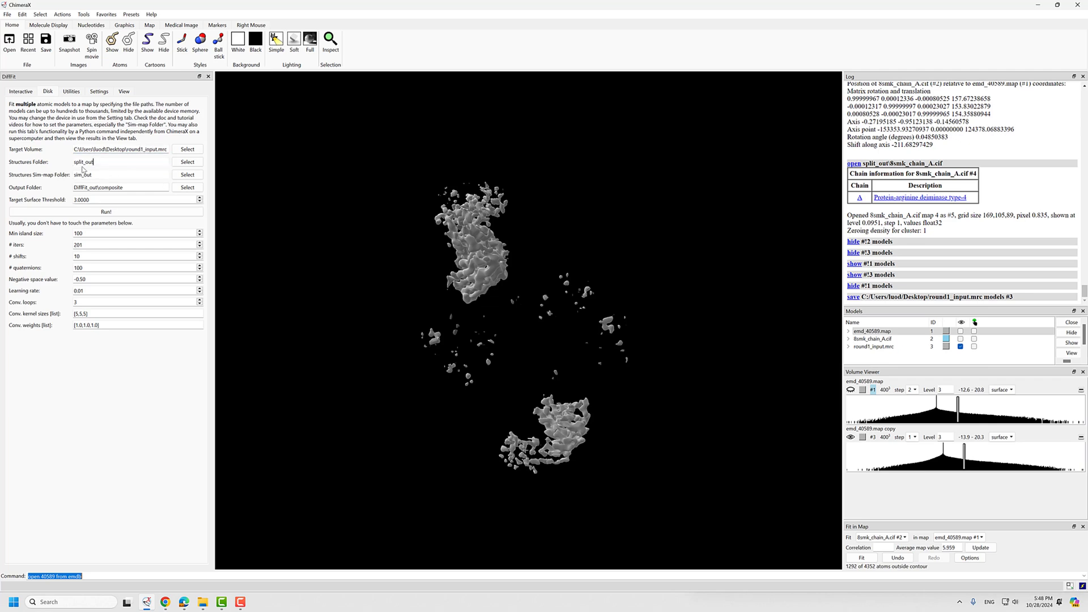
click(95, 174)
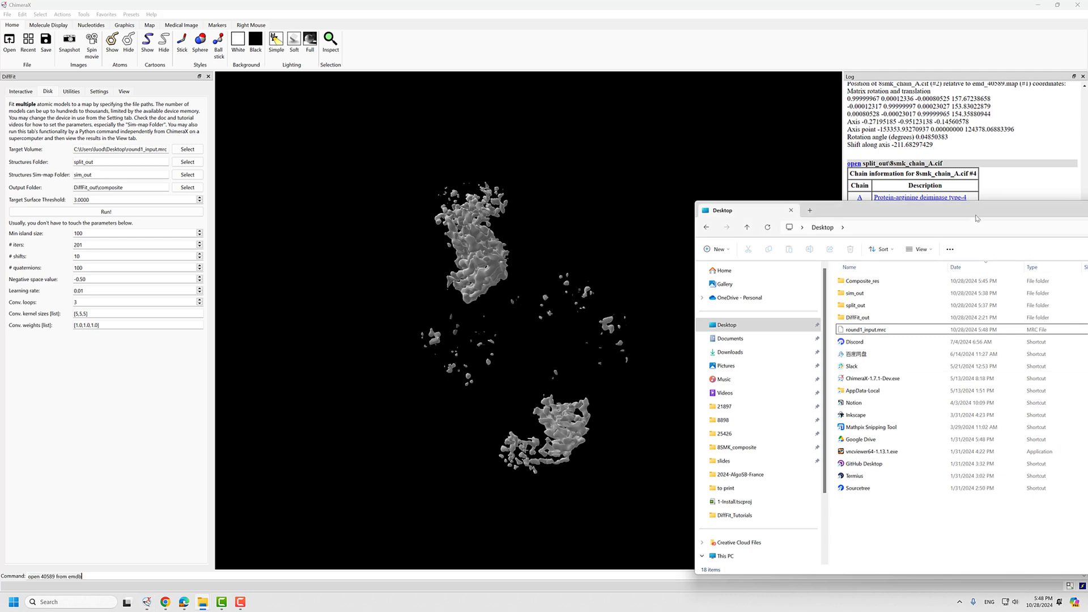
drag(978, 211, 835, 175)
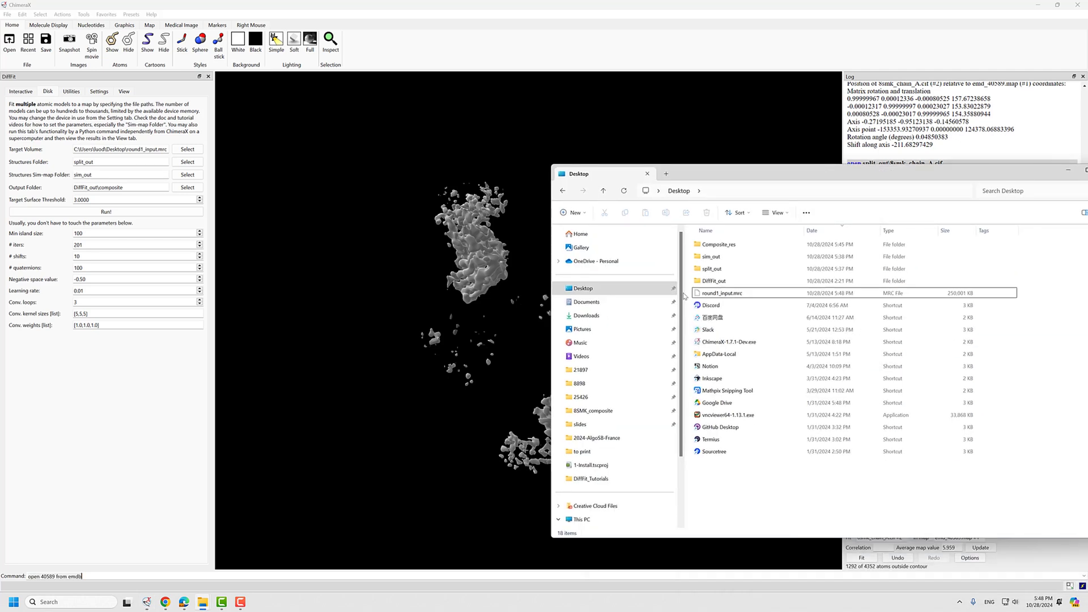
double_click(712, 257)
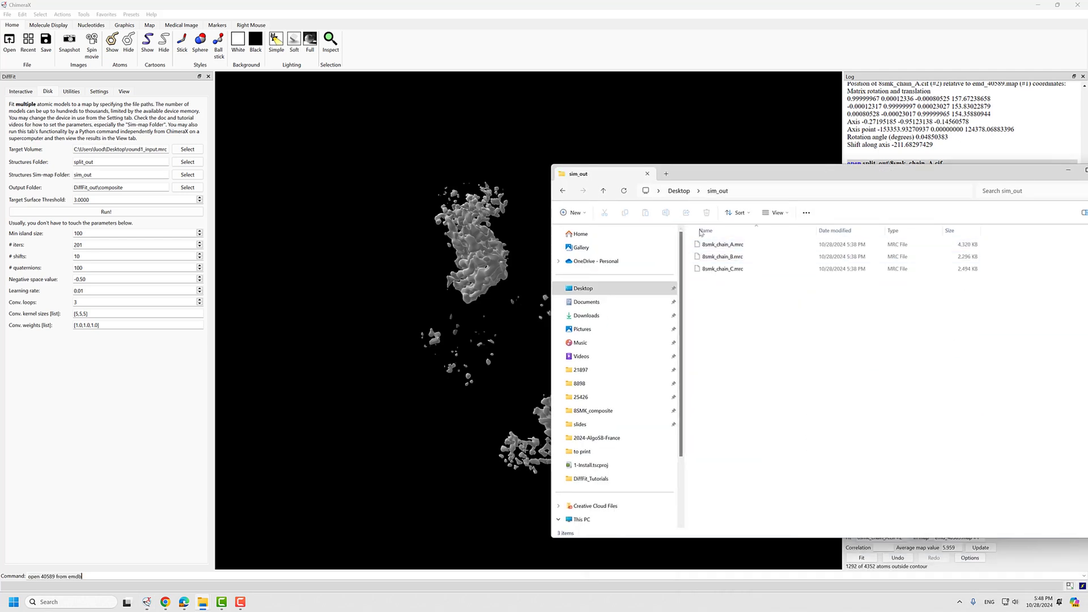
drag(701, 182, 752, 169)
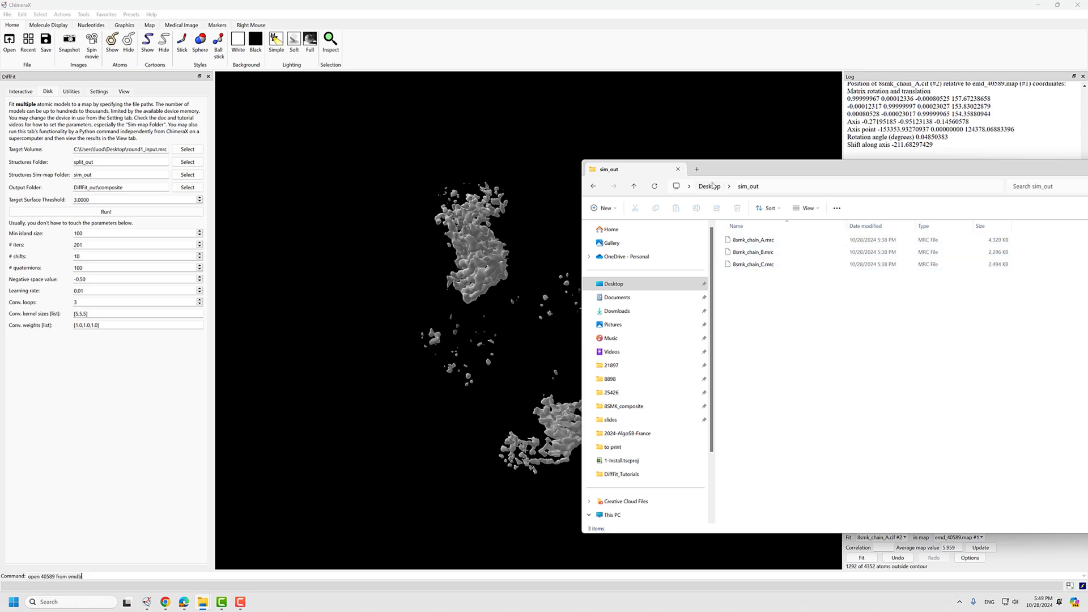
click(709, 186)
double_click(754, 264)
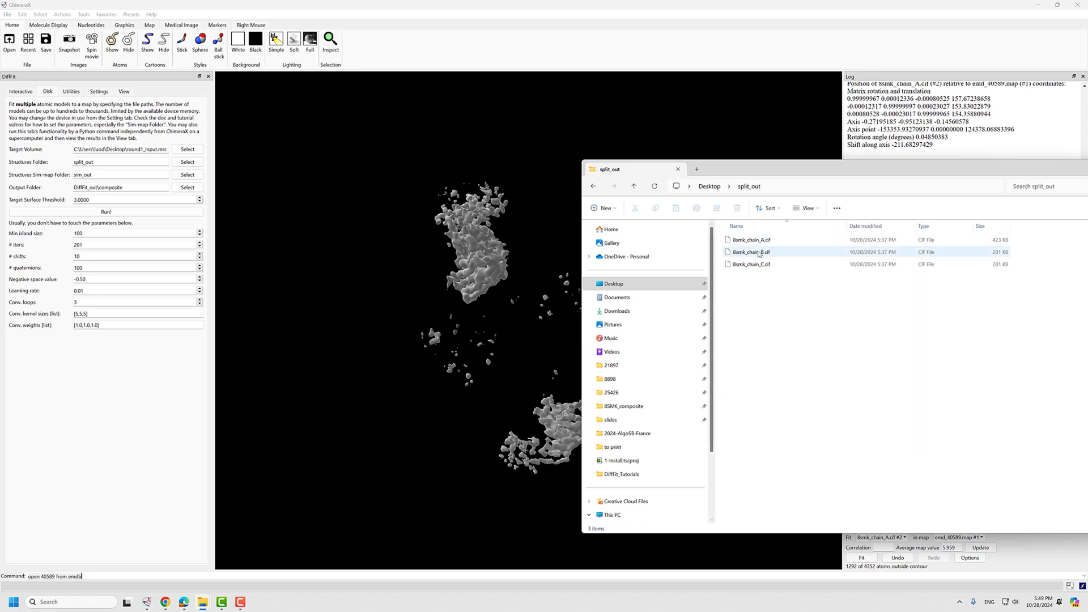
drag(746, 171, 835, 178)
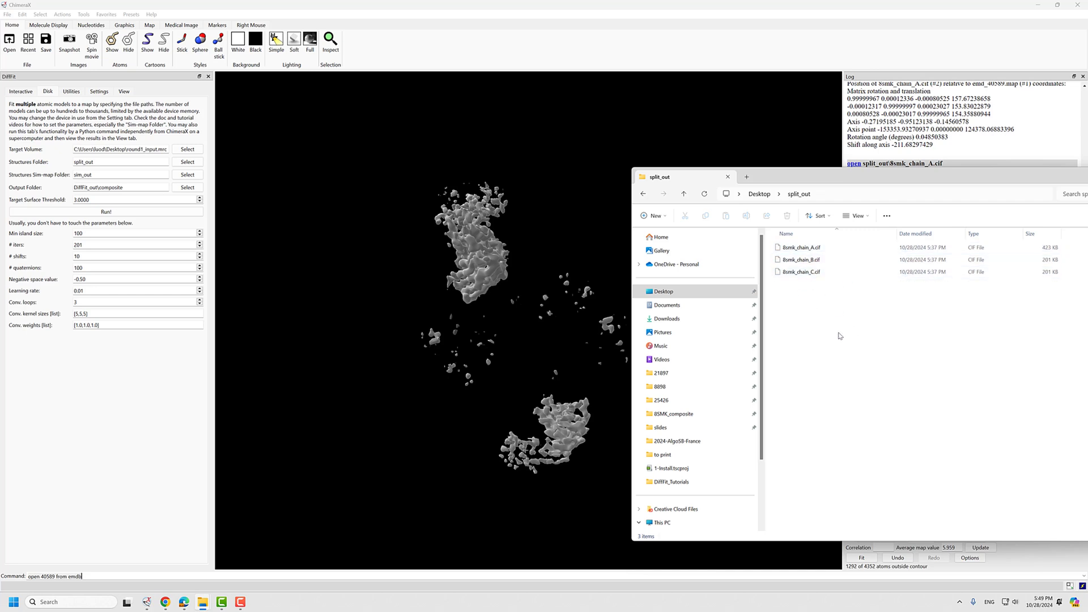
- Return to ChimeraX and run DiffFit's disk fitting of the split_out structures into round1_input.mrc at target surface threshold 3.0000
click(107, 383)
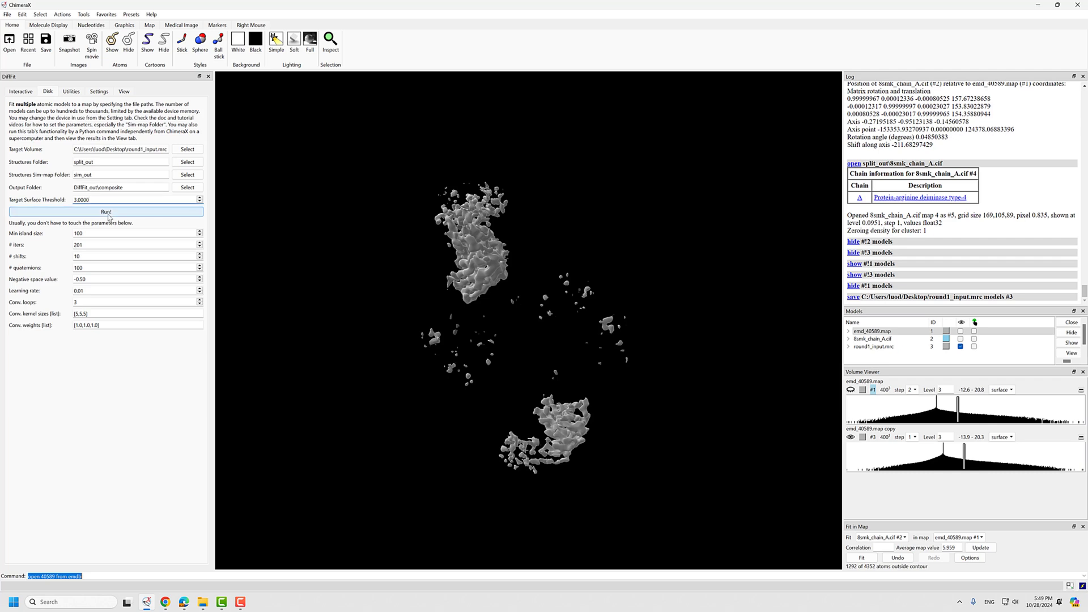
key(alt+Tab)
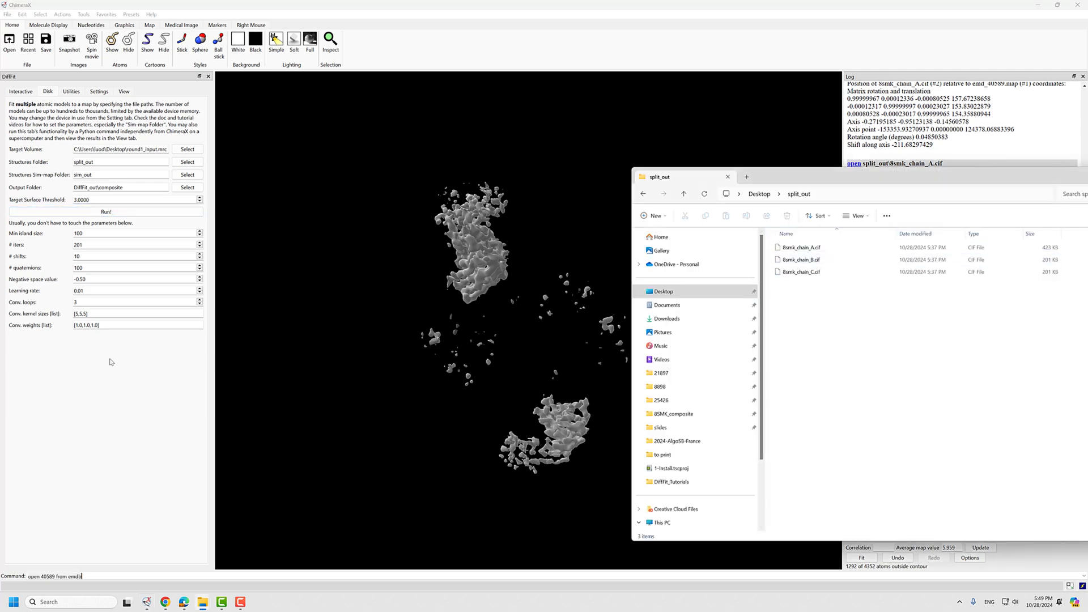
click(109, 395)
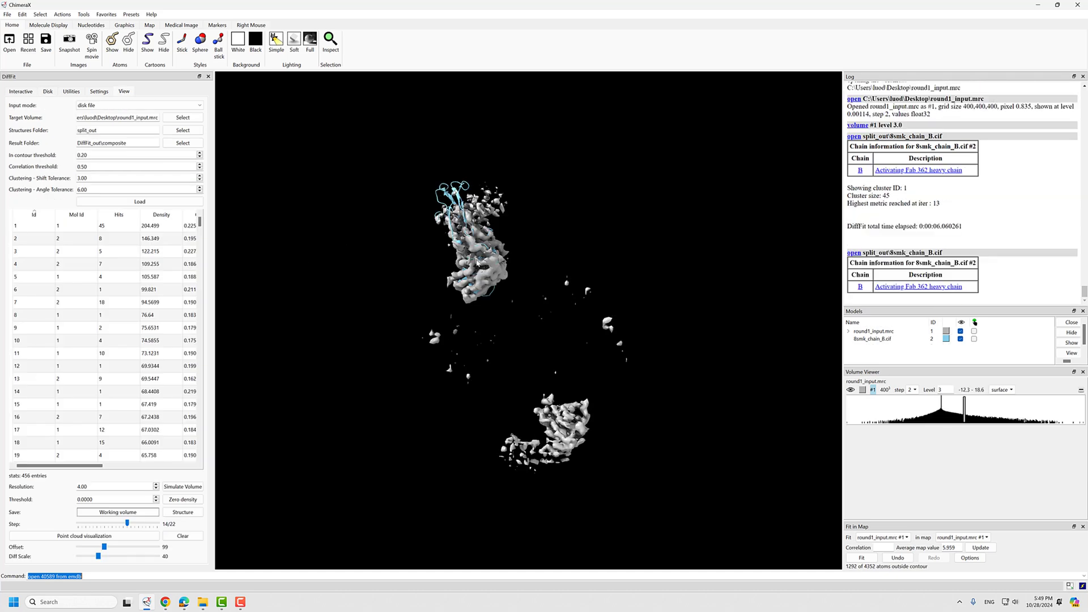
- Make the round1_input.mrc density map semi-transparent by setting its colour's alpha channel to 125
drag(484, 337, 799, 433)
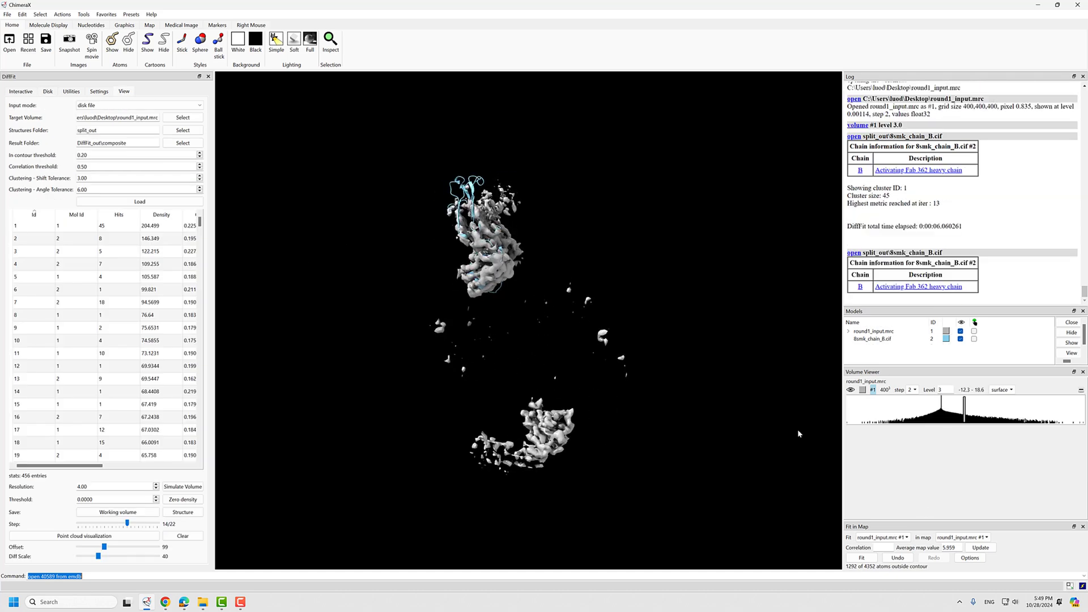
click(863, 390)
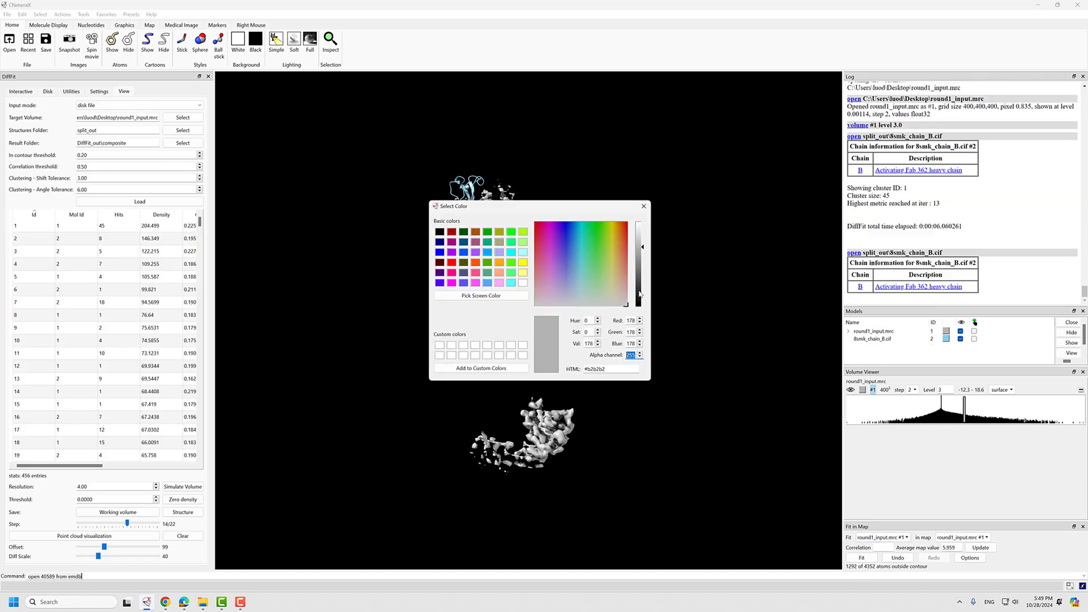
text(128)
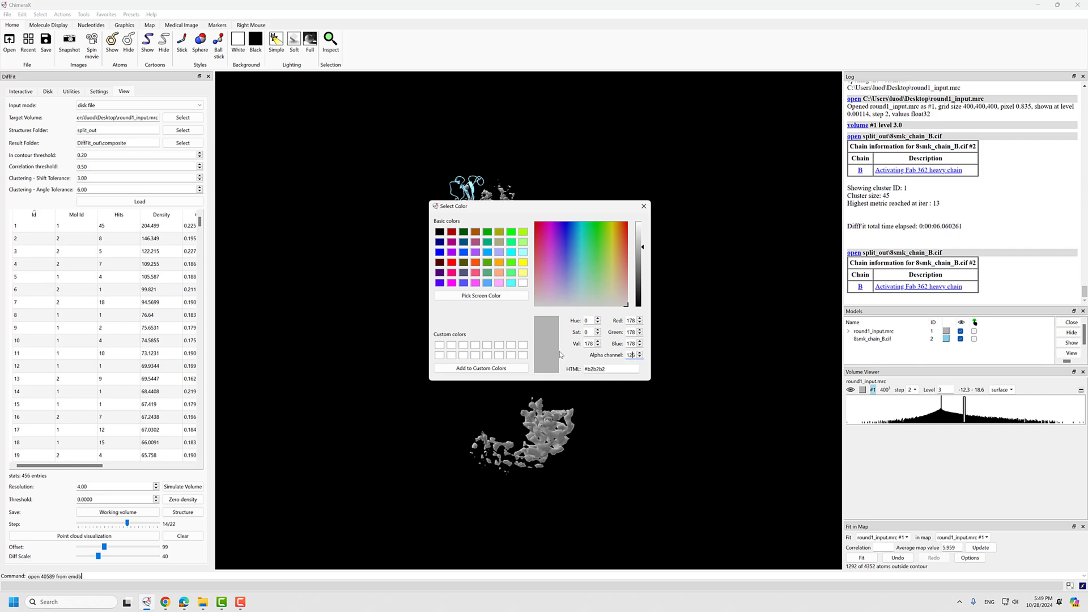
click(644, 206)
- Preview the scene under simple lighting, and set it to full lighting
drag(437, 318, 383, 239)
click(282, 40)
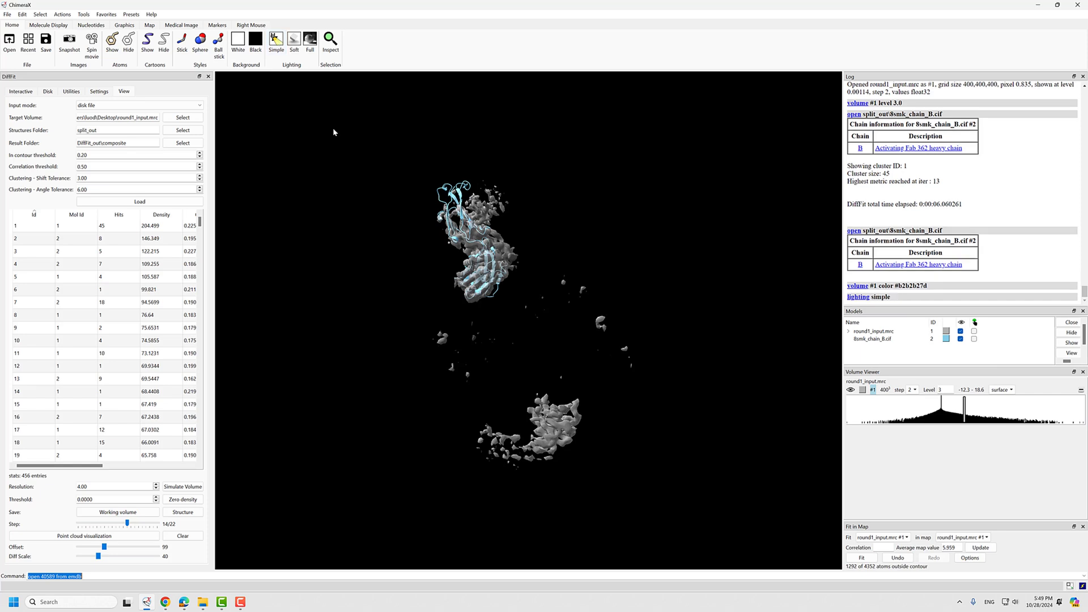
drag(555, 329, 475, 322)
click(310, 43)
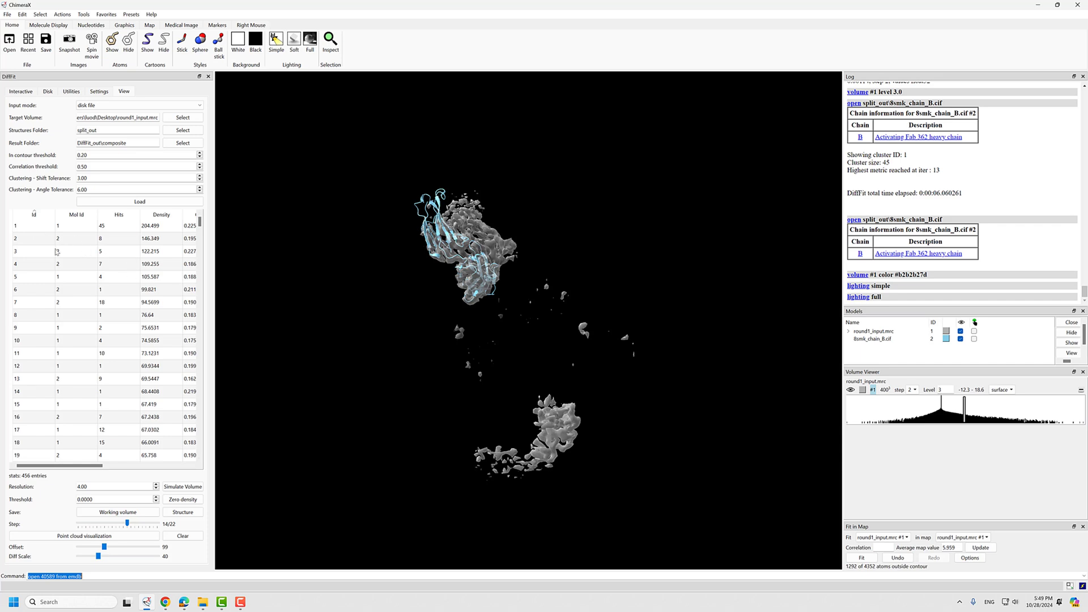
- Show the fits of clusters 1 and 2 in turn and examine how each chain sits in the density
click(78, 227)
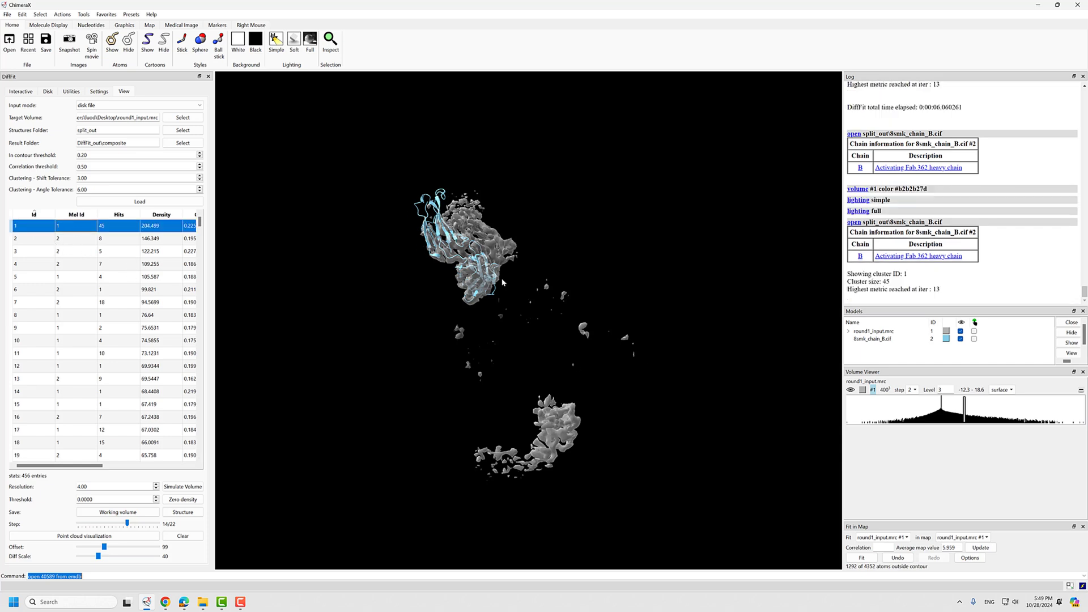
drag(502, 281, 520, 340)
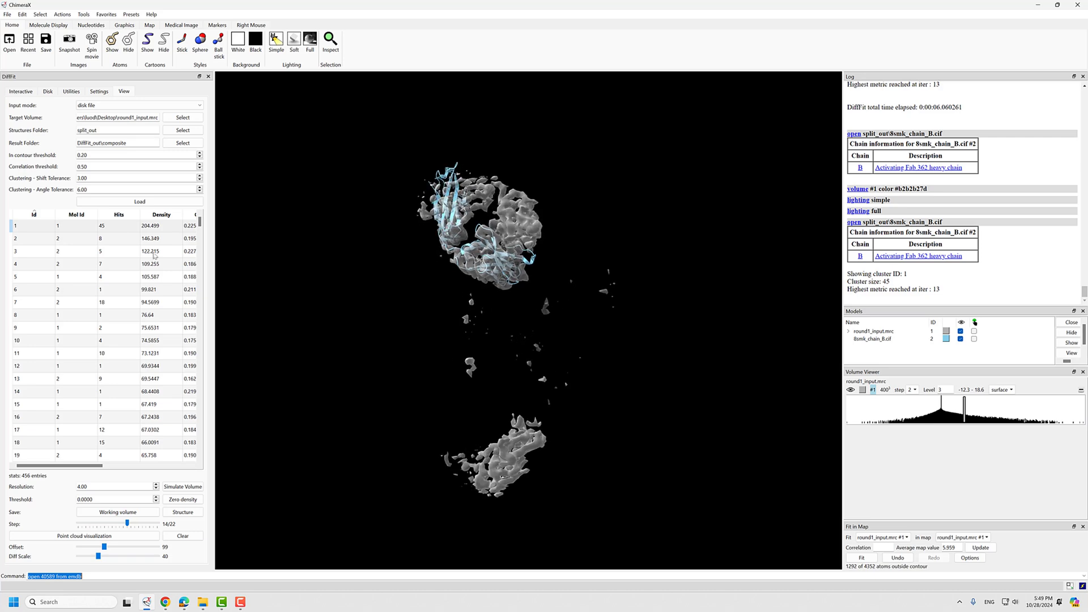
click(87, 240)
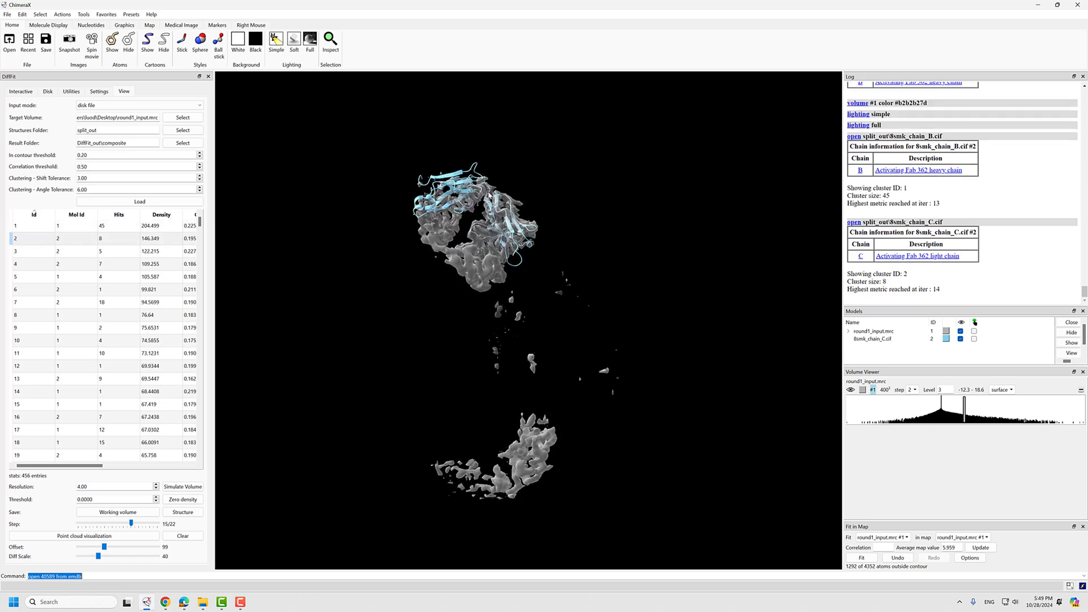
scroll(490, 209, up, 5)
right_drag(491, 209, 550, 334)
scroll(549, 333, up, 5)
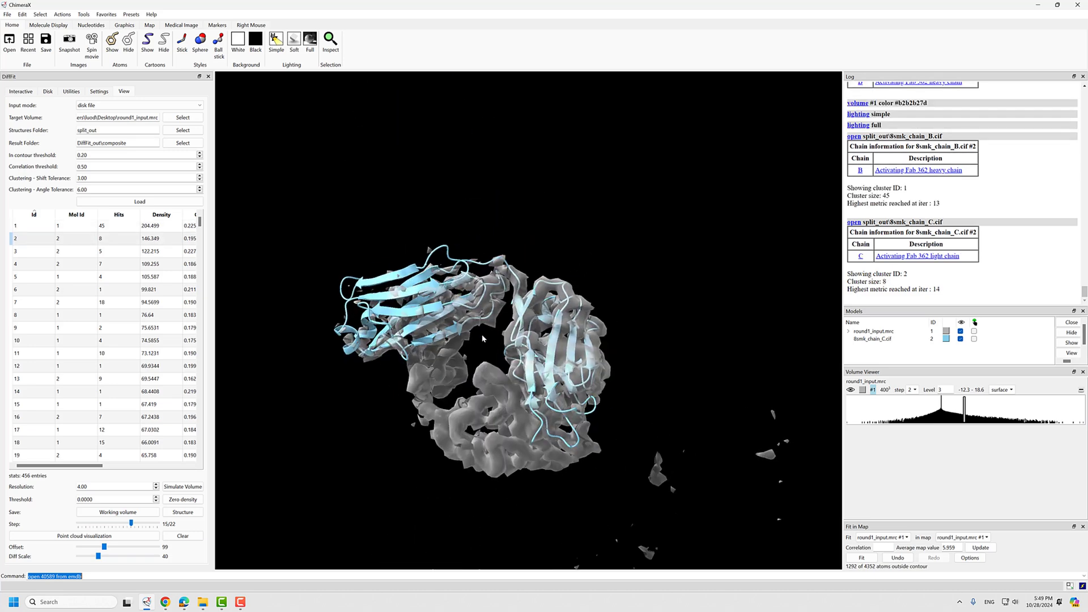
drag(541, 332, 495, 344)
scroll(495, 344, down, 3)
drag(482, 294, 453, 286)
right_drag(488, 285, 502, 313)
drag(502, 313, 519, 344)
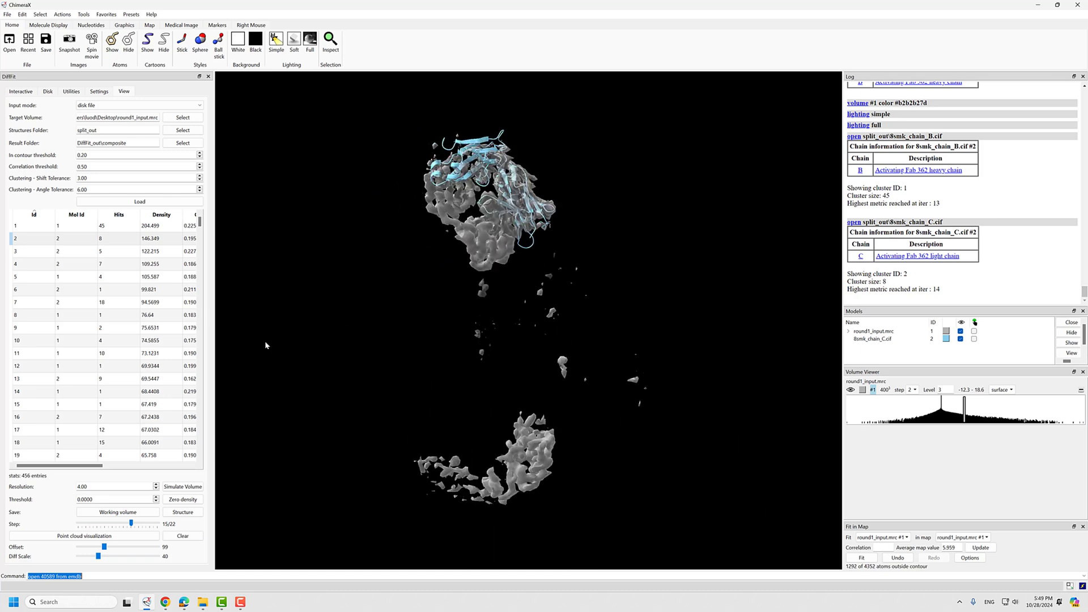
- Alternate between the fits of clusters 2 and 3 and compare the light chain's placement in the density
click(83, 252)
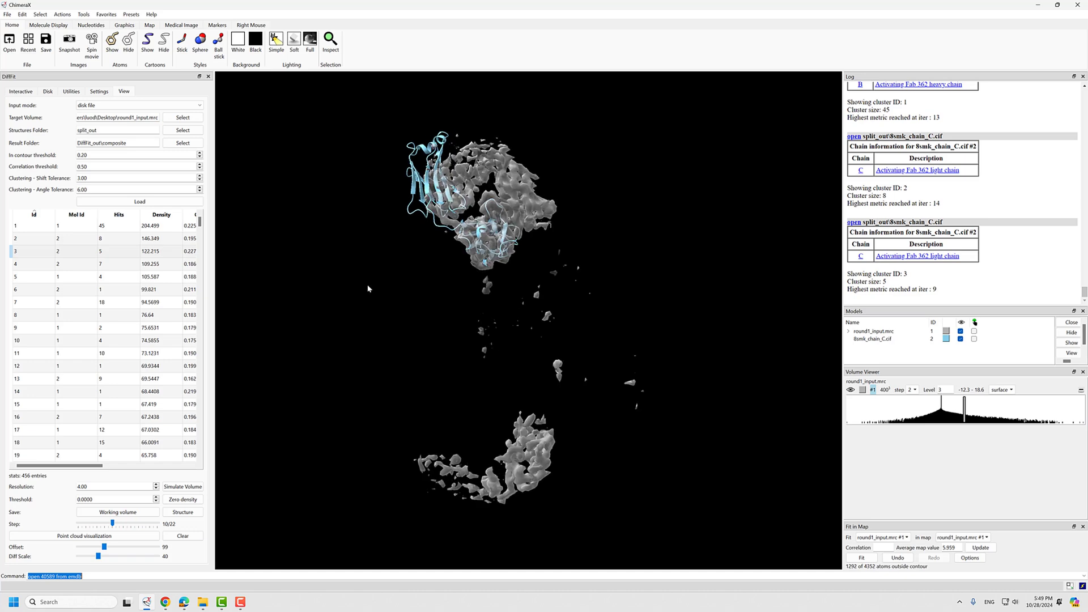
drag(532, 263, 503, 257)
click(76, 236)
drag(462, 197, 442, 227)
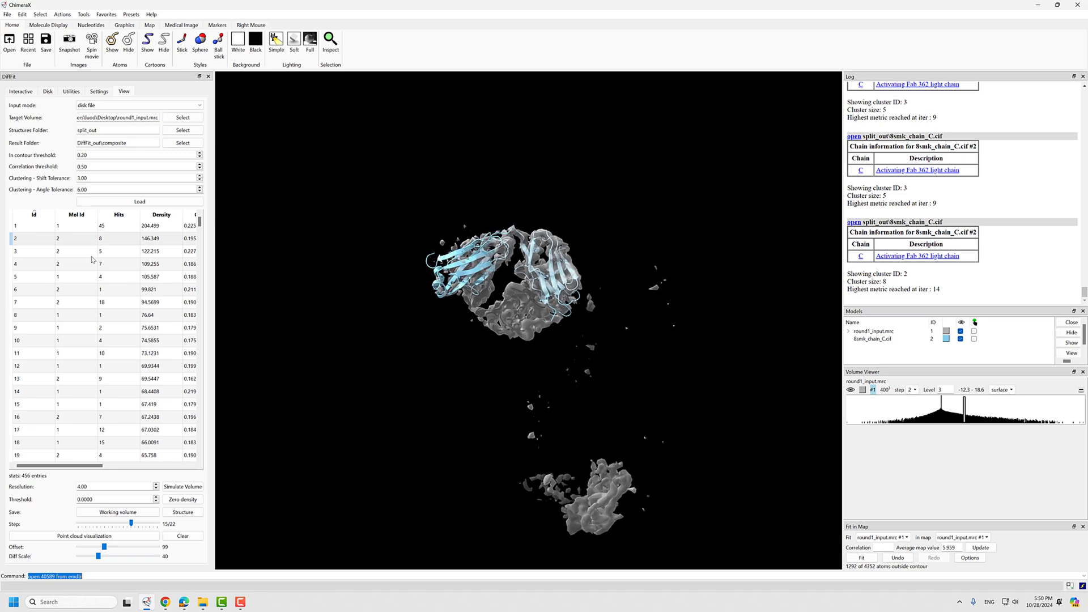
click(82, 252)
drag(544, 341, 510, 273)
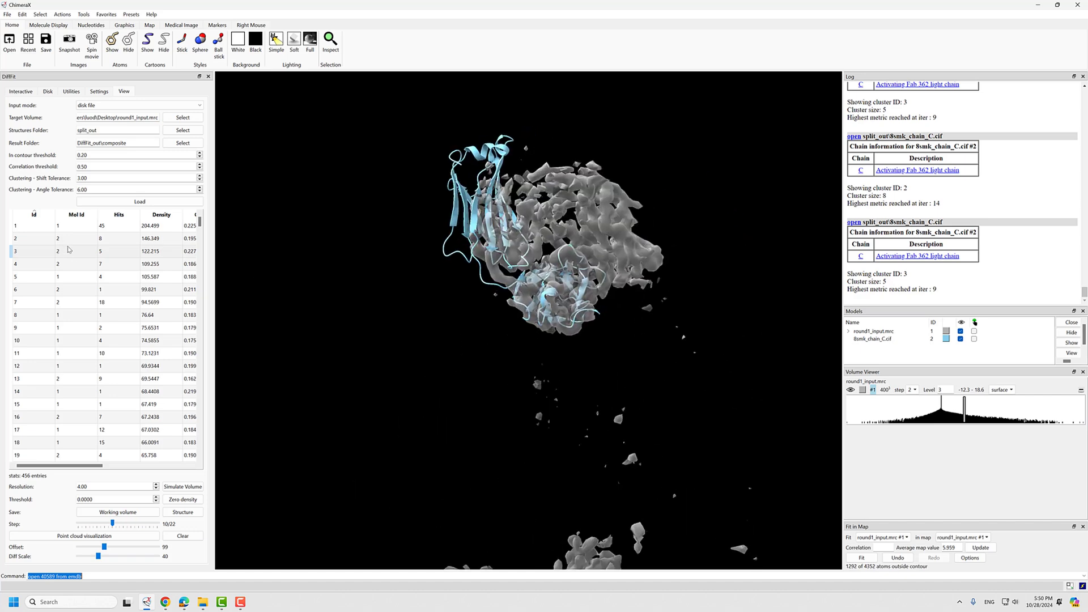
click(68, 240)
click(79, 251)
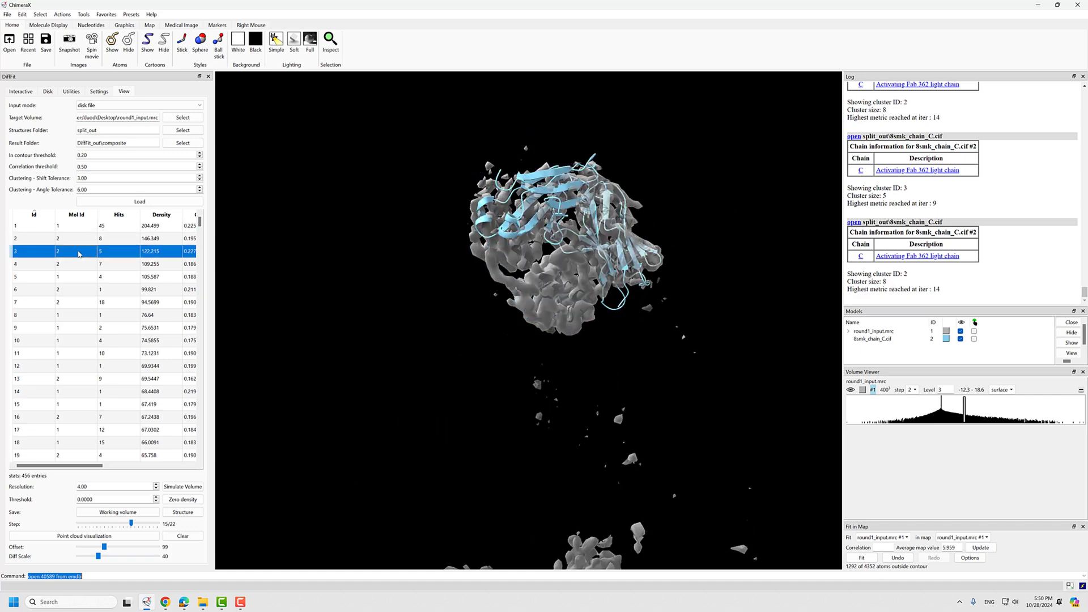
drag(470, 323, 477, 244)
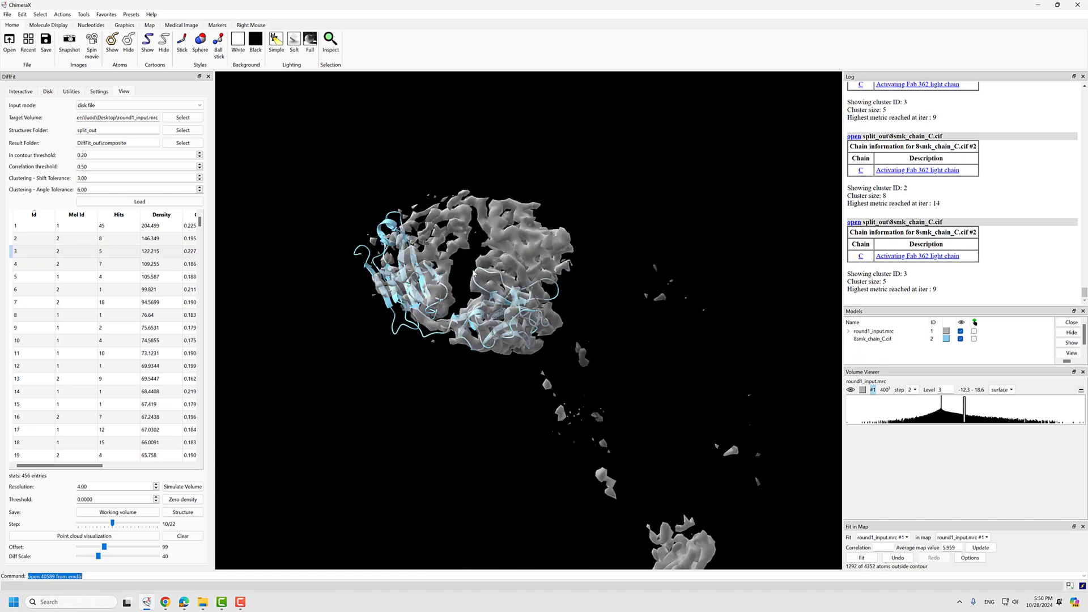
scroll(477, 227, down, 5)
- Show the fit of cluster 4 and lower the map's contour level to about 2.11 to inspect the chain against its density
click(70, 267)
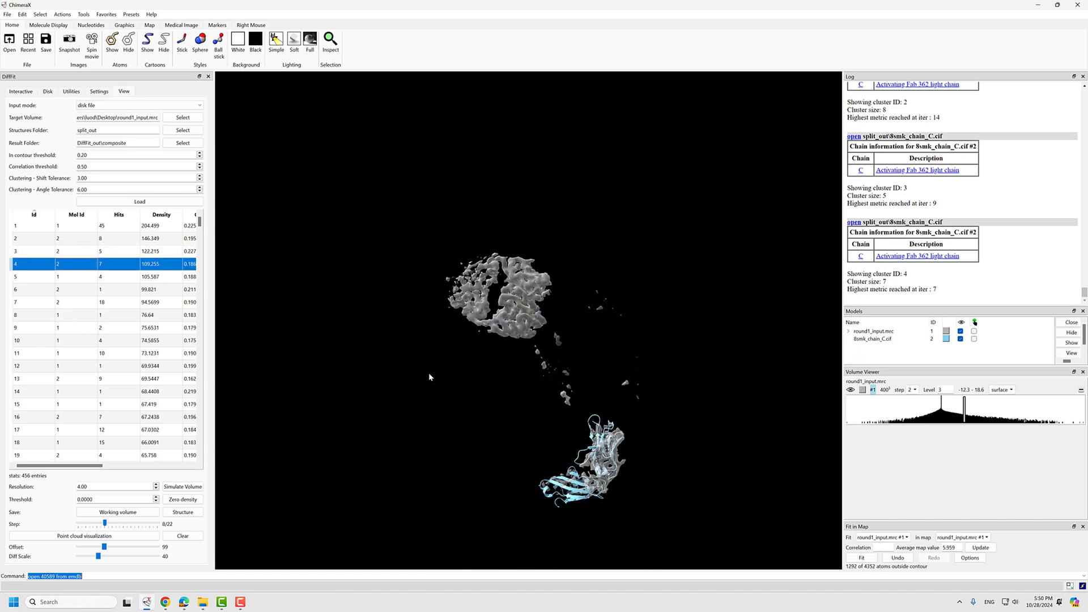
drag(464, 402, 568, 332)
scroll(540, 374, up, 5)
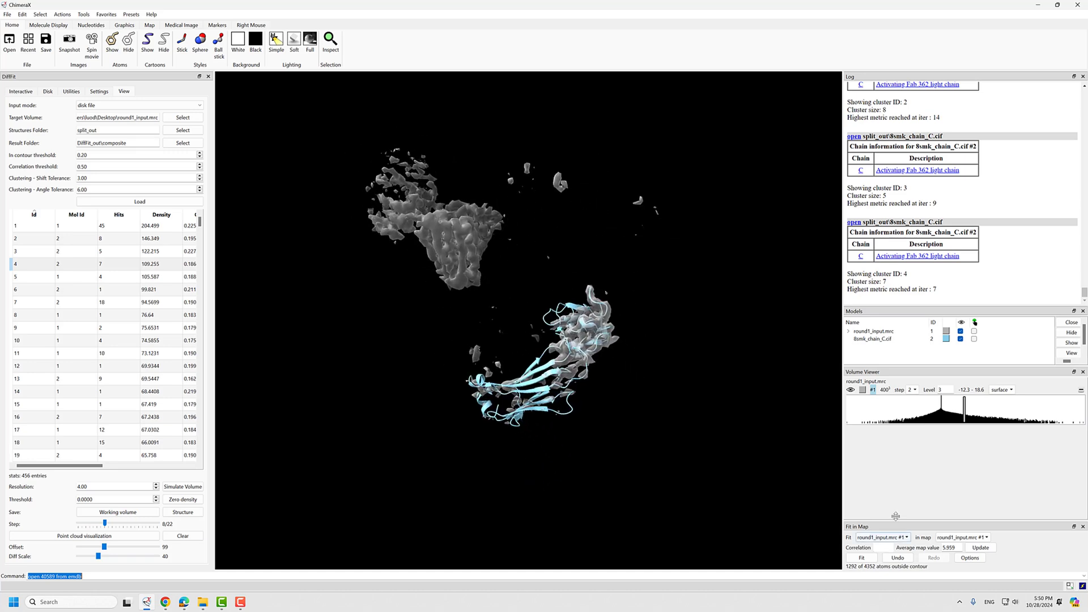
drag(966, 407, 959, 409)
drag(556, 389, 724, 357)
scroll(573, 378, up, 6)
scroll(580, 375, up, 3)
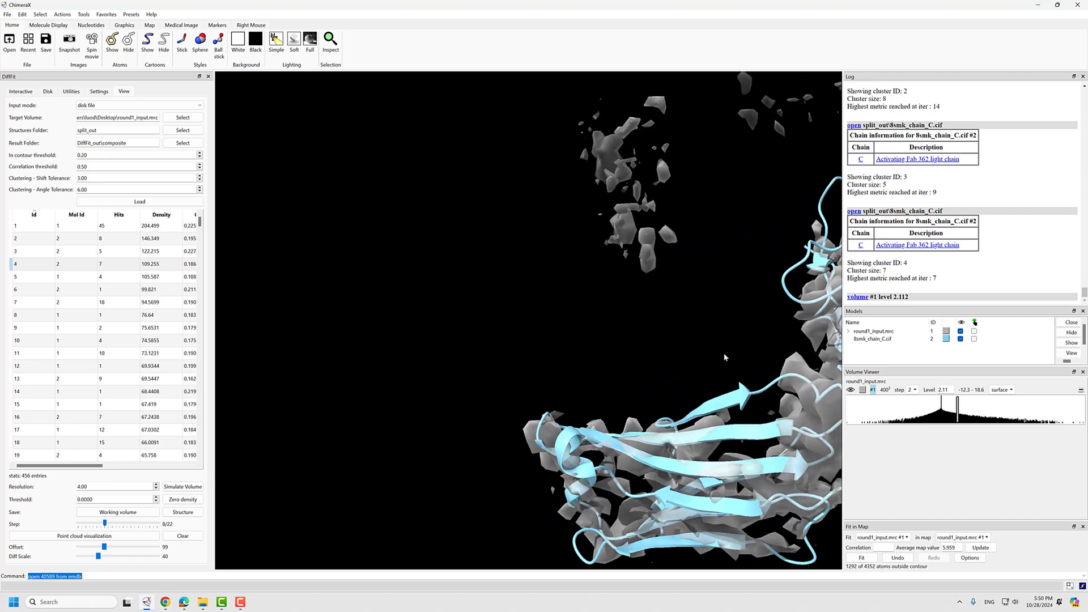
right_drag(724, 358, 459, 316)
drag(459, 315, 500, 317)
right_drag(271, 326, 366, 329)
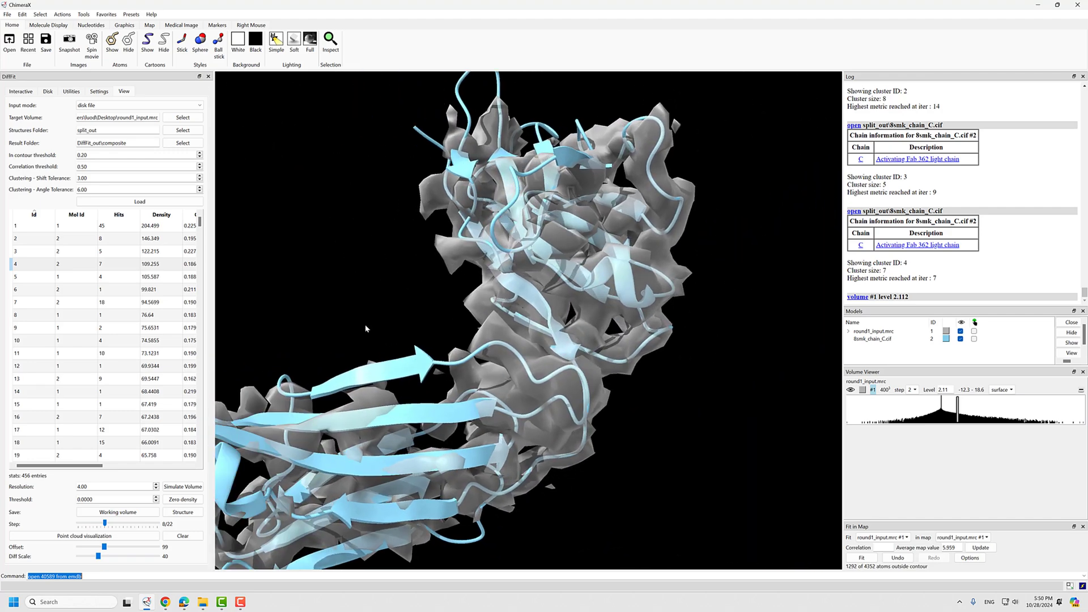
- Show the fits of clusters 5, 14 and 17 and examine the heavy chain's placement in each
click(108, 281)
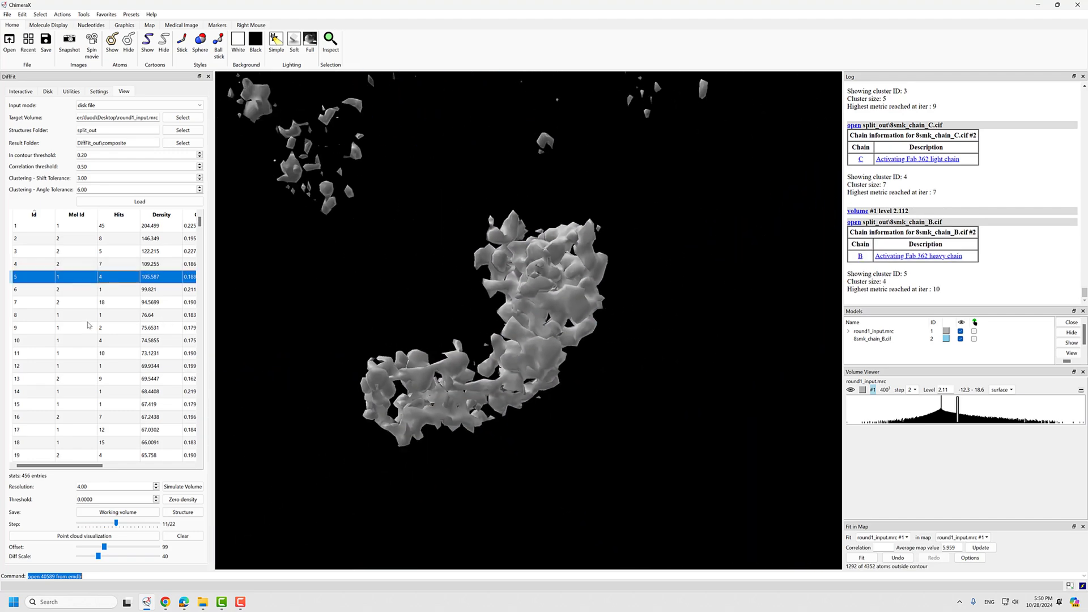
scroll(90, 326, down, 3)
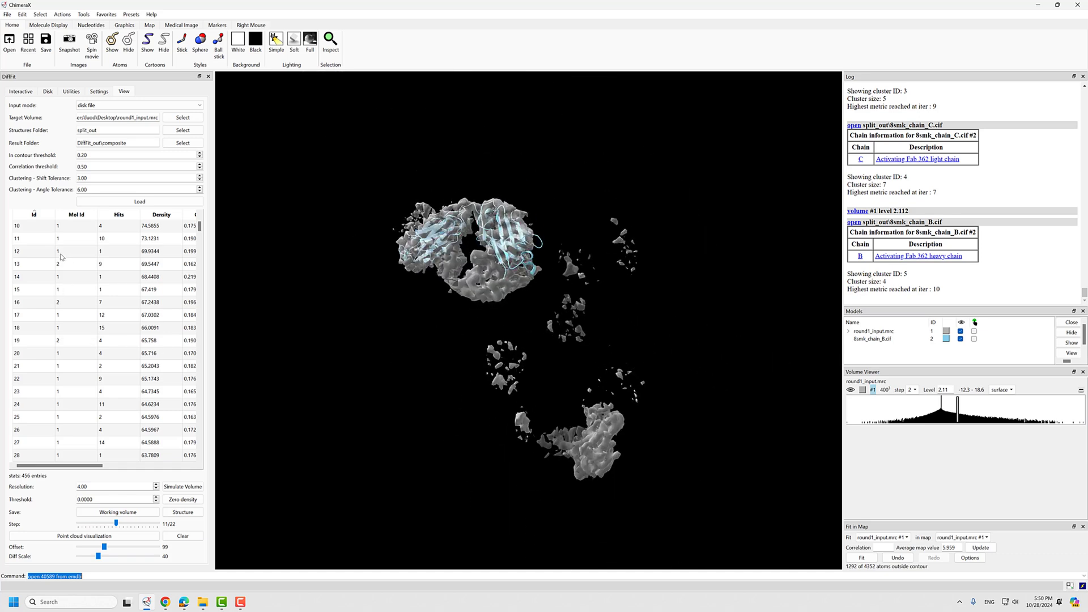
click(78, 274)
click(79, 314)
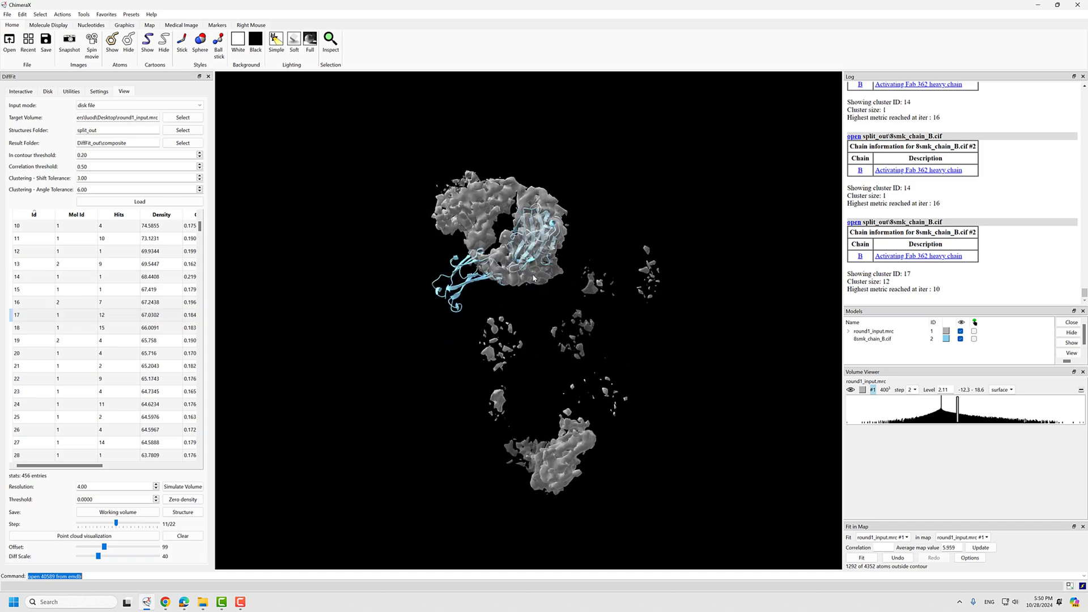
drag(533, 278, 414, 327)
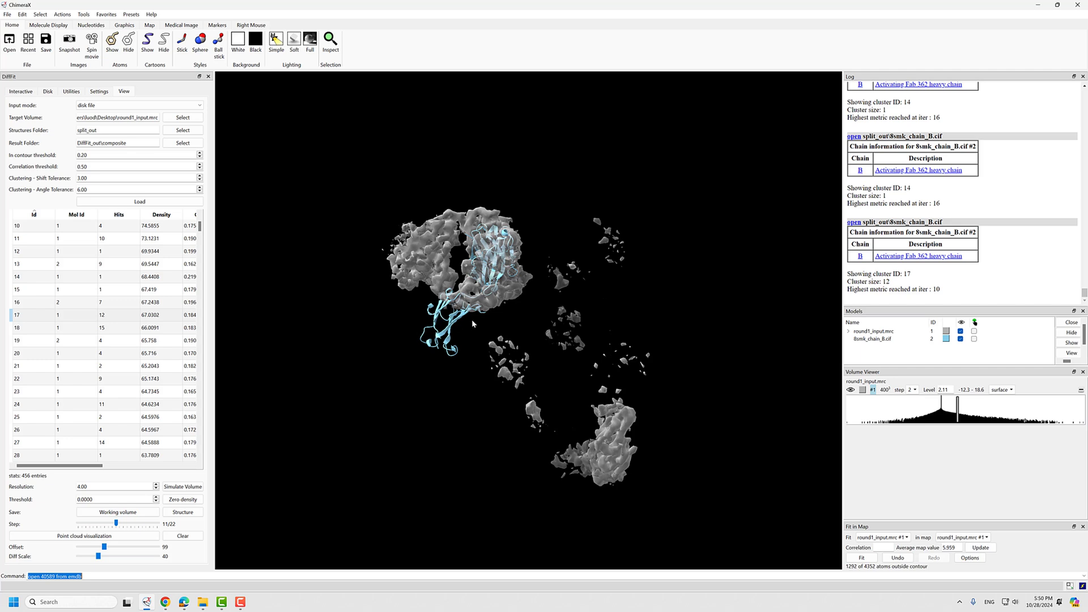
- Show the fit of cluster 10 and refine it by fitting 8smk_chain_B.cif into the round1_input.mrc map
mouse_move(473, 324)
mouse_down()
mouse_move(502, 328)
mouse_move(453, 317)
mouse_up()
click(74, 229)
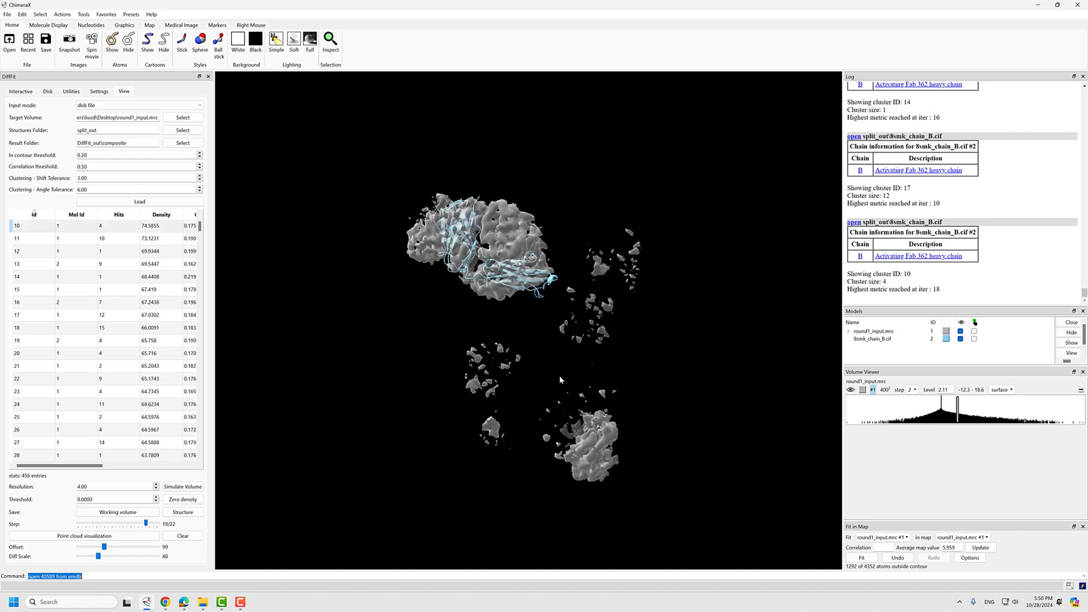
drag(525, 368, 573, 381)
scroll(535, 409, down, 10)
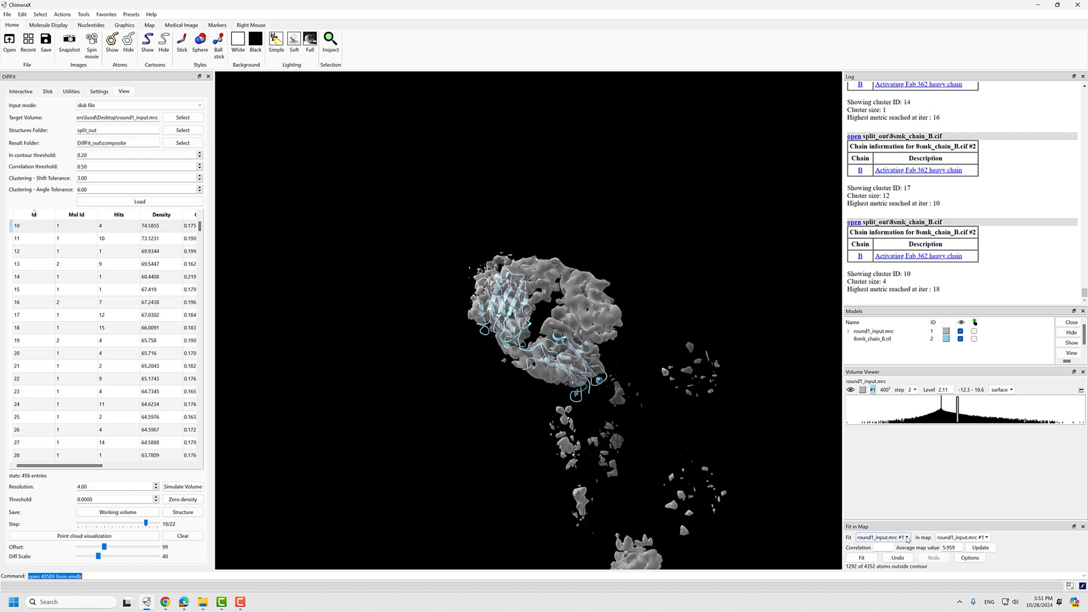
click(883, 570)
click(862, 558)
drag(494, 397, 390, 325)
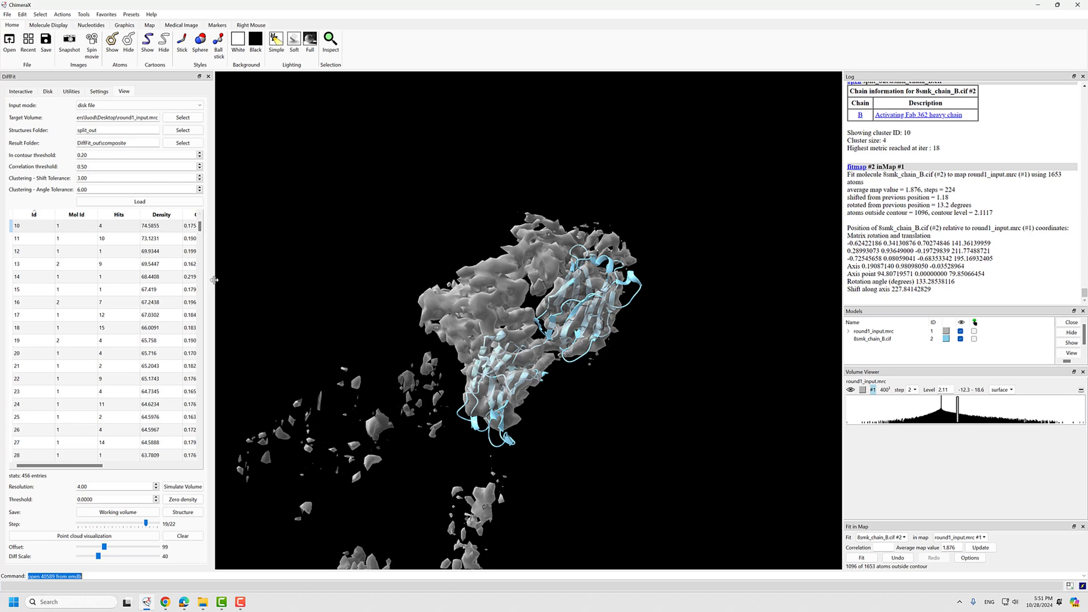
- Widen the DiffFit results table to expose all metric columns and compare the fits of clusters 11, 12 and 13
drag(214, 280, 424, 273)
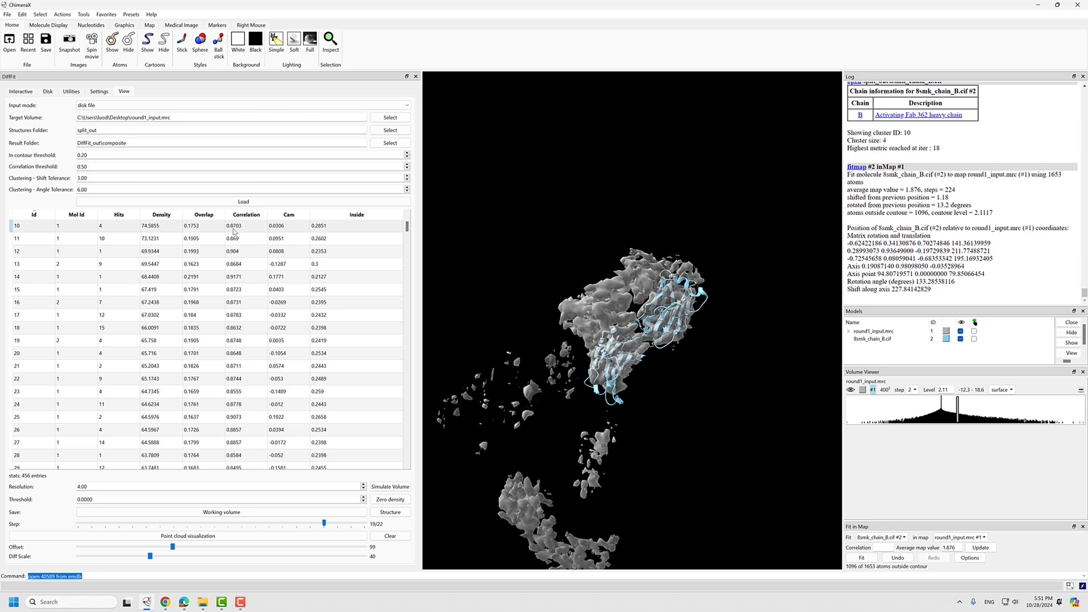
click(72, 238)
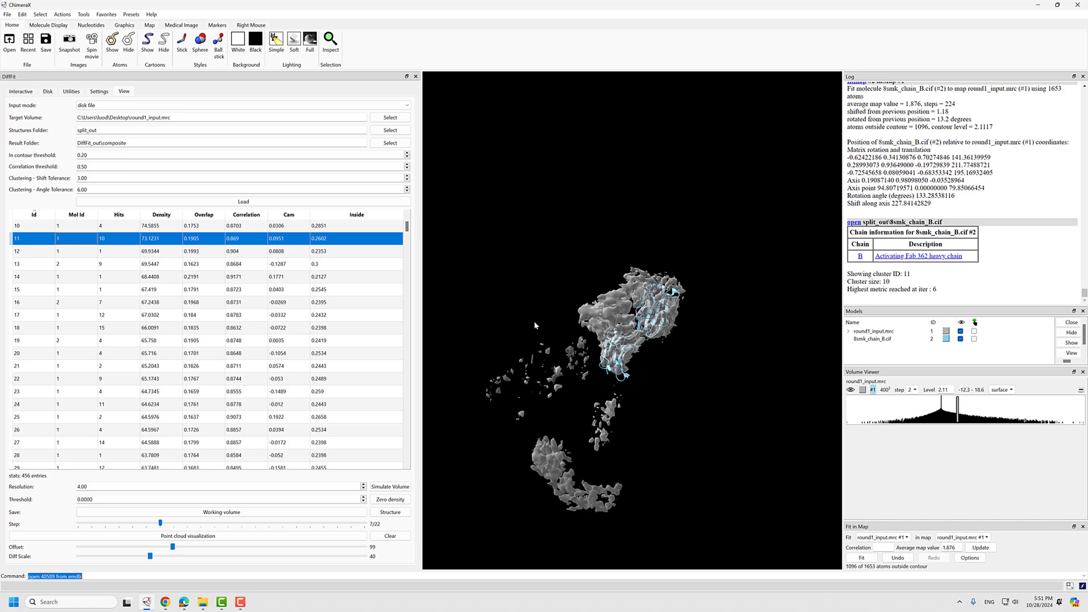
click(76, 251)
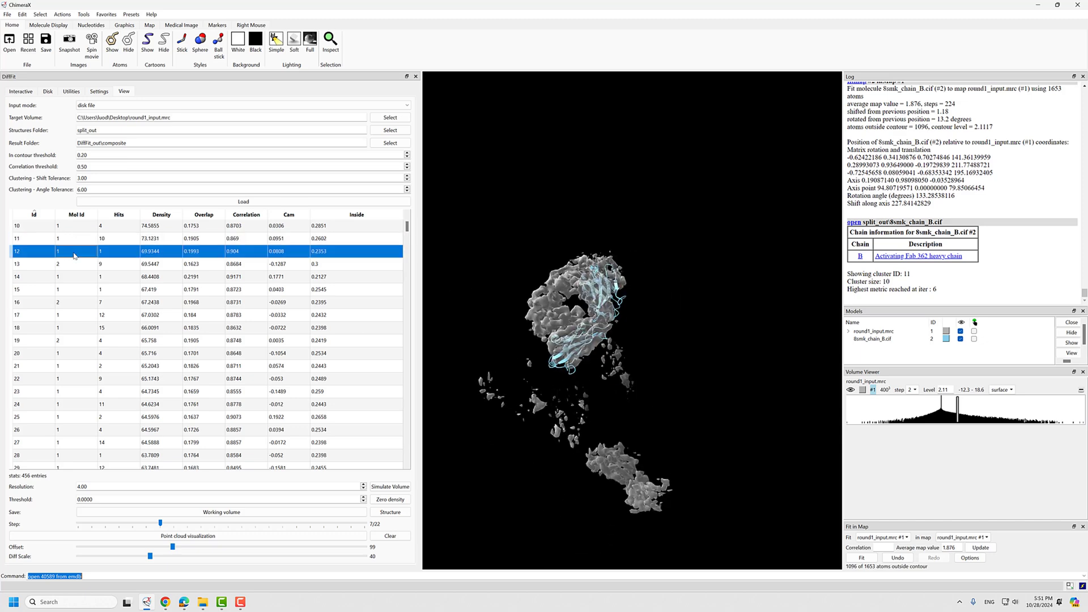
drag(553, 367, 601, 354)
click(65, 239)
click(71, 243)
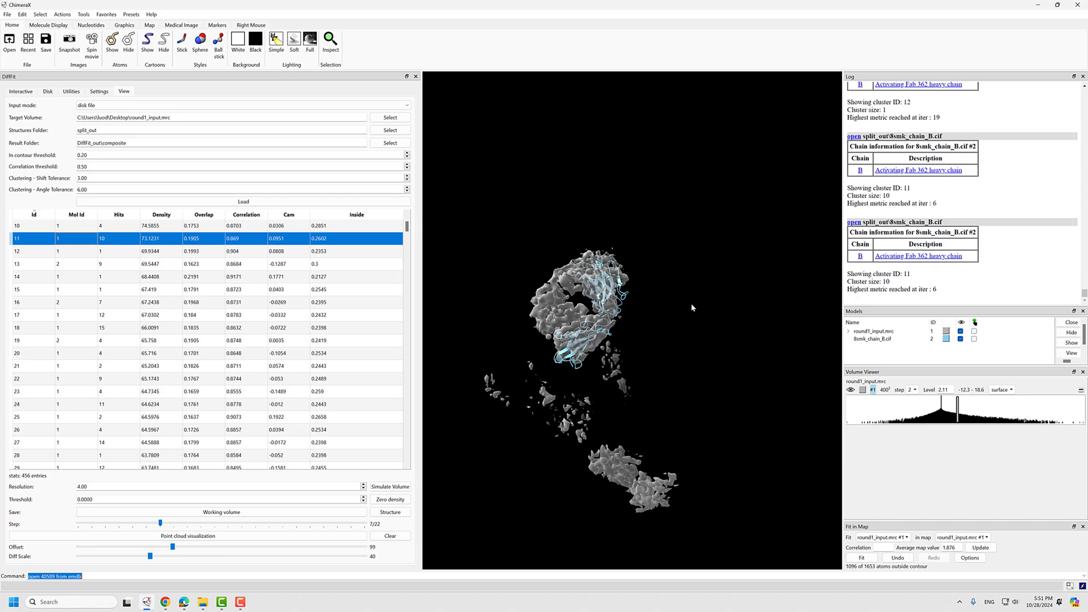
click(153, 265)
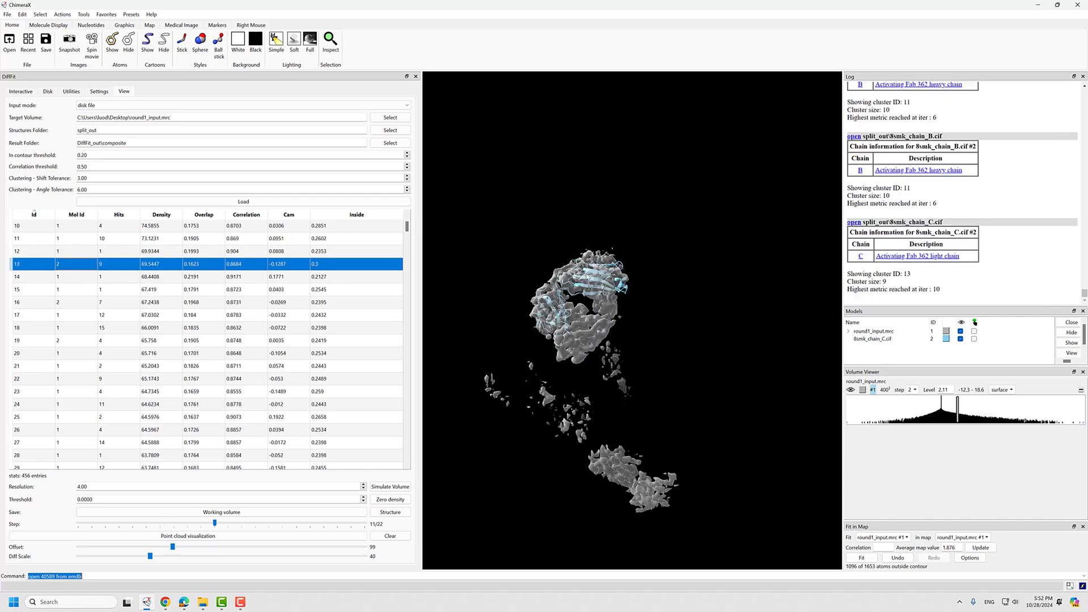
- Return to the fit of cluster 11, fit 8smk_chain_B.cif into the round1_input.mrc map, and inspect the refined placement up close
click(55, 240)
drag(510, 330, 619, 378)
scroll(579, 326, up, 4)
scroll(579, 327, up, 3)
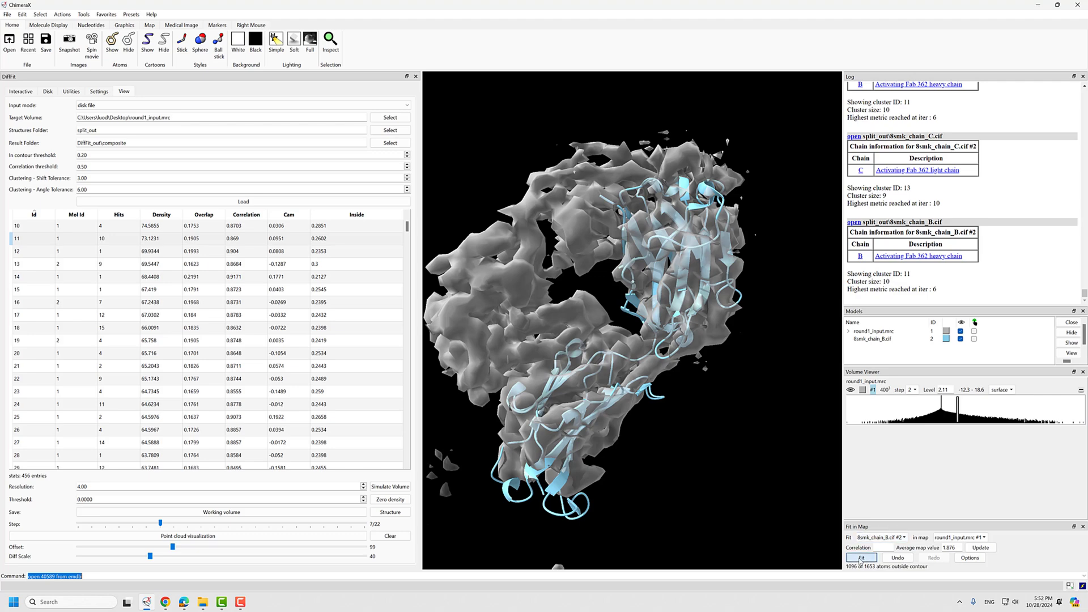
click(861, 559)
scroll(589, 334, up, 5)
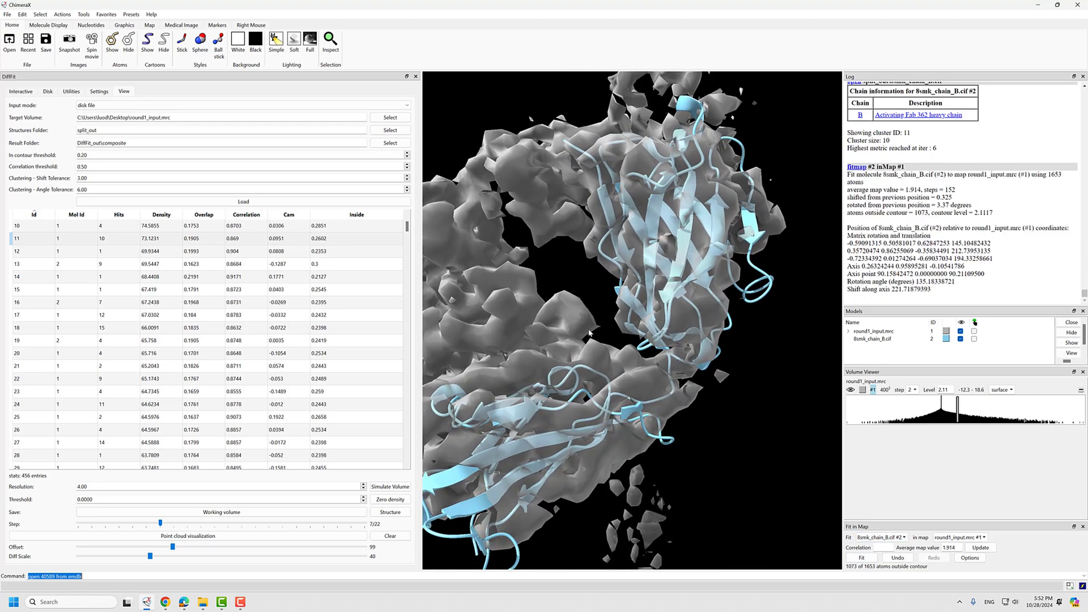
drag(589, 334, 547, 331)
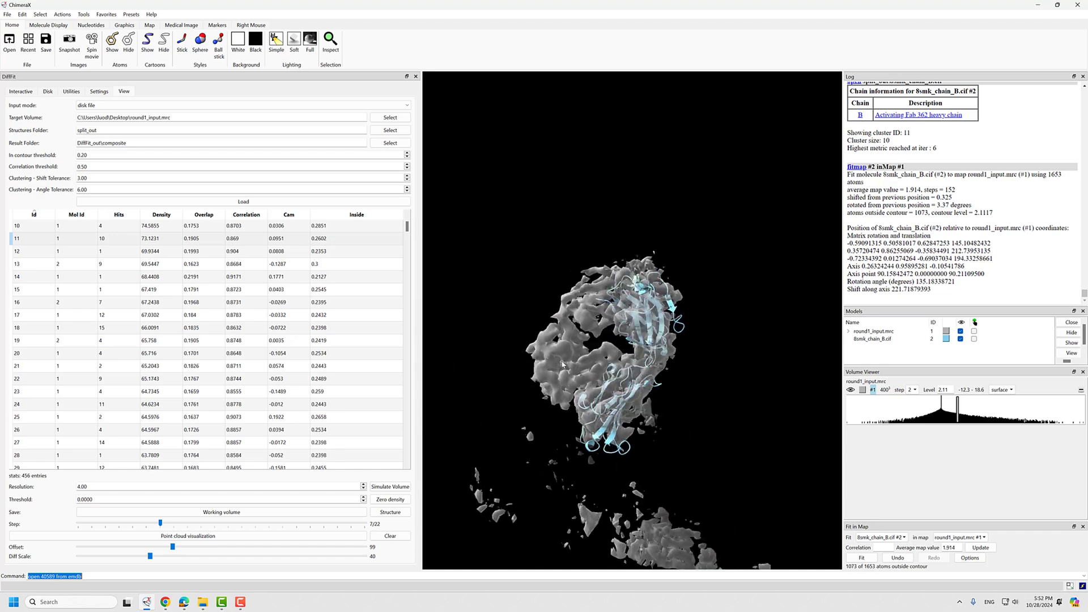
drag(583, 346, 665, 437)
scroll(650, 361, up, 5)
scroll(664, 437, up, 5)
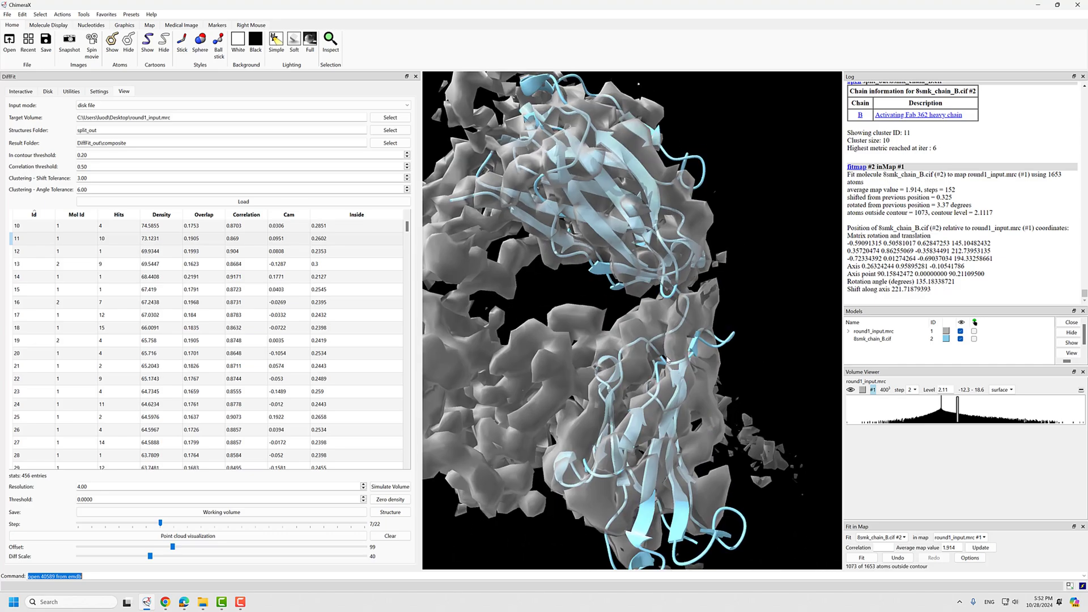
- Examine the refined heavy-chain placement of cluster 11 against the map density from several angles and distances
drag(639, 369, 706, 354)
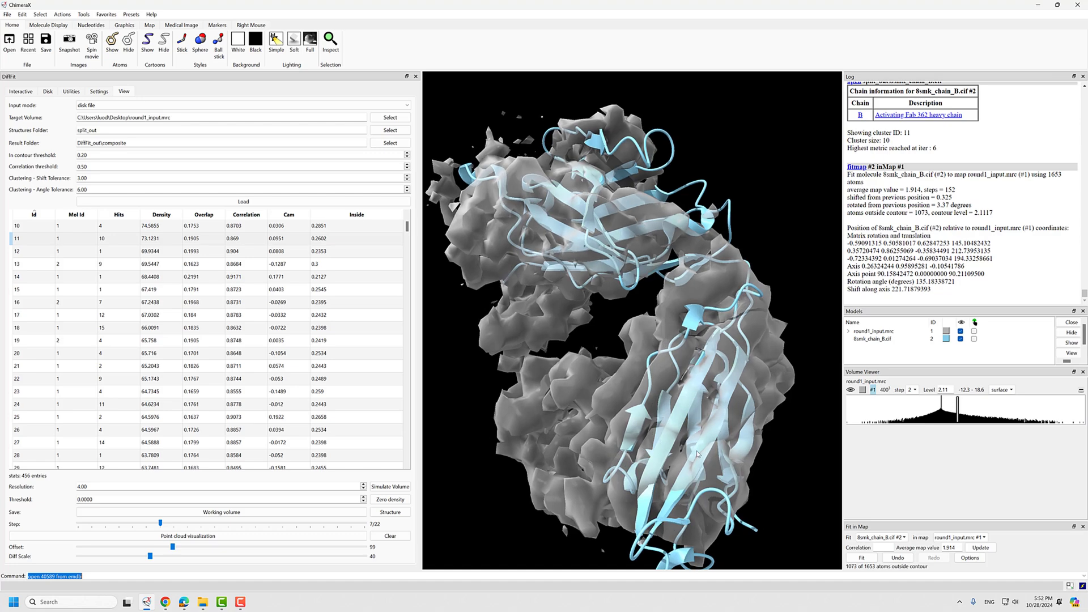
scroll(697, 453, down, 5)
drag(695, 397, 593, 326)
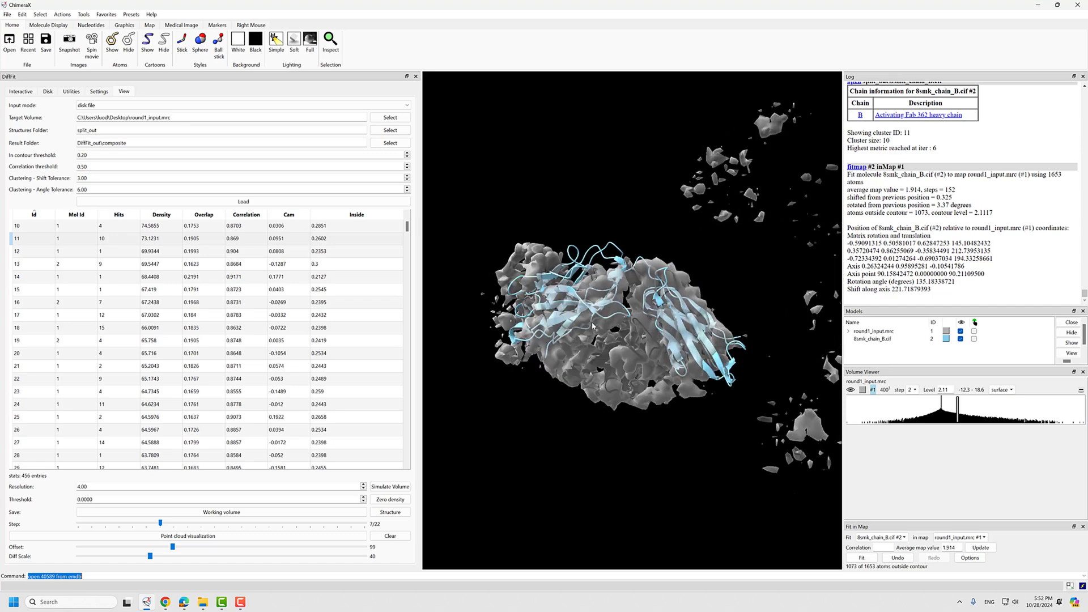
scroll(634, 337, up, 6)
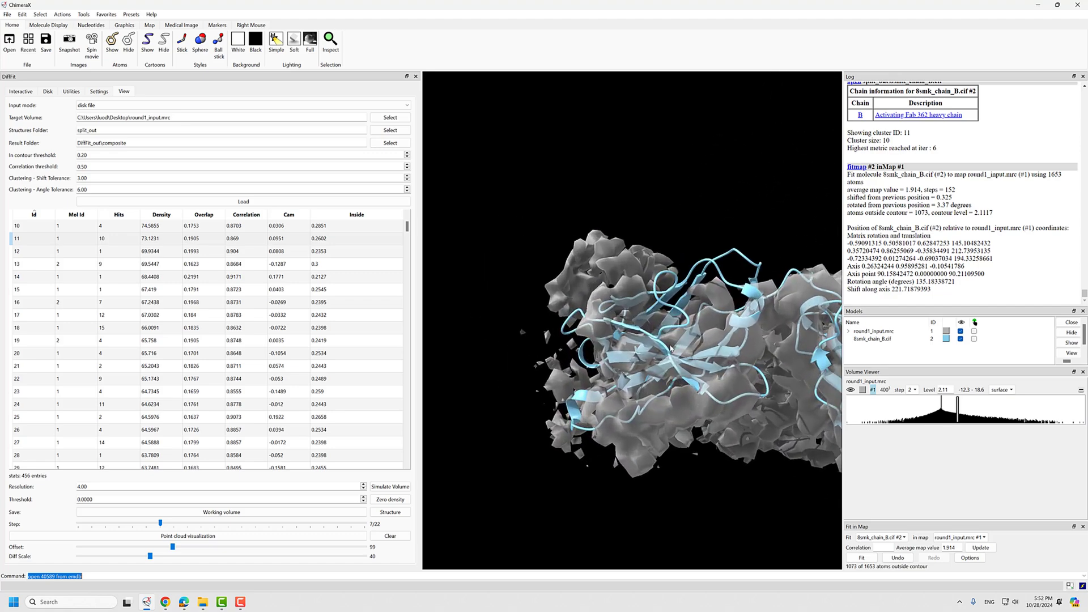
drag(671, 348, 691, 290)
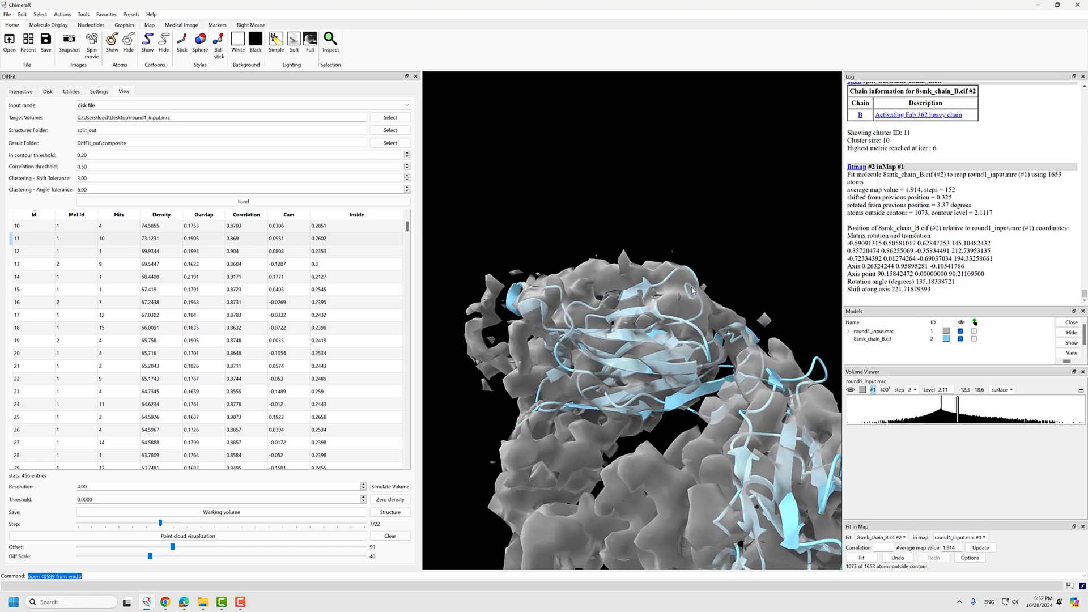
scroll(692, 291, down, 5)
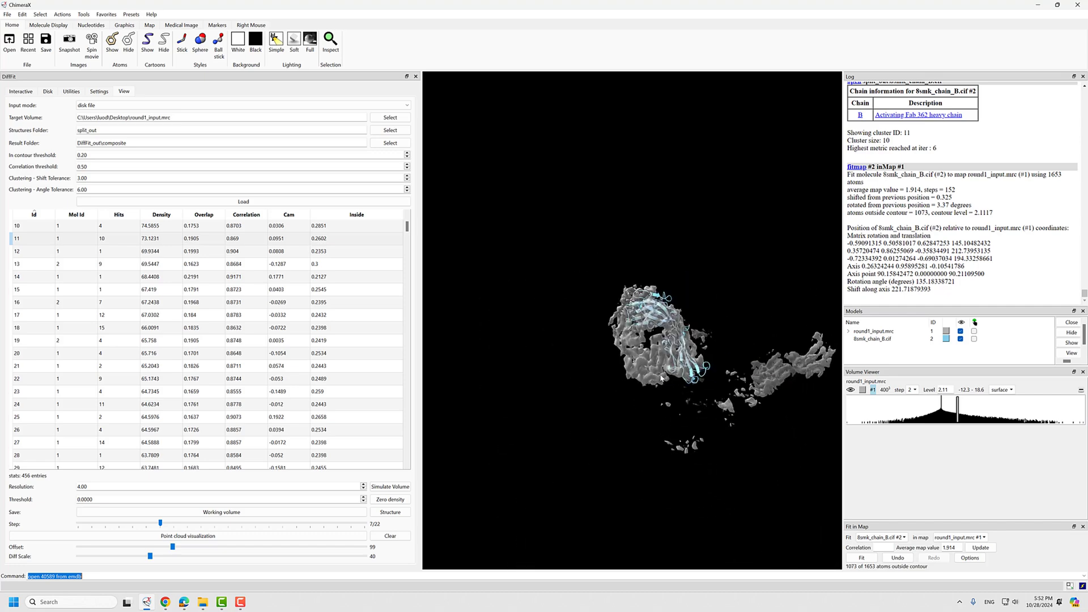
- Show the fit of cluster 13 and examine the light chain's placement in the map
click(82, 264)
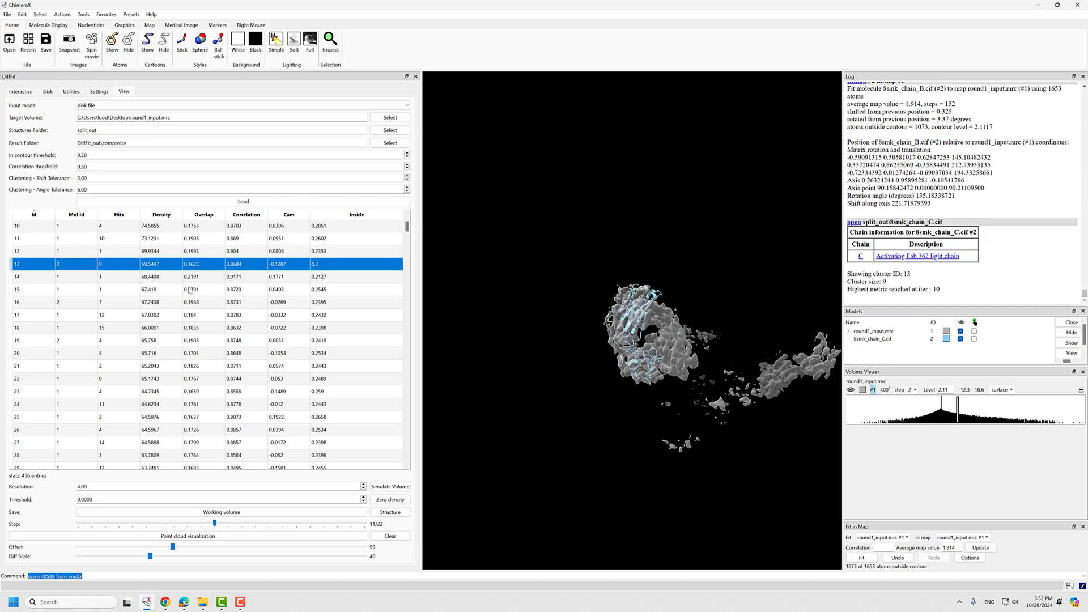
drag(667, 328, 639, 334)
scroll(599, 363, down, 3)
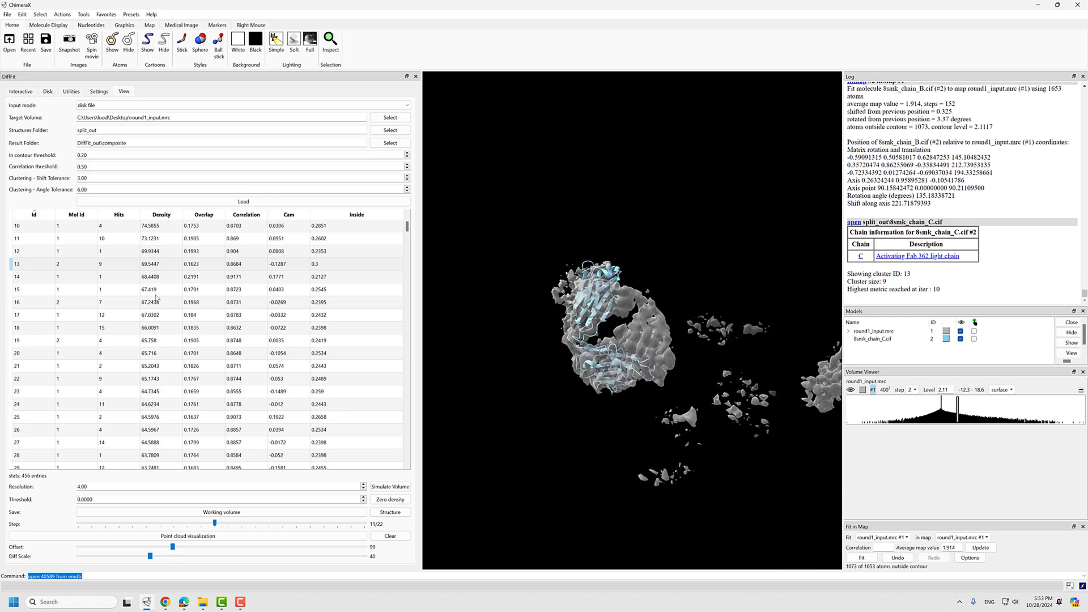
- Return to the fit of cluster 11 and fit 8smk_chain_B.cif into the round1_input.mrc map
click(105, 239)
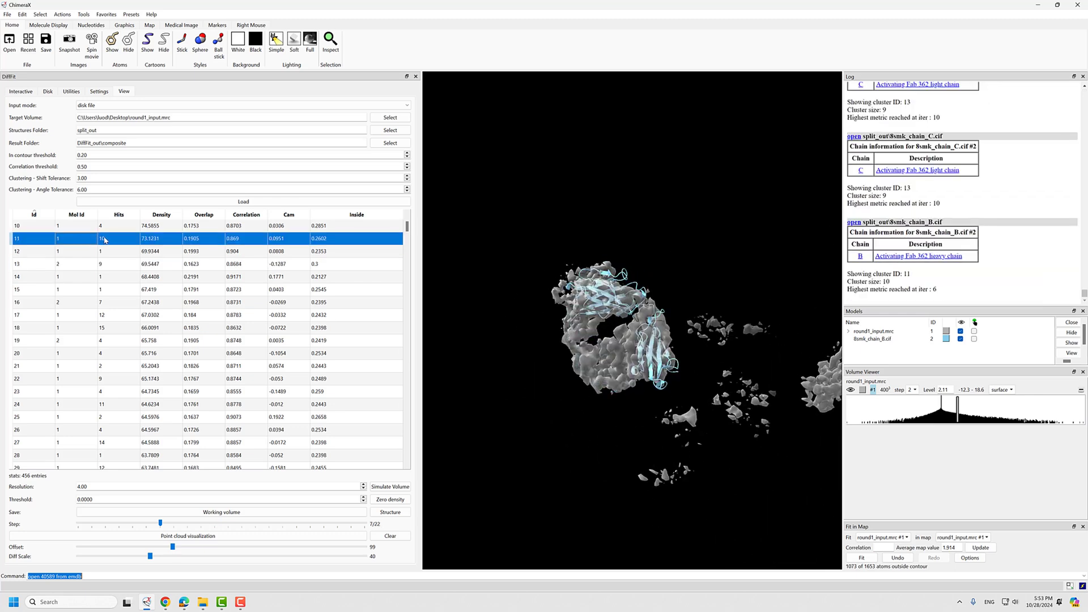
click(901, 540)
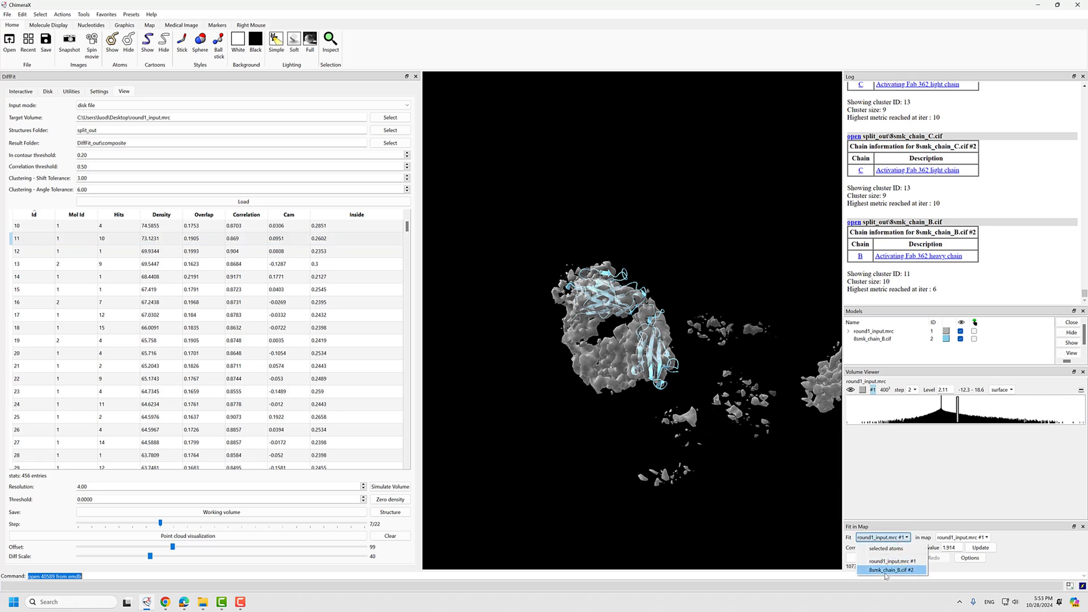
click(855, 569)
click(862, 559)
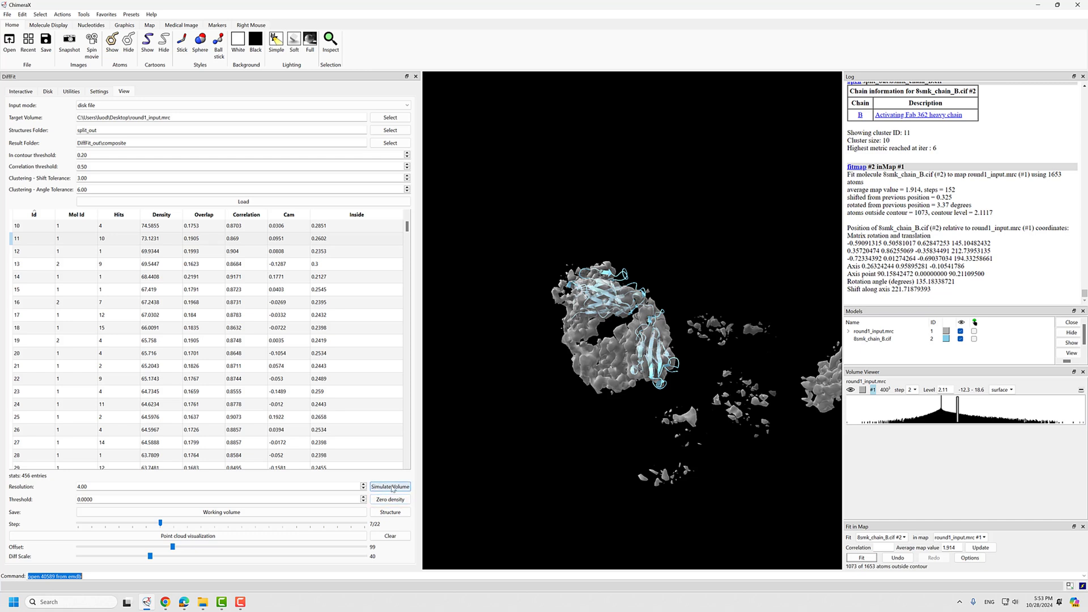
click(389, 513)
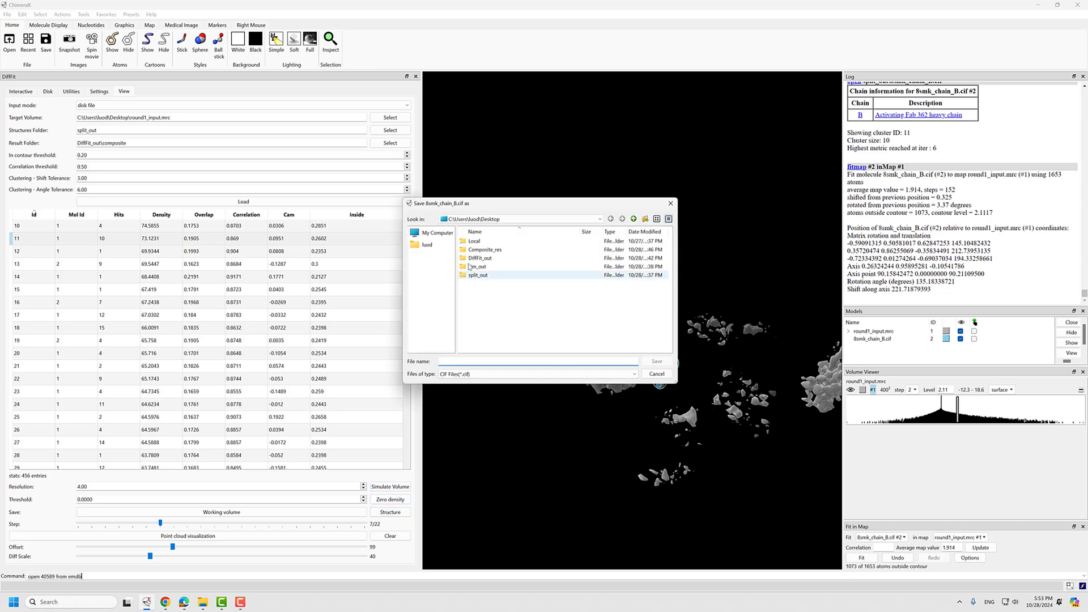
drag(494, 205, 306, 206)
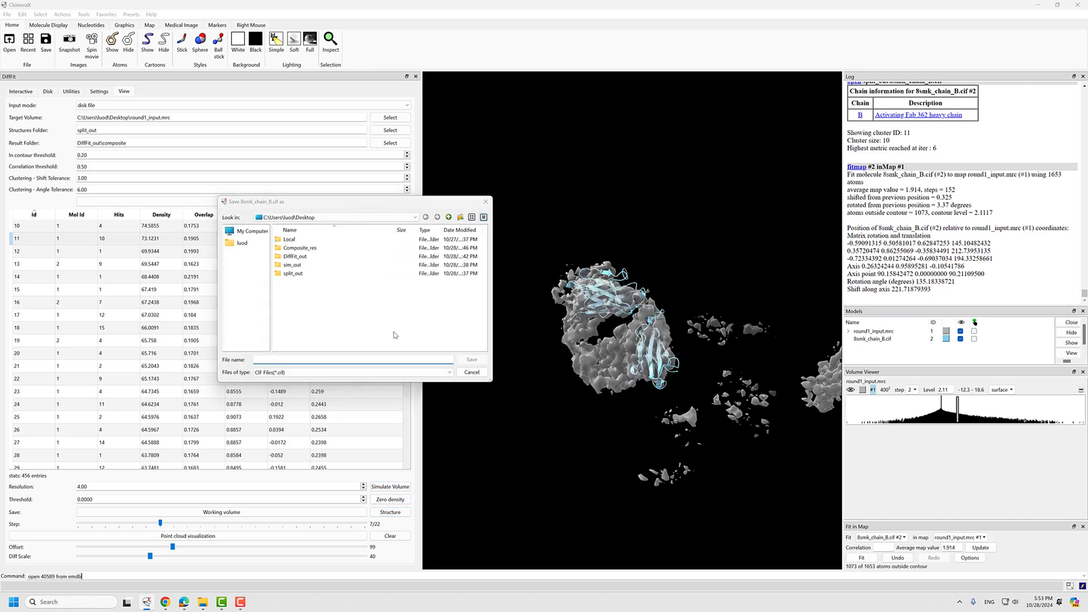
click(473, 372)
scroll(727, 365, down, 5)
drag(726, 364, 638, 406)
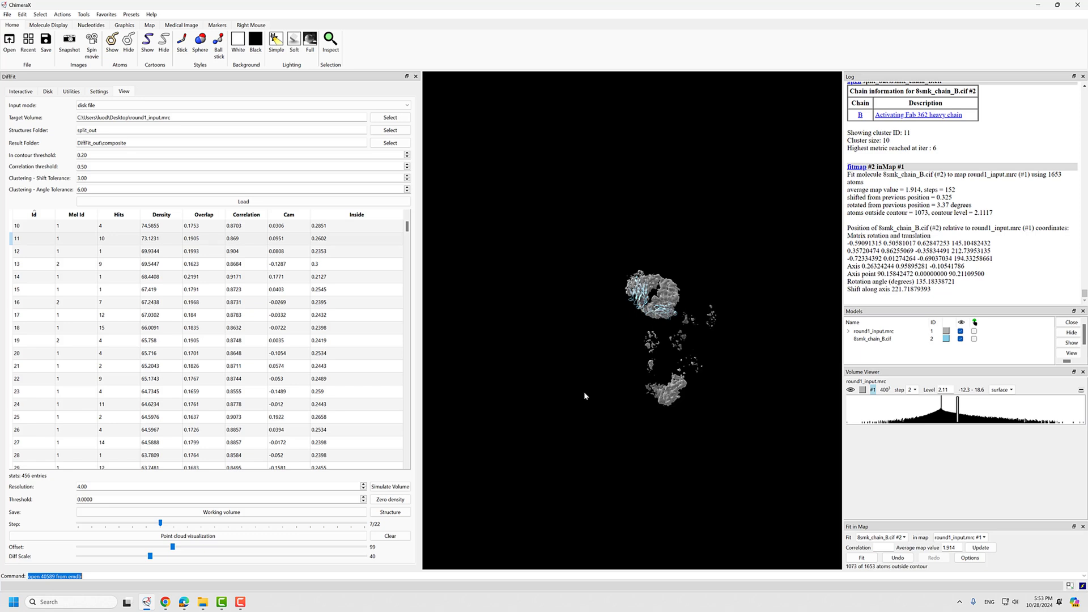
- Save the fitted heavy-chain structure as B2 in the Composite_res folder on the Desktop
click(390, 513)
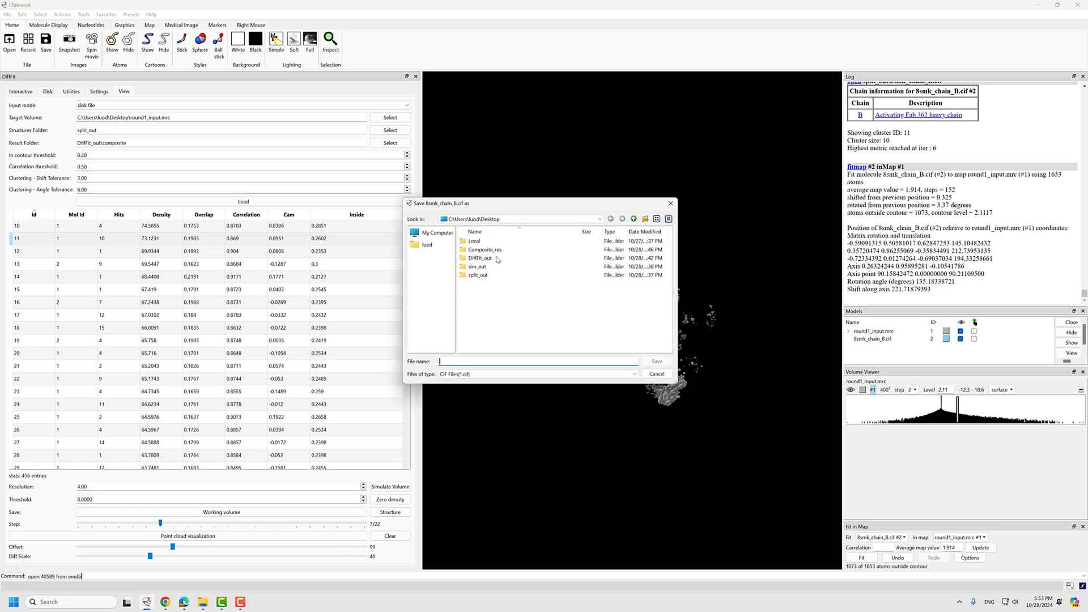
click(331, 387)
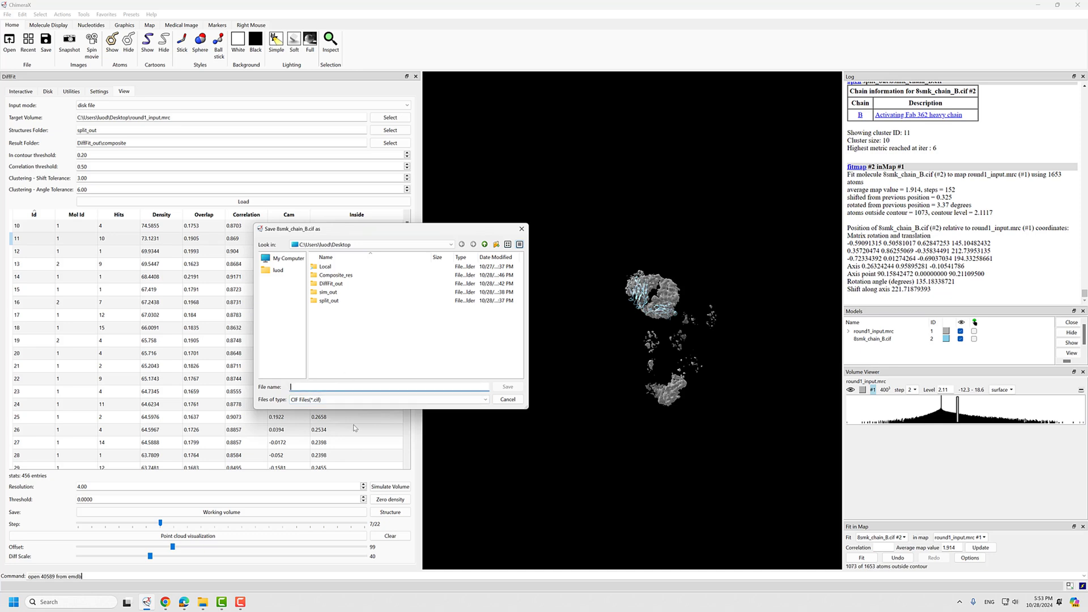
double_click(336, 275)
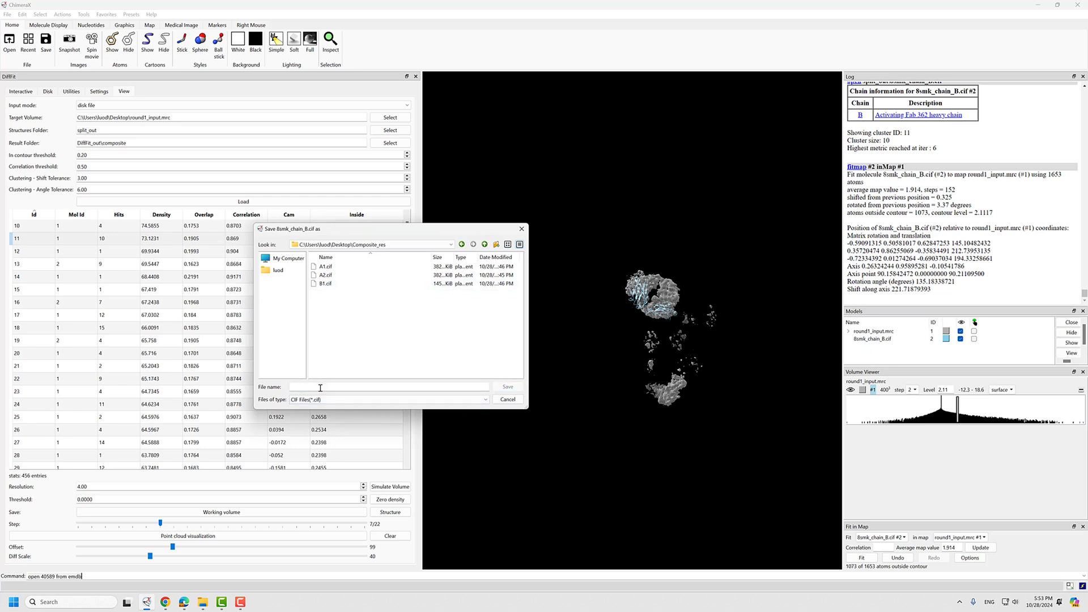
text(B2)
click(508, 386)
drag(653, 365, 672, 363)
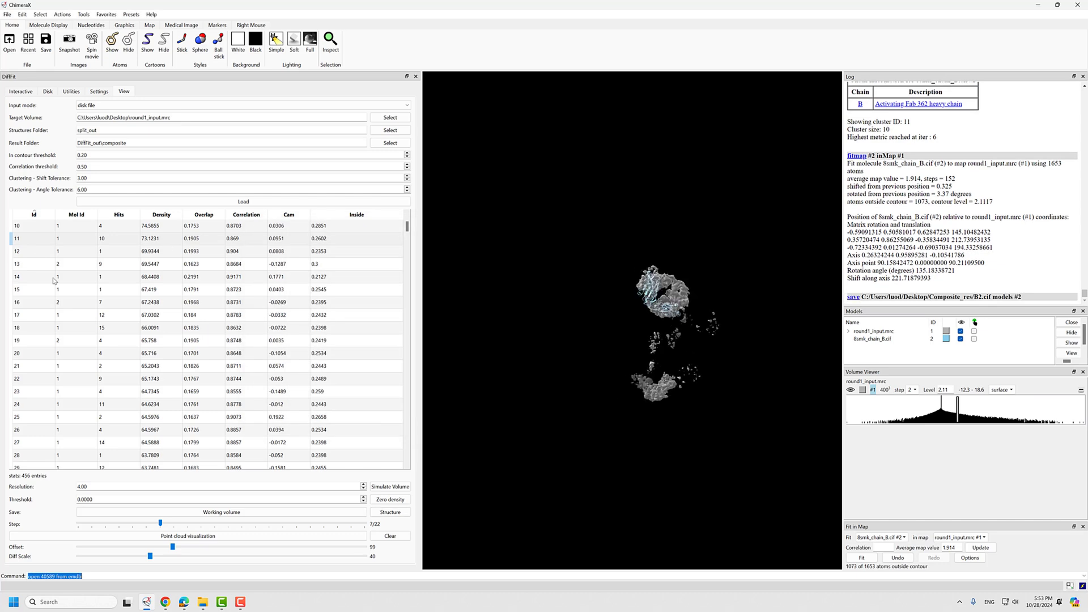
- Show the fit of cluster 13 and refine it by fitting 8smk_chain_C.cif into the round1_input.mrc map
click(75, 241)
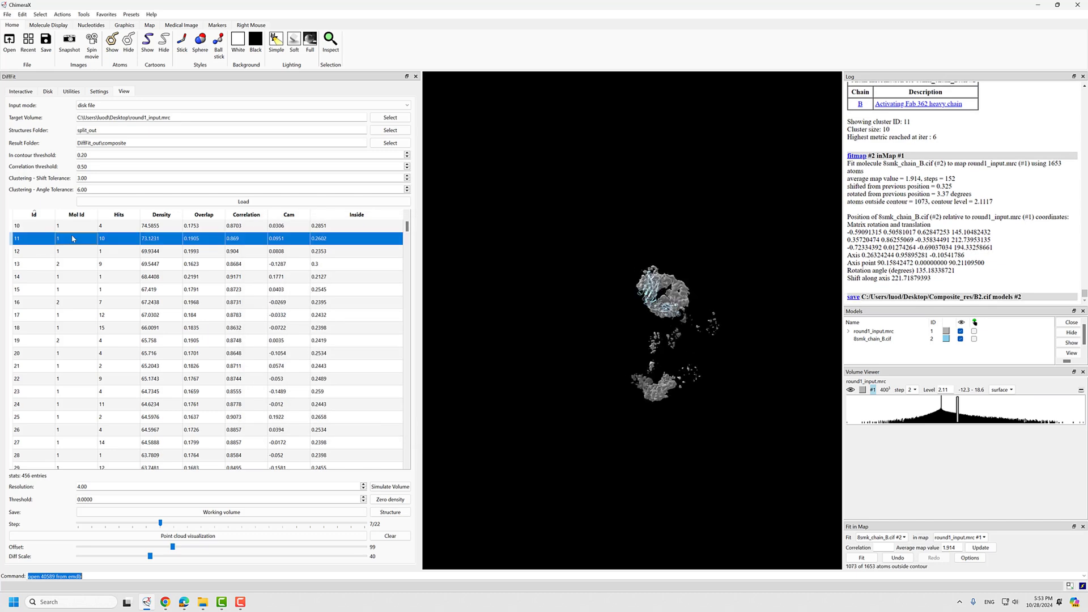
click(74, 269)
drag(648, 351, 672, 323)
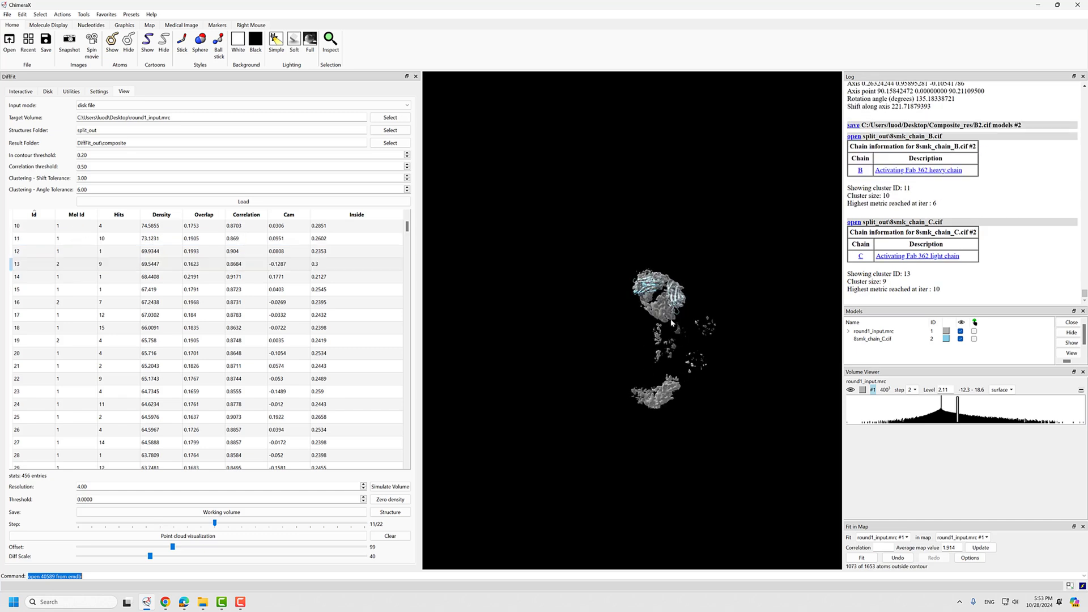
scroll(671, 323, up, 5)
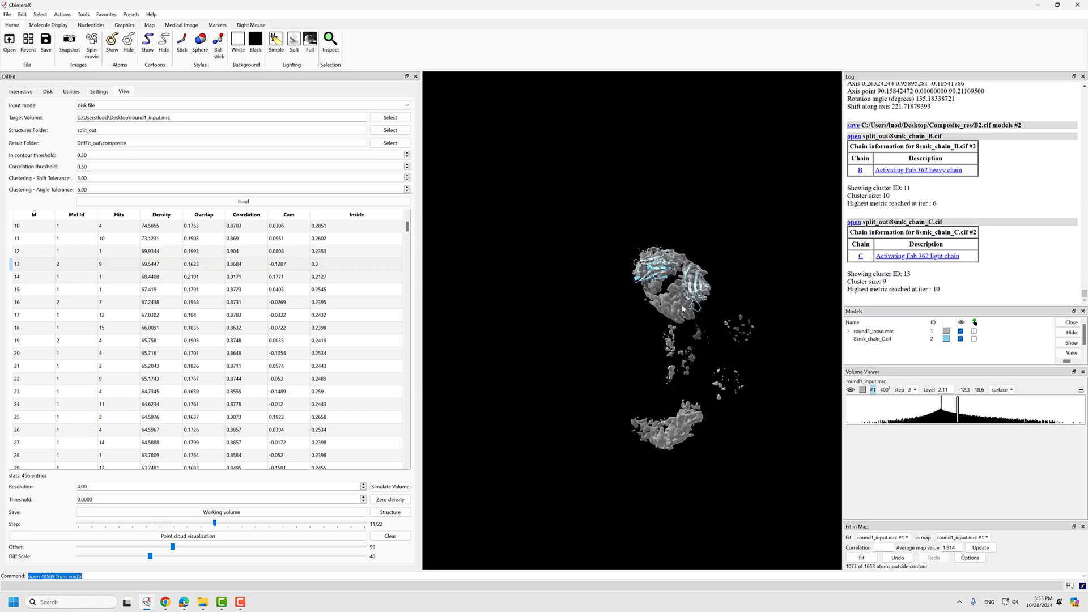
click(892, 539)
click(888, 567)
click(866, 558)
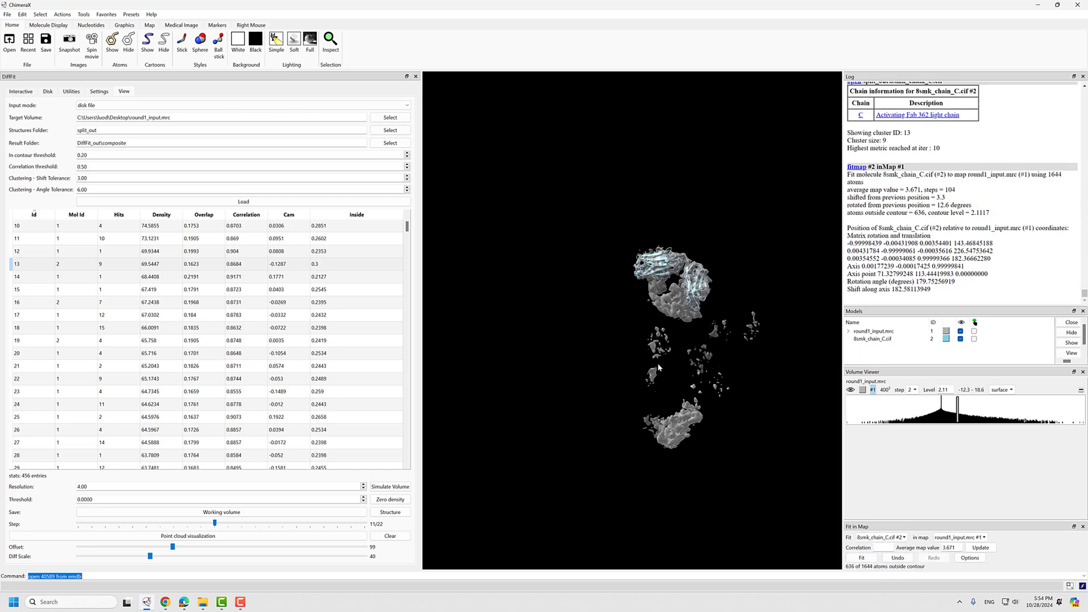
- Save the fitted light-chain structure as C2 in the Composite_res folder
click(389, 513)
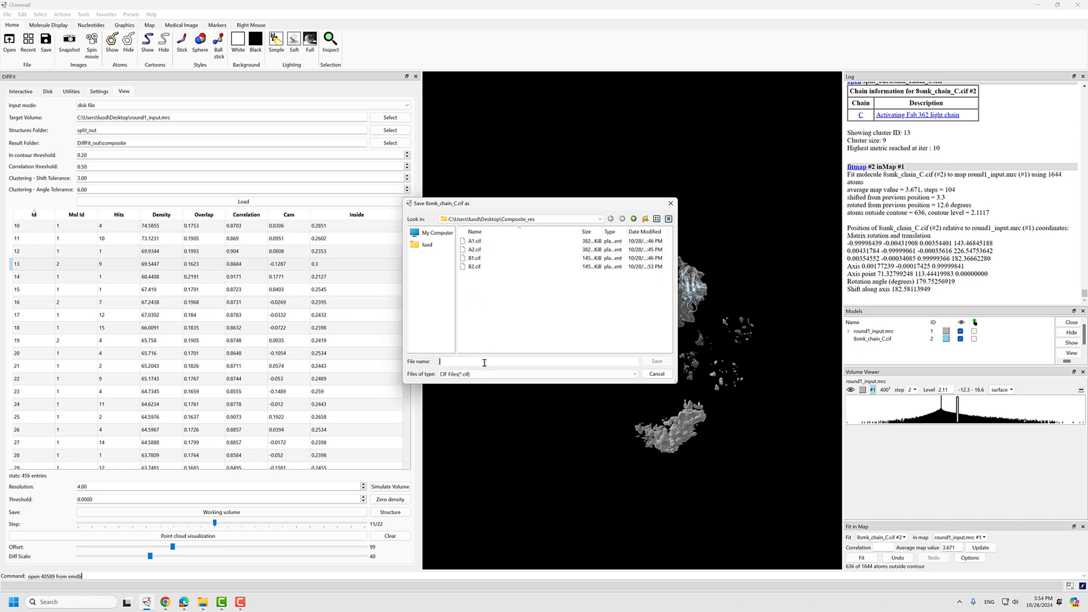
click(656, 362)
scroll(649, 334, down, 2)
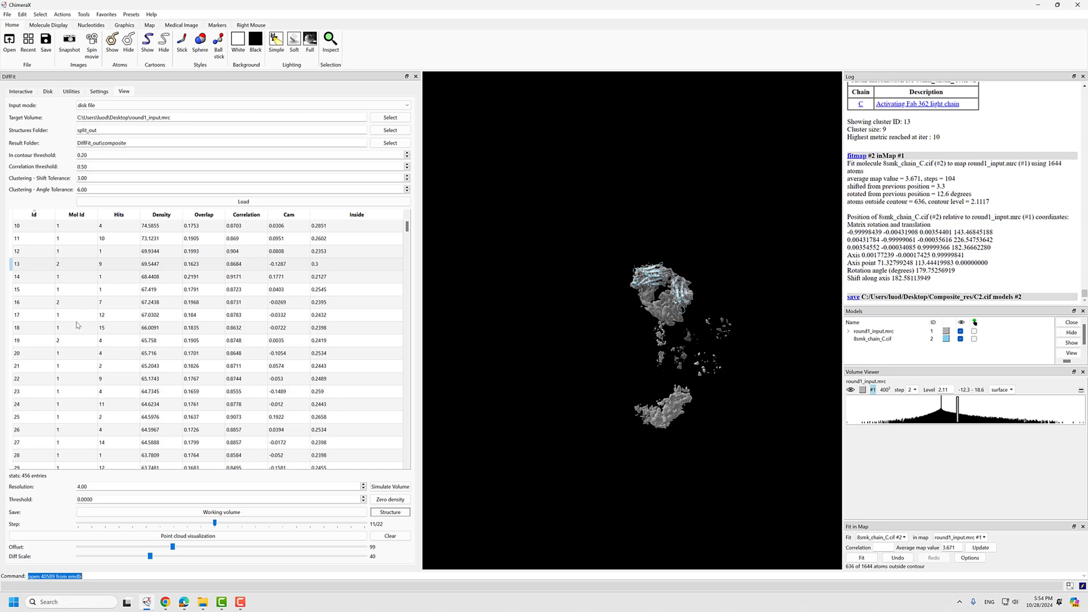
drag(656, 378, 691, 381)
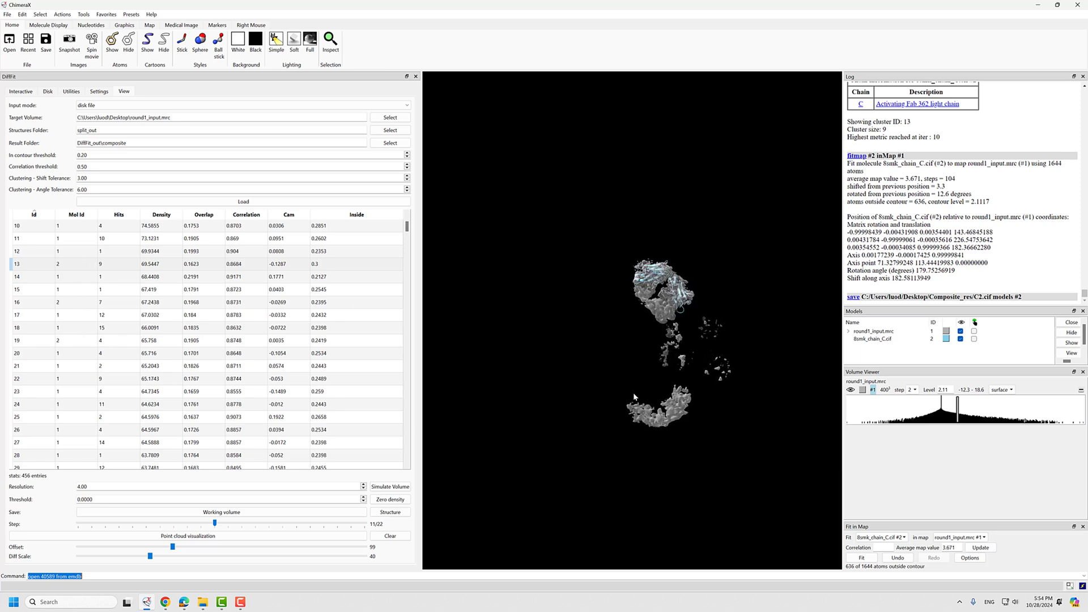
- Step through the fits of clusters 11 to 17 and 19 to compare their chain placements in the map
click(80, 252)
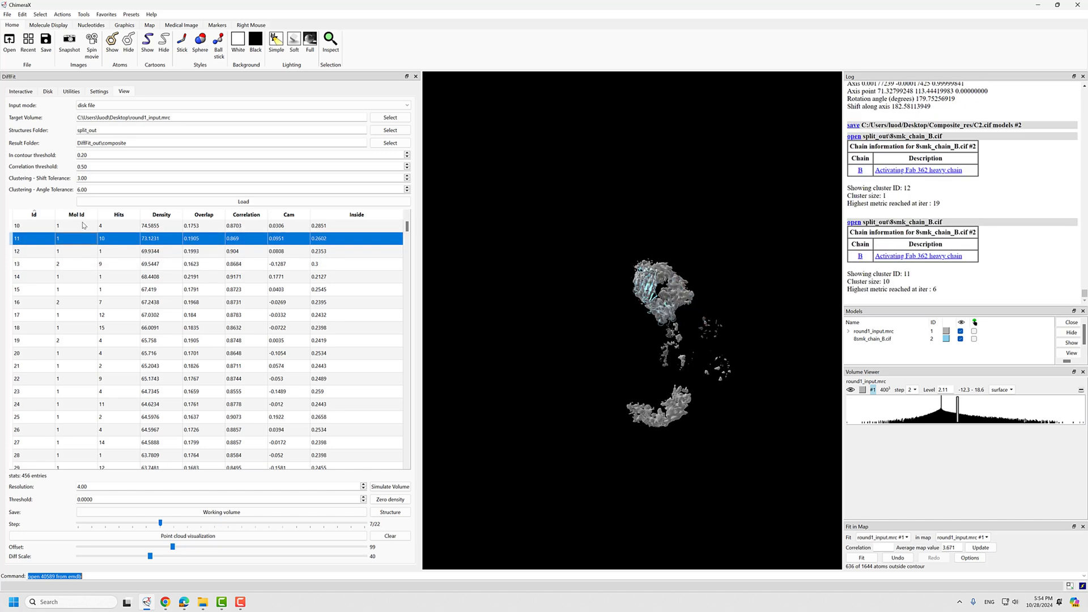
click(76, 264)
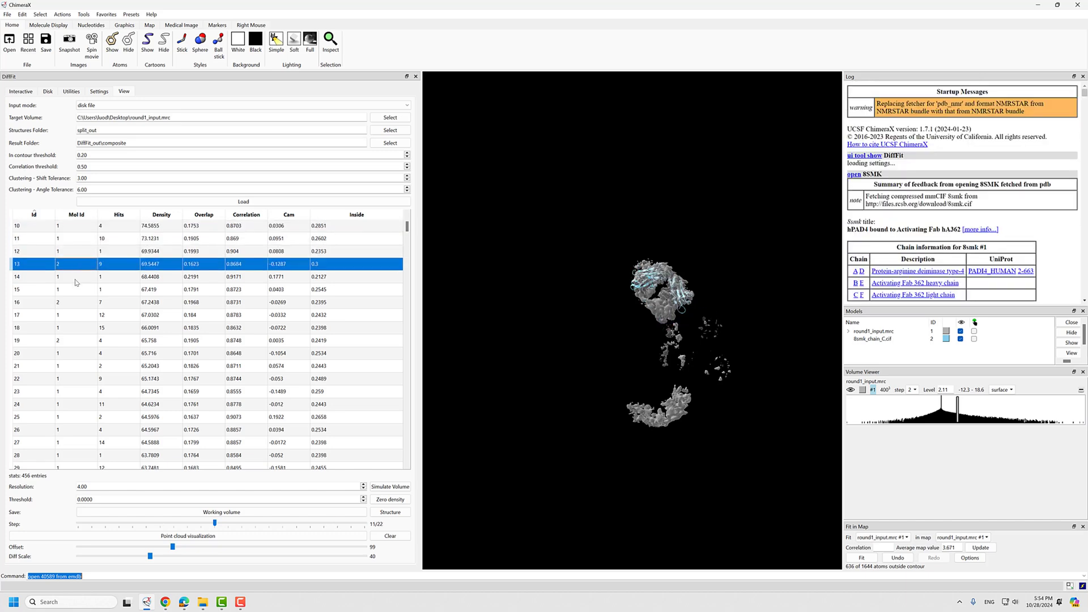
click(78, 277)
click(78, 290)
click(78, 302)
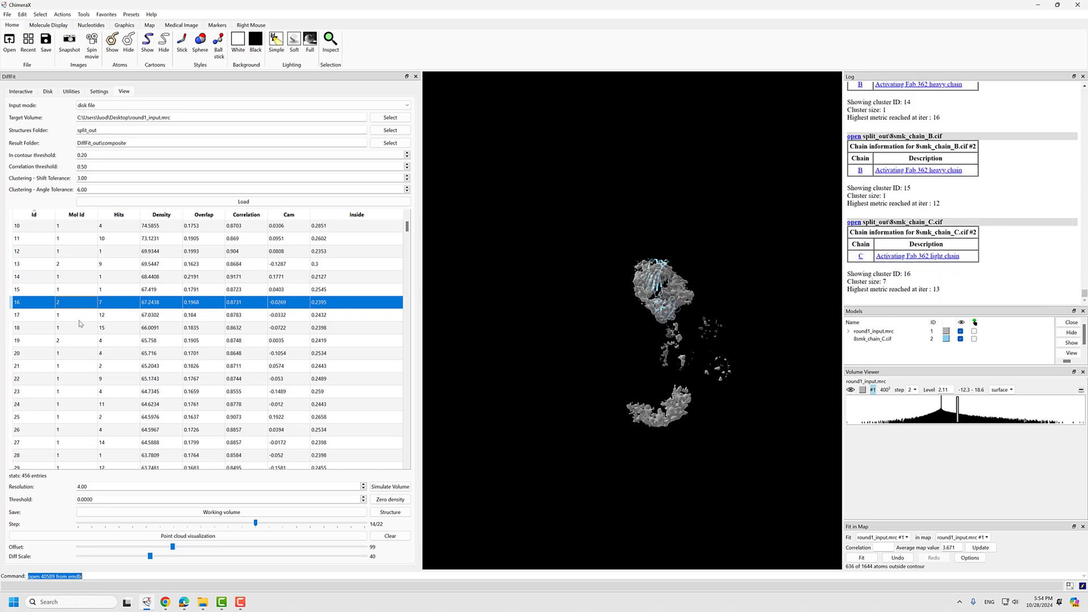
click(80, 316)
click(82, 340)
- Show the fits of clusters 20, 21 and 22 and examine the heavy chain's placement in each
scroll(82, 338, down, 2)
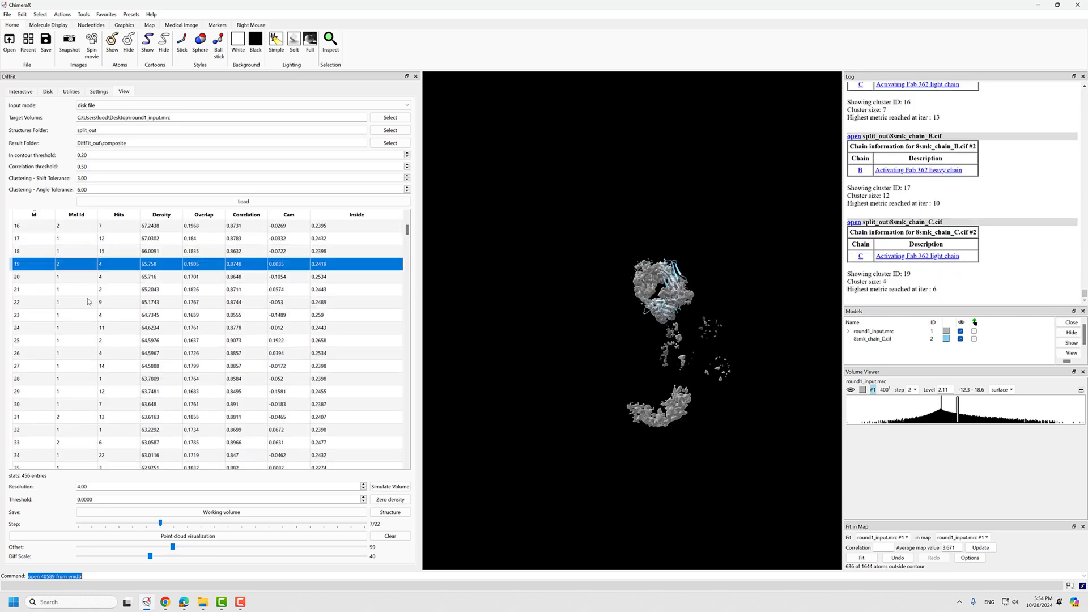
click(80, 278)
click(78, 290)
click(78, 303)
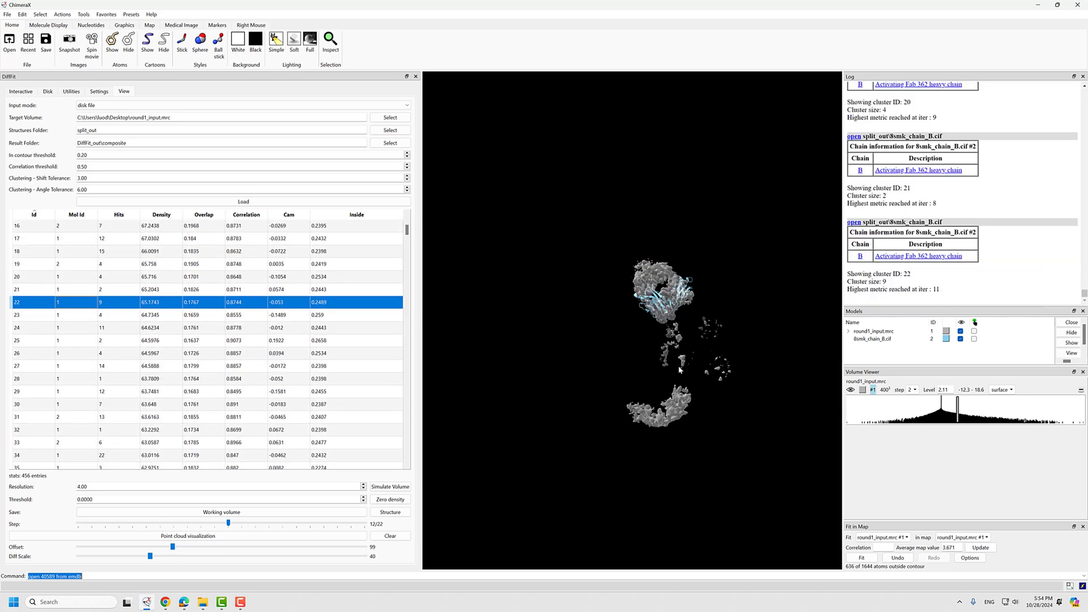
drag(691, 346, 715, 330)
- Show the top-ranked fits of clusters 1 and 2 and inspect the heavy- and light-chain placements up close
scroll(72, 233, up, 5)
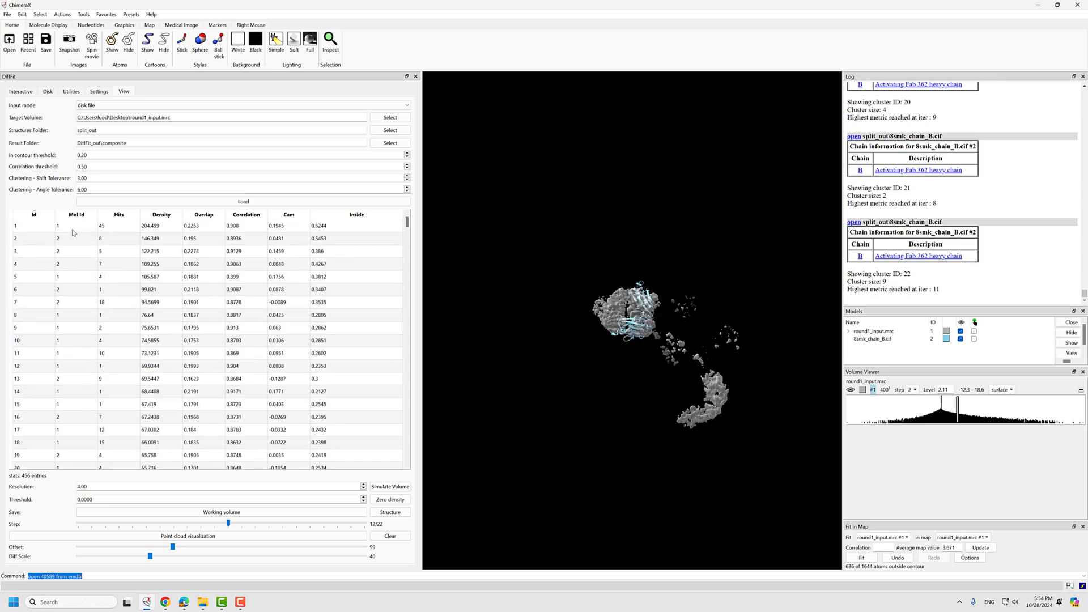
click(103, 226)
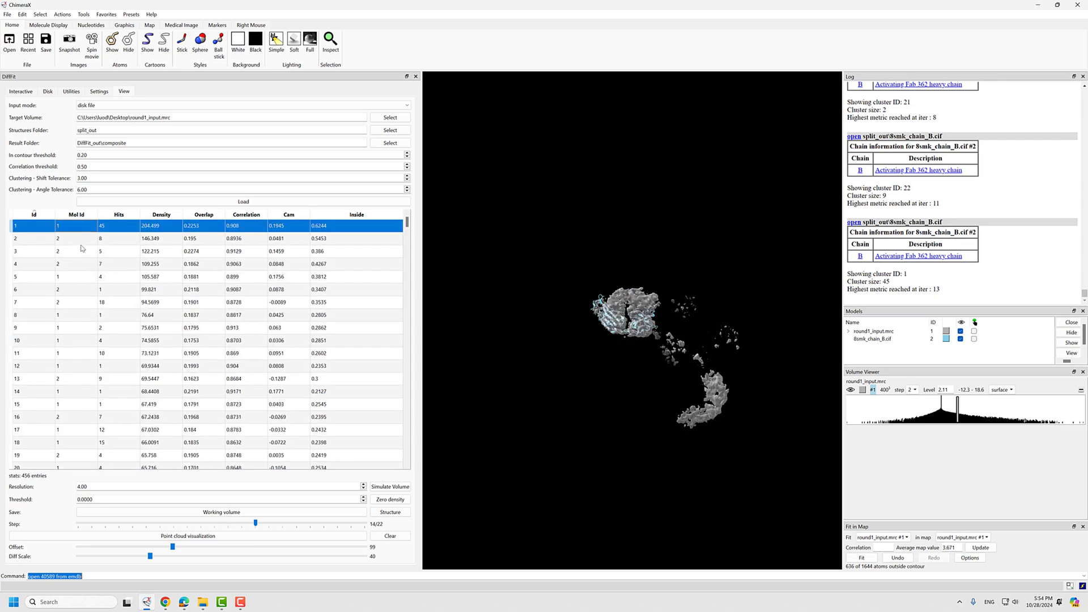
drag(665, 314, 661, 347)
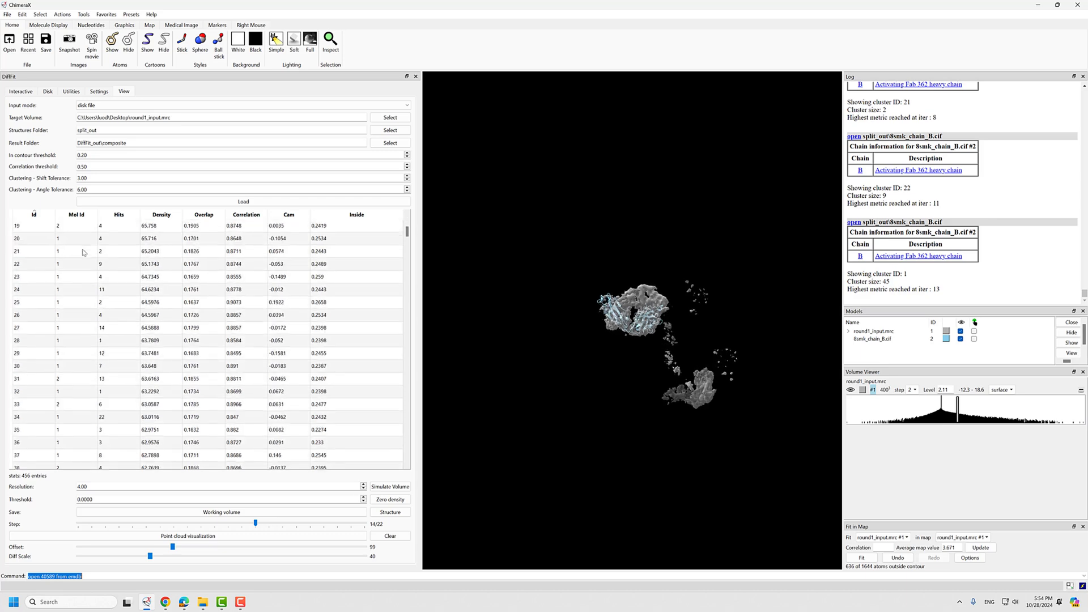
click(78, 227)
scroll(628, 274, up, 10)
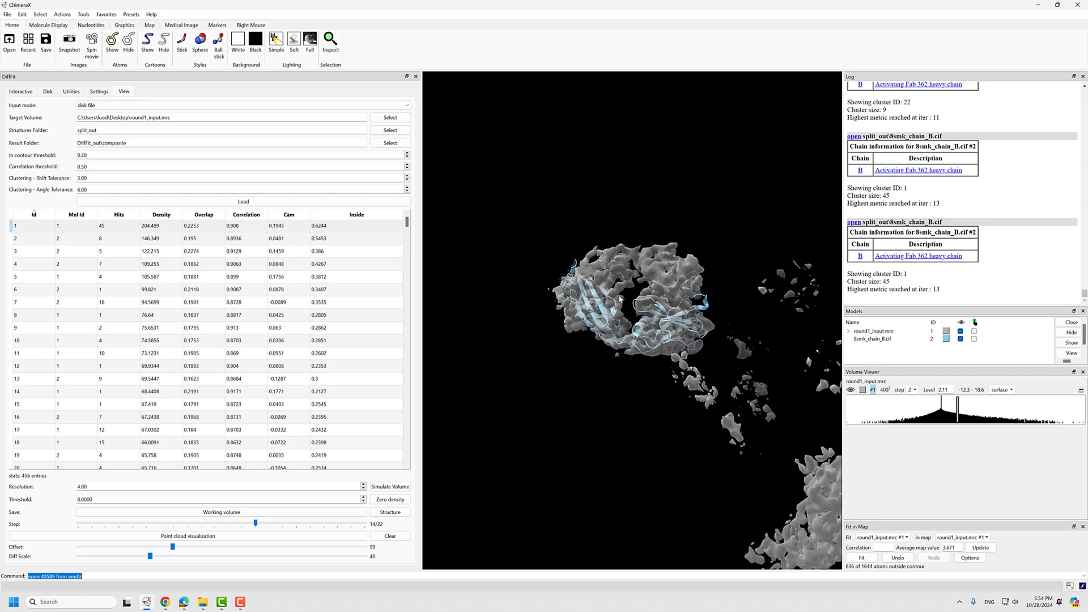
scroll(616, 290, up, 2)
scroll(628, 297, down, 5)
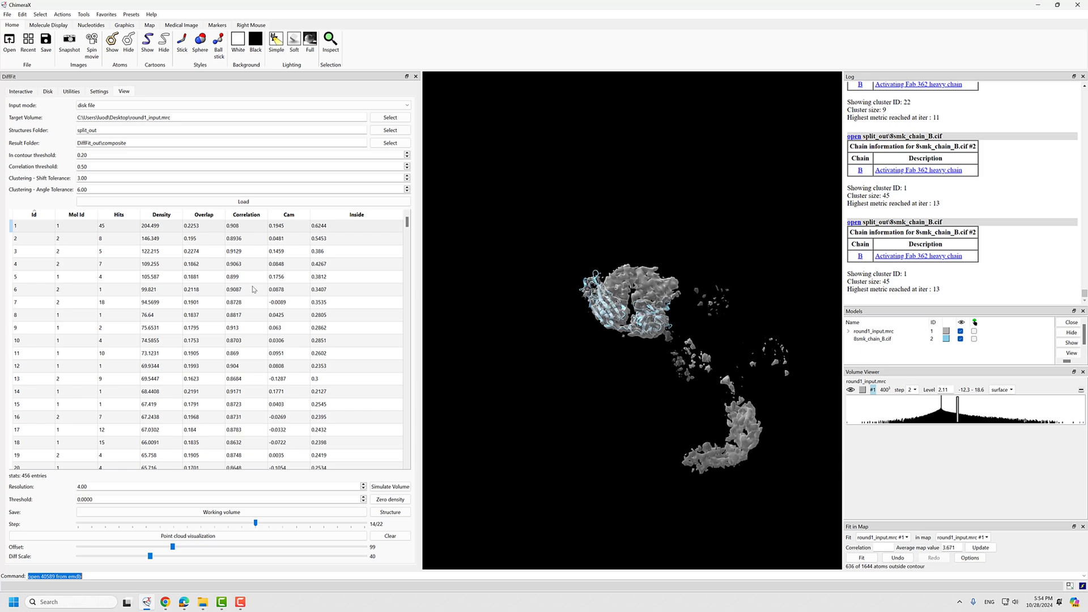
click(71, 239)
scroll(644, 362, up, 3)
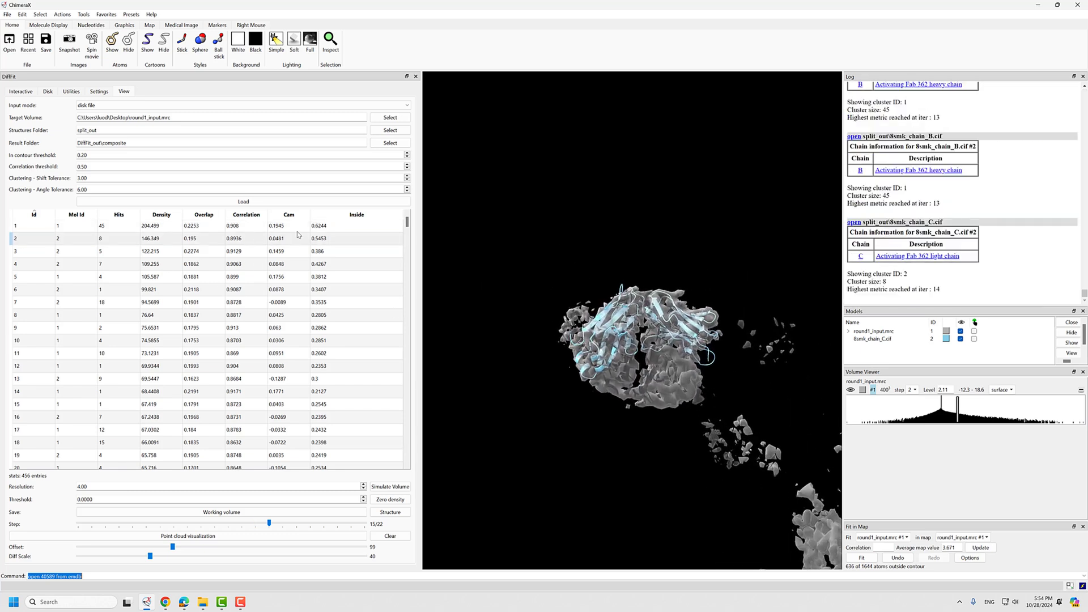
- Reload the fit of cluster 2 and inspect the light chain's placement in the map from several angles
drag(659, 362, 637, 391)
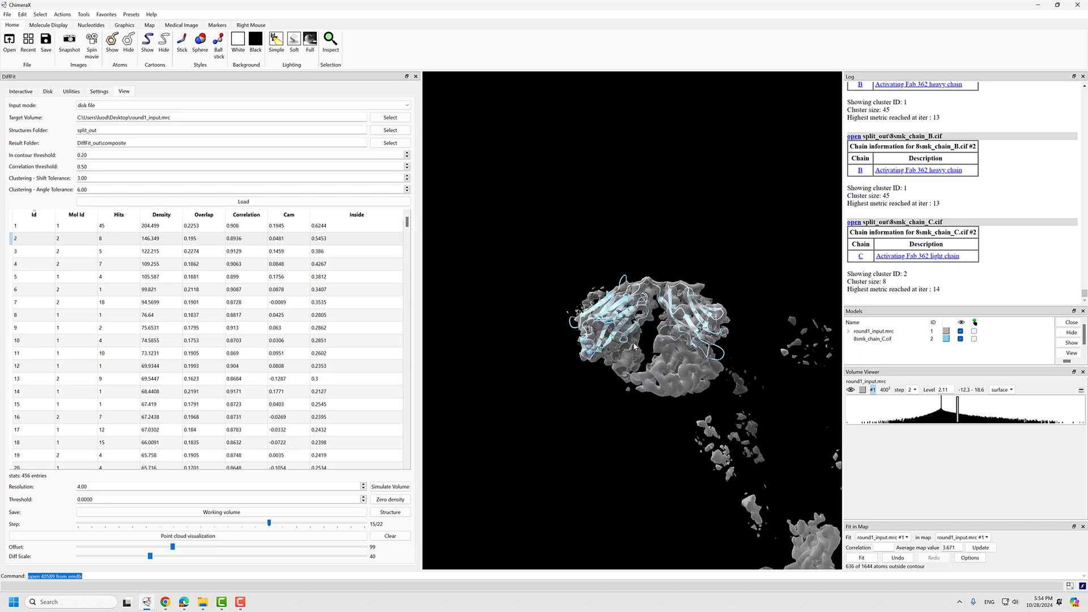
click(75, 240)
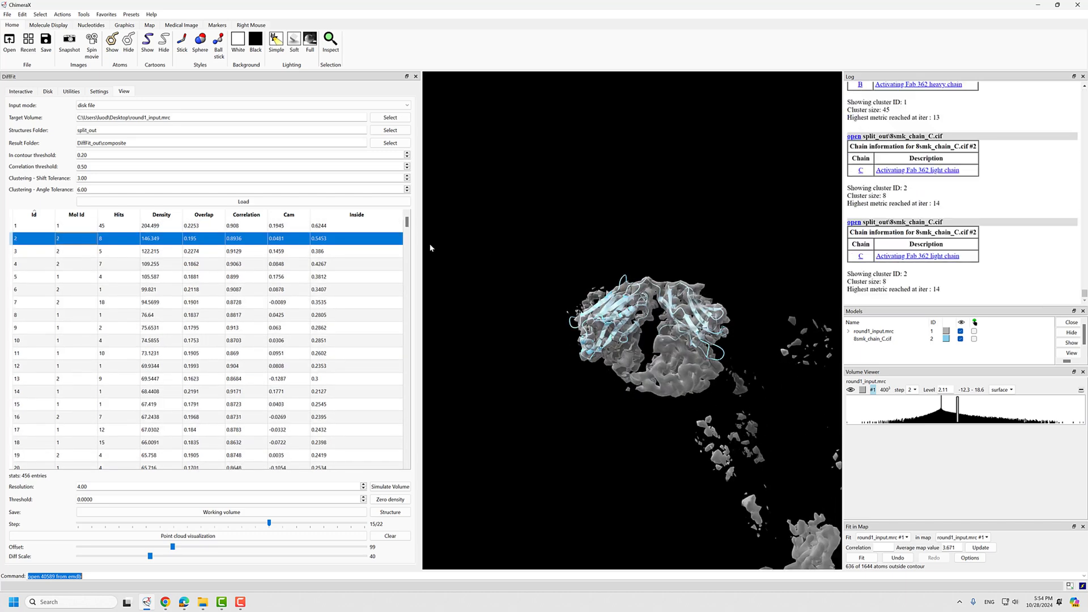
scroll(269, 320, down, 10)
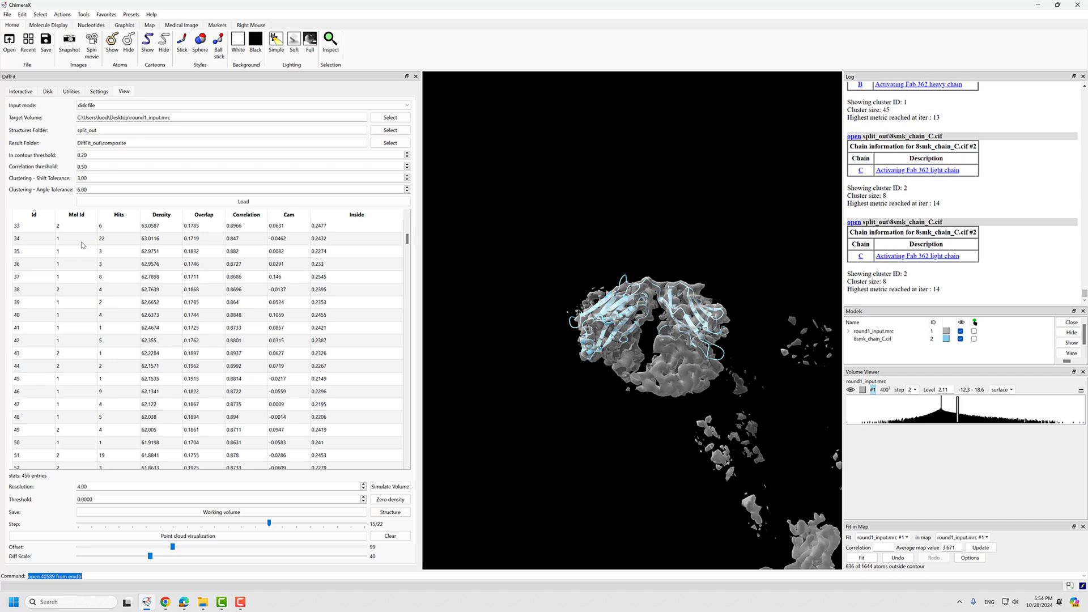
scroll(81, 245, up, 10)
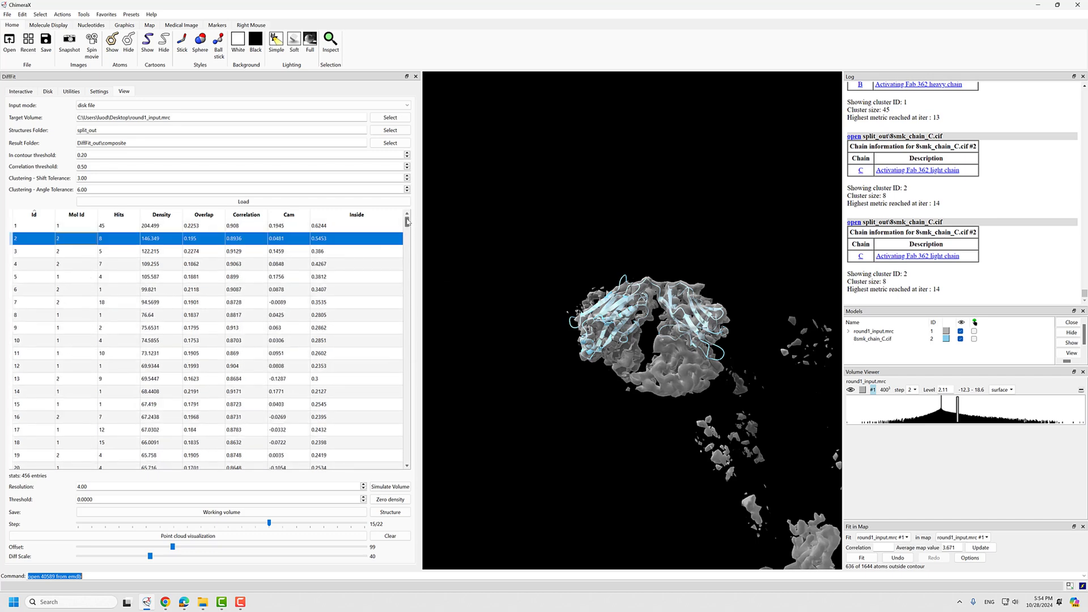
drag(631, 332, 581, 385)
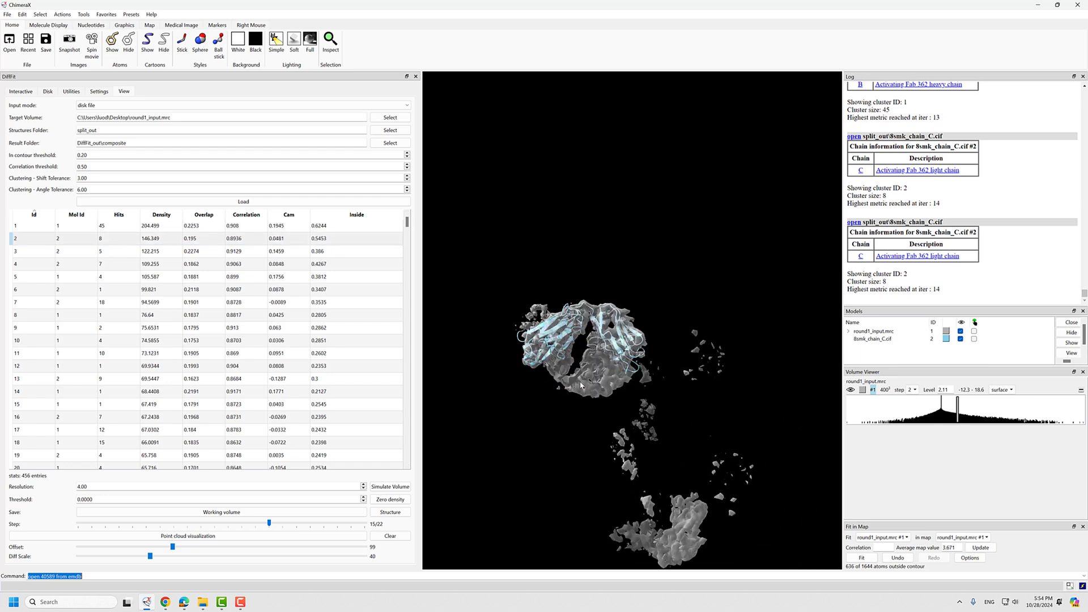
drag(596, 344, 546, 374)
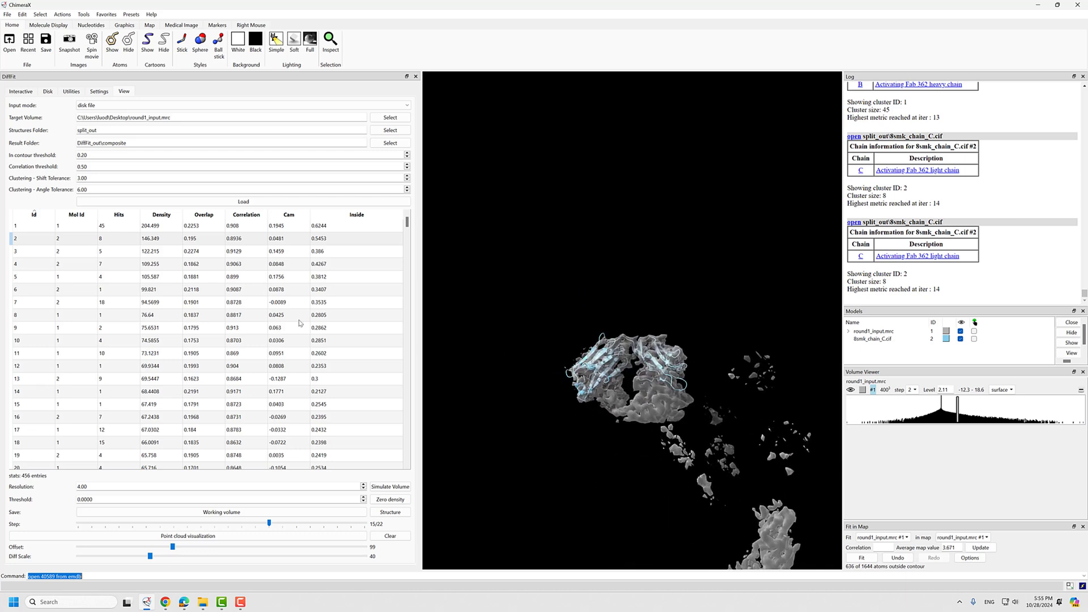
- Show the heavy-chain fit of cluster 1 and refine 8smk_chain_B.cif in round1_input.mrc with Fit in Map
click(83, 229)
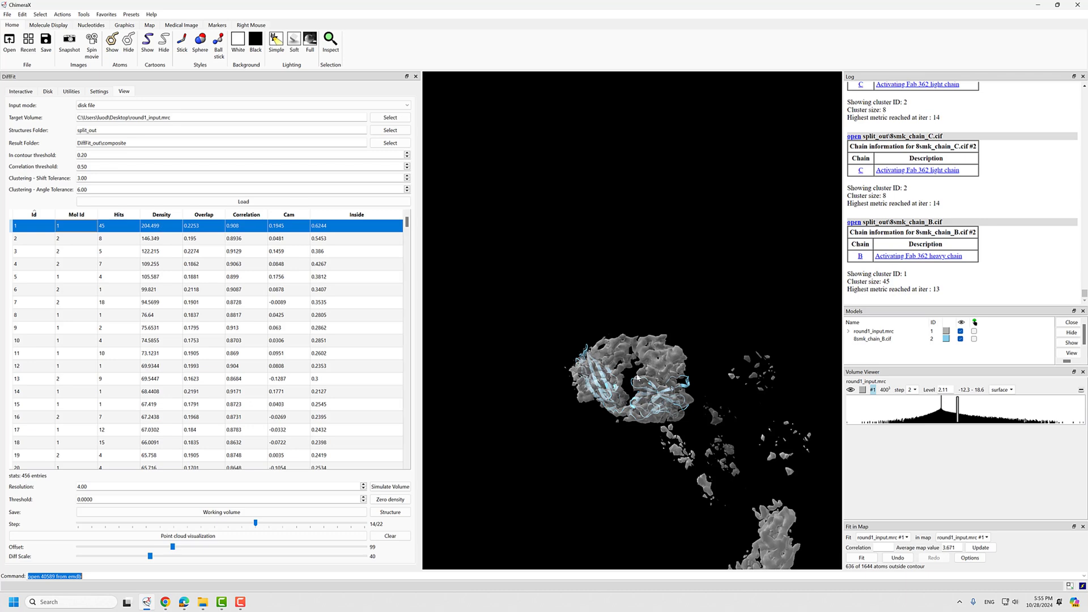
drag(637, 377, 624, 397)
click(74, 229)
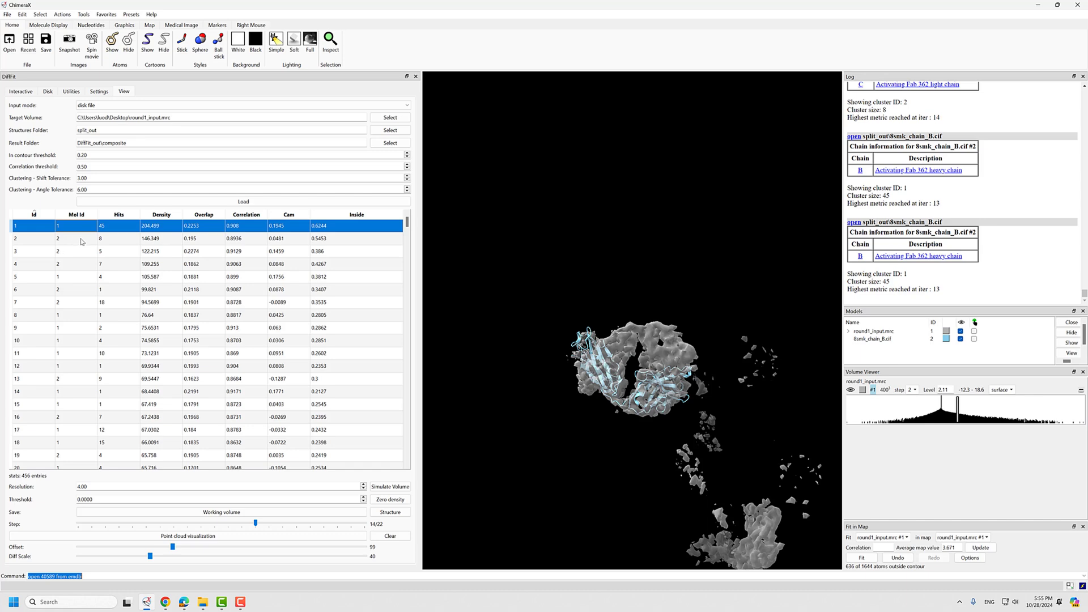
scroll(570, 424, up, 8)
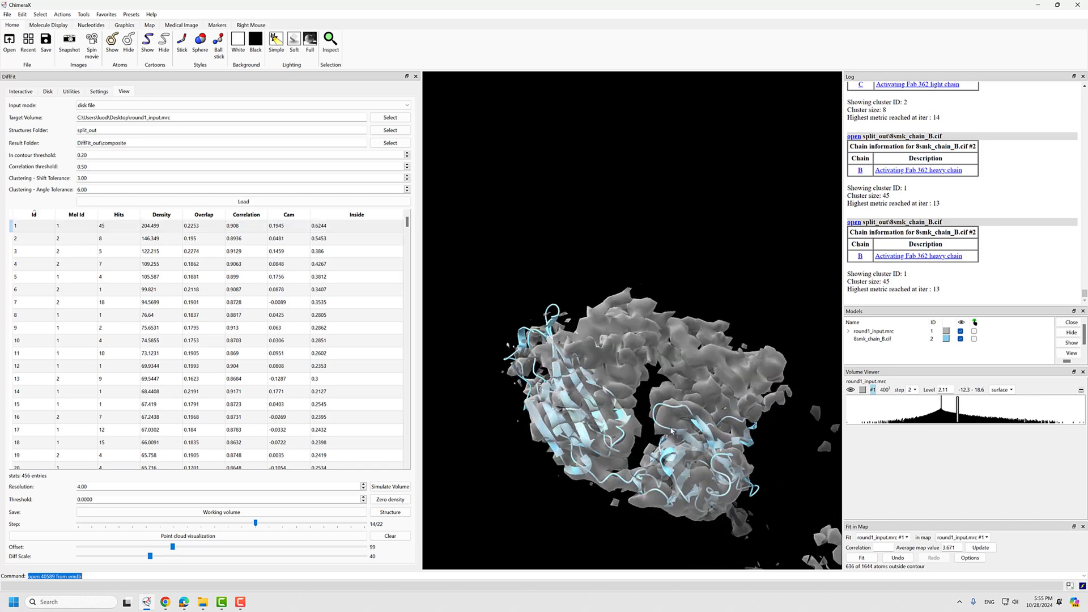
scroll(634, 464, down, 6)
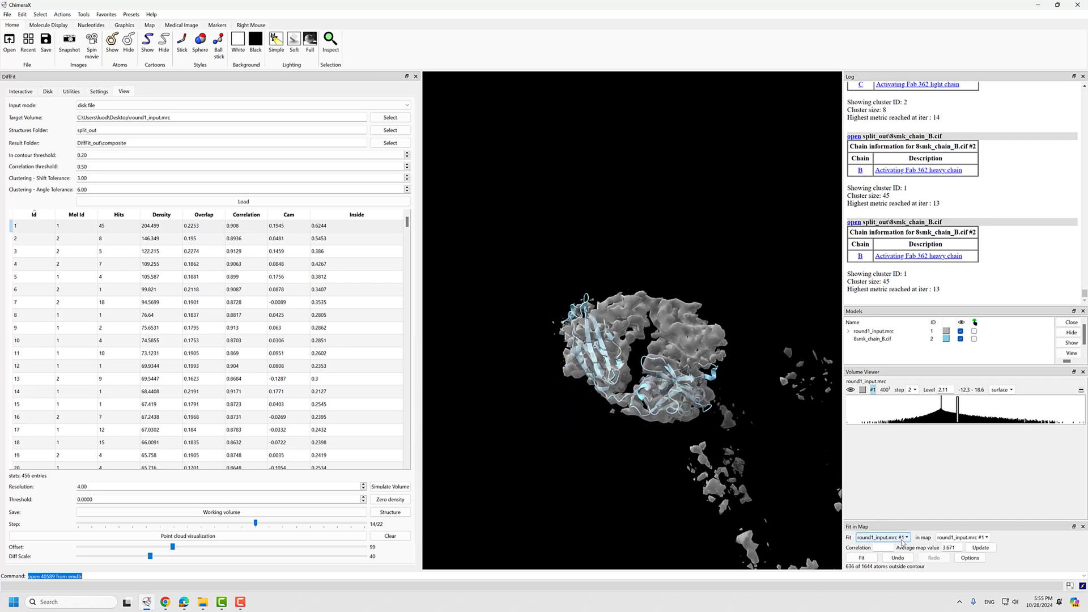
click(903, 542)
click(894, 569)
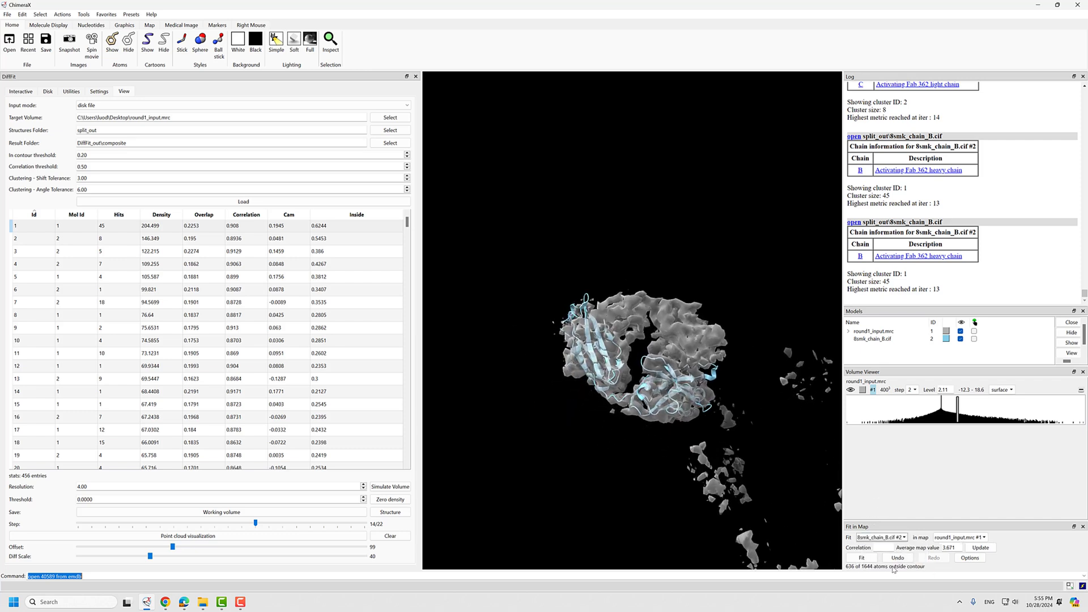
click(862, 558)
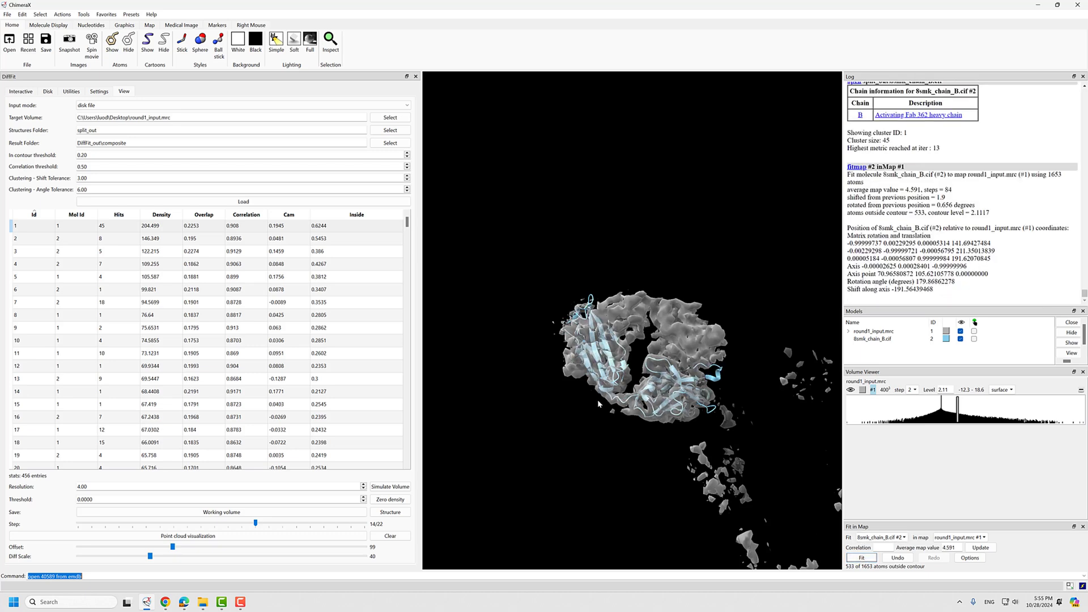
mouse_move(575, 417)
mouse_down()
mouse_move(560, 426)
mouse_move(538, 411)
mouse_move(583, 422)
mouse_up()
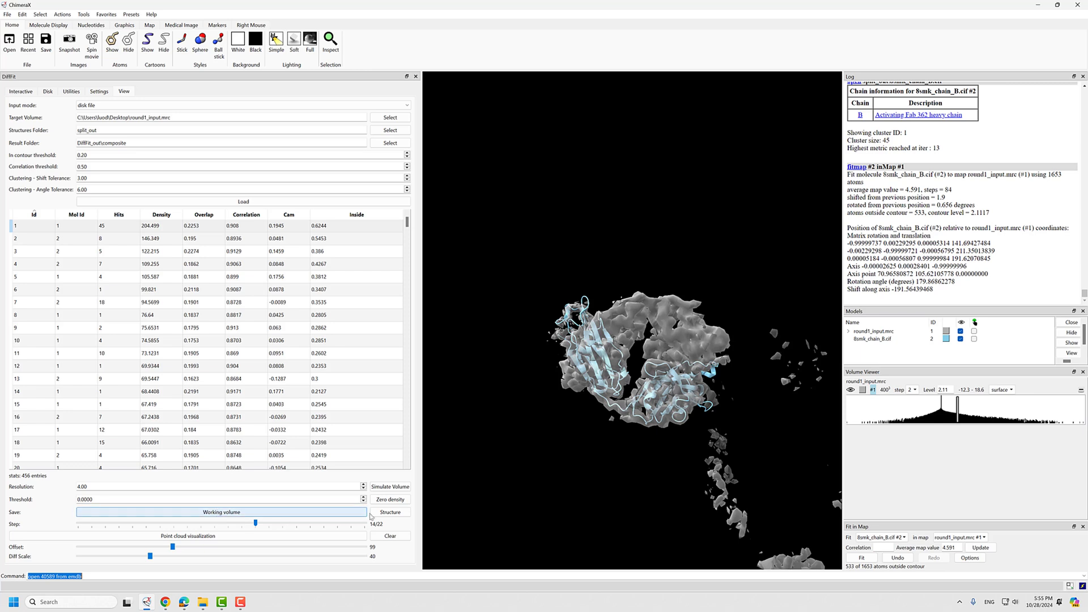
- Save the refined heavy-chain structure as B2 in the Composite_res folder, overwriting the existing file
click(390, 513)
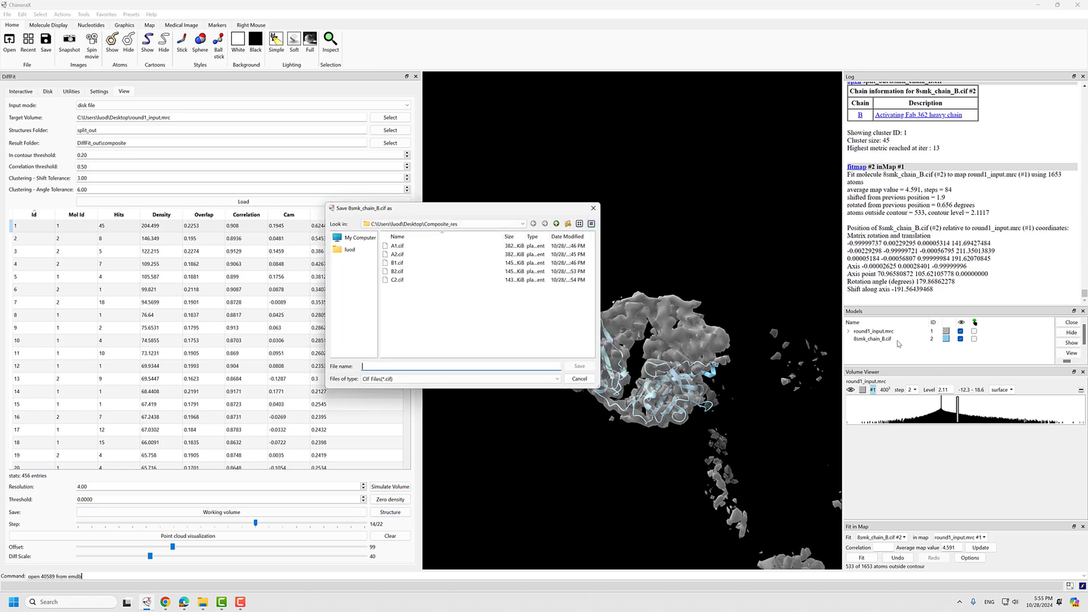
click(411, 272)
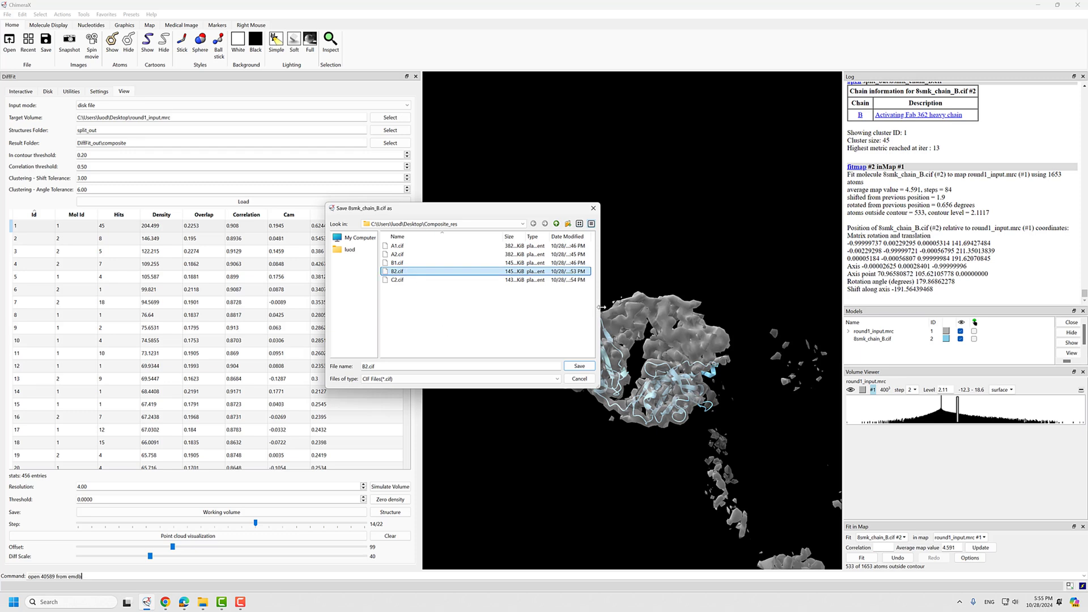
drag(601, 307, 841, 308)
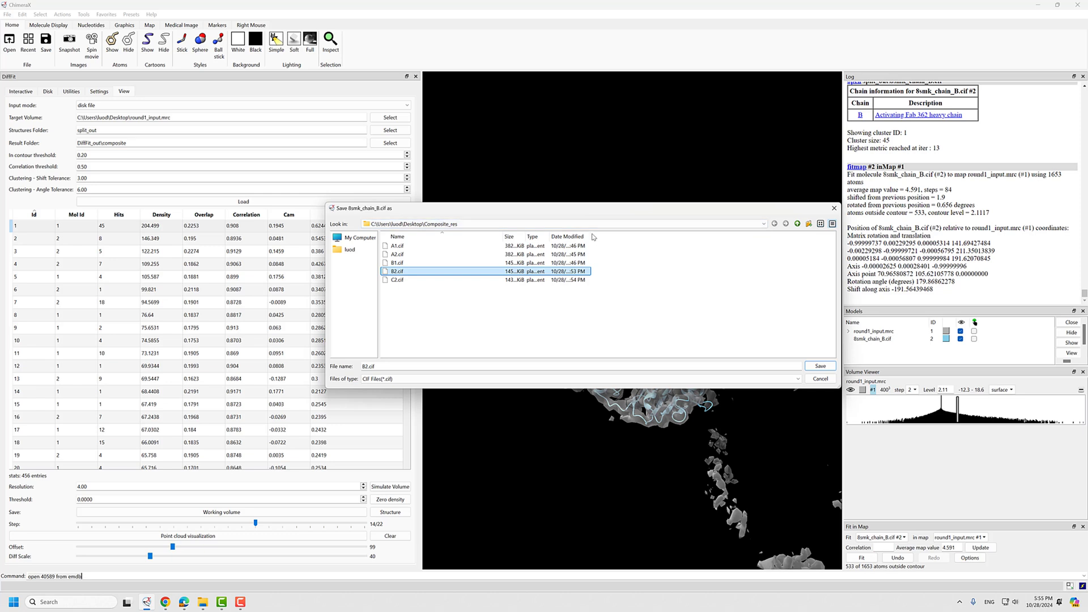
drag(592, 237, 663, 237)
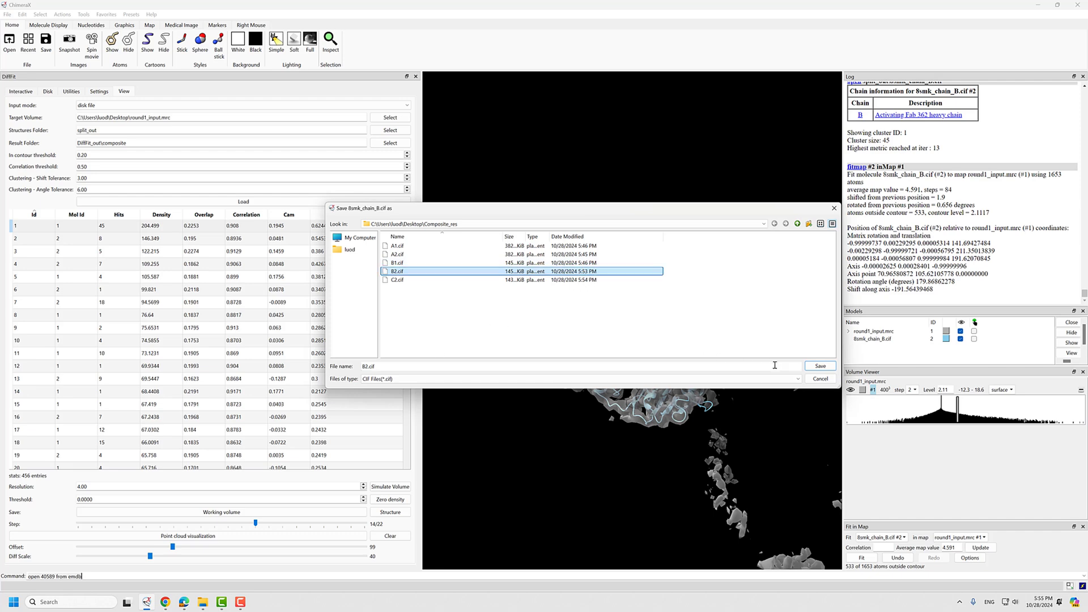
click(438, 362)
key(BackSpace)
key(BackSpace)
key(BackSpace)
key(BackSpace)
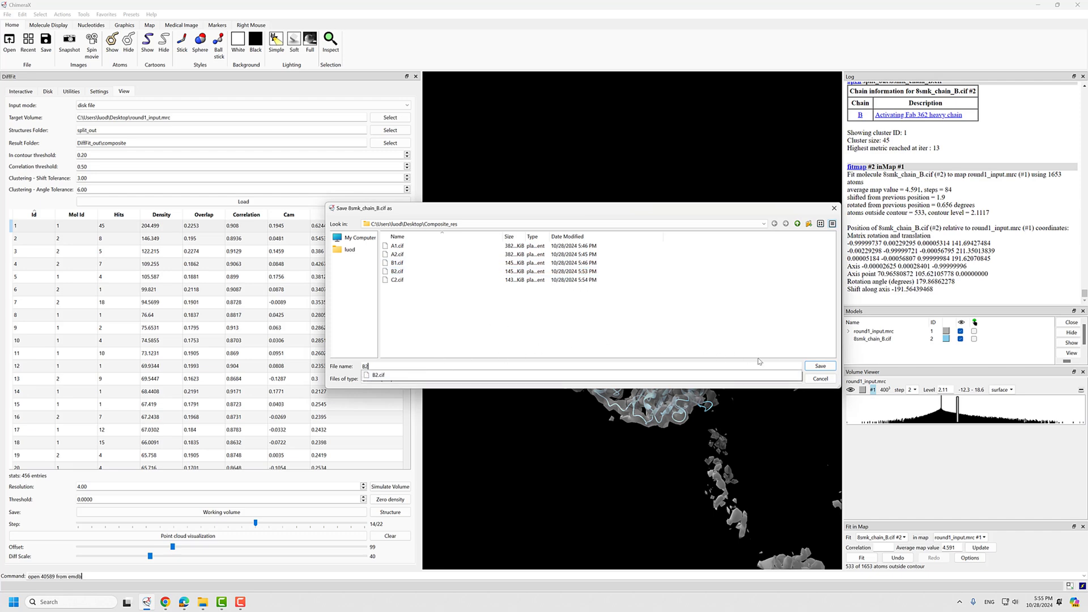
click(821, 366)
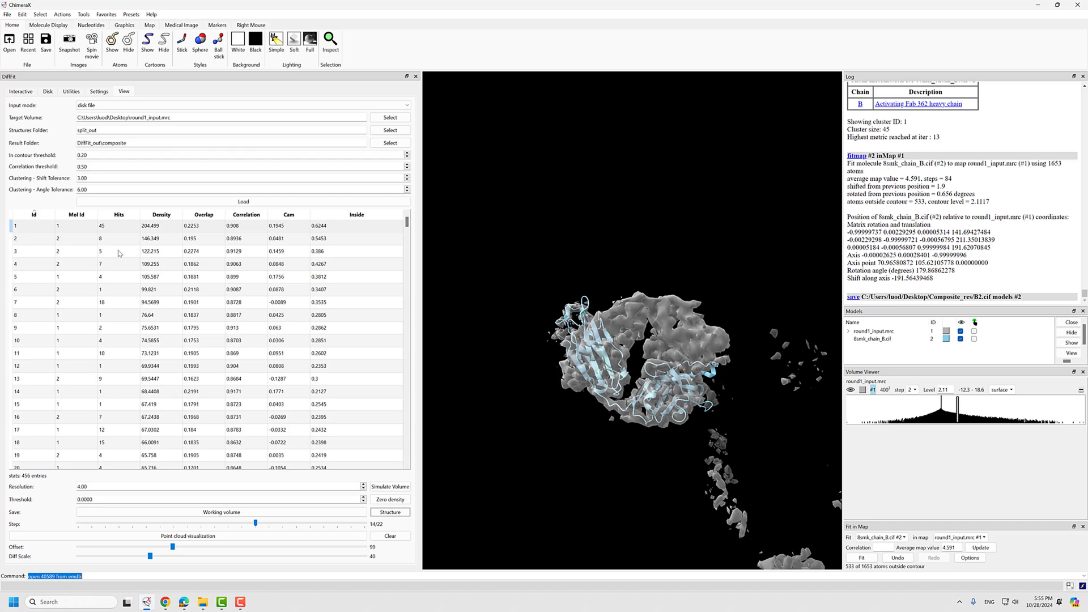
- Show the light-chain fit of cluster 2 and refine 8smk_chain_C.cif in round1_input.mrc with Fit in Map
click(78, 238)
drag(669, 351, 708, 356)
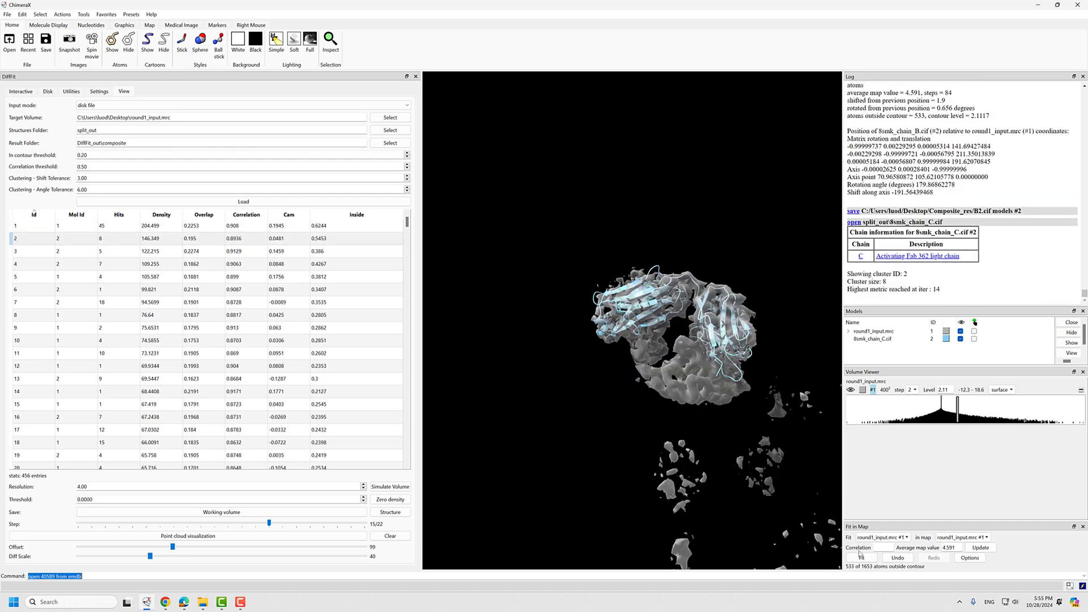
click(882, 538)
click(884, 561)
click(862, 558)
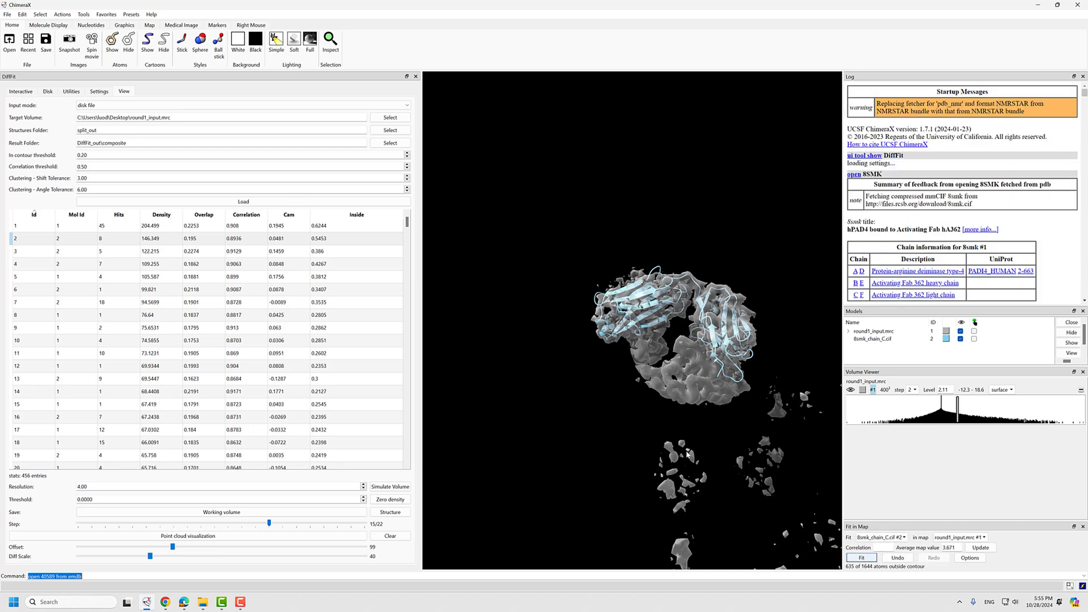
- Save the refined light-chain structure of cluster 2 as C2 in the Composite_res folder, replacing the existing file
click(390, 512)
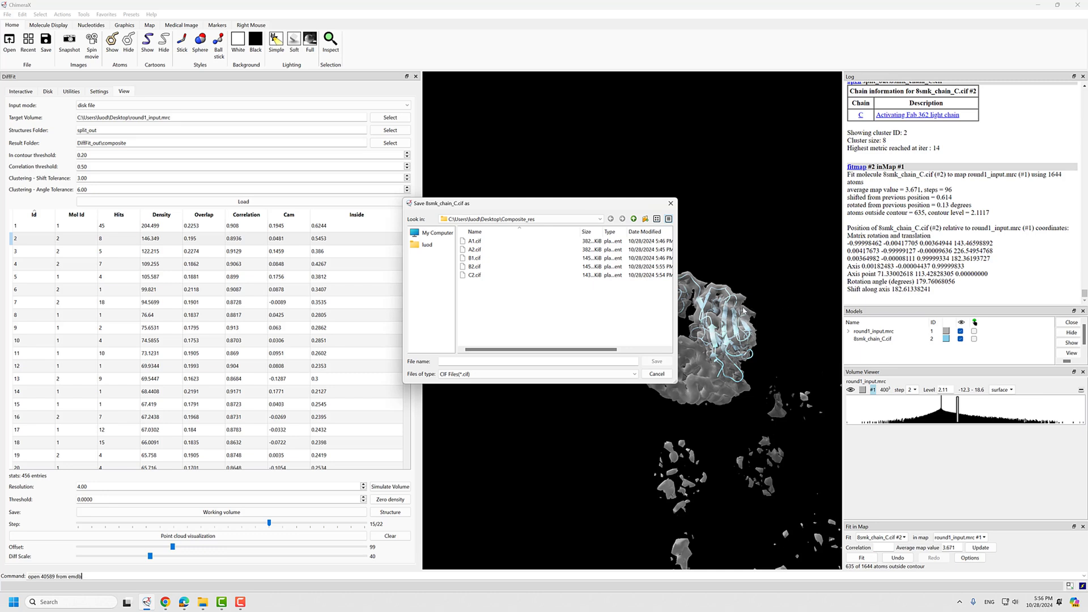
click(475, 274)
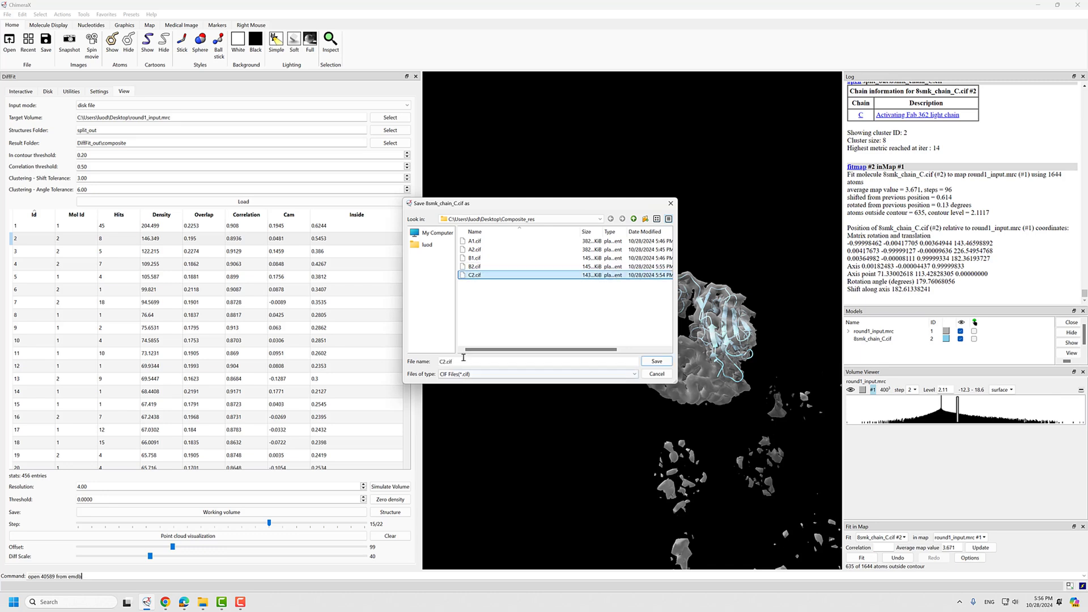
click(476, 362)
key(BackSpace)
key(BackSpace)
key(BackSpace)
key(BackSpace)
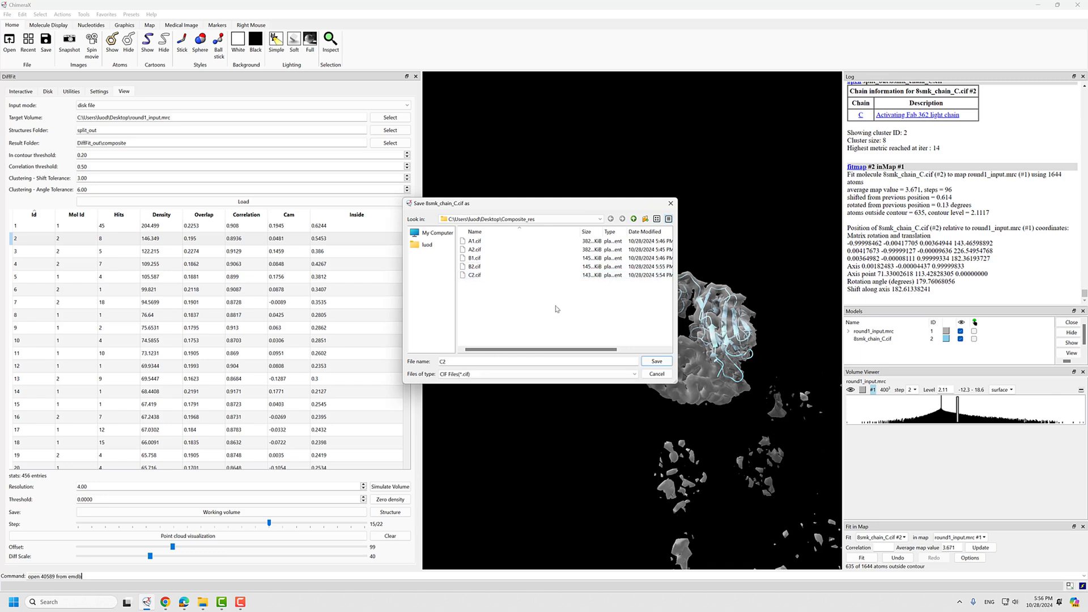
click(655, 361)
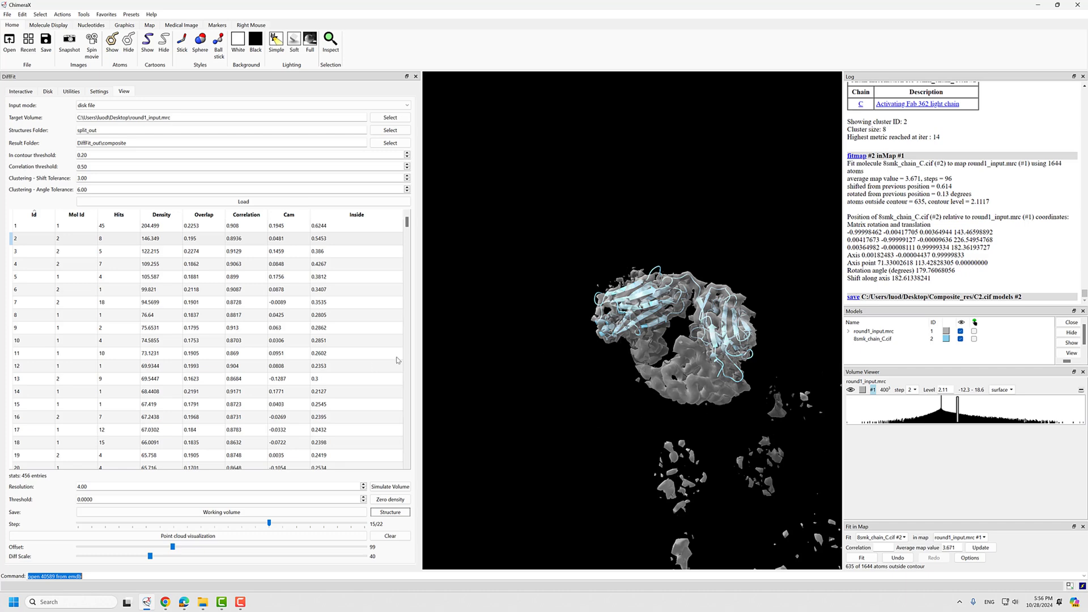
- Show the fit of cluster 3 and examine how the light chain sits in the density
click(96, 255)
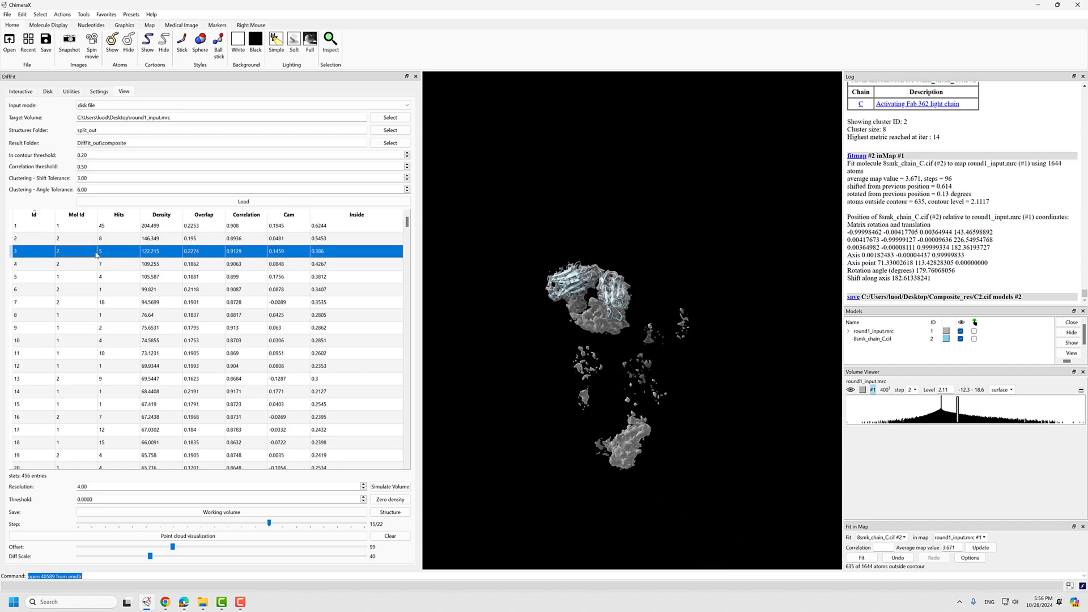
drag(614, 339, 583, 335)
scroll(583, 335, up, 5)
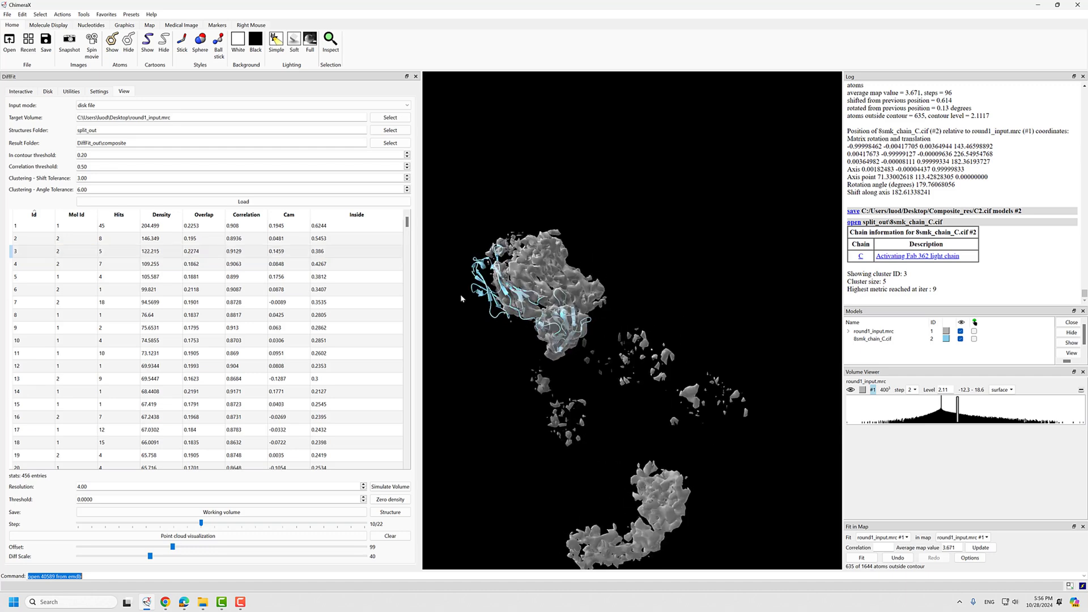
drag(491, 286, 501, 311)
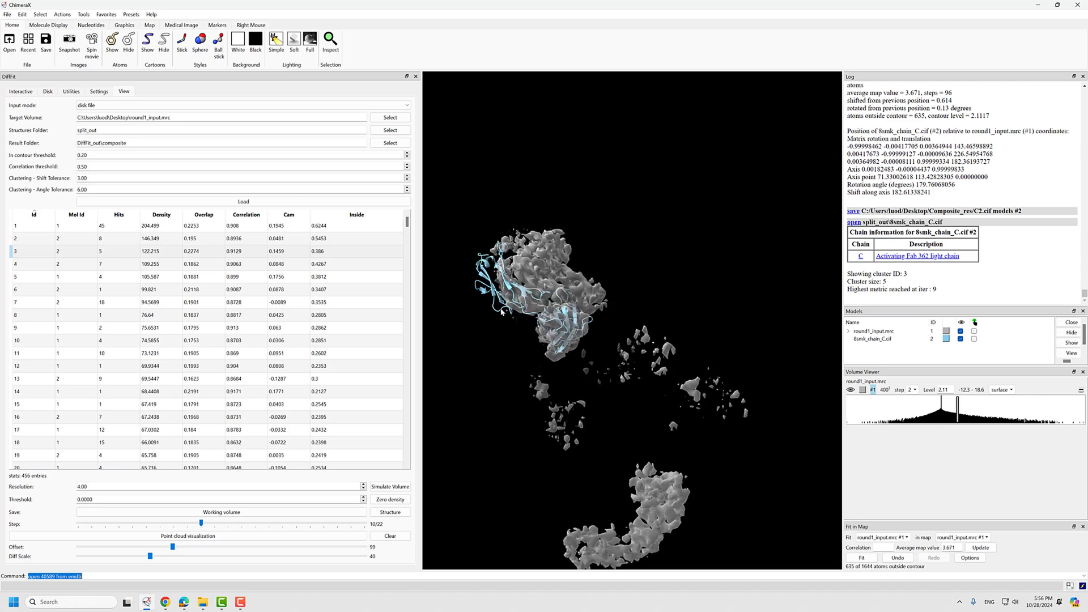
- Show the light-chain fit of cluster 4, inspect it up close, and refine 8smk_chain_C.cif in round1_input.mrc with Fit in Map
click(80, 268)
drag(558, 439, 584, 420)
right_drag(583, 419, 553, 302)
scroll(551, 298, up, 5)
drag(551, 299, 493, 354)
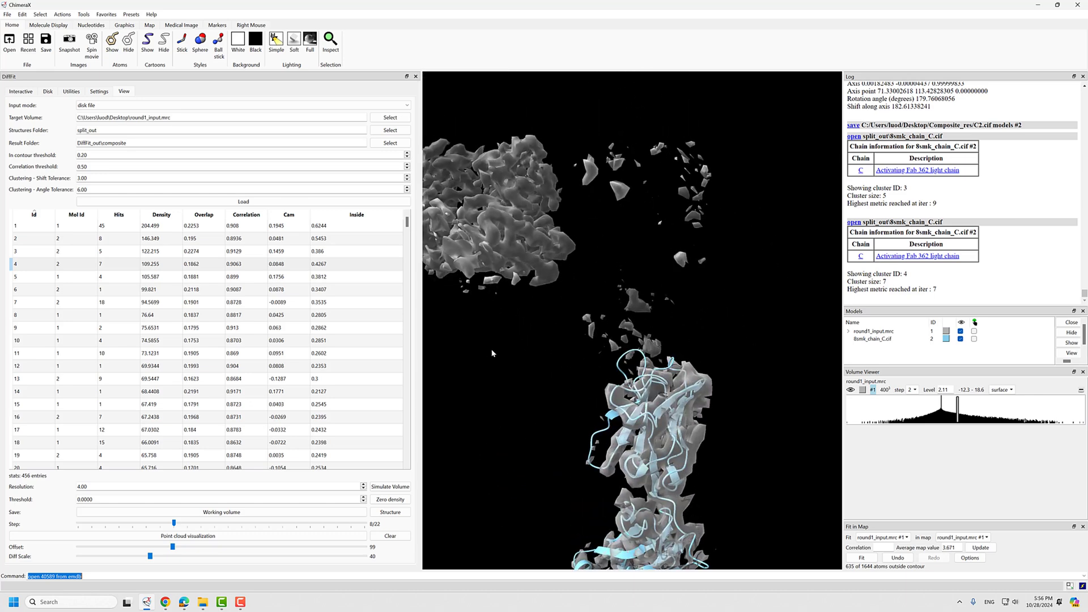
right_drag(587, 443, 588, 340)
scroll(589, 343, up, 5)
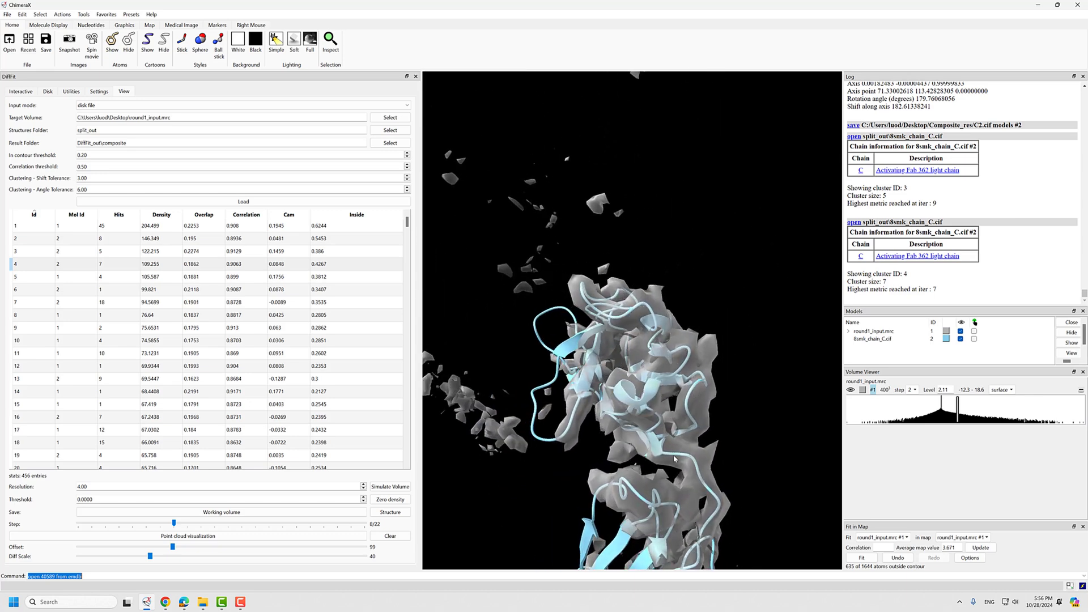
scroll(708, 542, down, 5)
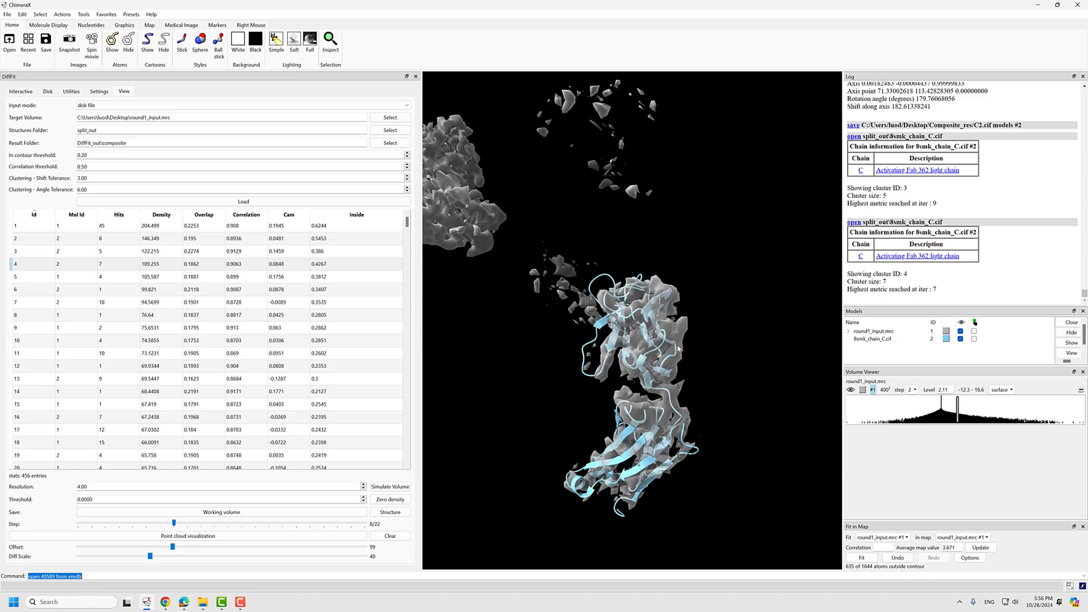
click(881, 537)
click(879, 557)
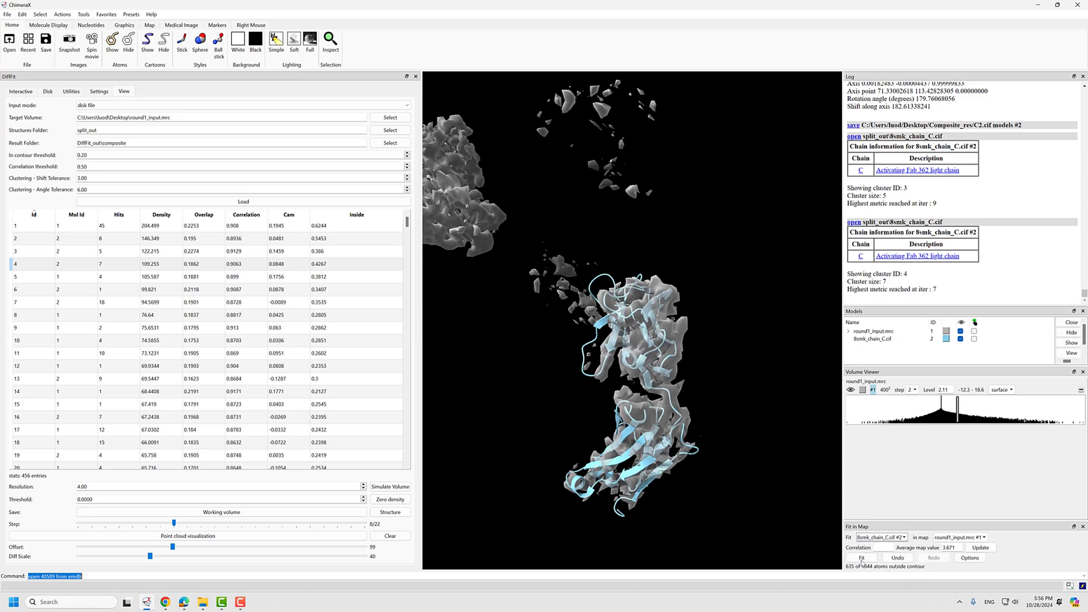
click(861, 558)
drag(595, 391, 568, 393)
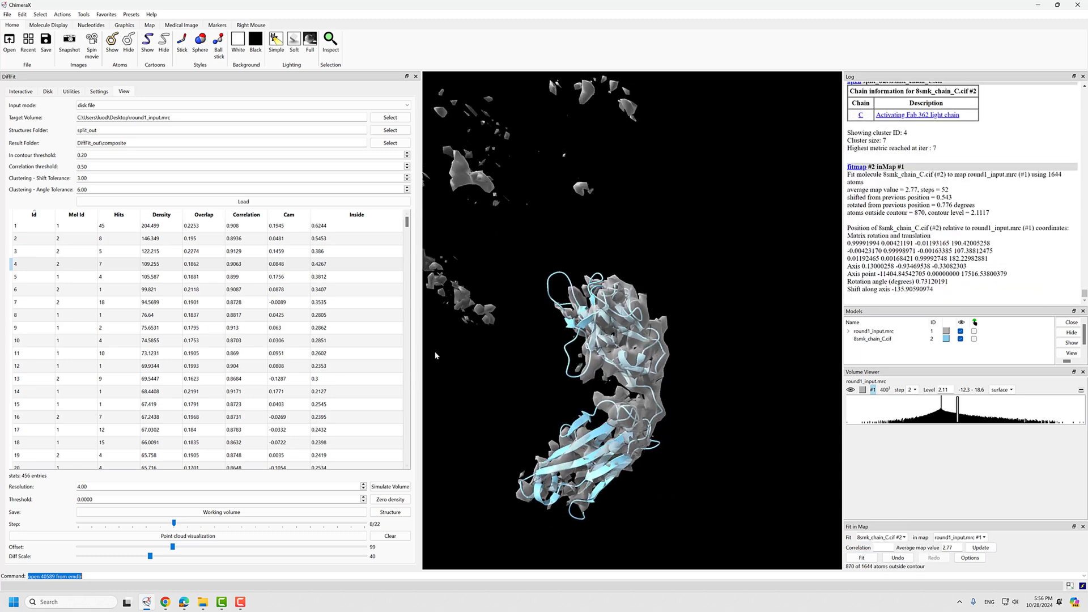
- Save the refined light-chain structure of cluster 4 as C1 in the Composite_res folder
click(390, 512)
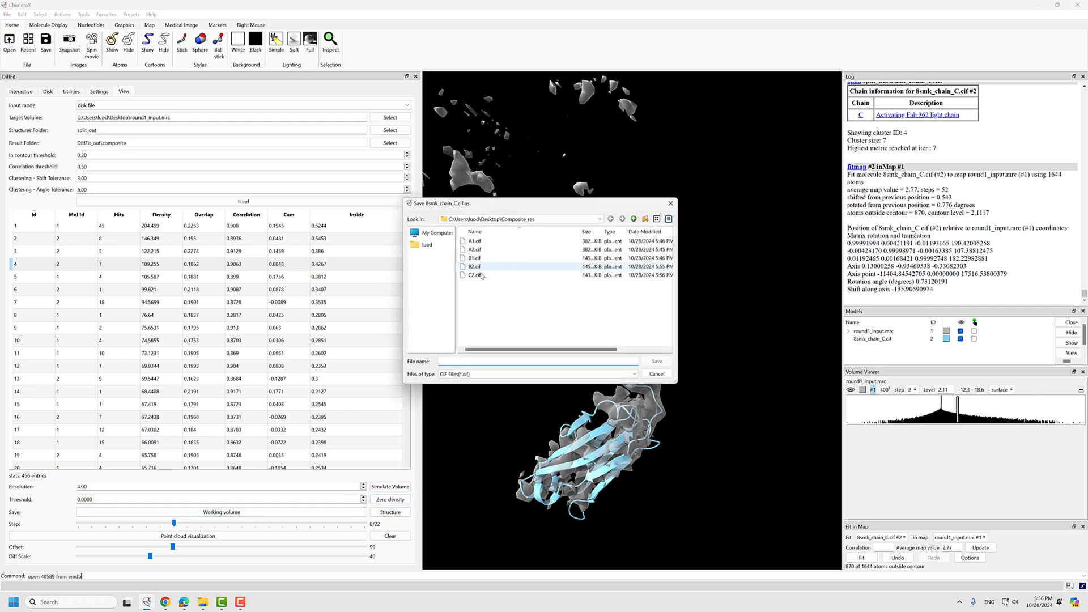
click(494, 311)
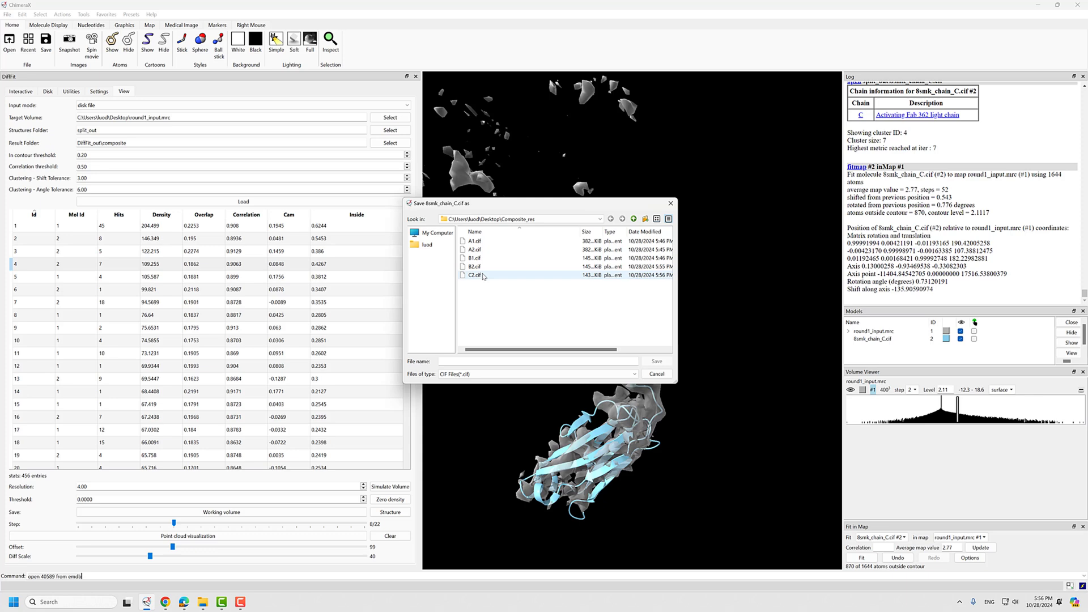
click(462, 362)
text(C1)
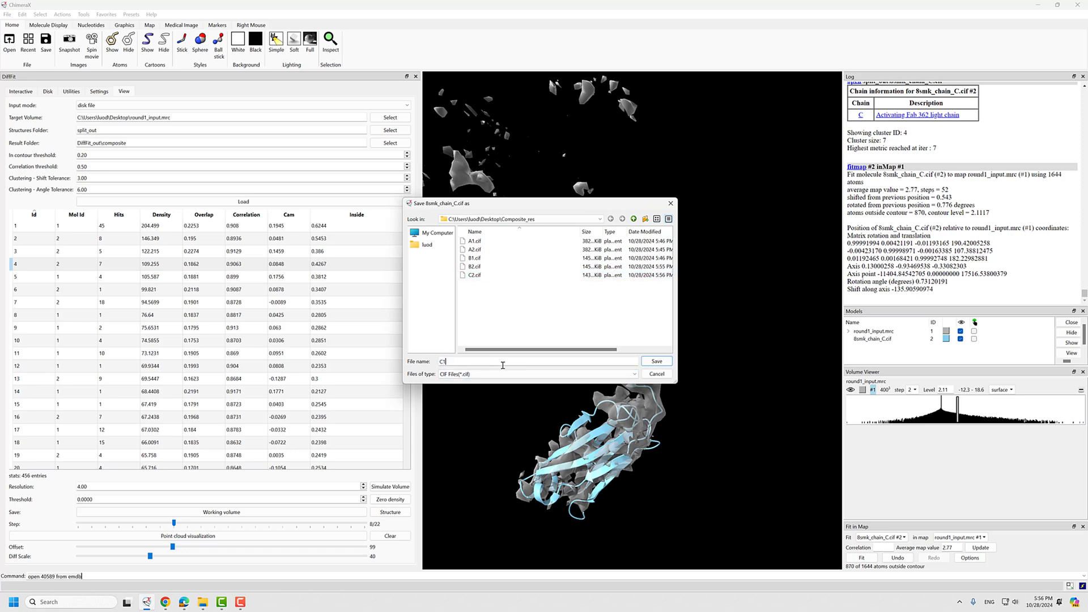
click(663, 360)
- Simulate a volume from the cluster 4 light-chain fit and zero its density in a working volume
scroll(532, 258, down, 7)
drag(531, 258, 549, 298)
drag(588, 357, 613, 392)
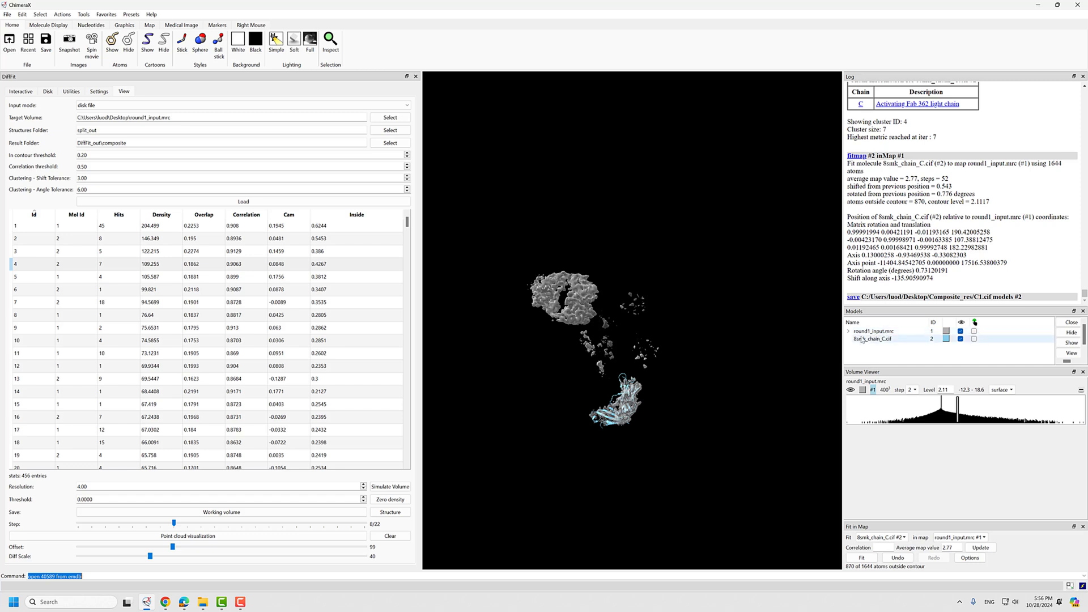
drag(657, 347, 533, 386)
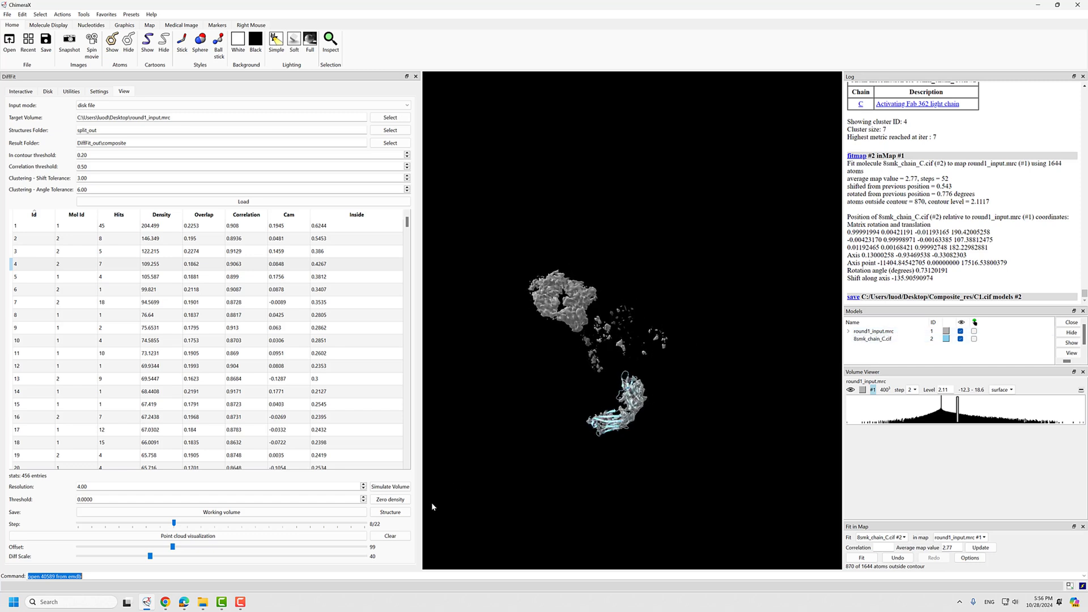
click(391, 487)
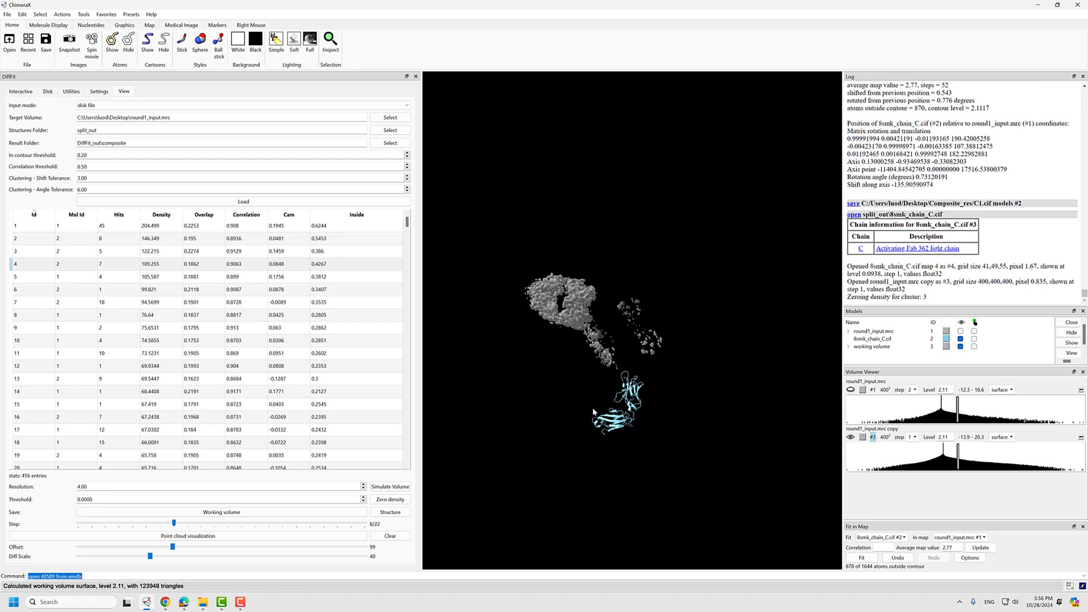
- Refine the heavy-chain fit of cluster 1 in round1_input.mrc with Fit in Map and zero its simulated density in the working volume
click(64, 230)
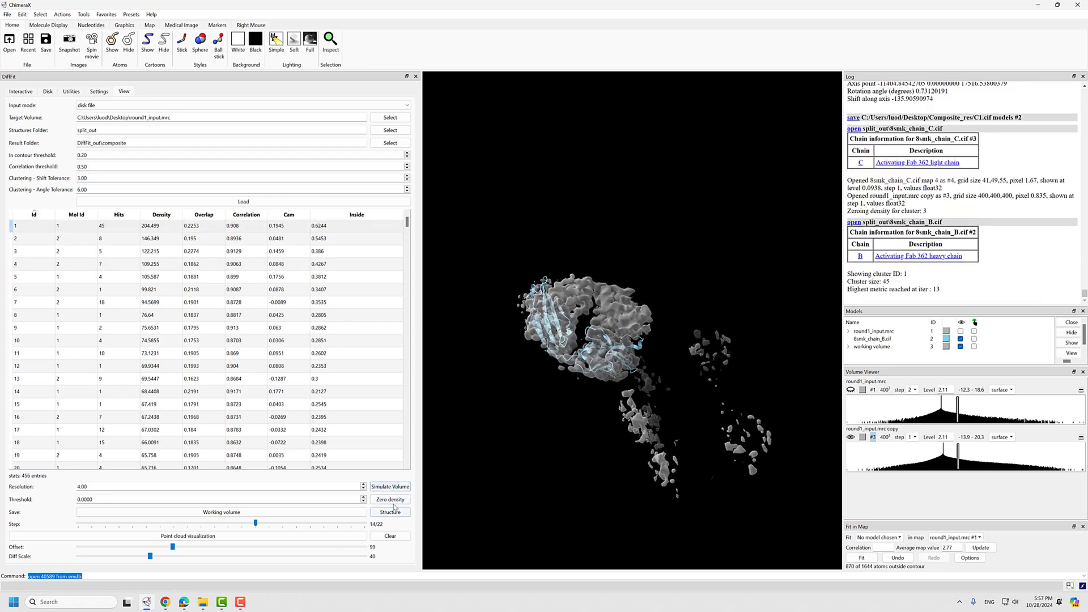
click(878, 537)
click(876, 567)
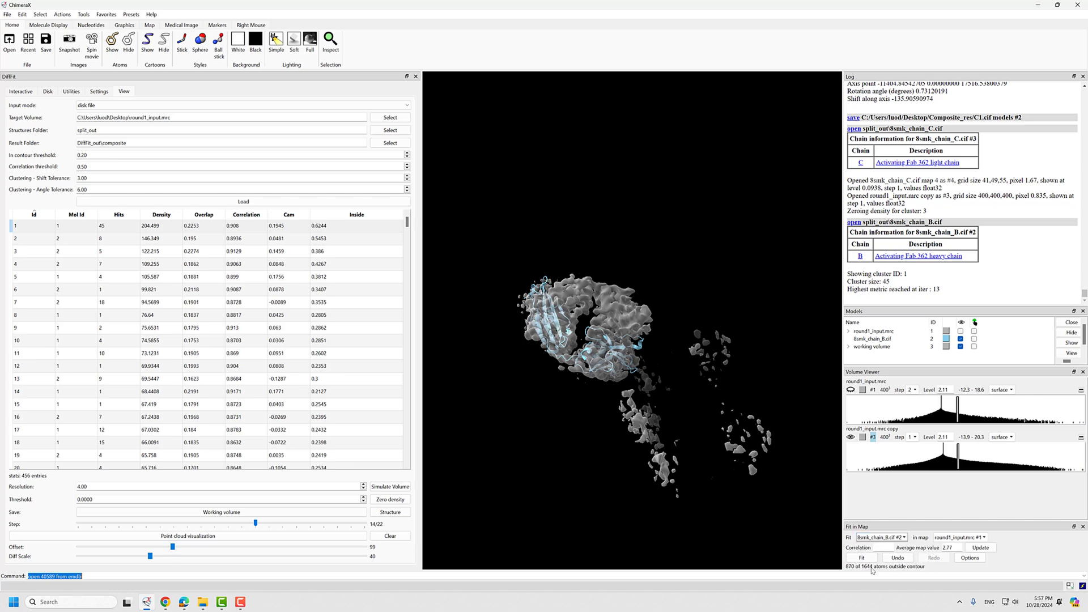
click(862, 558)
click(392, 487)
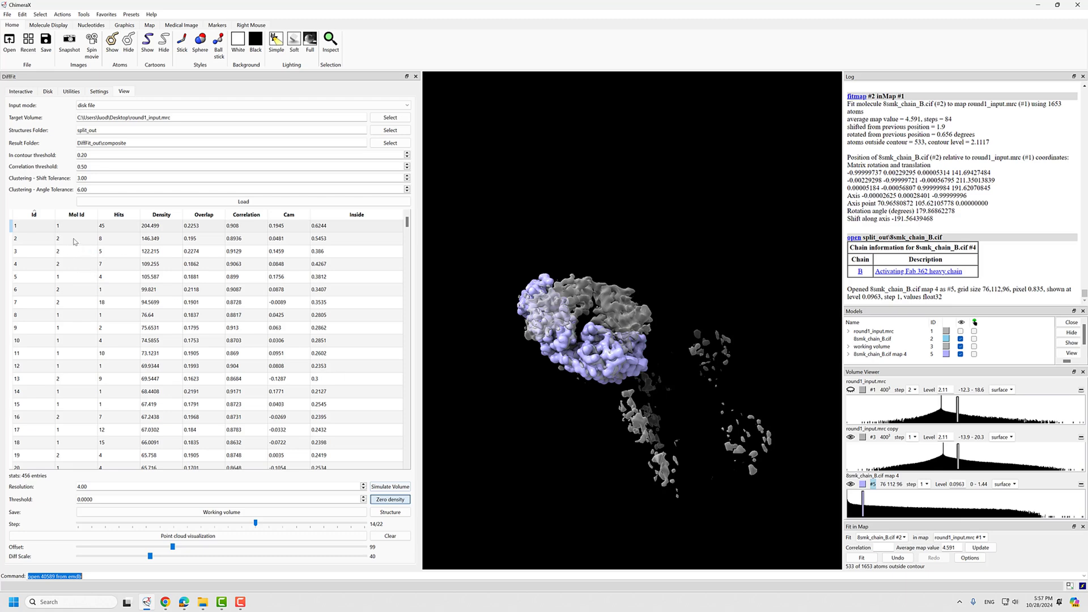
- Show the light-chain fit of cluster 2 and refine 8smk_chain_C.cif against round1_input.mrc using Fit in Map
click(74, 242)
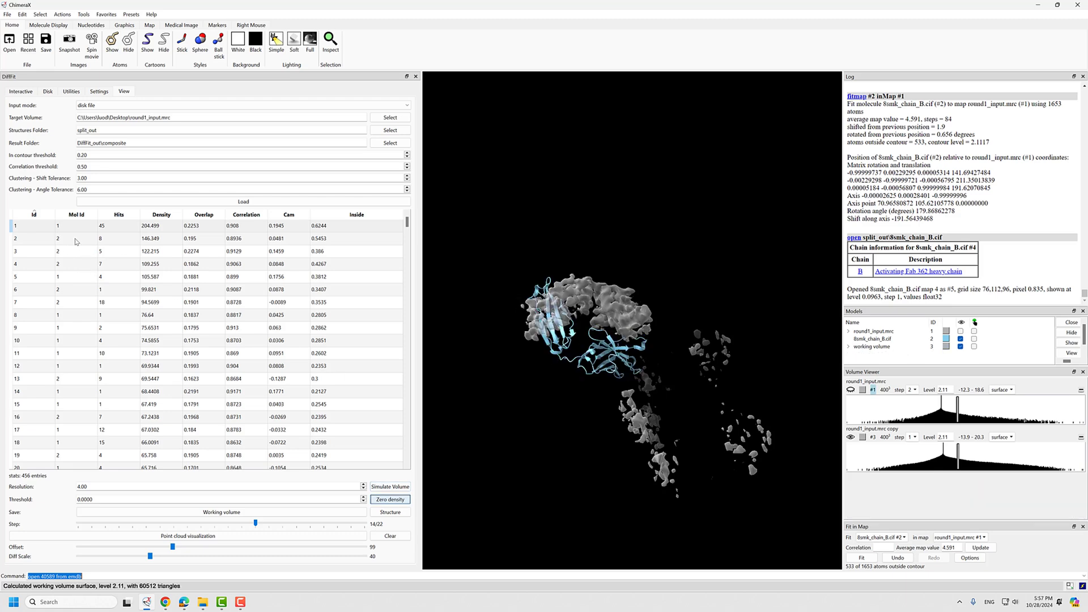
click(903, 537)
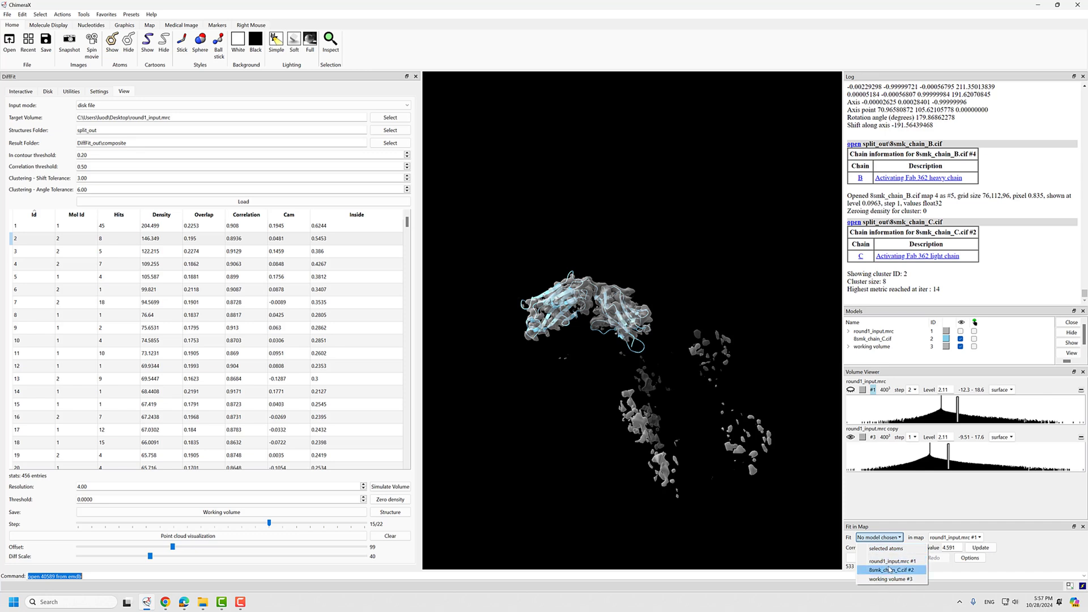
click(888, 570)
click(861, 557)
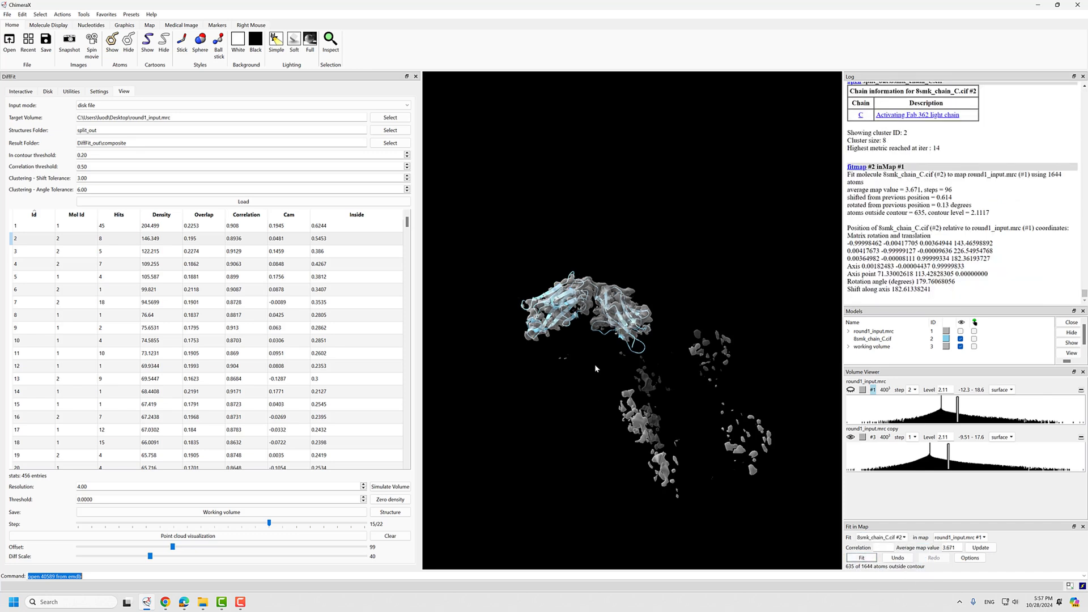
- Simulate a volume from the refined cluster 2 light chain and zero its density in the working volume
drag(595, 368, 591, 384)
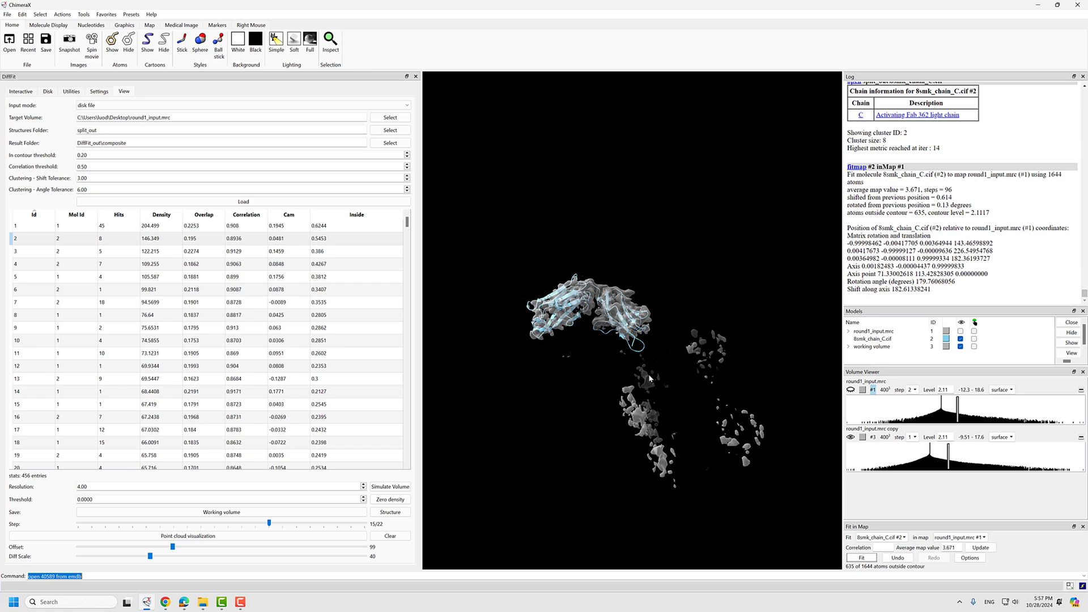
drag(683, 408, 660, 434)
click(382, 490)
click(383, 501)
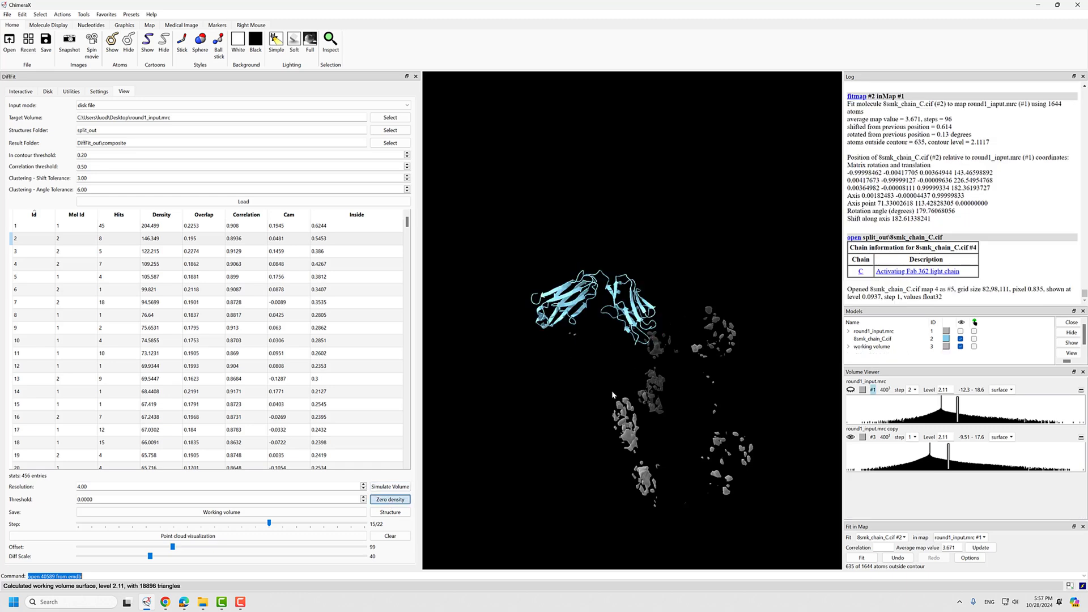
- Lower the working volume's contour level to about 1.86 and inspect the density left unexplained by the fitted chains
drag(611, 390, 653, 366)
scroll(614, 363, down, 5)
scroll(669, 380, up, 3)
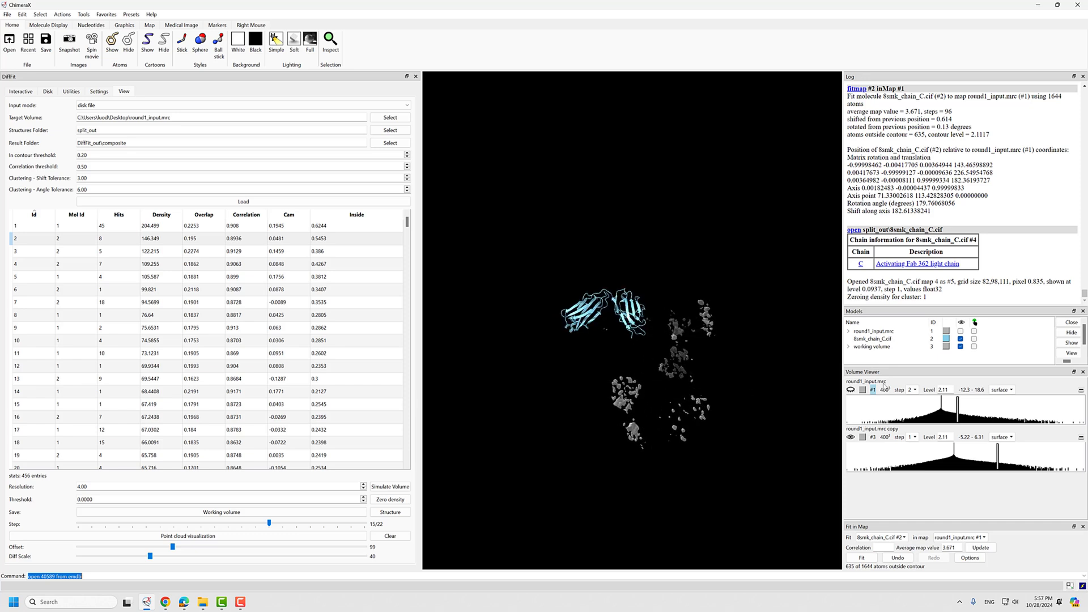
click(882, 339)
click(882, 347)
drag(706, 408, 690, 375)
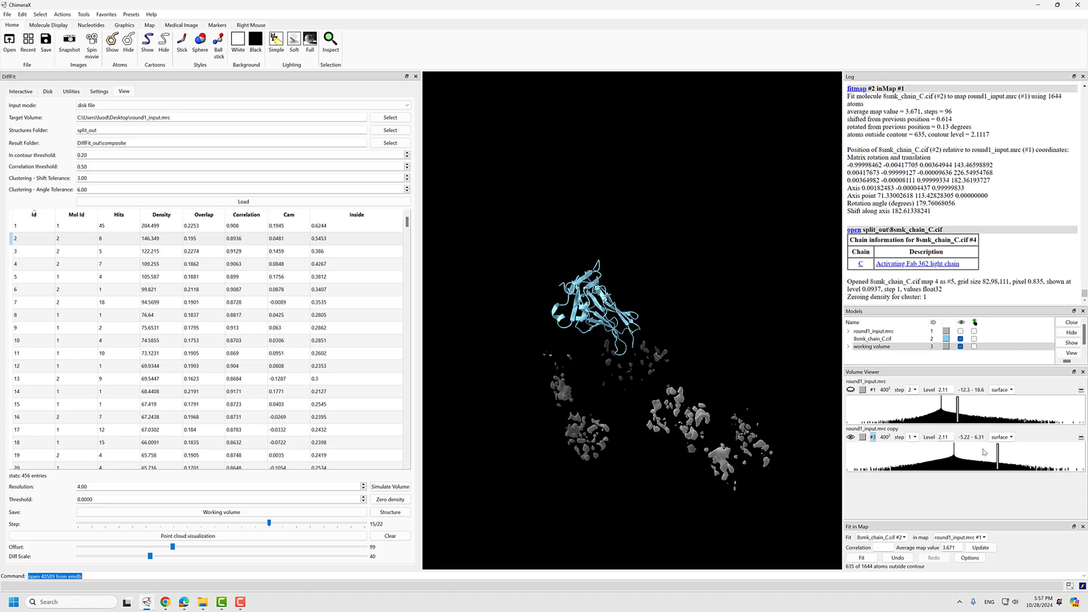
mouse_move(1001, 459)
mouse_down()
mouse_move(977, 462)
mouse_move(1022, 472)
mouse_move(994, 470)
mouse_up()
scroll(692, 391, down, 4)
drag(680, 388, 582, 375)
mouse_move(654, 366)
mouse_down()
mouse_move(699, 349)
mouse_move(679, 343)
mouse_move(648, 375)
mouse_up()
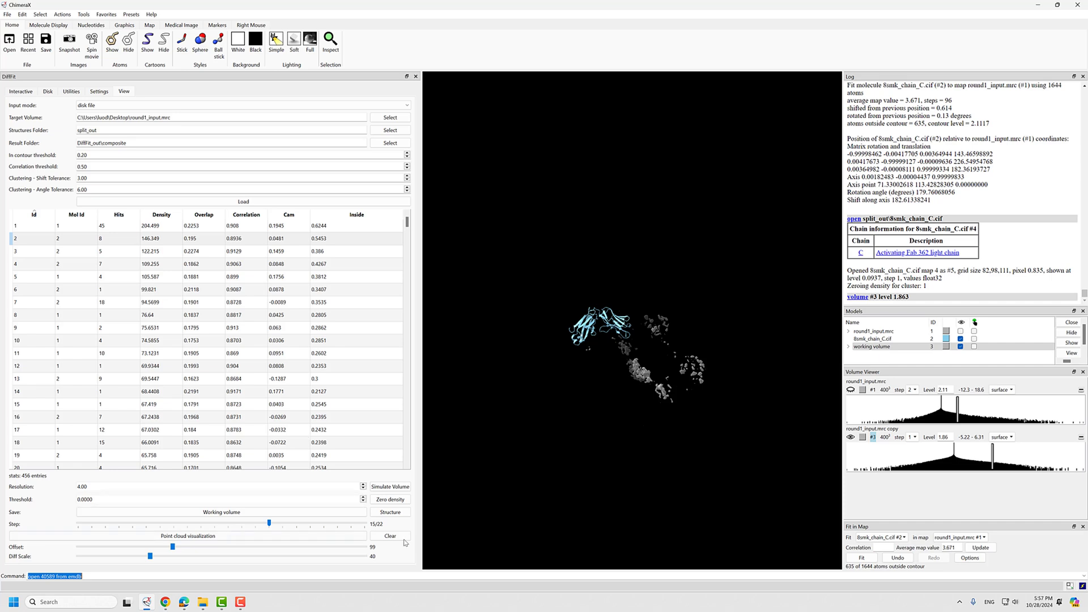
- Close round1_input.mrc, 8smk_chain_C.cif and the working volume, and close the DiffFit panel
click(870, 347)
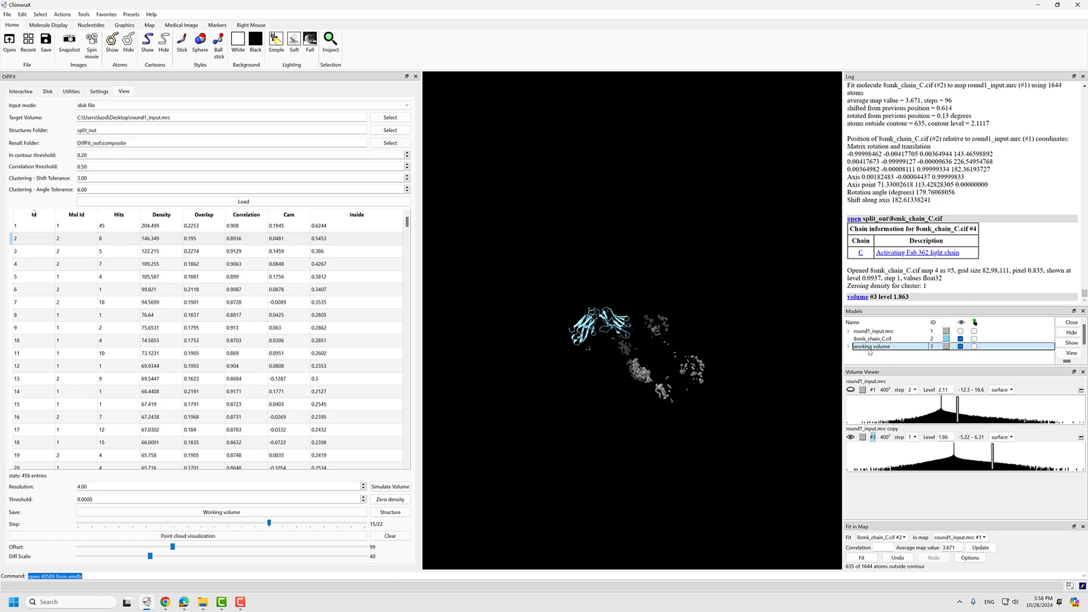
shift+click(872, 332)
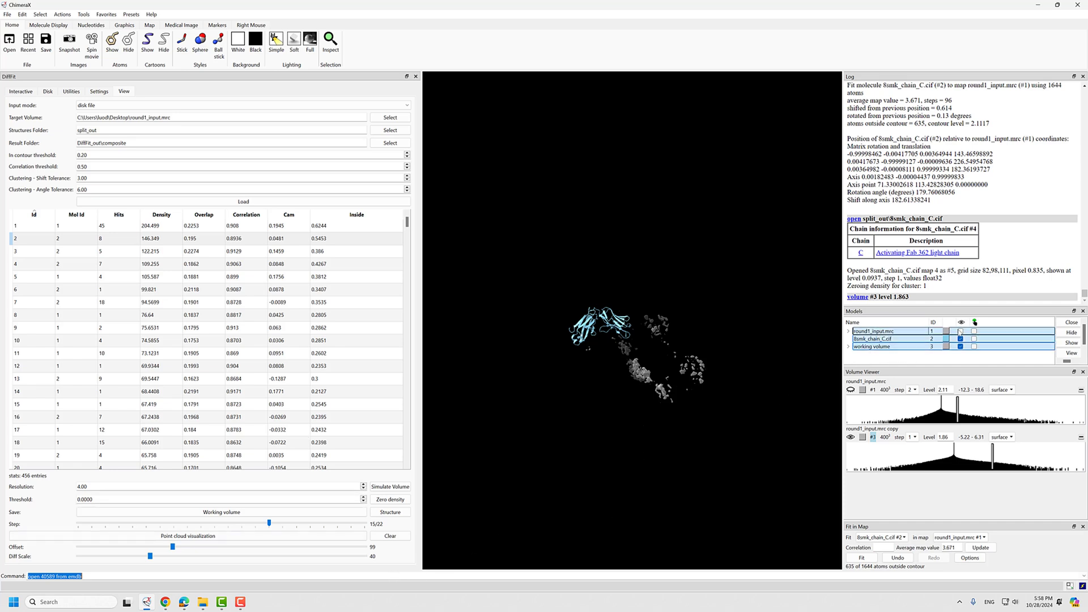
click(1074, 323)
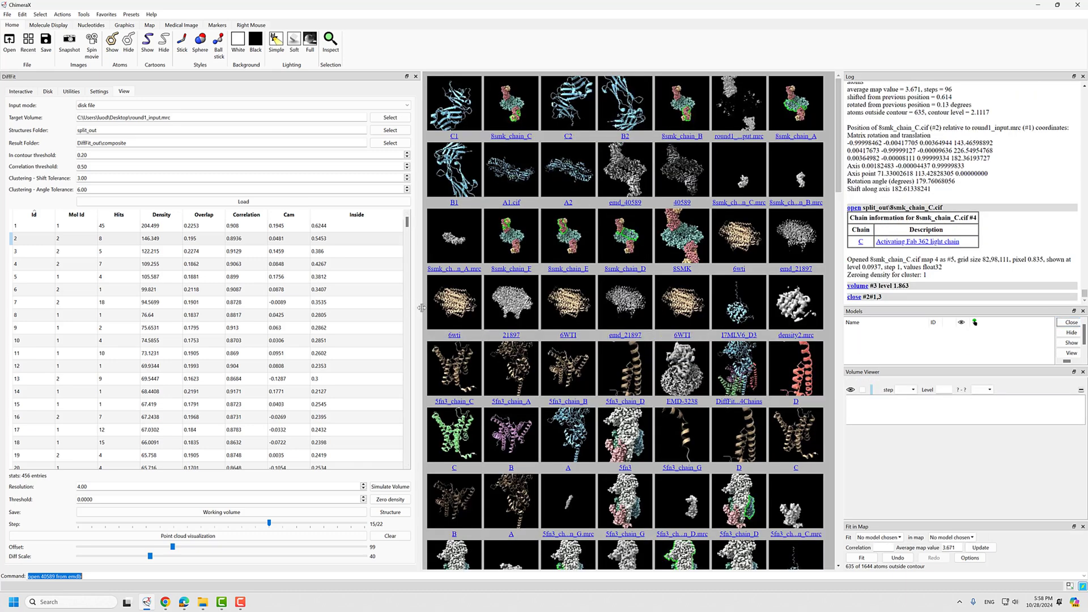
drag(422, 308, 137, 295)
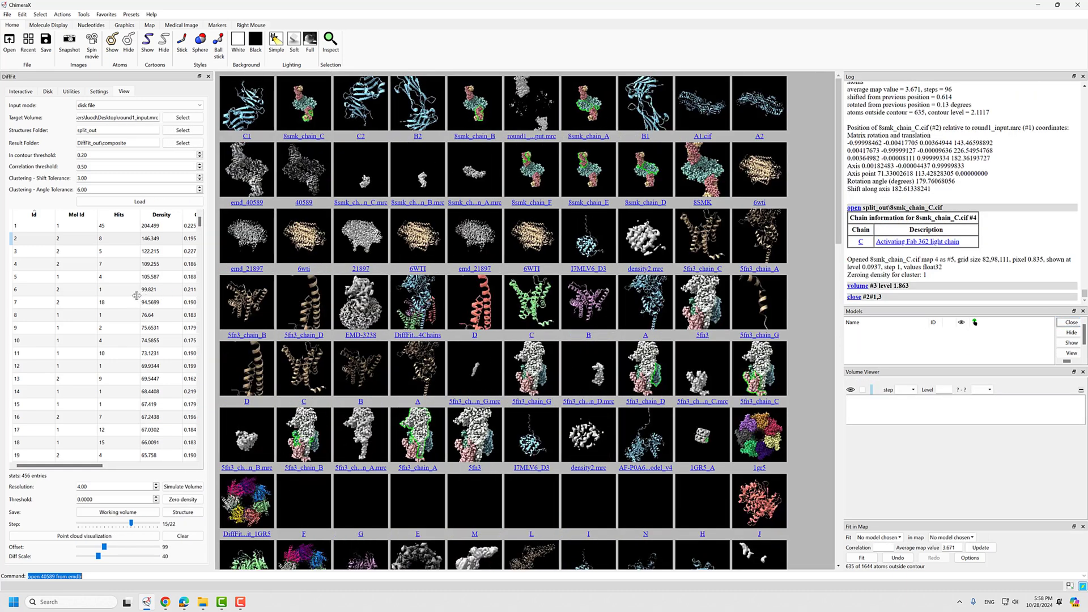
click(209, 77)
- Open the reference structure 8SMK with the command open 8SMK and bring the whole complex into view
key(alt+Tab)
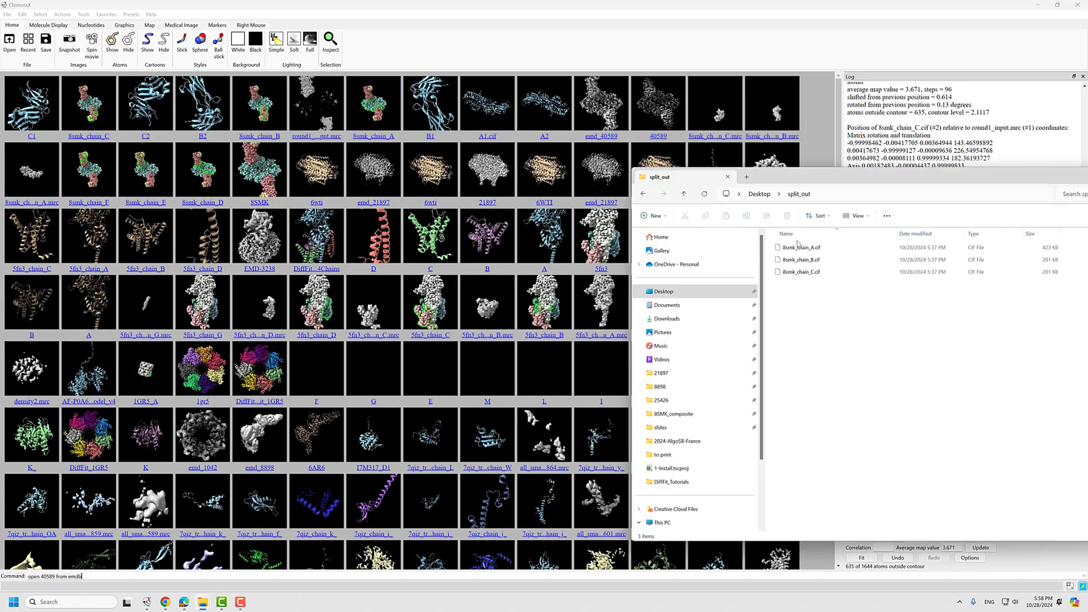
drag(839, 177, 894, 184)
click(91, 576)
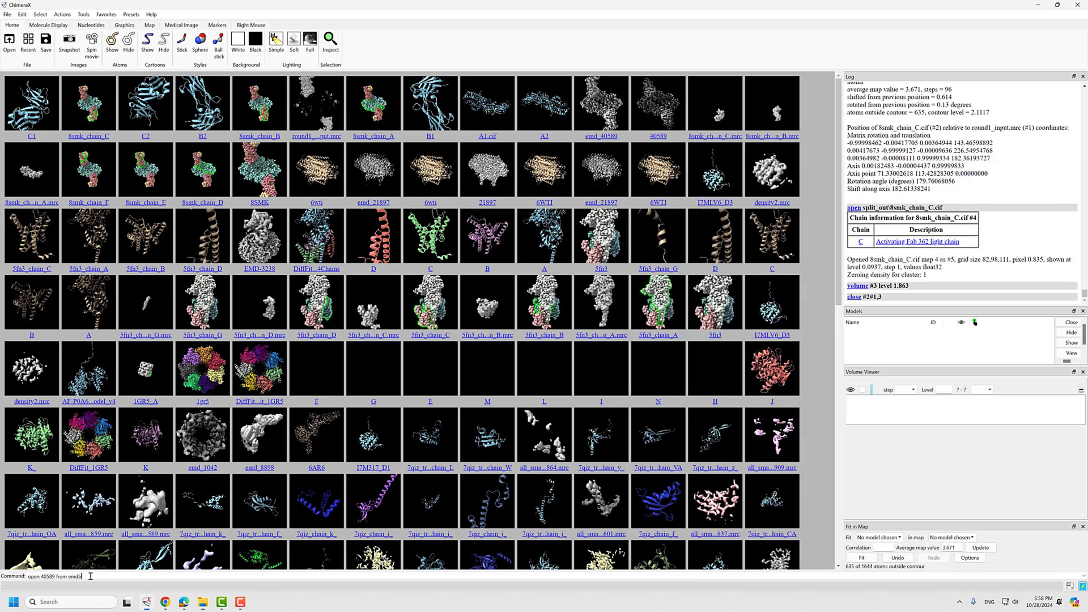
key(Return)
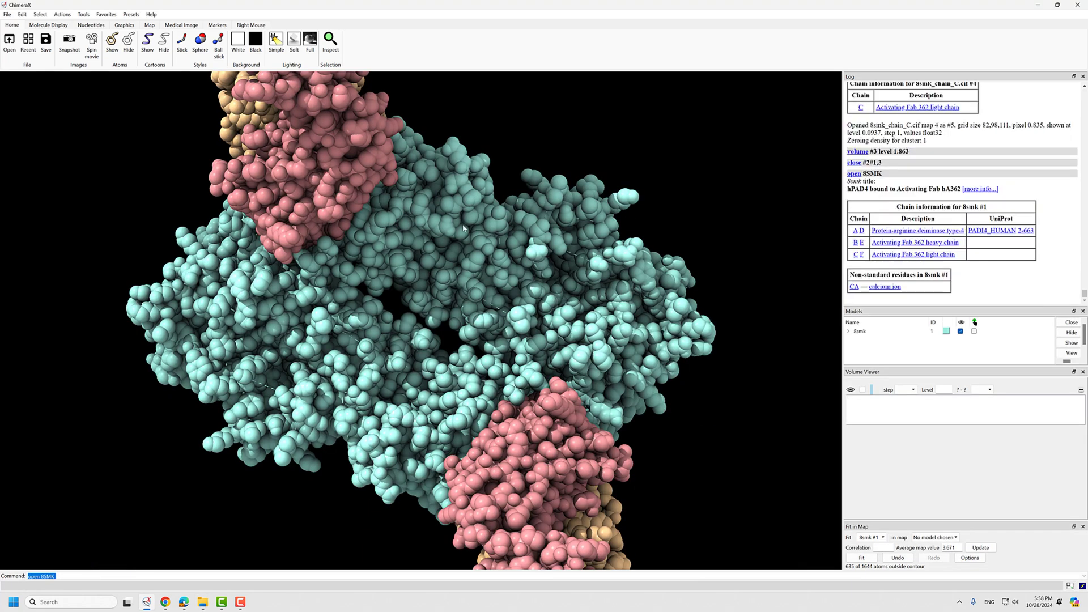
scroll(441, 449, down, 5)
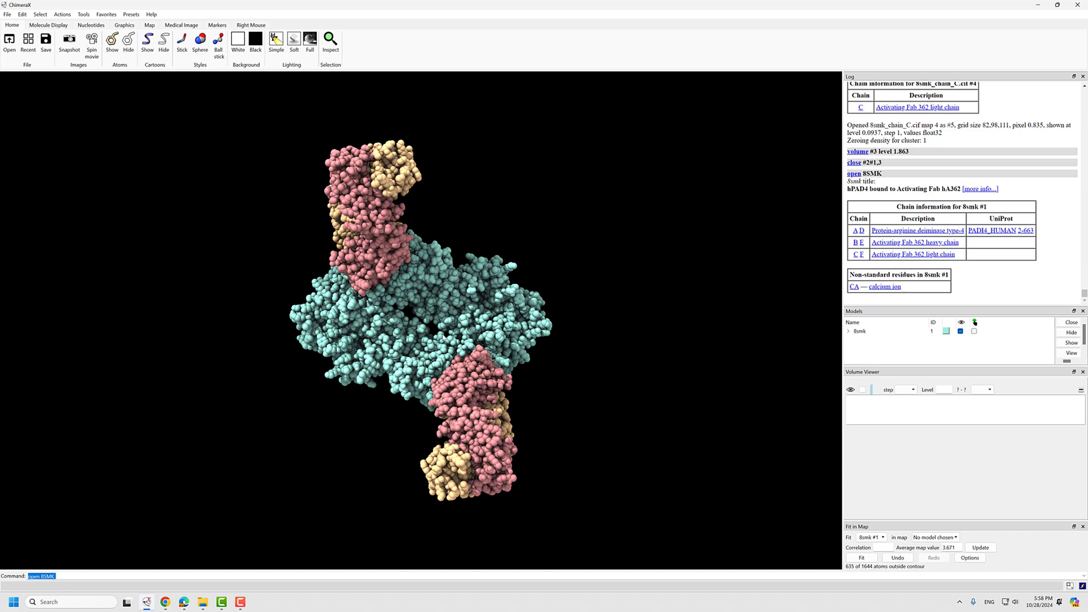
drag(444, 336, 435, 340)
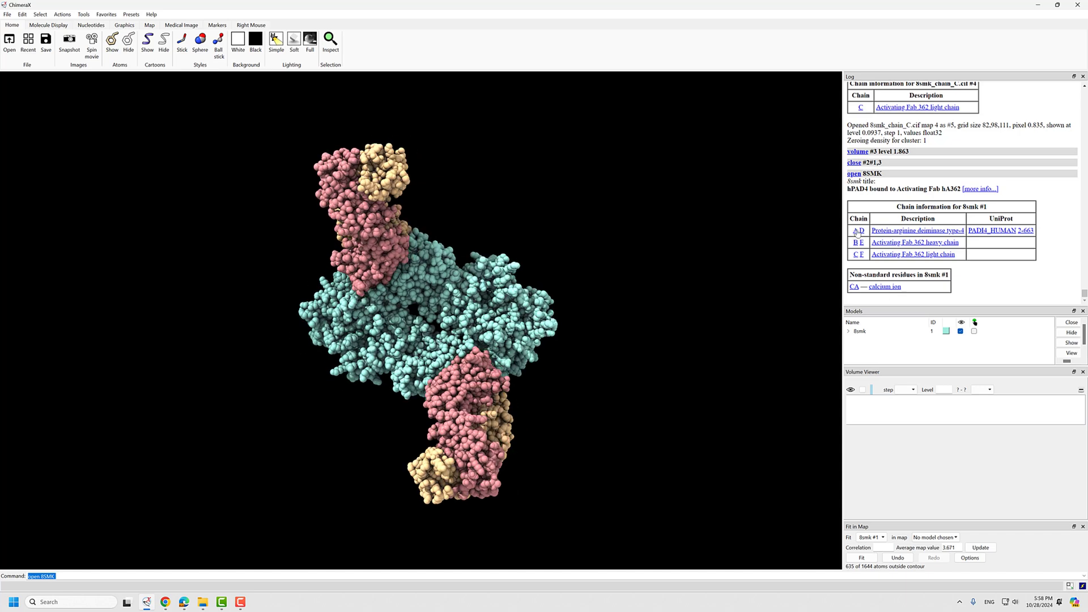
- Select chains A, B and C of 8smk one after another to examine where each sits in the complex
click(856, 231)
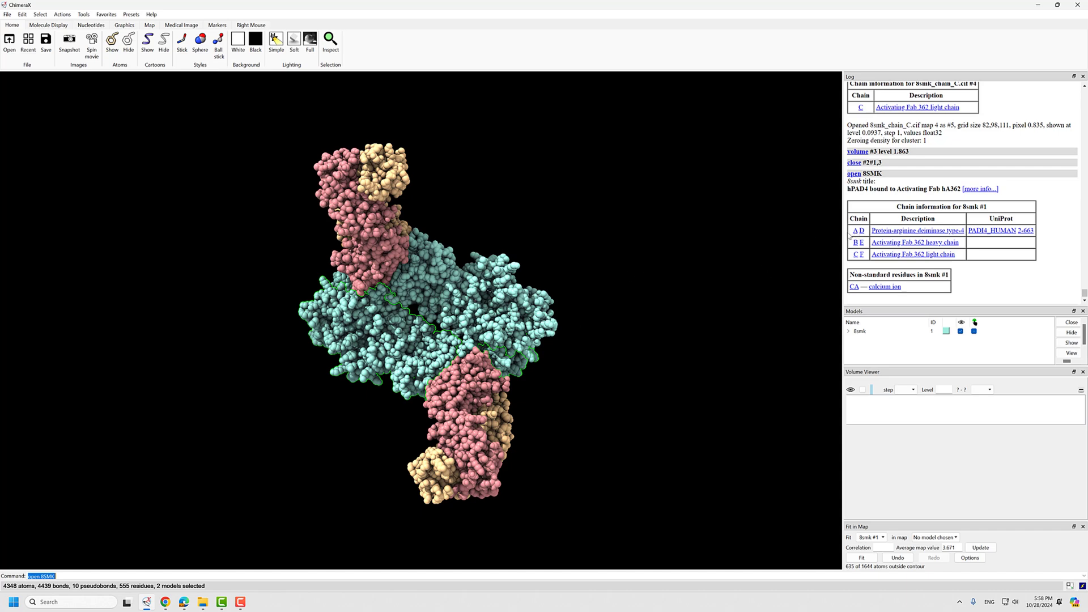
click(856, 243)
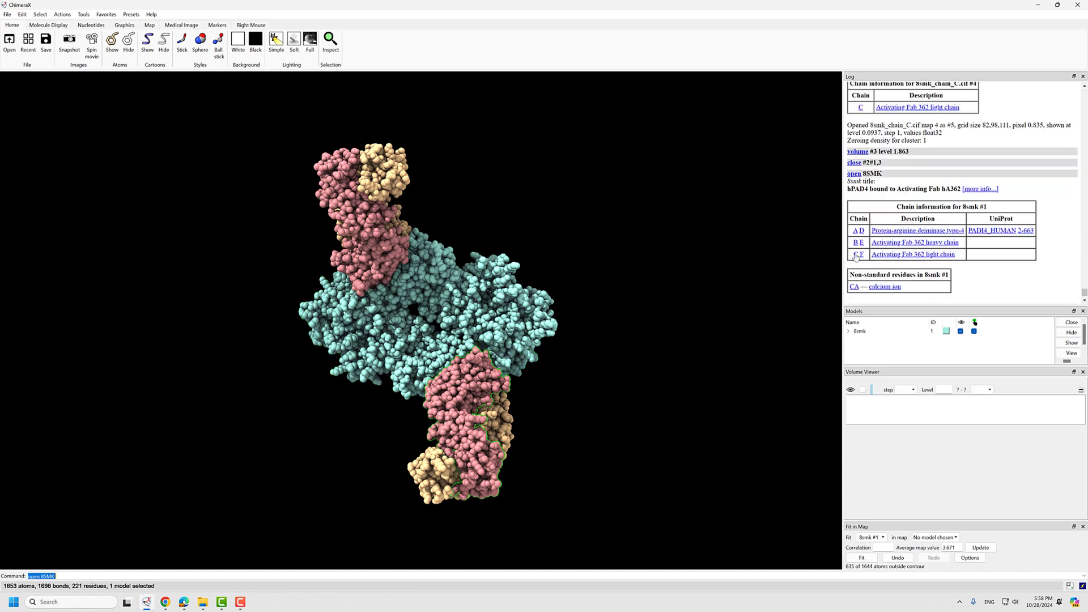
click(856, 256)
mouse_move(372, 440)
mouse_down()
mouse_move(353, 442)
mouse_move(389, 447)
mouse_up()
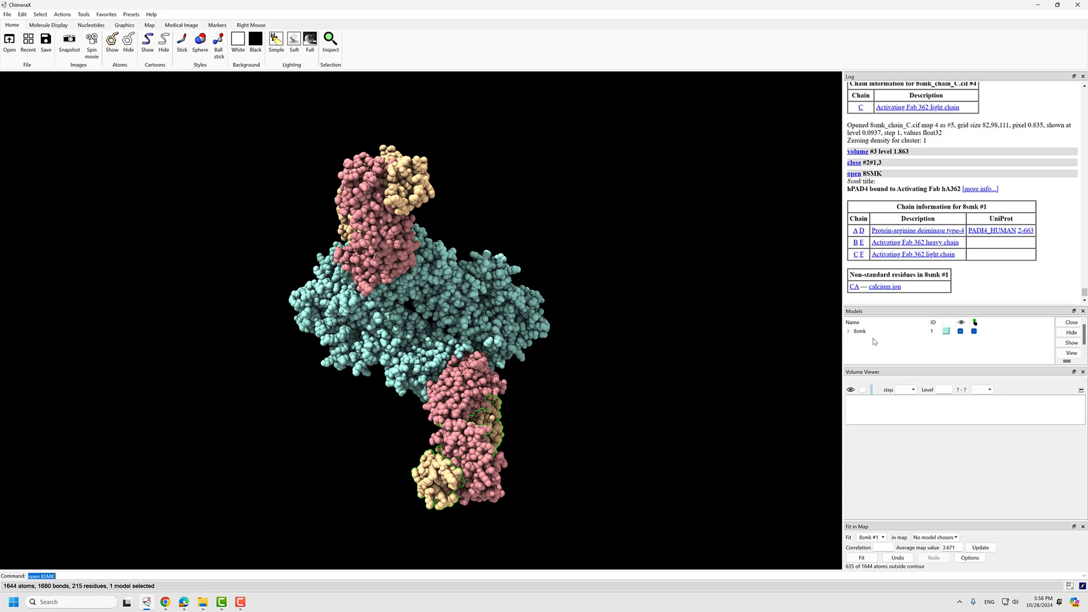
- Switch to File Explorer and open all six saved structures from Desktop's Composite_res folder, A1.cif to C2.cif, in ChimeraX
key(alt+Tab)
click(822, 202)
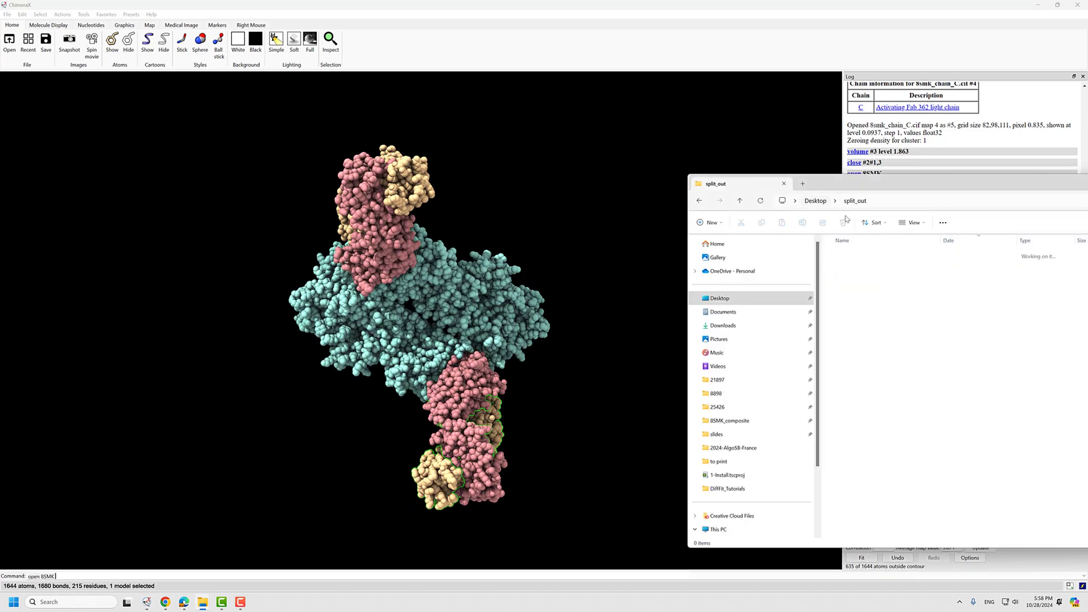
double_click(849, 254)
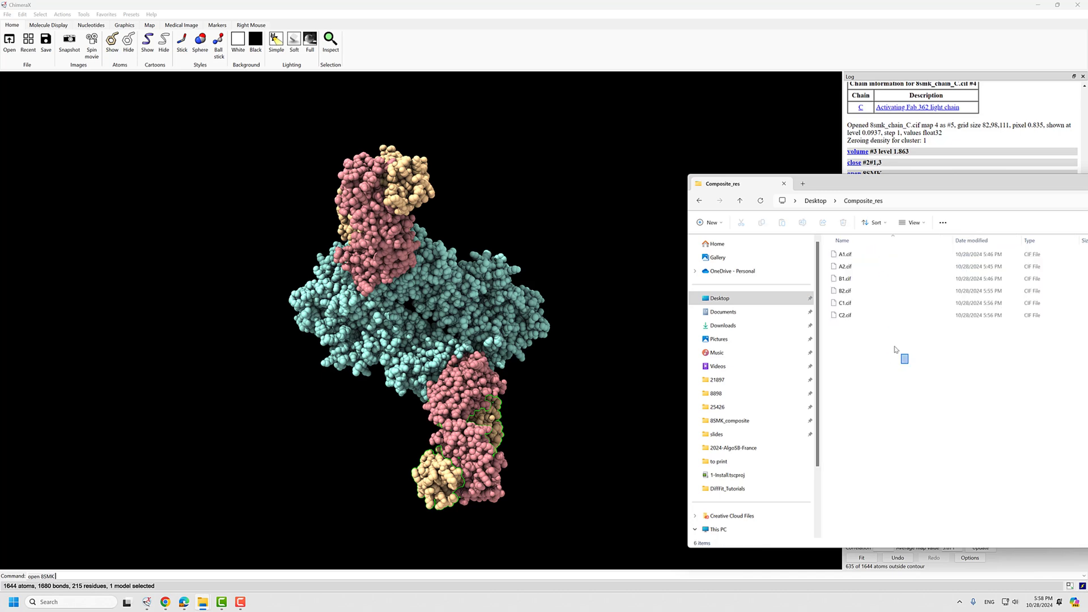
drag(908, 363, 479, 287)
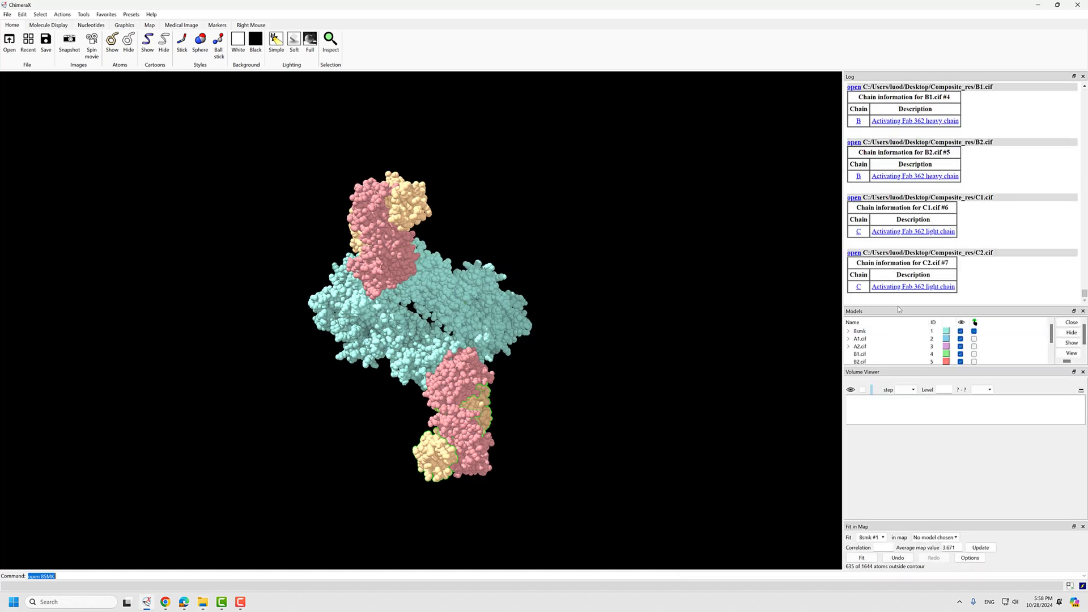
- Enlarge the Models list to fit all loaded structures and enter combine in the command line
drag(896, 305, 897, 240)
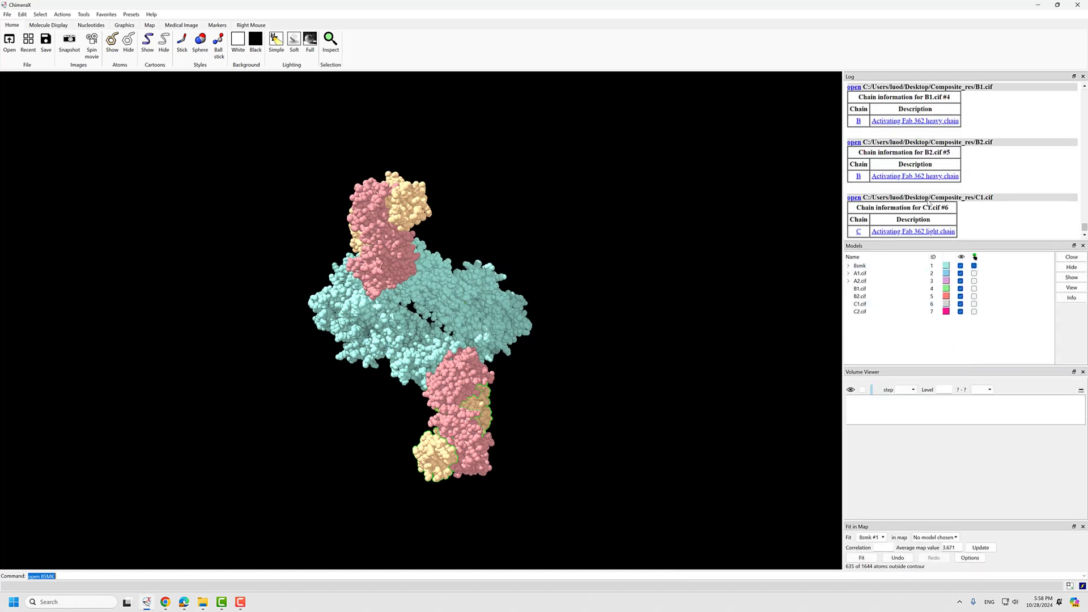
scroll(1002, 190, down, 2)
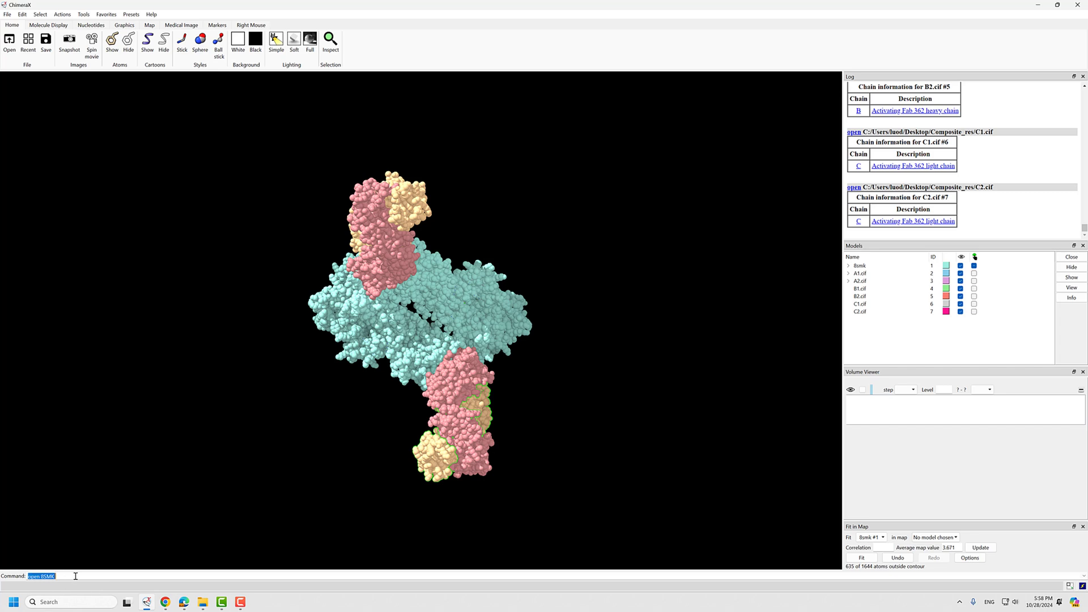
text(combine)
click(1083, 577)
click(73, 576)
- Switch to Chrome and open the wiki page Commands for ChimeraX & DiffFit on Win in the nanovis/DiffFit repository
click(165, 602)
drag(277, 15, 415, 27)
scroll(327, 124, up, 15)
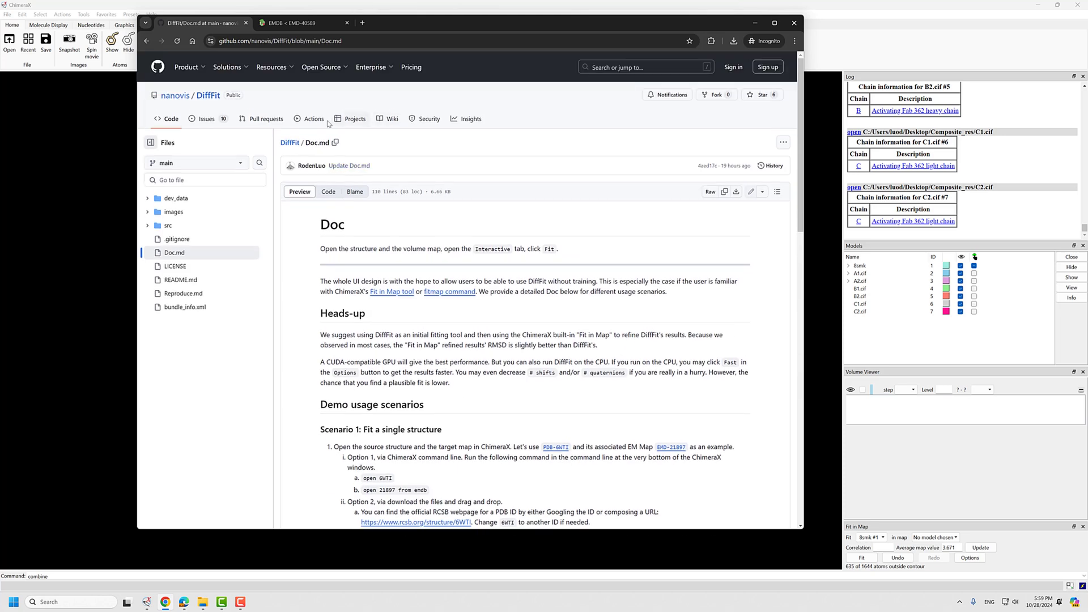
click(391, 119)
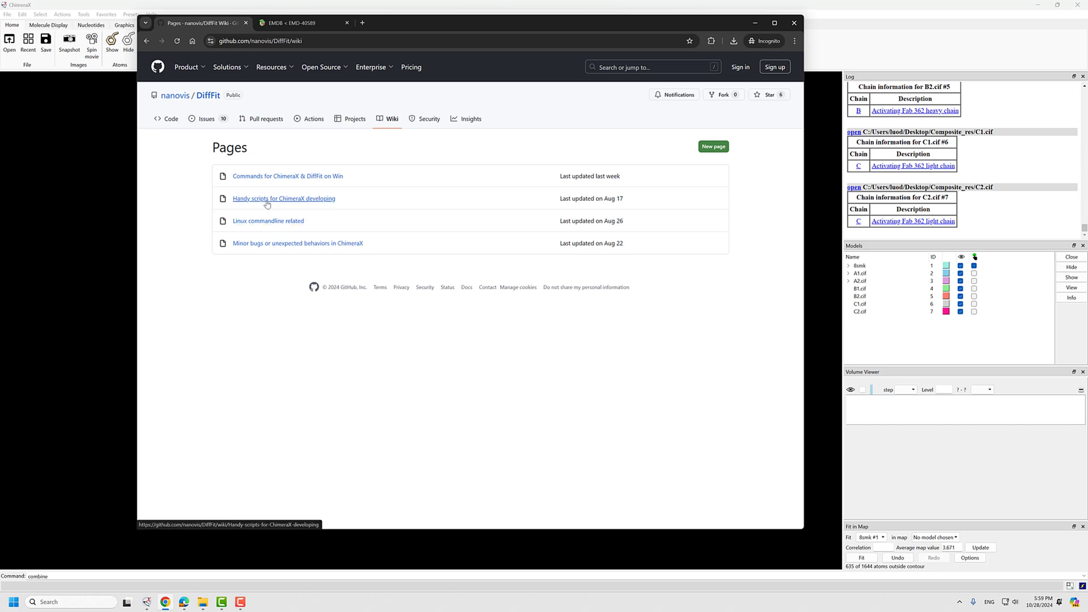
click(279, 177)
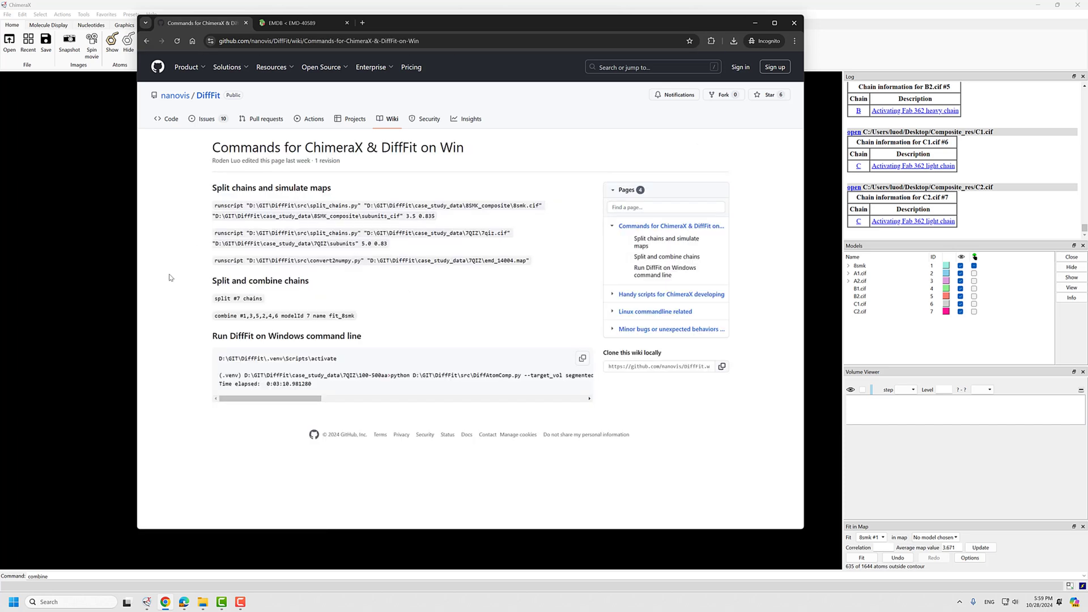
- Copy the example combine #1,3,5,2,4,6 modelId 7 name fit_8smk from the wiki and paste it into ChimeraX's command line
drag(213, 317, 358, 316)
key(ctrl+c)
click(461, 299)
click(755, 23)
click(58, 576)
key(ctrl+v)
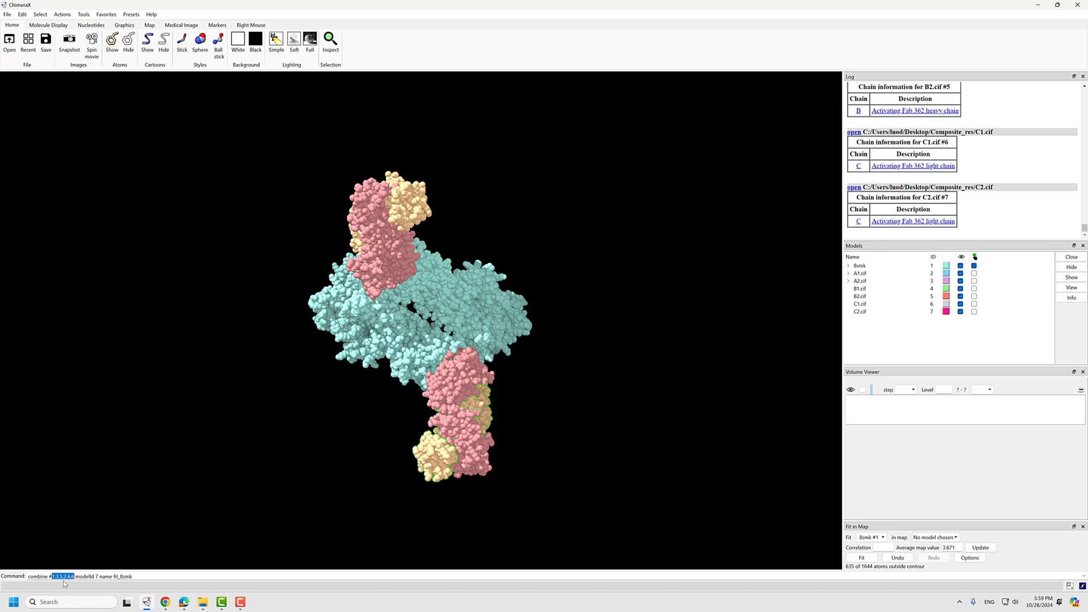
- Edit the command to combine #2,4,6,3,5,7 modelId 8 name composite_8smk and run it
text(2,4,6,)
key(BackSpace)
key(BackSpace)
text(3,5,7)
key(BackSpace)
text(89)
key(BackSpace)
key(BackSpace)
text(mposite)
key(Return)
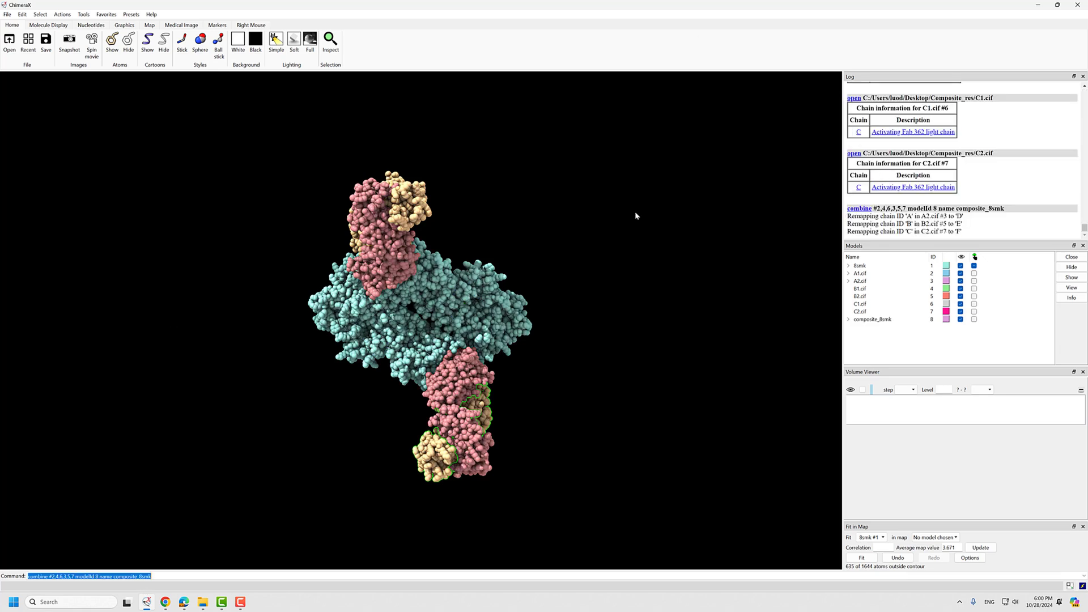
- Close the six individual chain models A1.cif to C2.cif
click(871, 312)
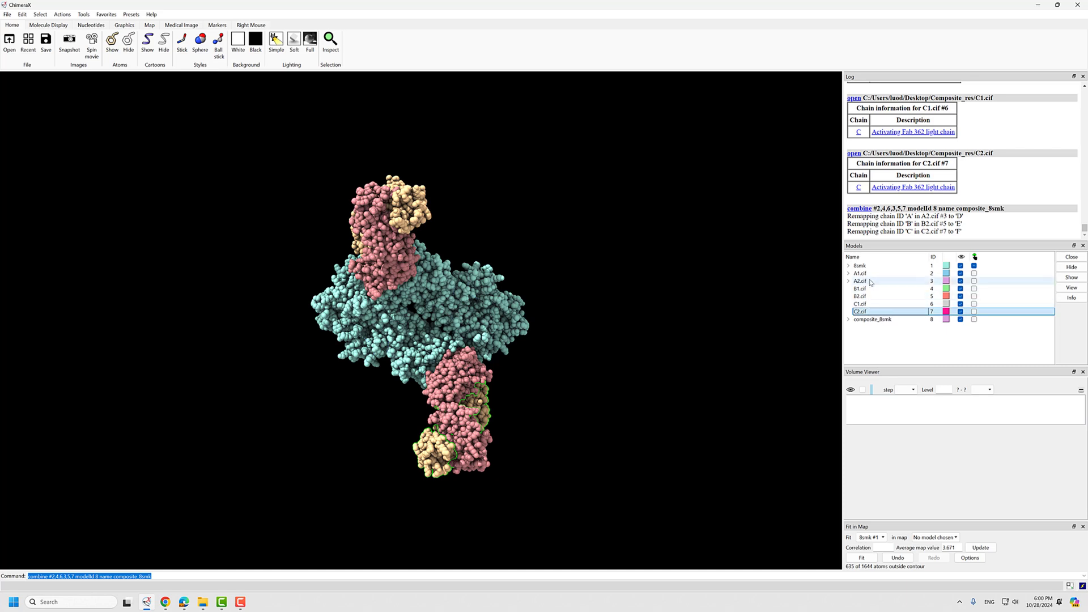
shift+click(860, 274)
click(1072, 257)
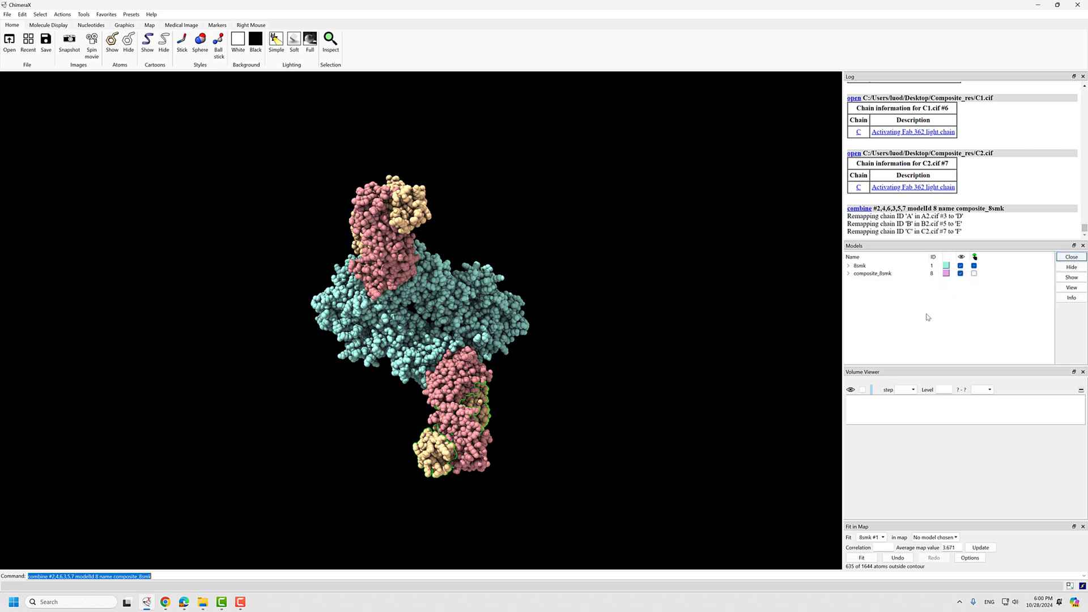
- Clear the selection and toggle the visibility of 8smk and composite_8smk to compare the two models
click(974, 267)
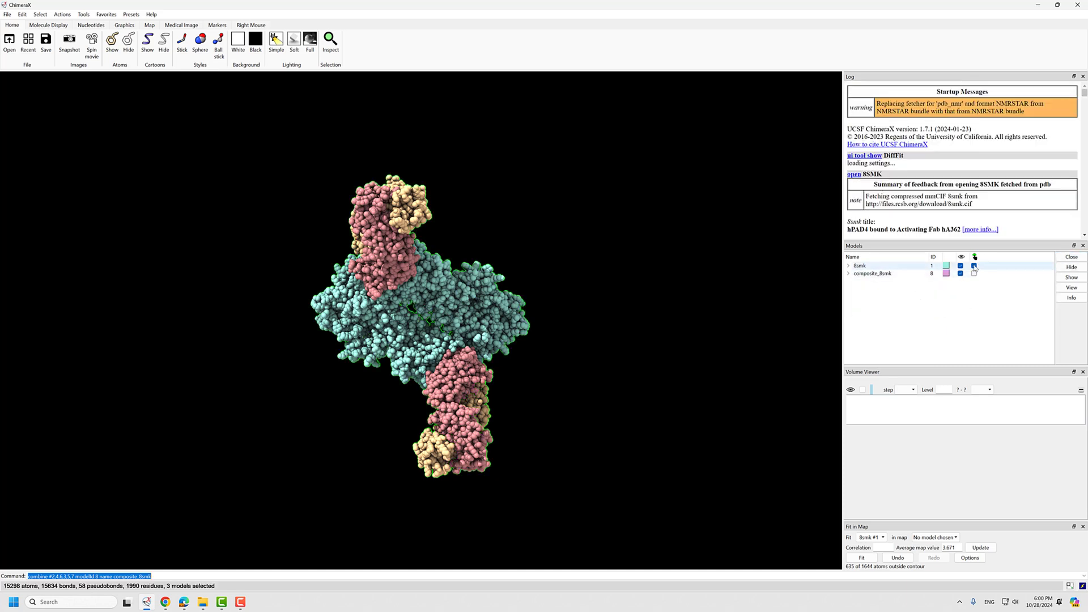
click(975, 266)
click(961, 273)
click(961, 265)
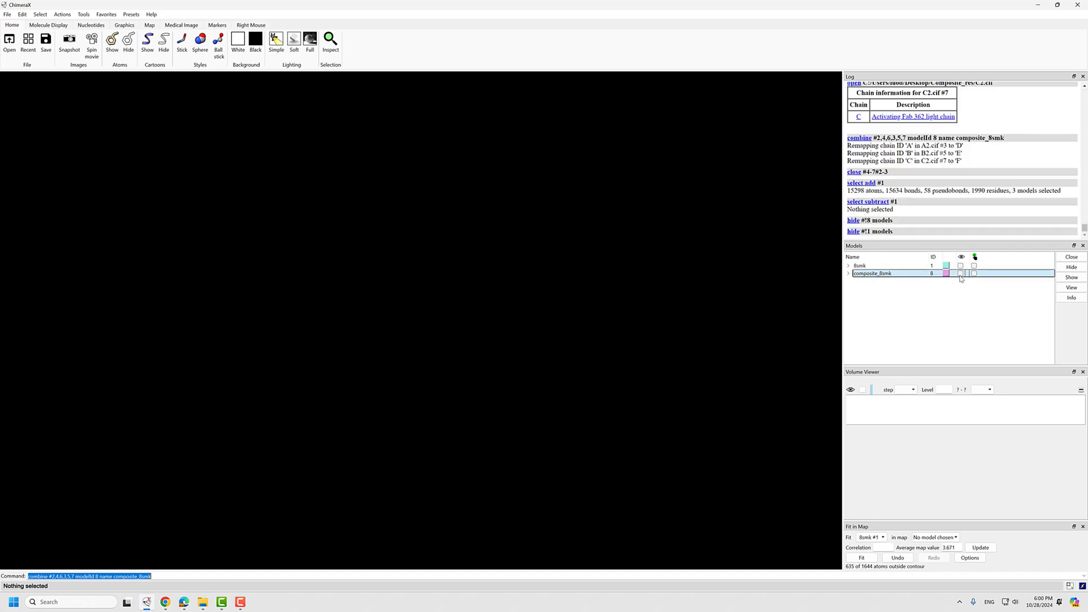
click(961, 273)
click(961, 266)
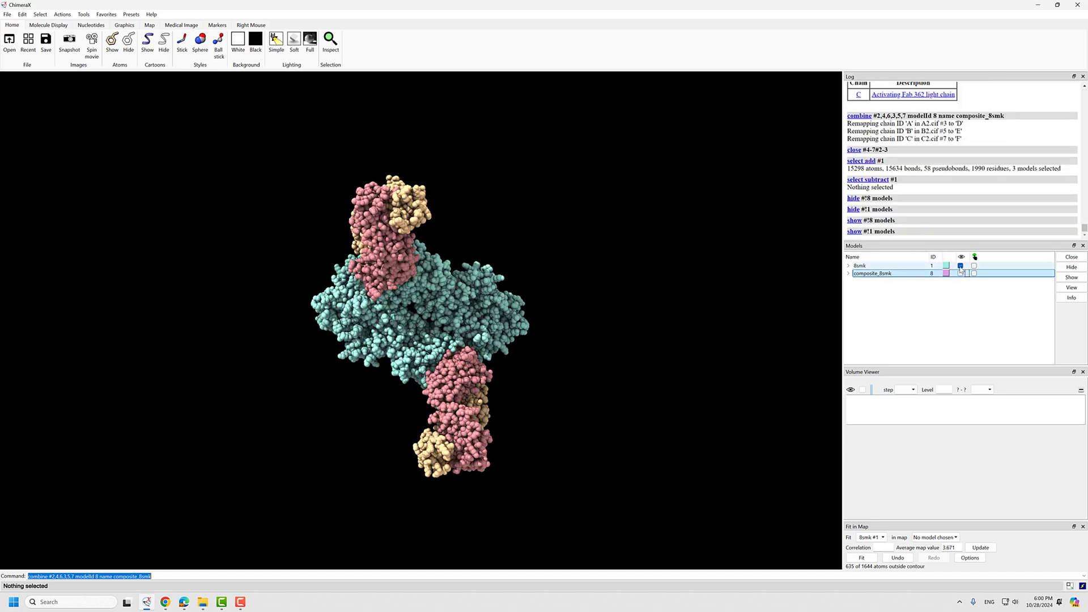
click(960, 273)
click(961, 266)
click(960, 273)
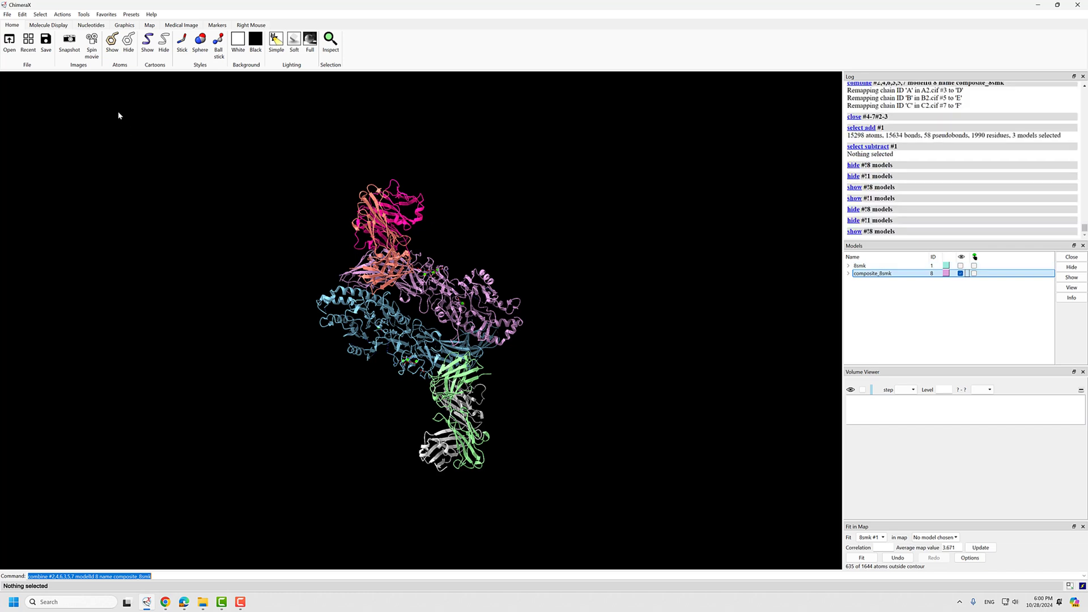
click(961, 265)
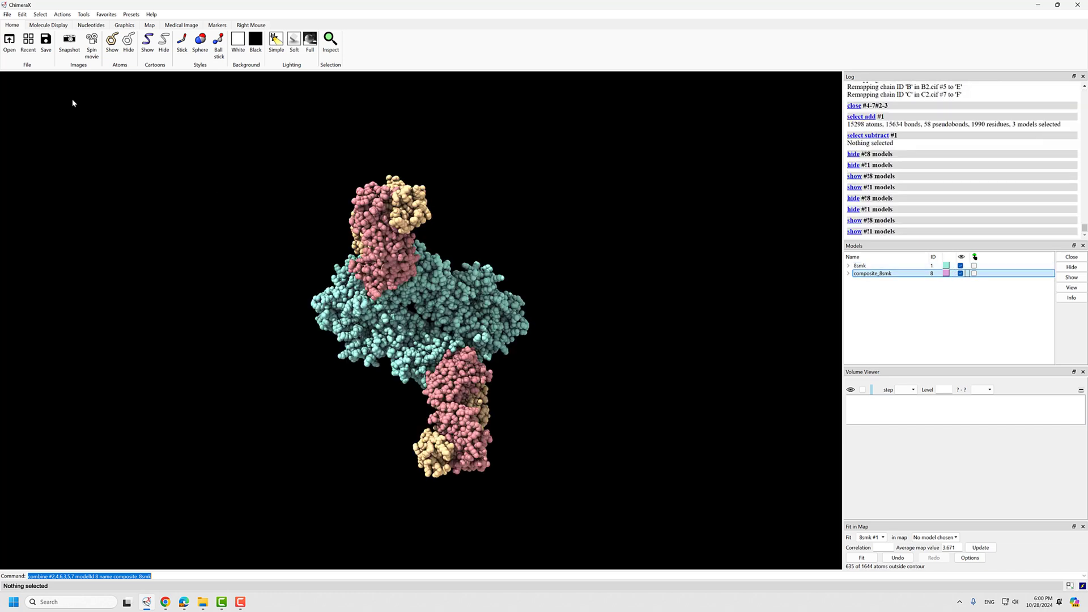
- Show both structures as cartoons and hide their atoms
click(38, 27)
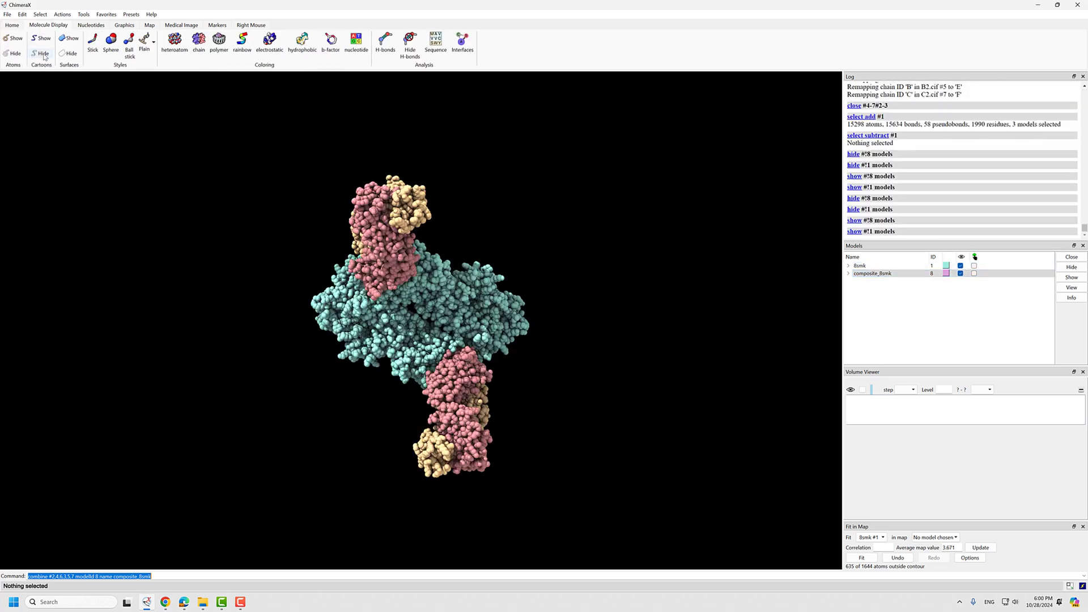
click(43, 42)
click(13, 53)
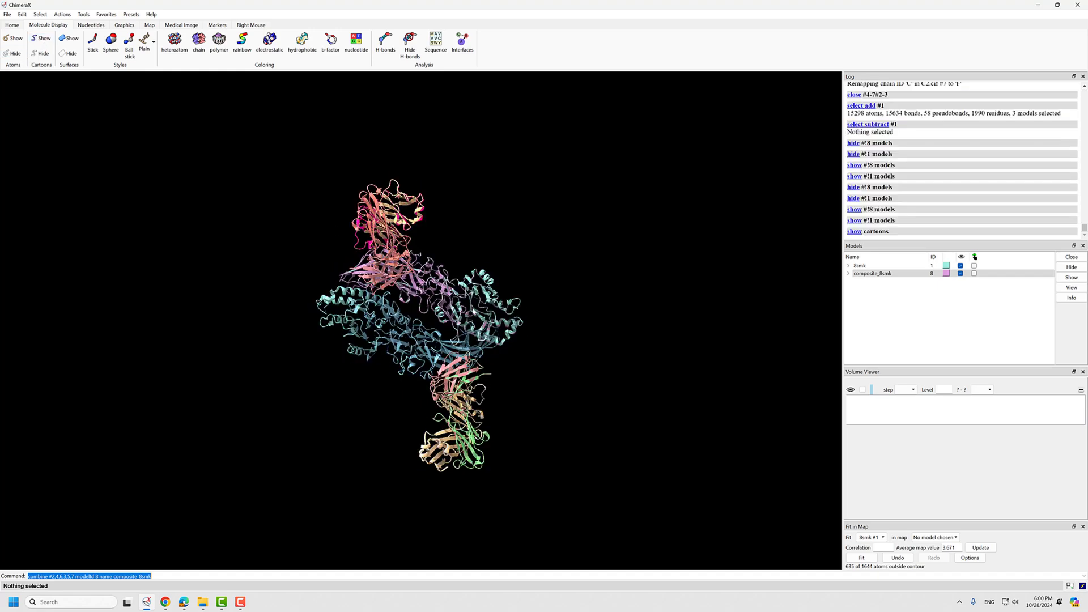
mouse_move(445, 351)
mouse_down()
mouse_move(426, 351)
mouse_move(472, 353)
mouse_move(415, 349)
mouse_move(446, 344)
mouse_up()
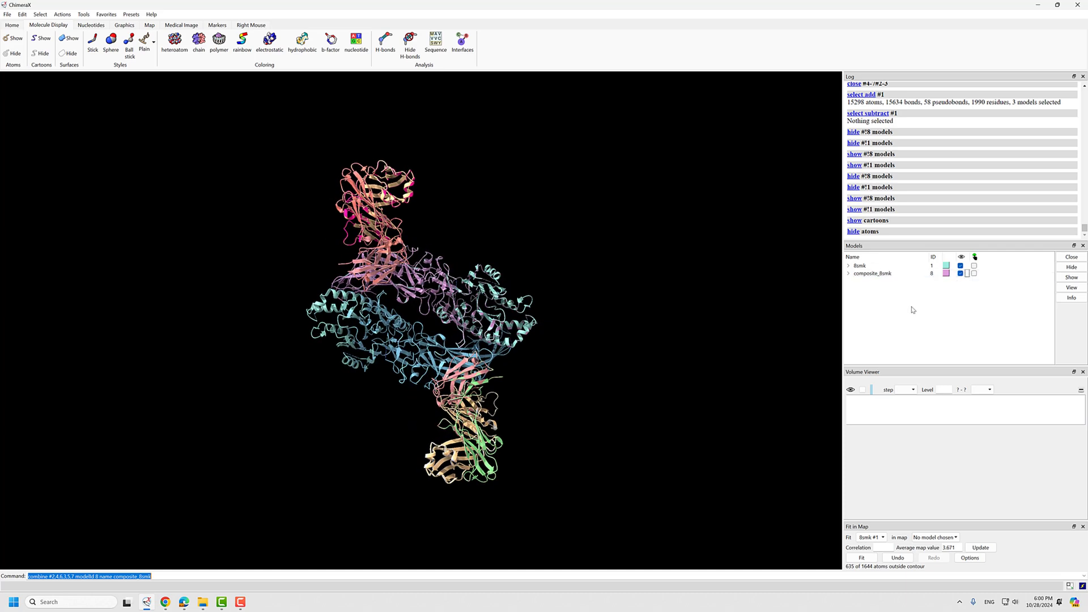
- Examine the overlay of composite_8smk on 8smk from several angles and review the model IDs and the combine log entry
click(173, 577)
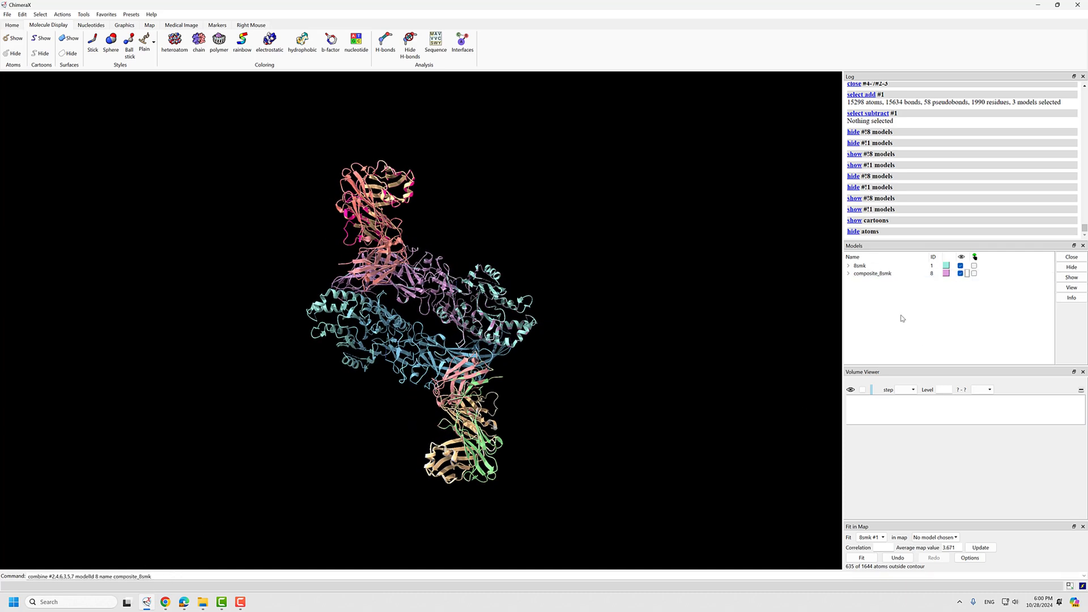
click(848, 274)
click(849, 274)
drag(447, 335, 452, 372)
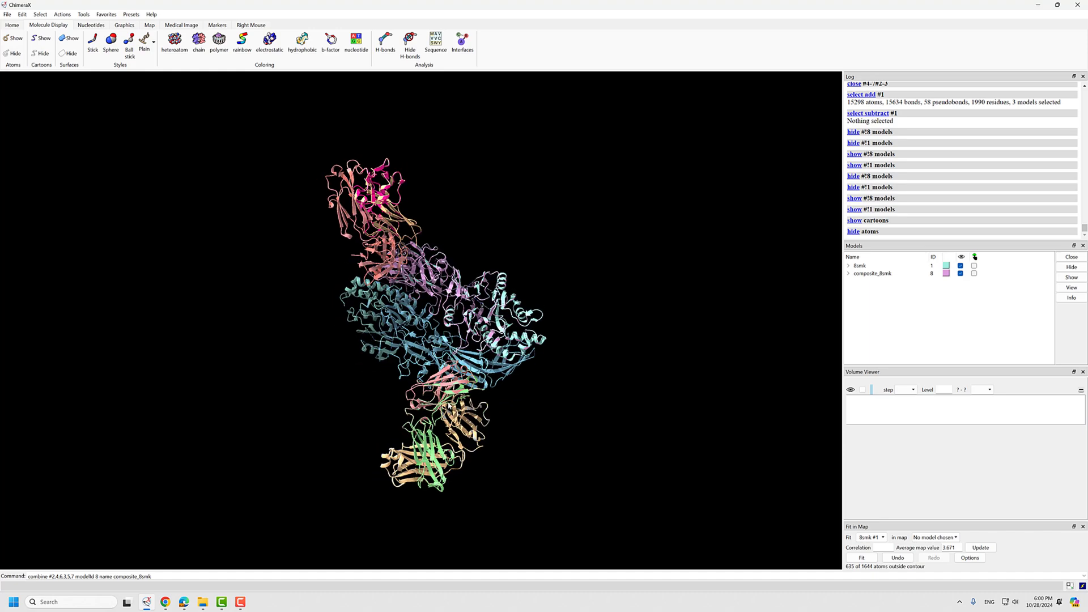
mouse_move(419, 337)
mouse_down()
mouse_move(359, 352)
mouse_move(436, 342)
mouse_move(438, 326)
mouse_up()
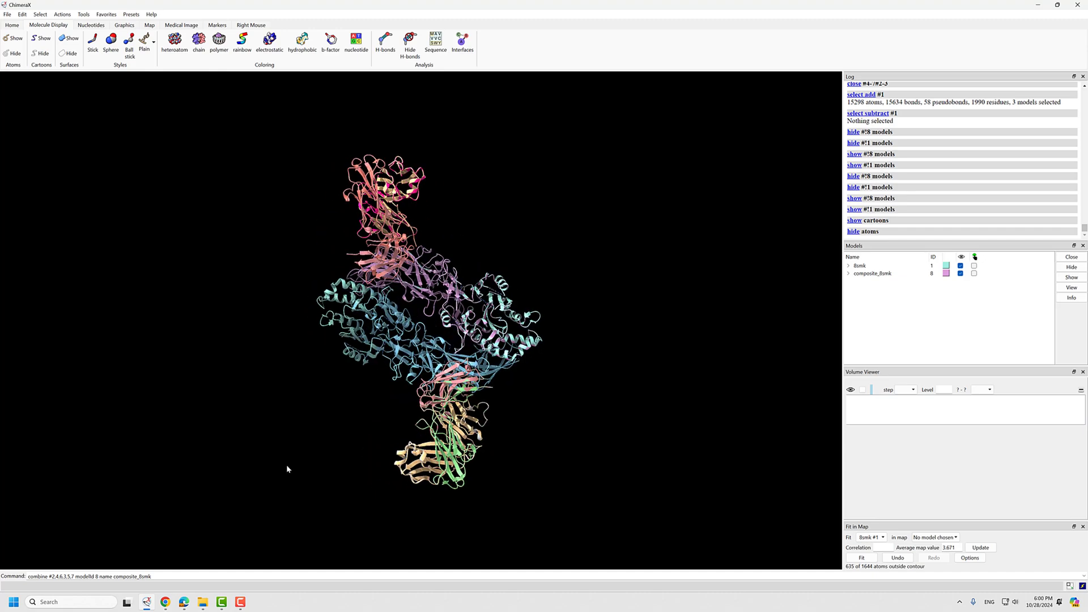
click(180, 577)
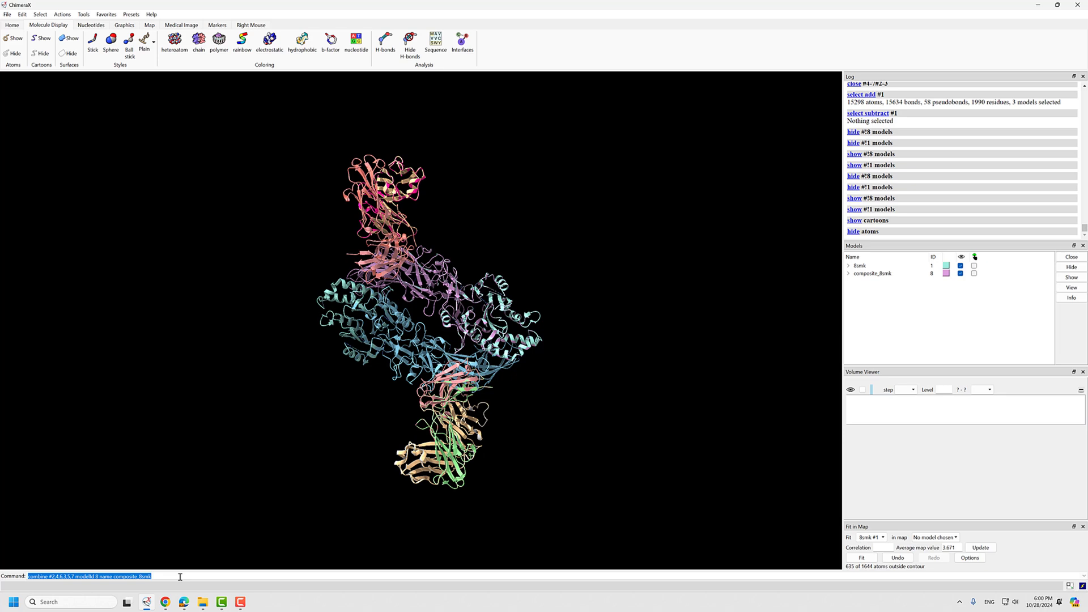
double_click(875, 274)
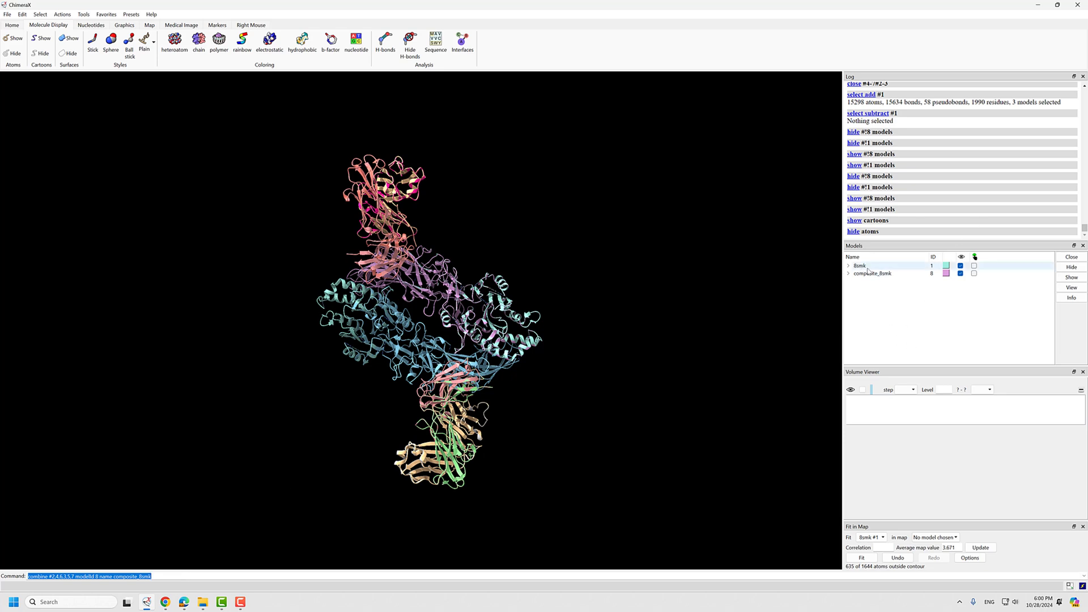
scroll(863, 197, up, 10)
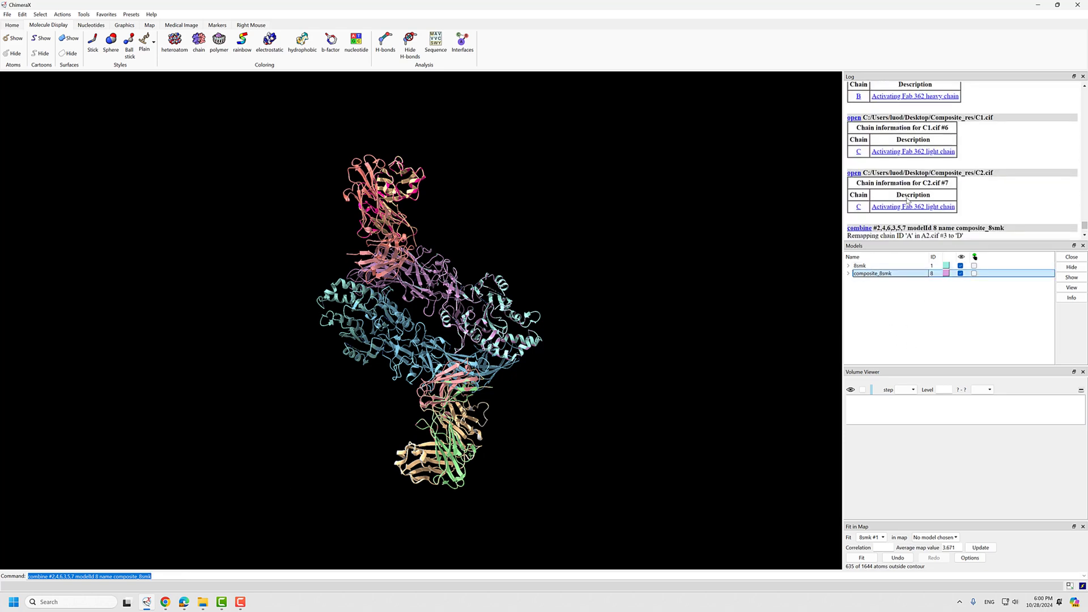
scroll(863, 197, down, 10)
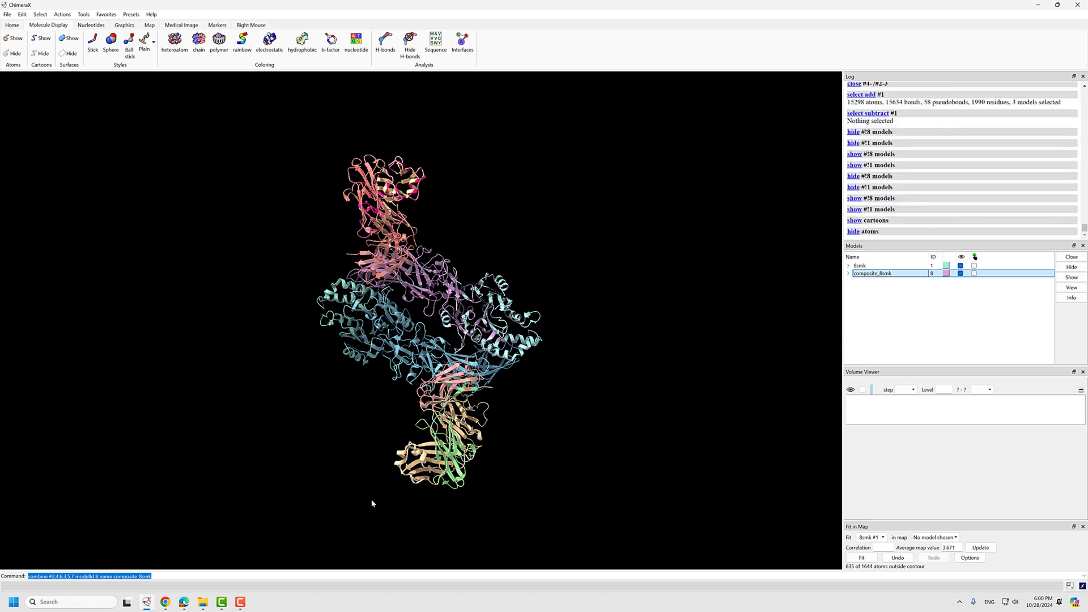
- Try to measure the deviation between the reference and the composite with the command rmsd #1 to #2
click(171, 577)
text(rmsd #1 to #2)
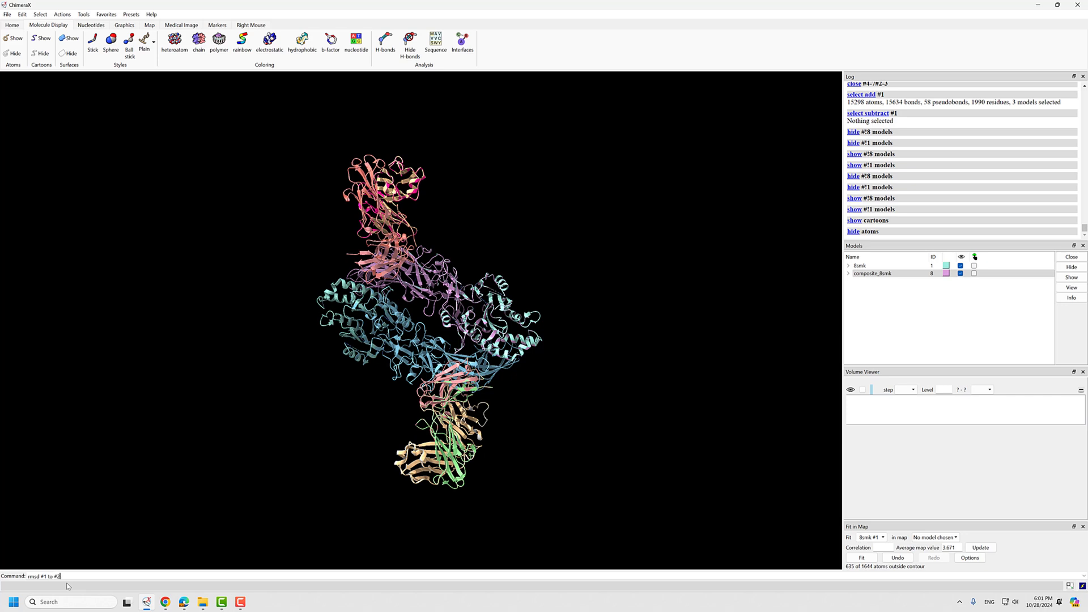
key(Return)
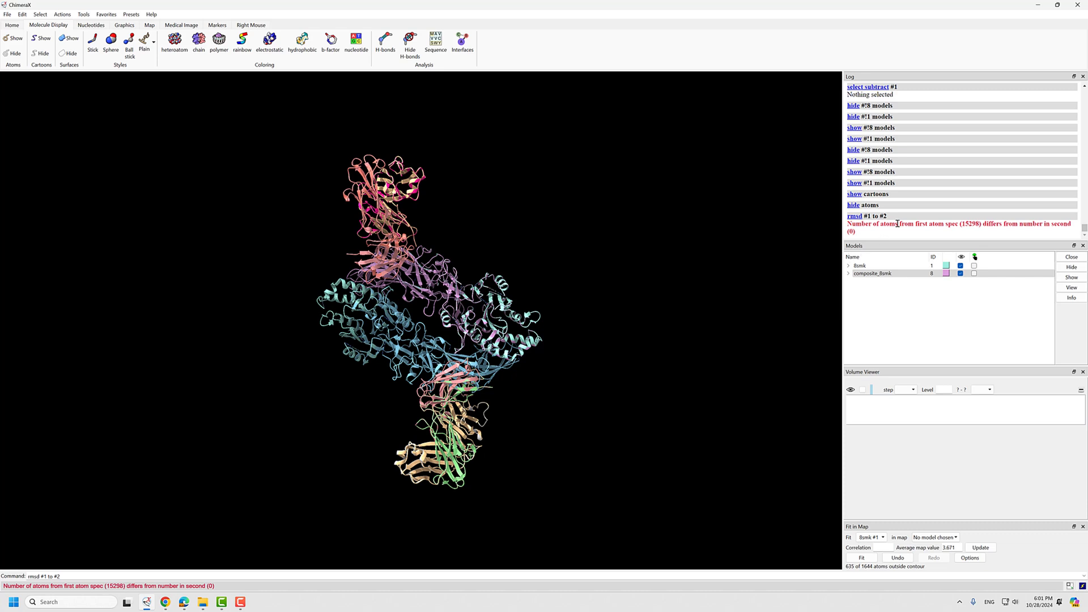
drag(917, 224, 932, 233)
click(992, 235)
click(941, 317)
- Close composite_8smk and the reference 8smk to empty the session
click(960, 273)
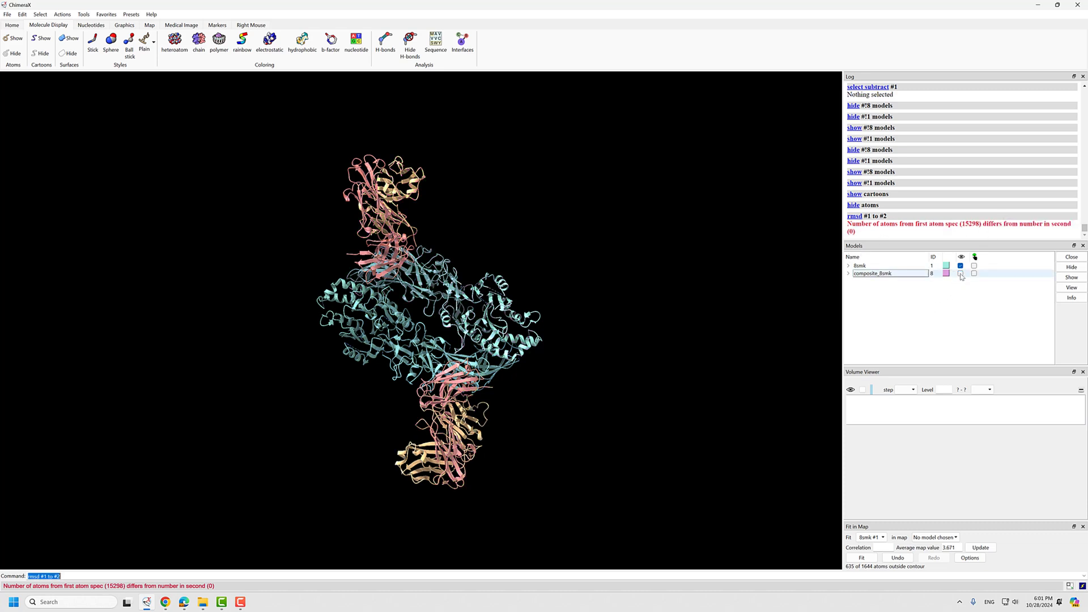
click(960, 265)
click(876, 274)
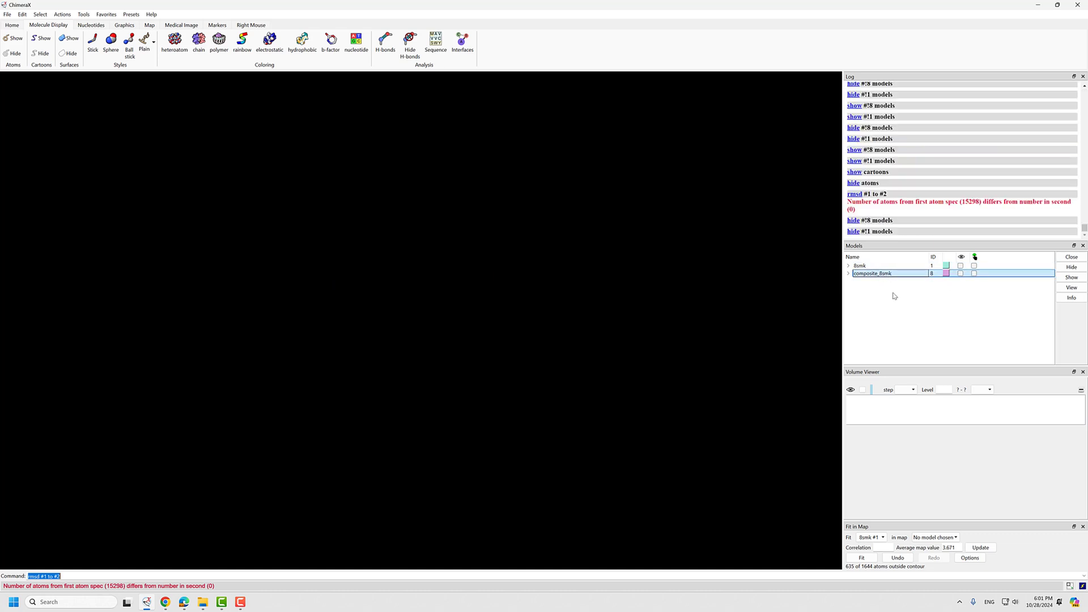
click(1071, 257)
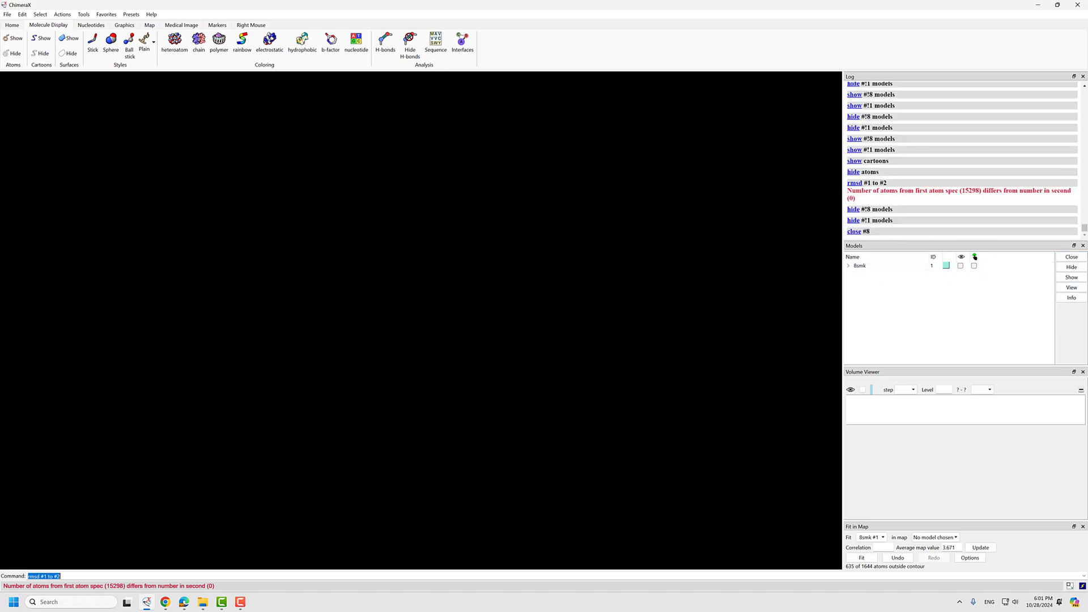
key(alt+Tab)
drag(854, 186, 1087, 180)
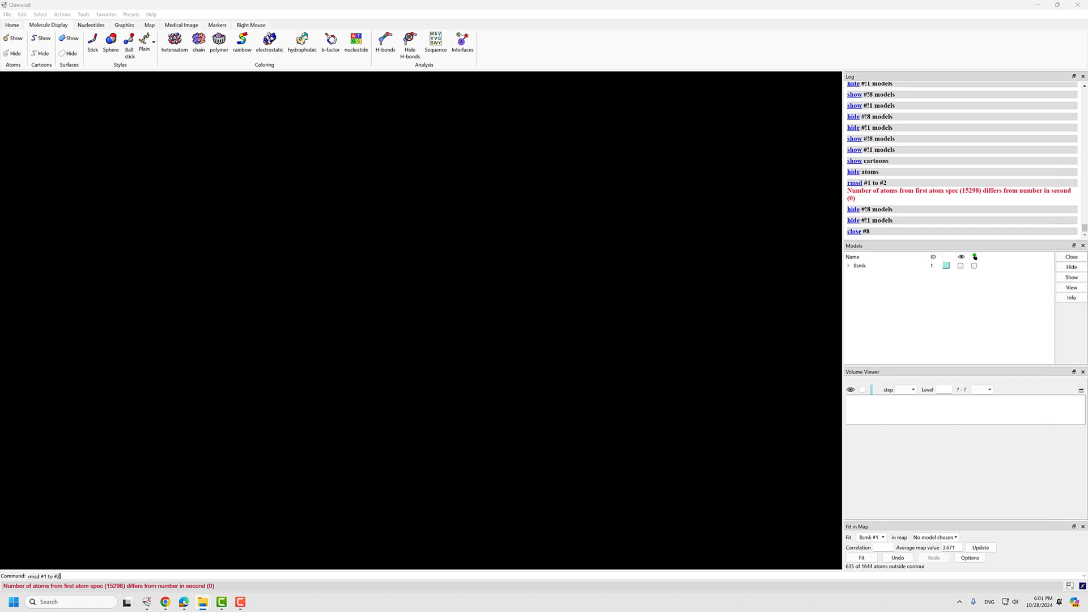
click(864, 266)
click(960, 267)
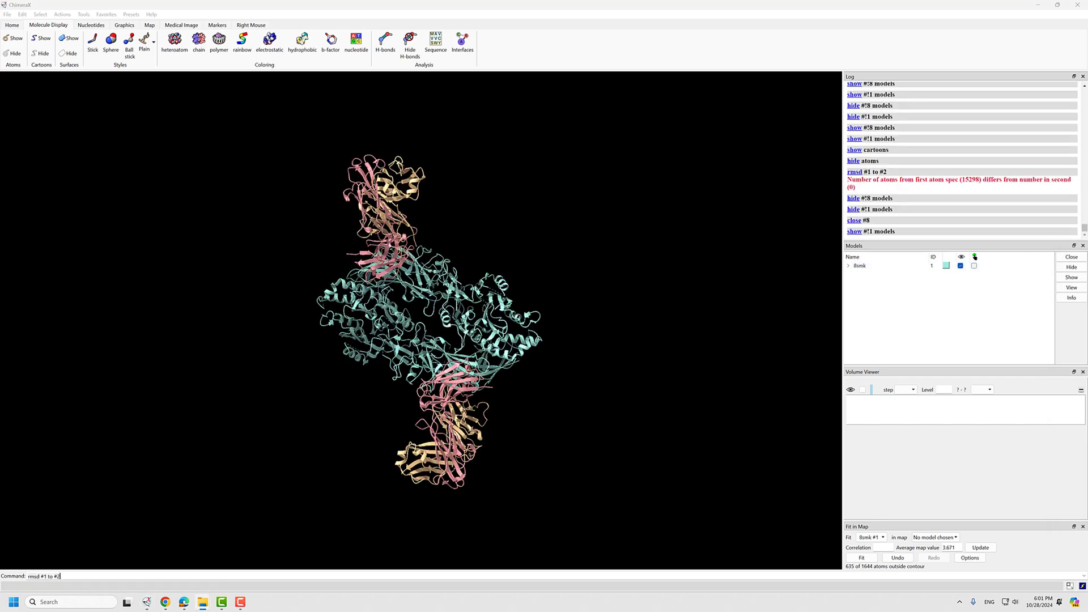
click(914, 265)
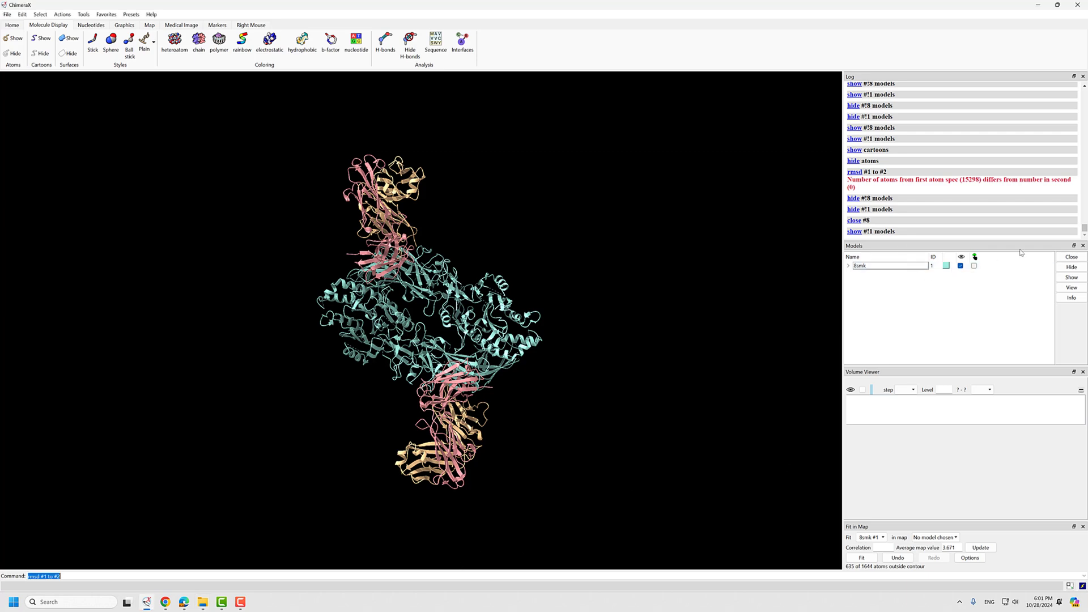
click(1071, 256)
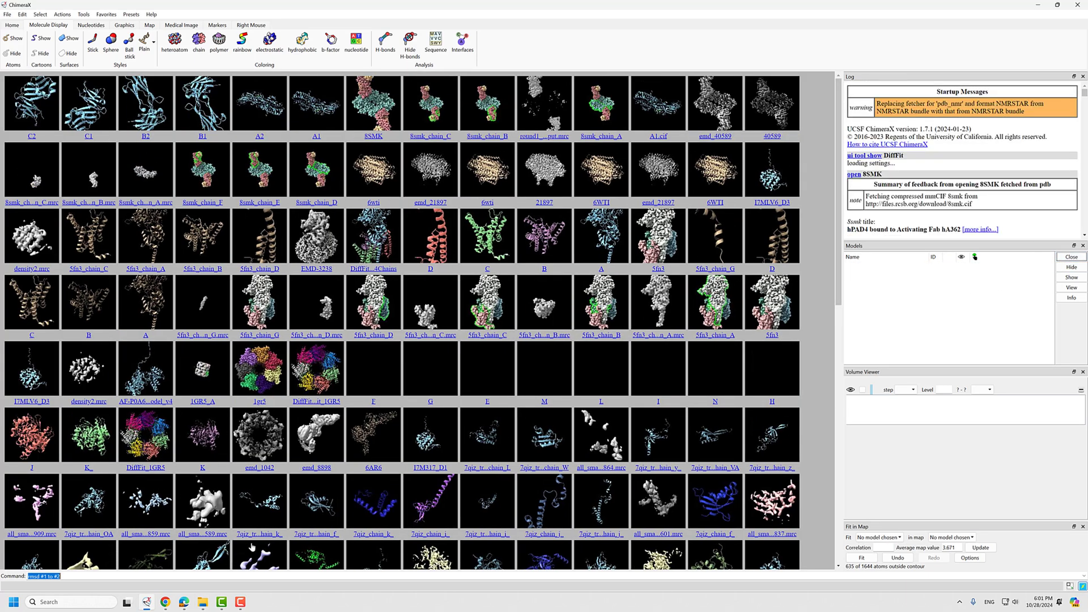
- Rerun the earlier command open 8SMK to load the reference structure again
click(195, 578)
key(Up)
key(Up)
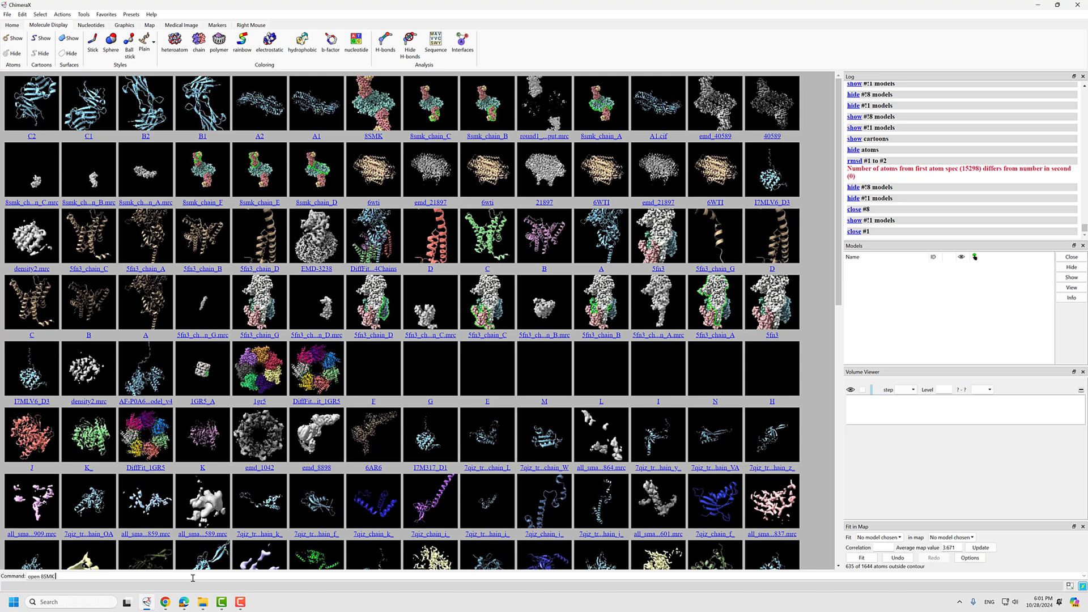
key(Return)
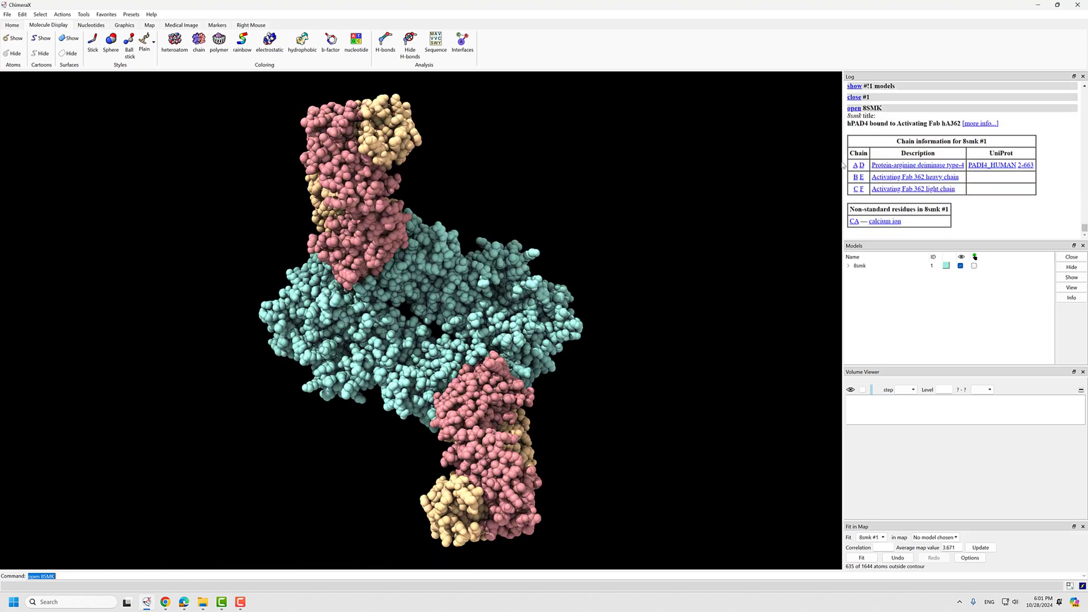
- Highlight chains A, B and C of the reference 8smk one after another, and clear the selection
click(858, 166)
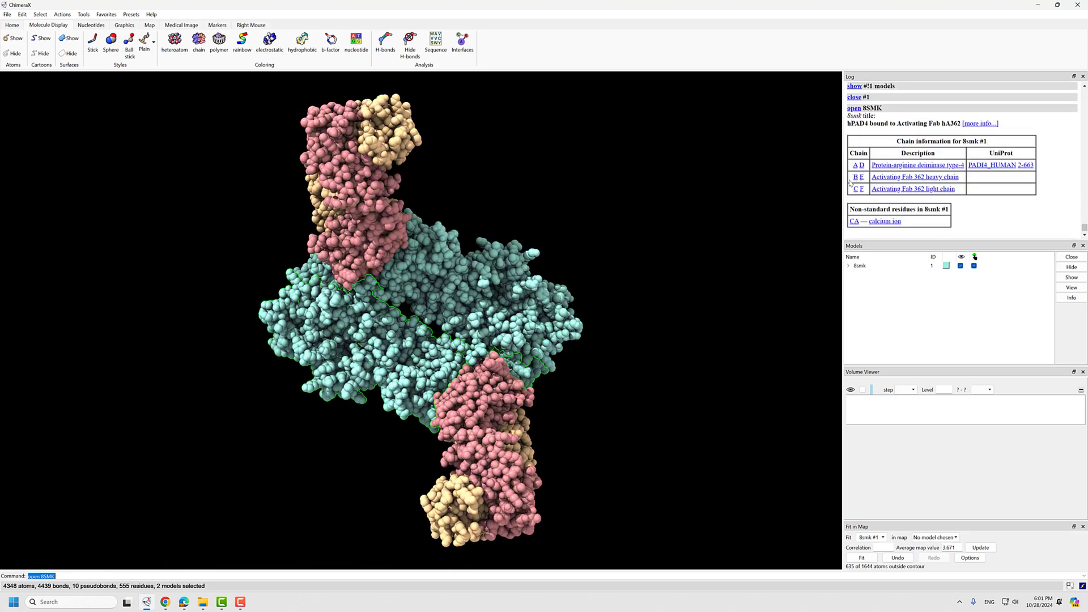
click(856, 177)
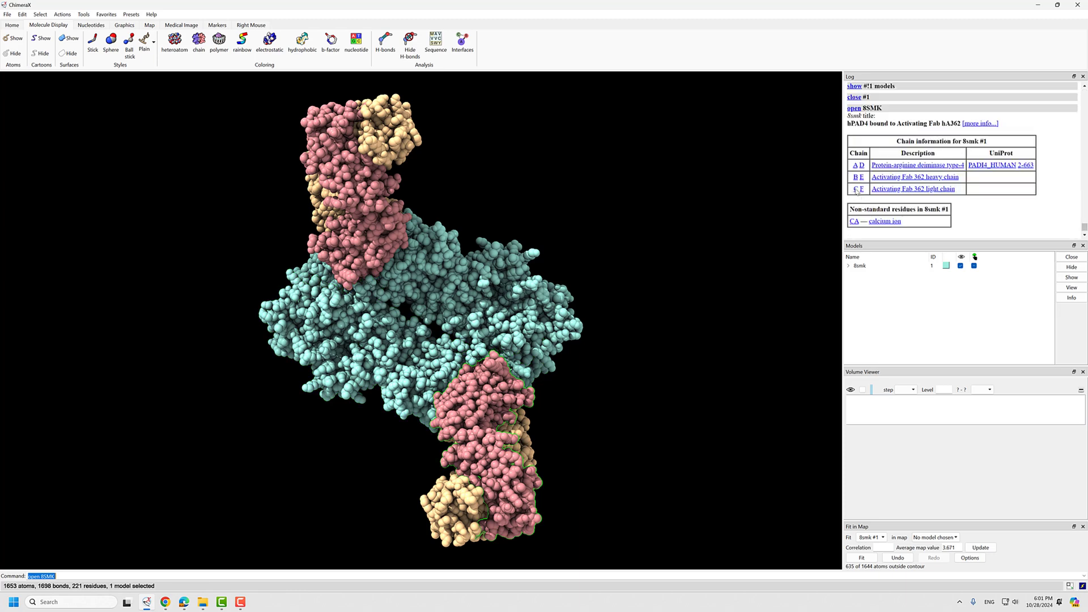
click(856, 189)
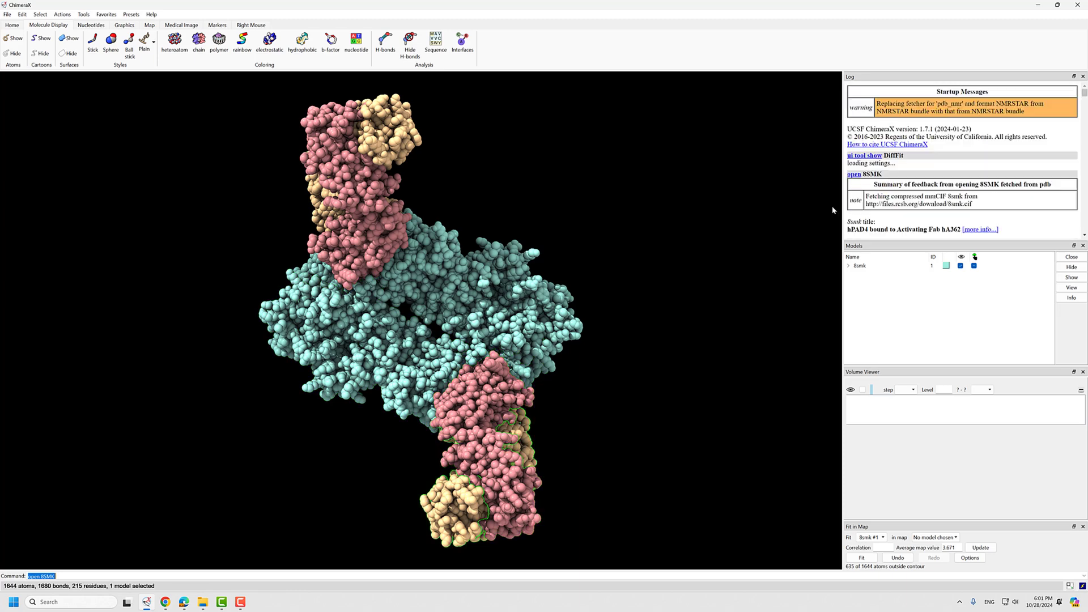
click(974, 266)
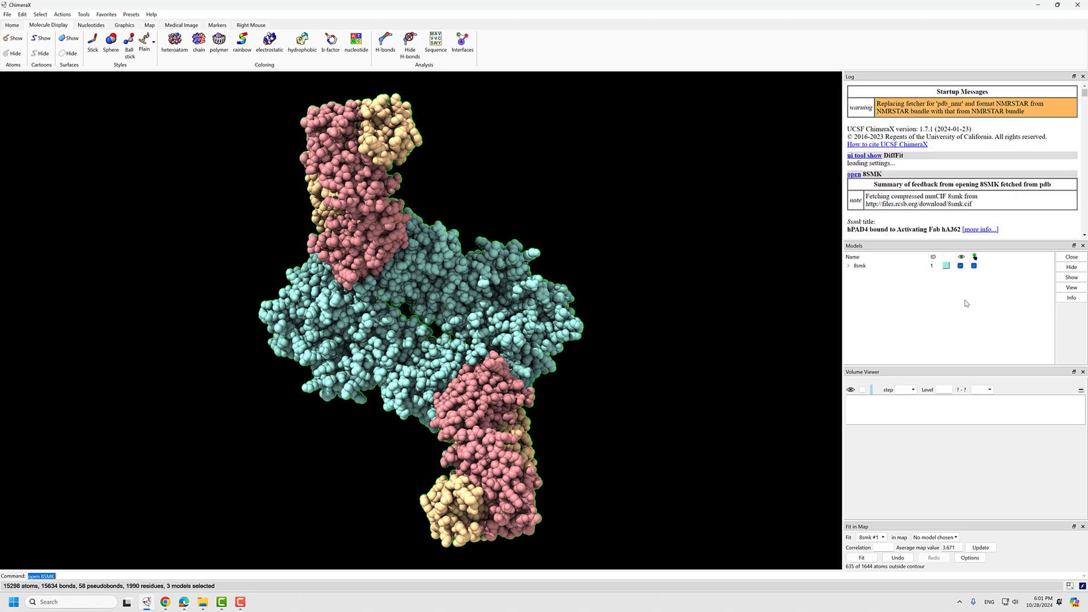
click(974, 266)
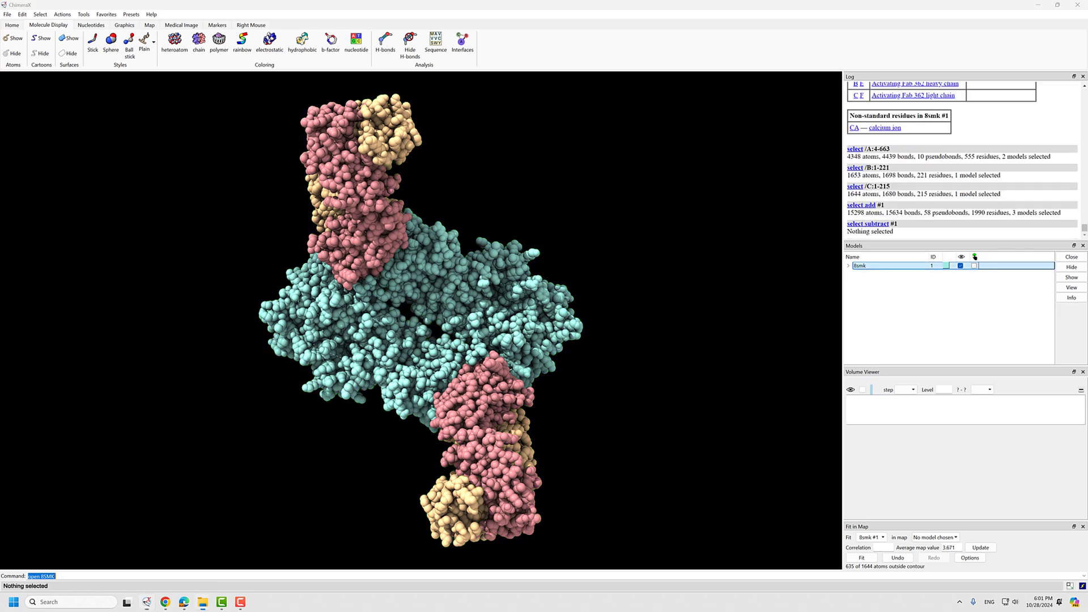
- Load A1.cif from the Composite_res folder and check it against 8smk by toggling its visibility and the atom display
drag(898, 274, 589, 324)
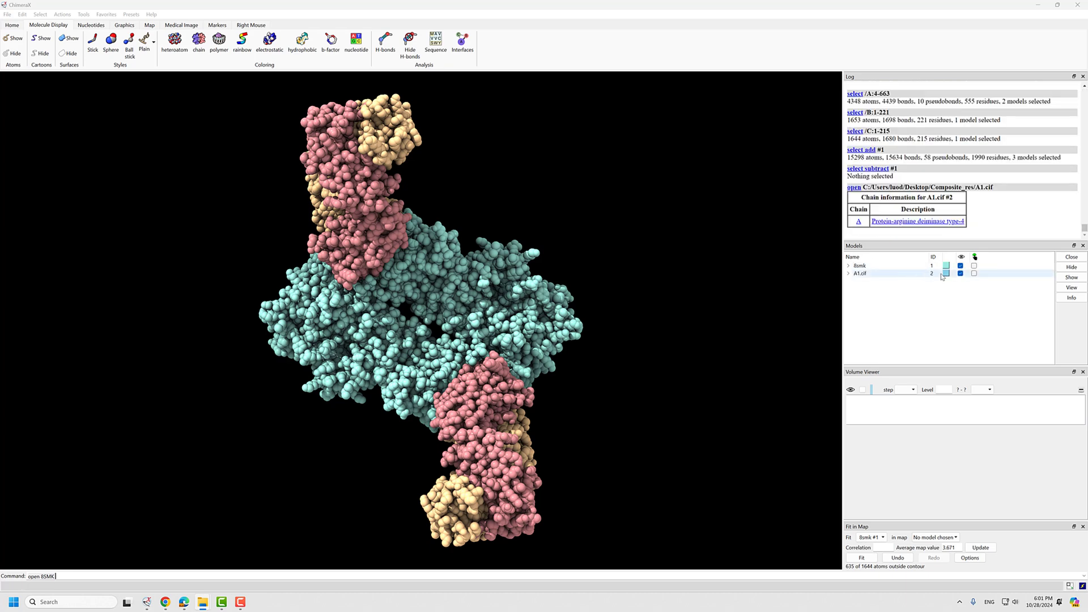
scroll(857, 172, up, 5)
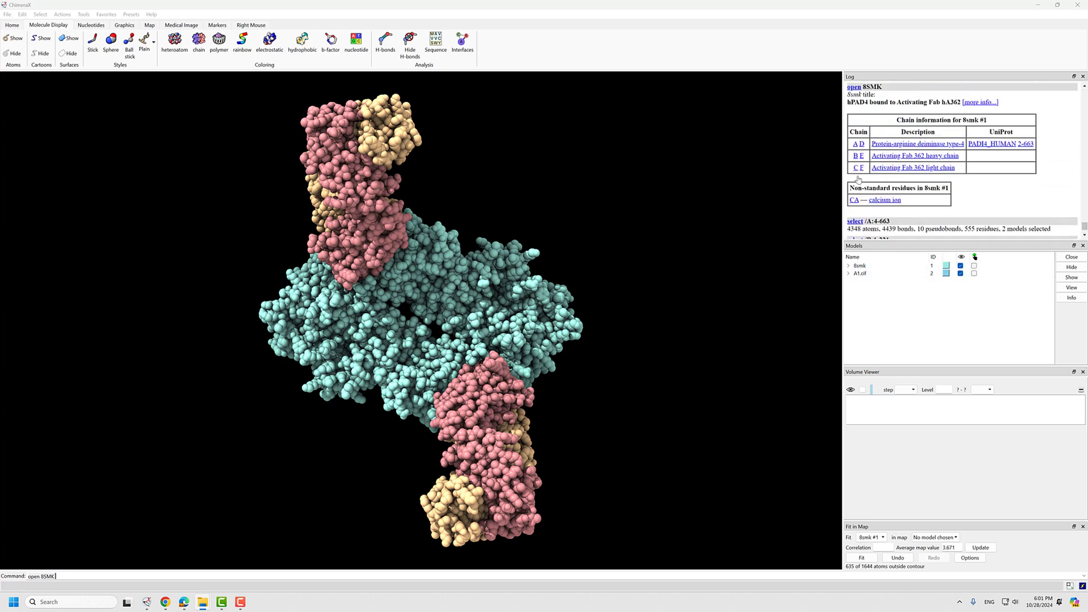
click(961, 274)
click(961, 274)
click(961, 274)
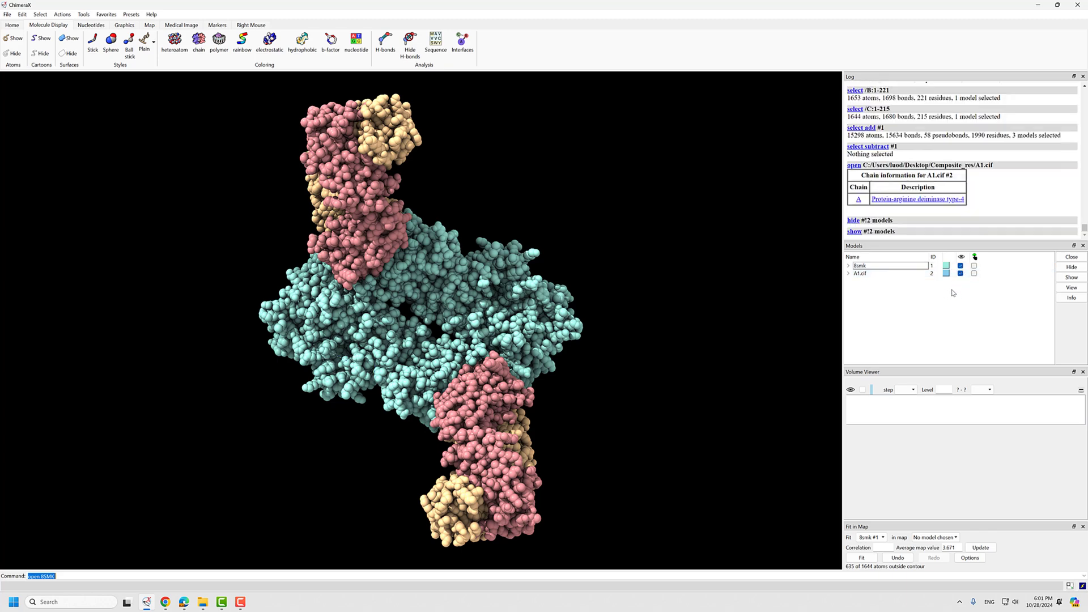
click(15, 52)
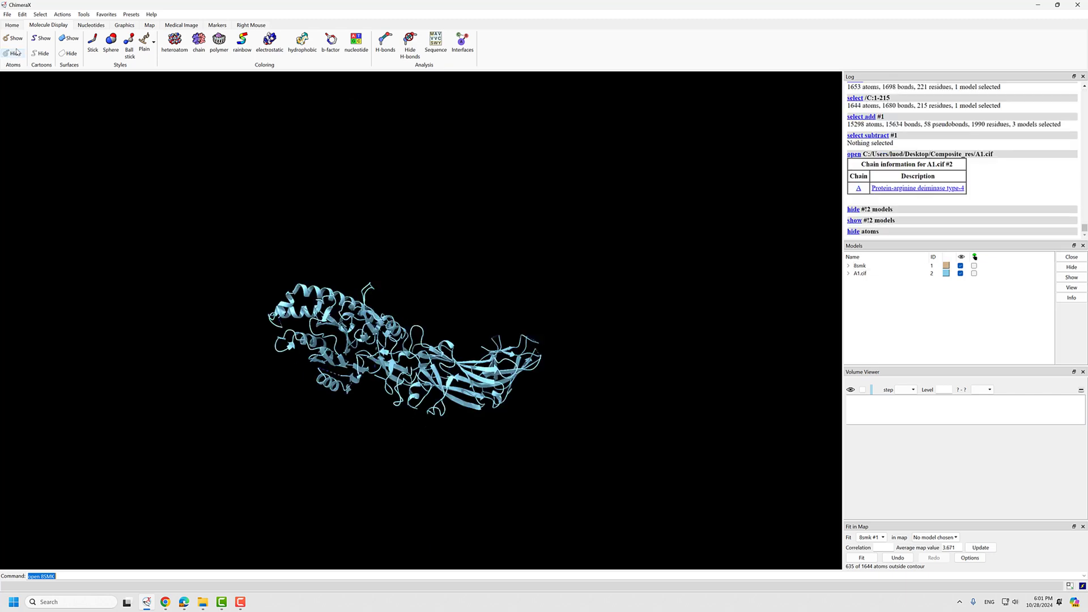
click(14, 38)
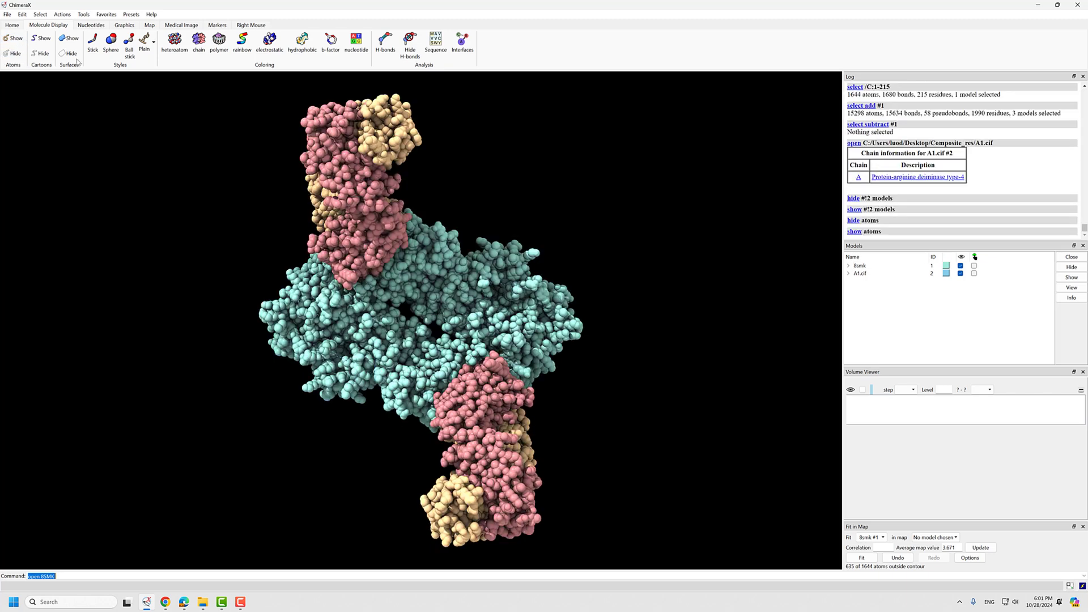
- Highlight the Fab heavy chain B of 8smk, and extend the selection to the whole model
double_click(924, 264)
scroll(876, 178, up, 5)
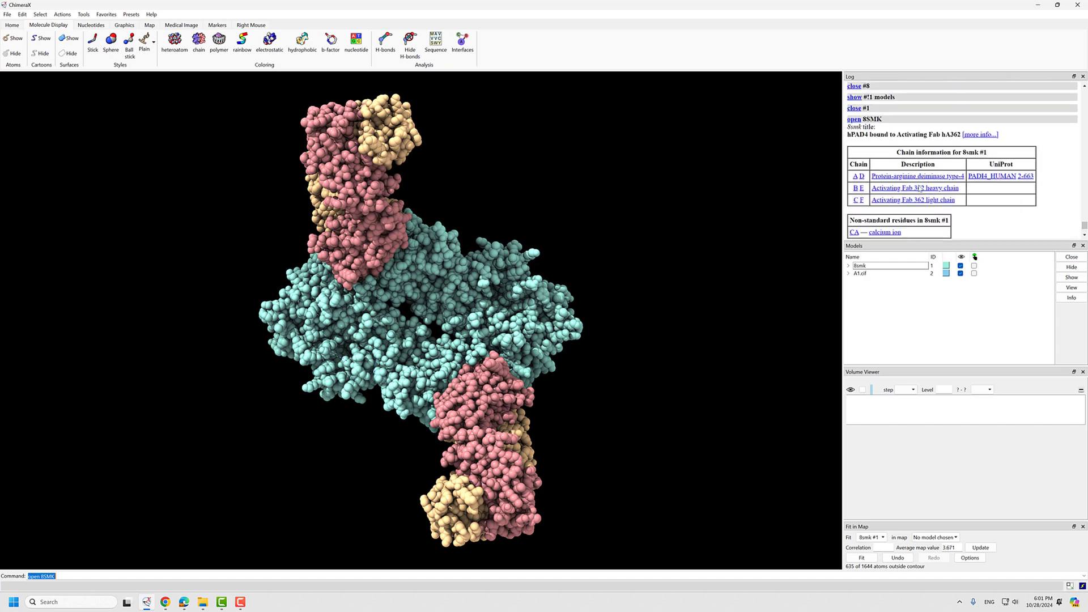
click(856, 188)
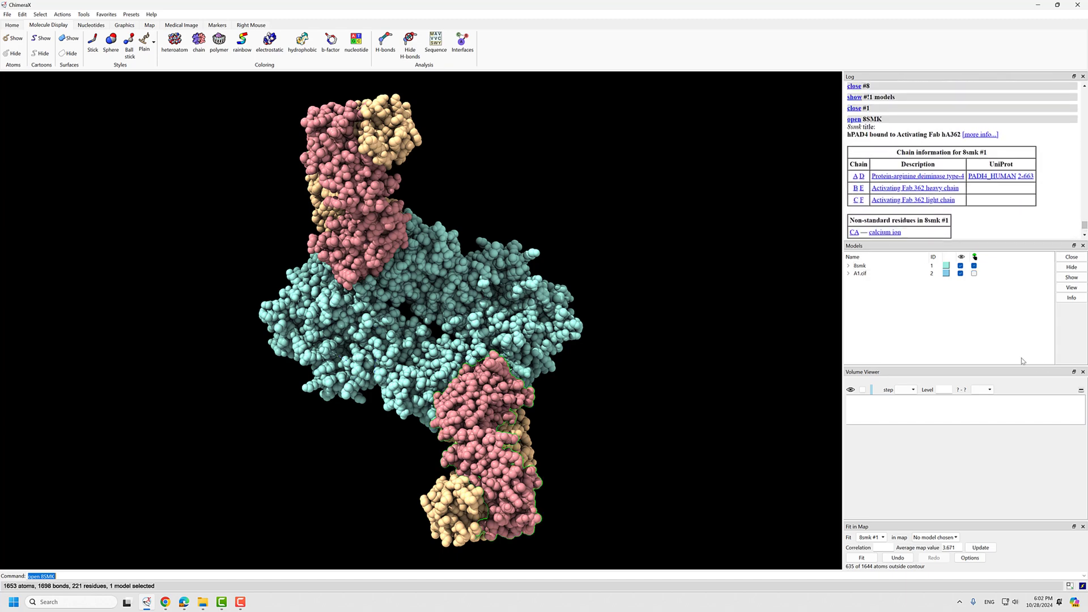
click(975, 266)
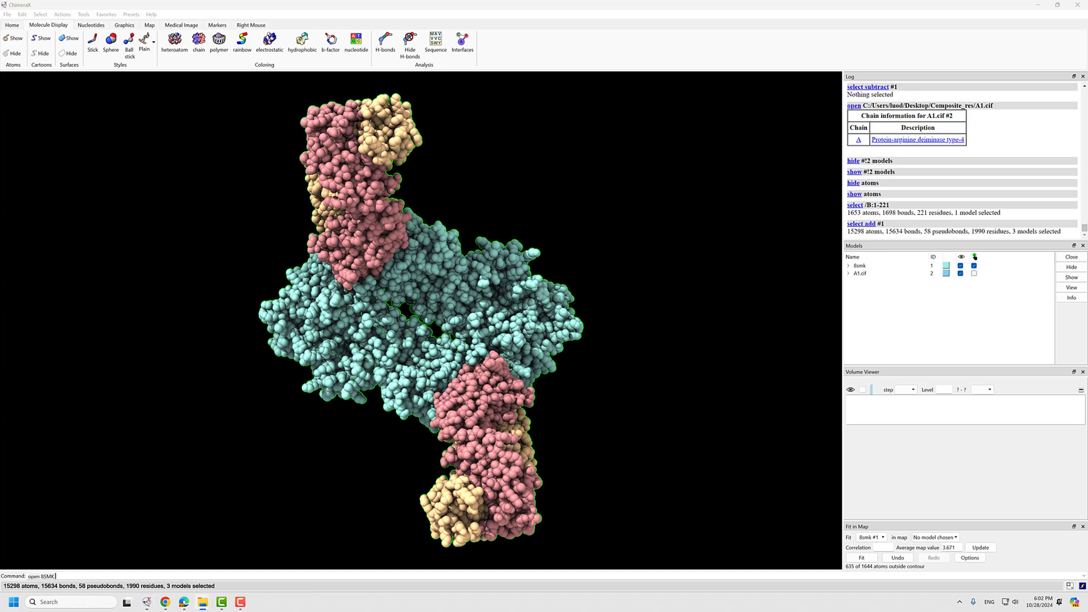
- Load B1.cif from the Composite_res folder, check it by temporarily hiding 8smk and A1.cif, and clear the selection
drag(671, 319, 636, 327)
click(960, 266)
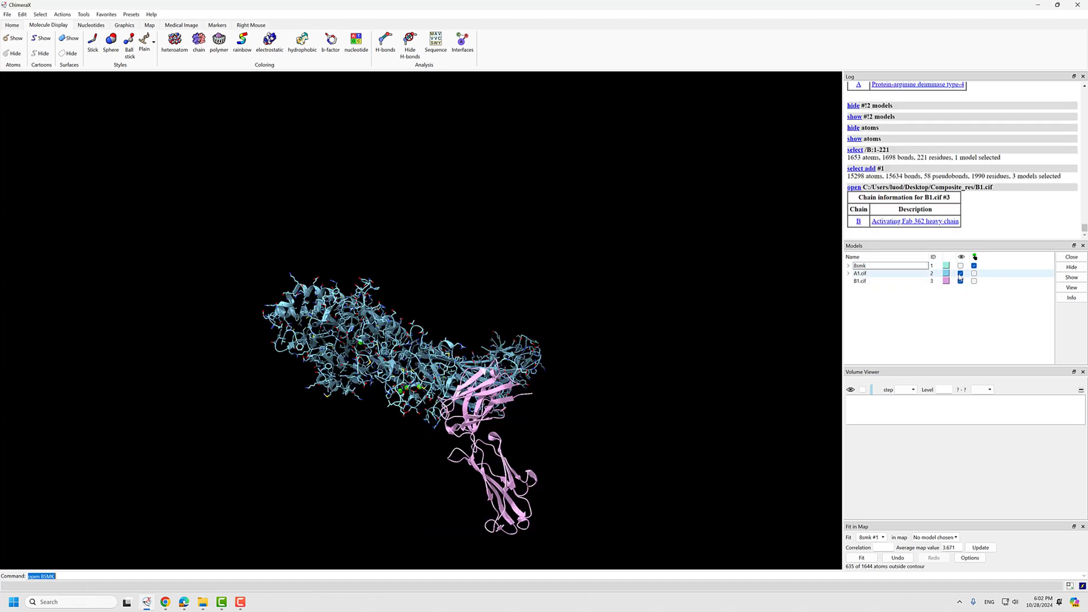
click(960, 273)
click(960, 274)
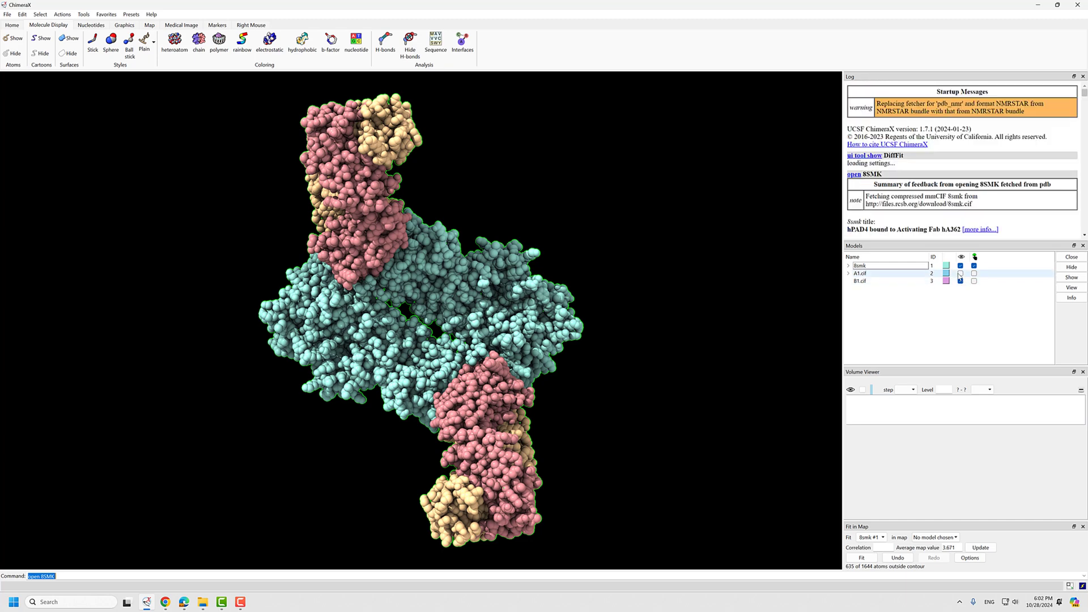
click(974, 266)
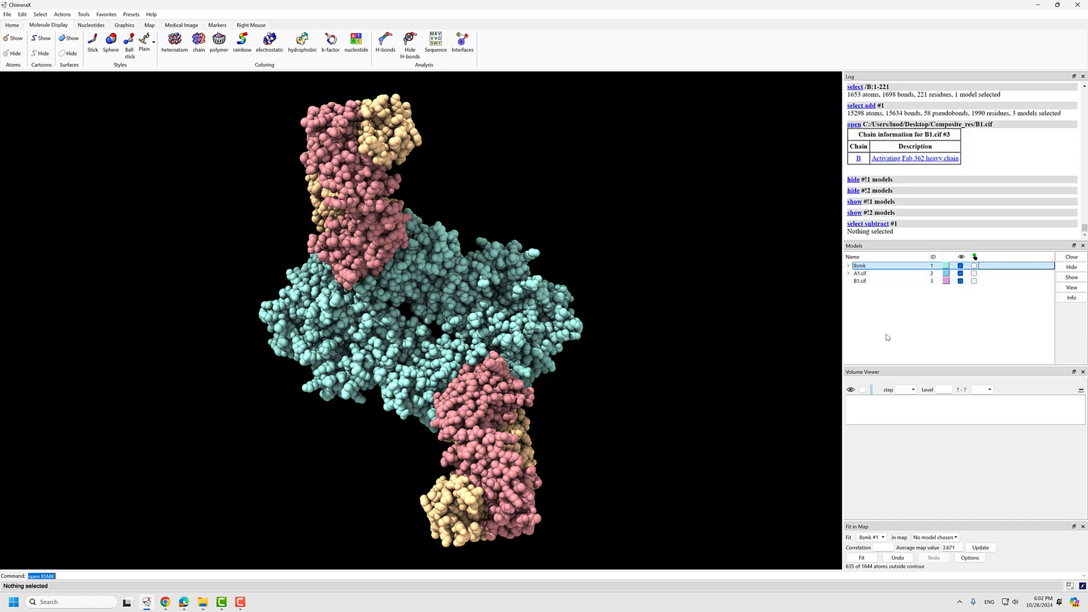
- Load C1.cif and check it alone by temporarily hiding 8smk, A1.cif and B1.cif
click(888, 281)
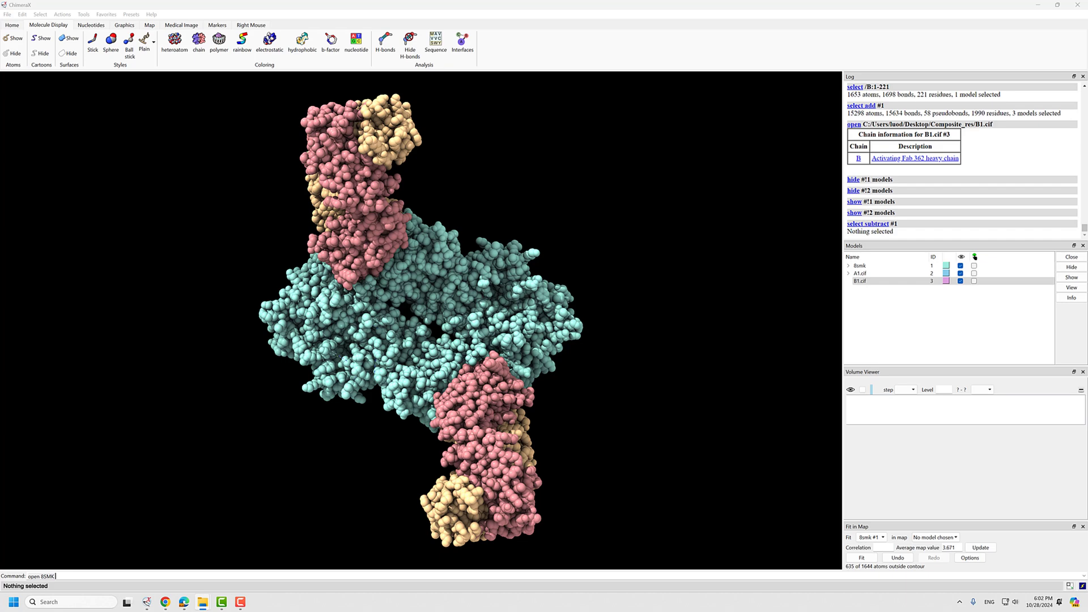
drag(1087, 363, 695, 365)
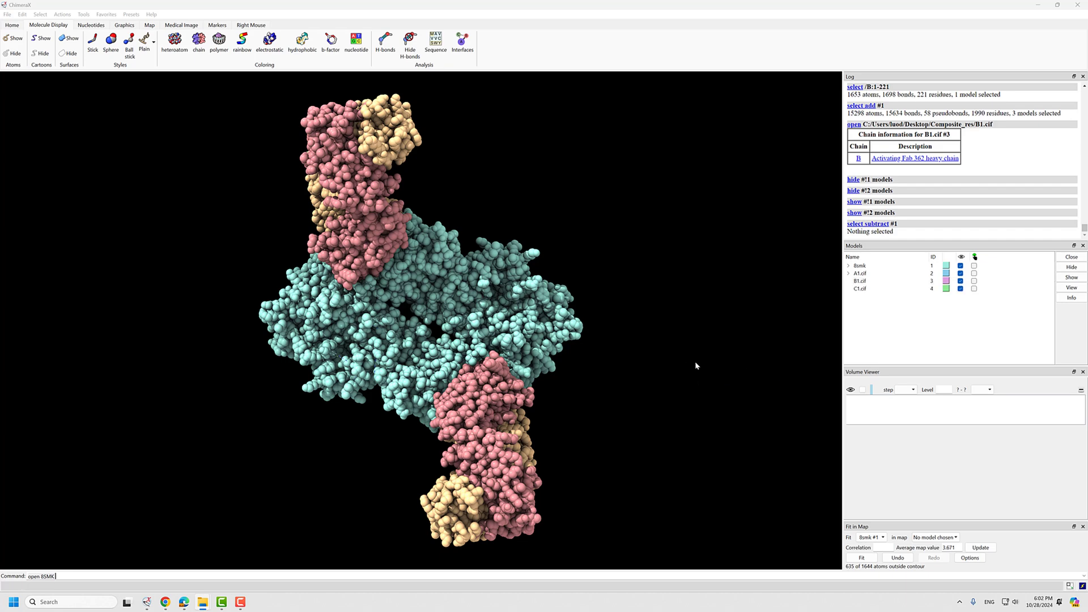
click(960, 266)
click(960, 274)
click(960, 281)
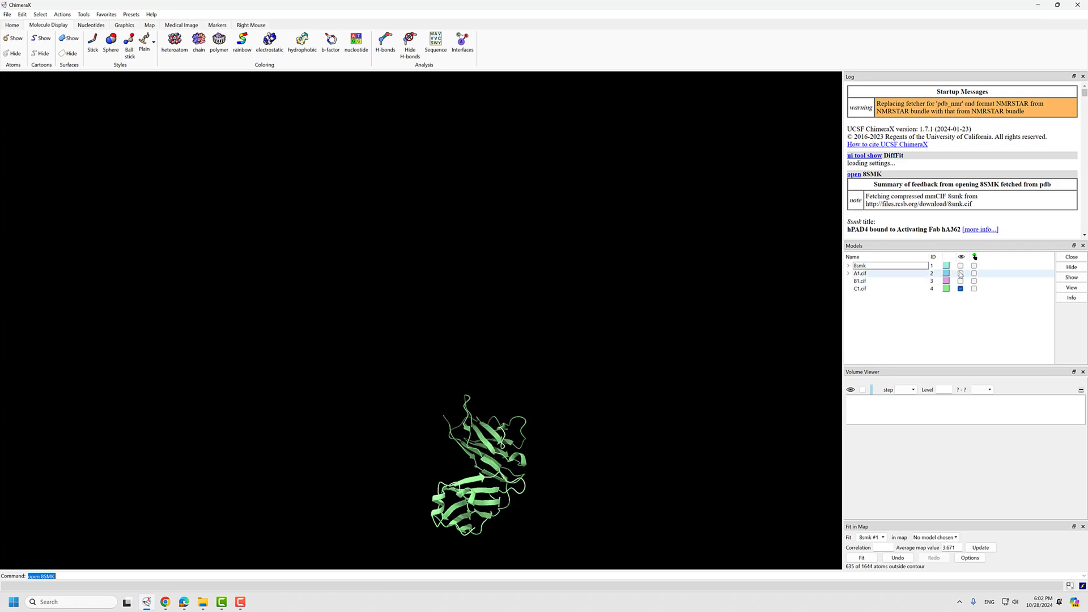
click(960, 266)
click(961, 274)
click(960, 282)
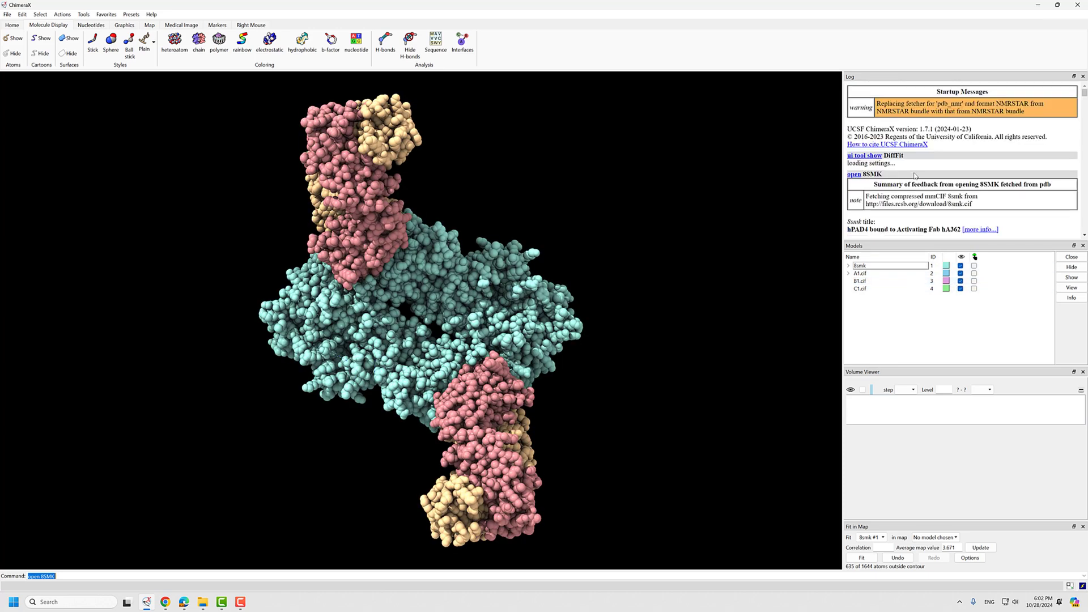
- Highlight the light chain C in 8smk and C1.cif, inspect their overlay from several angles, and clear the selection
scroll(914, 190, up, 2)
scroll(914, 189, up, 10)
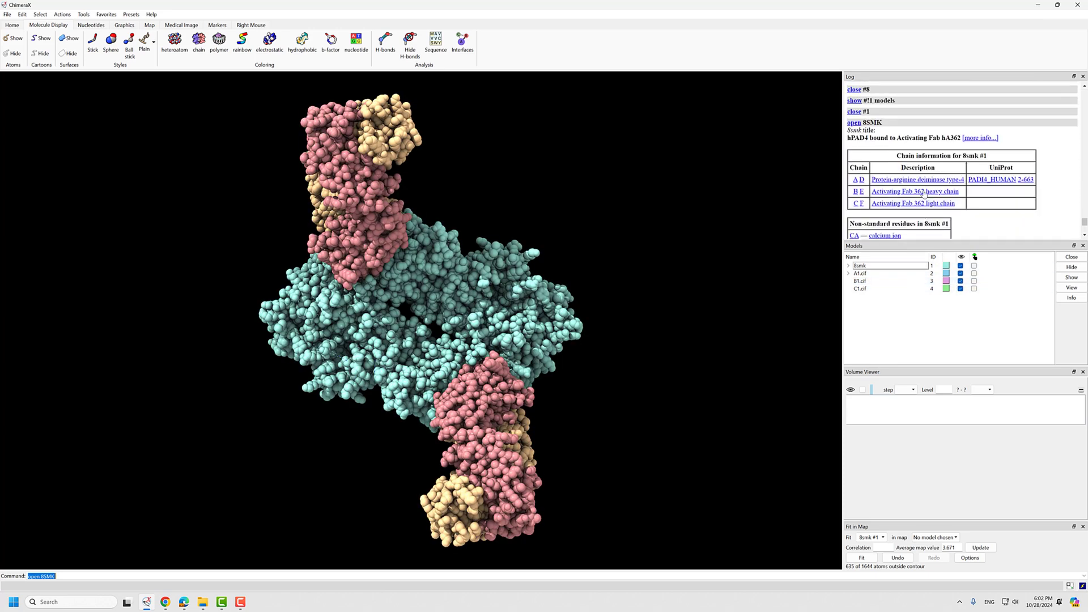
click(858, 229)
drag(453, 397, 469, 420)
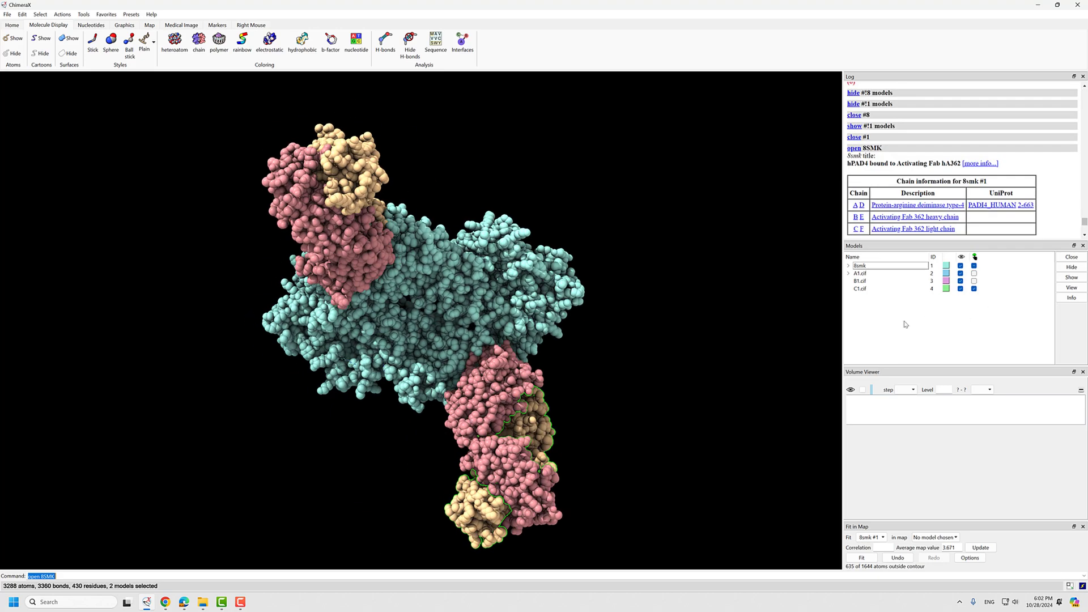
drag(597, 392, 584, 358)
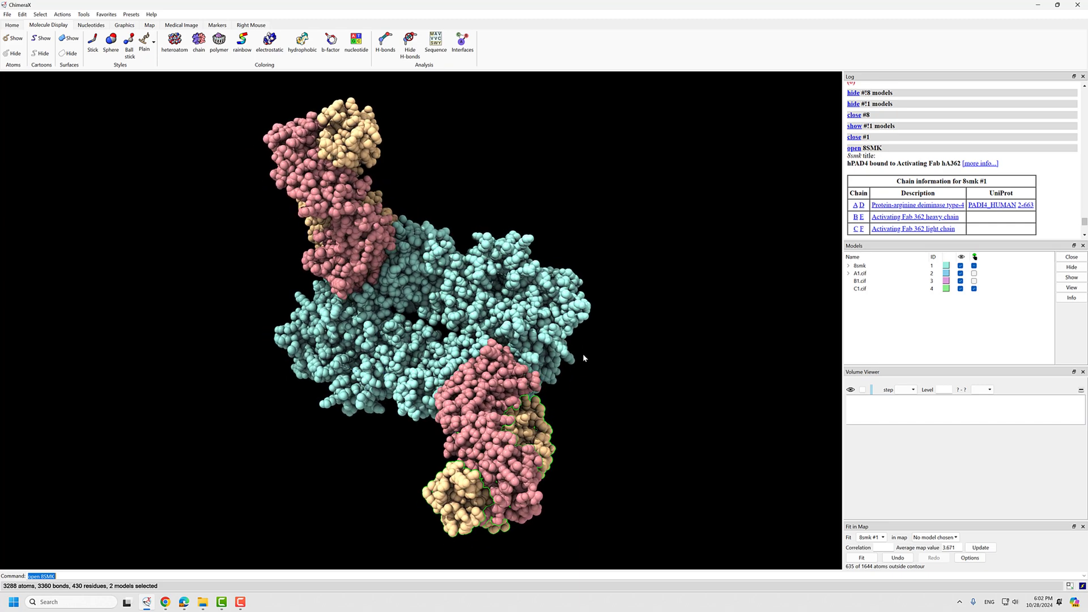
click(974, 289)
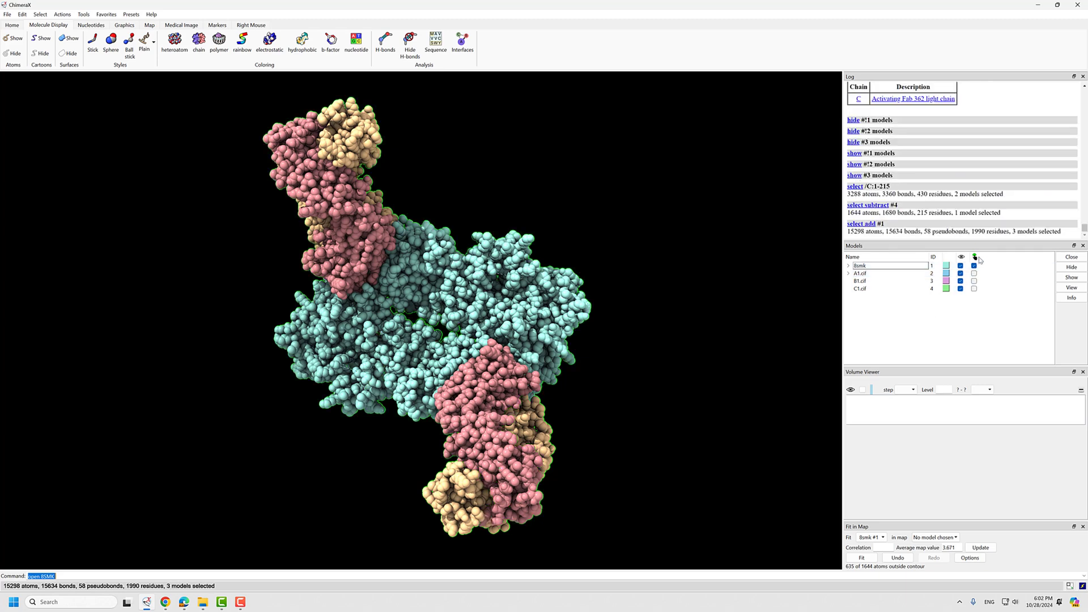
click(974, 265)
- Load the second set of chain fits, A2.cif, B2.cif and C2.cif, from the Composite_res folder
click(922, 313)
key(alt+Tab)
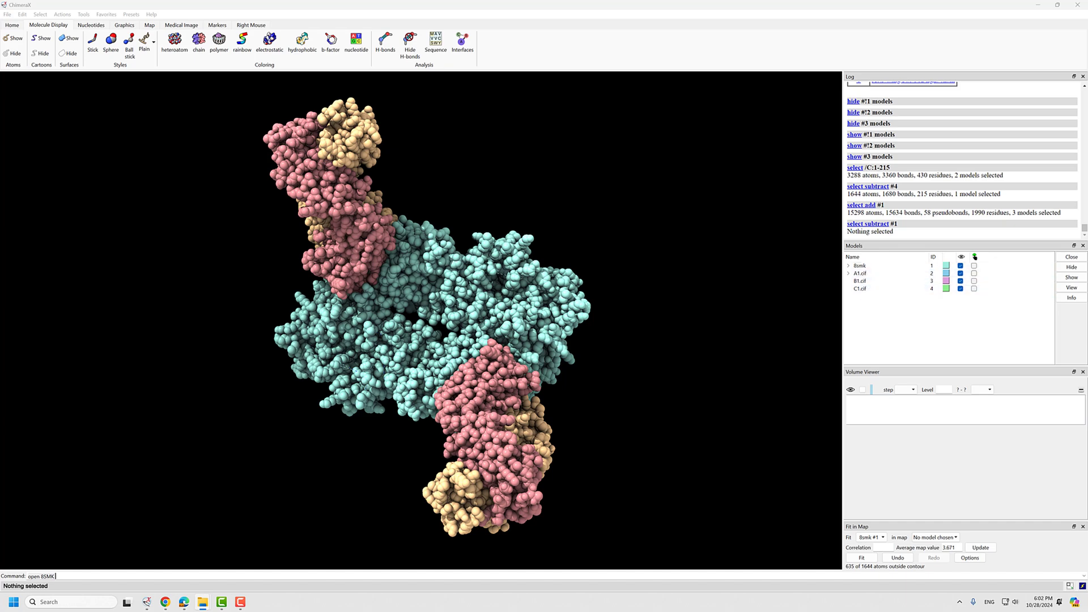
drag(1087, 309, 896, 308)
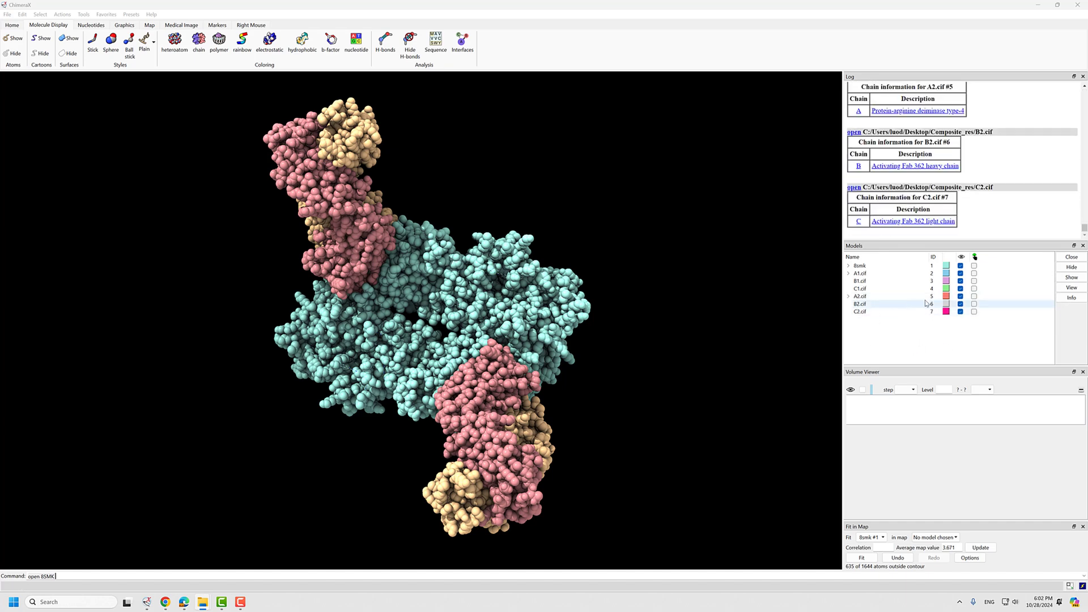
click(885, 336)
- Combine models #2,3,4,5,6,7 into a new model with ID 8 named composite_8smk
click(104, 575)
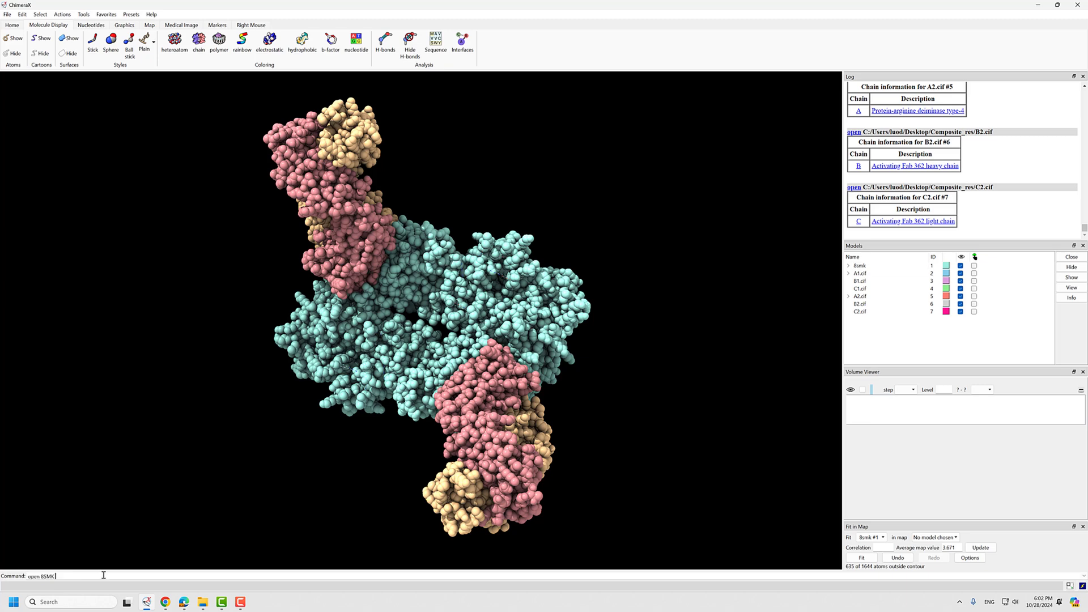
key(ctrl+a)
text(combine #2,4,6,3,5,7 modelId 8 name composite_8smk)
text(2,3,4,5,6,7)
key(Return)
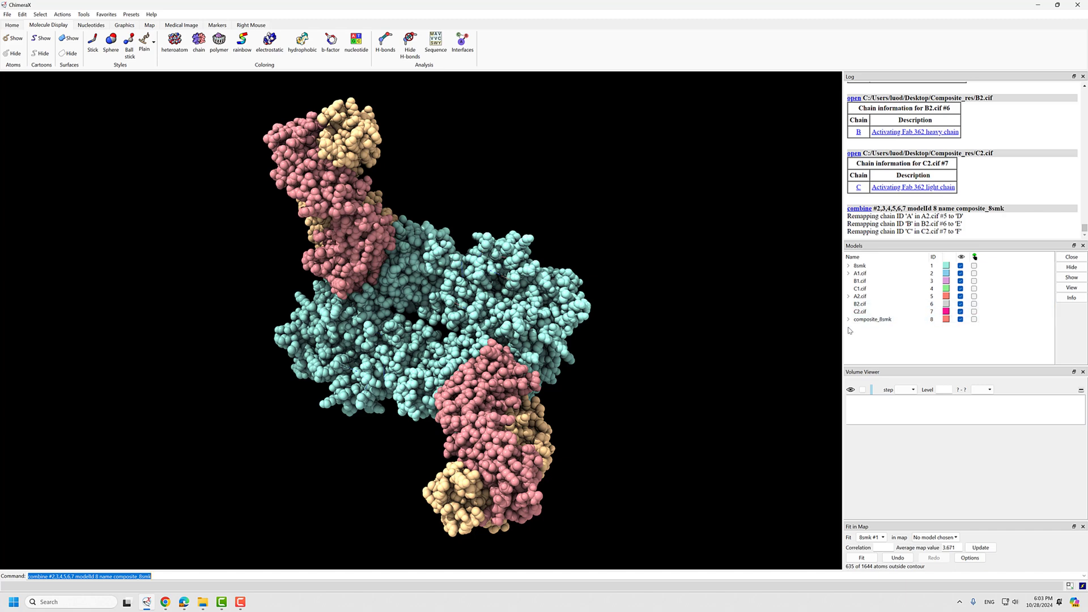
drag(875, 315, 879, 274)
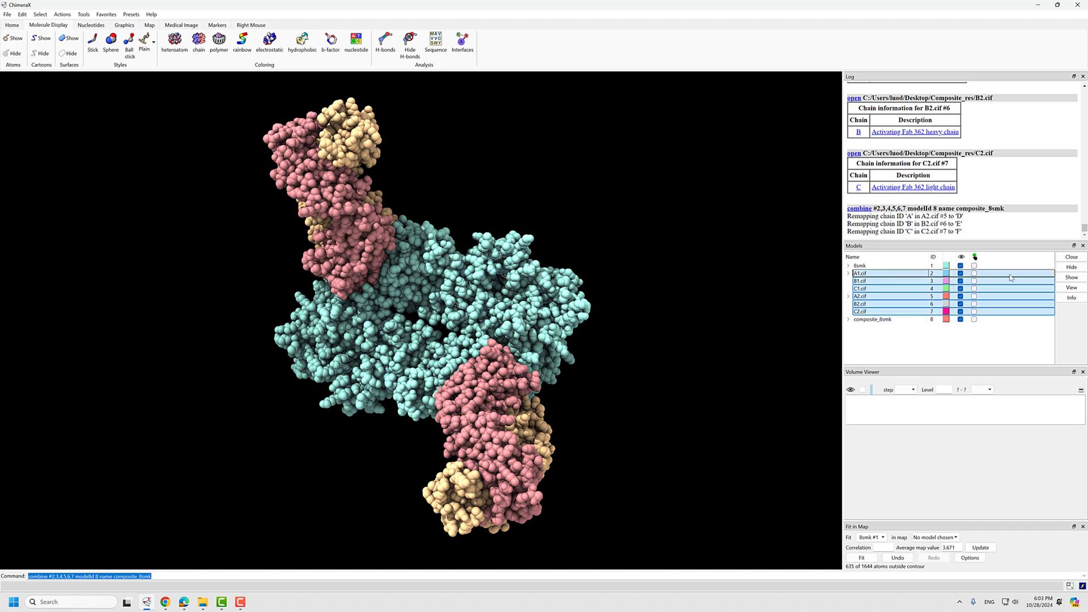
click(903, 345)
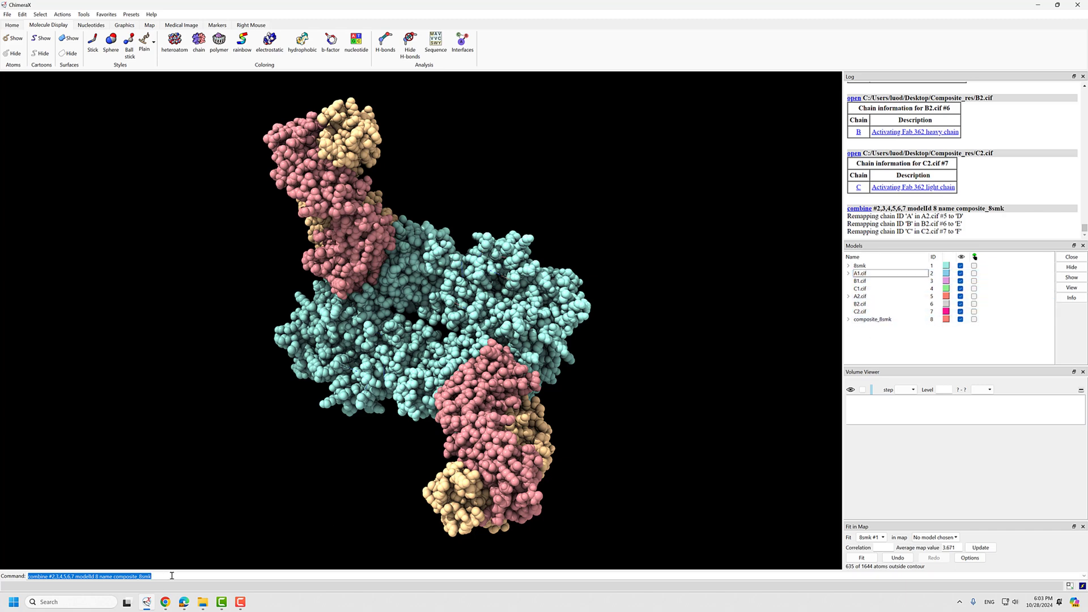
- Measure the RMSD between the reference 8smk and composite_8smk with the command rmsd #1 to #8
text(rmsd #1 to #2)
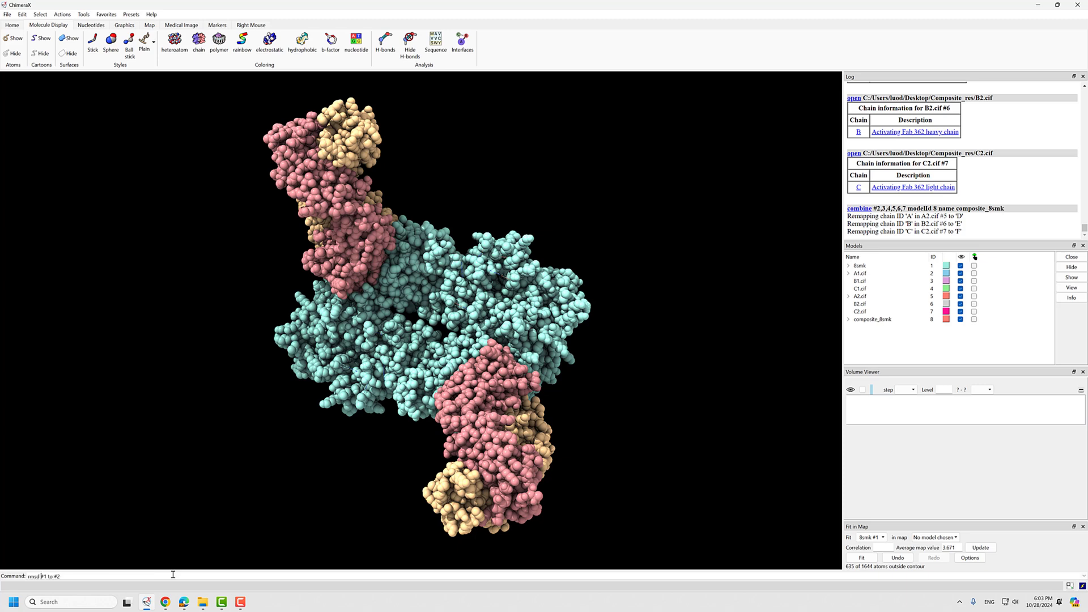
key(Return)
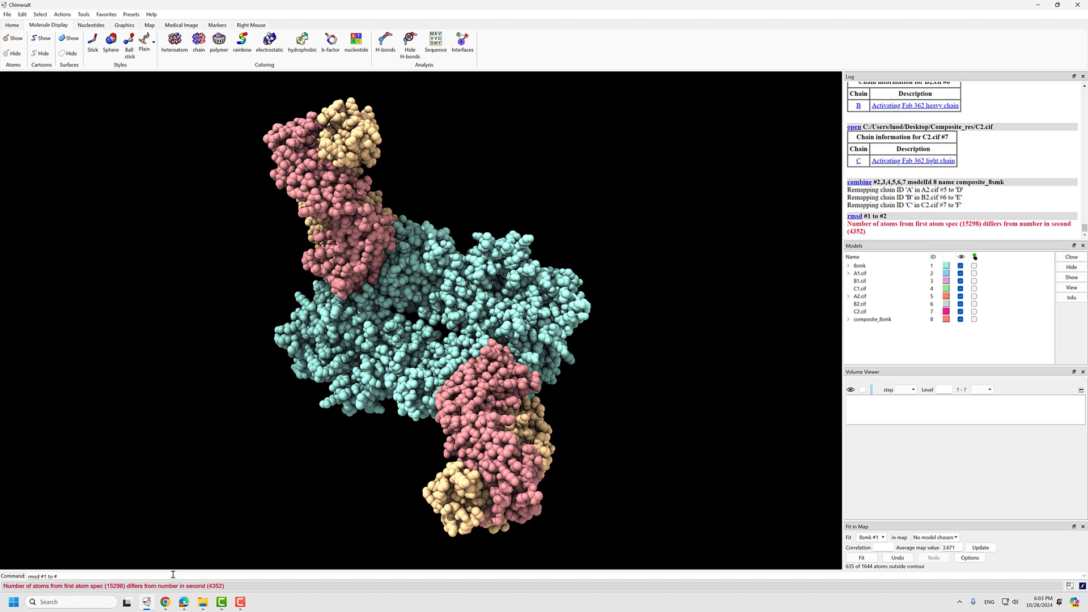
text(8)
key(Return)
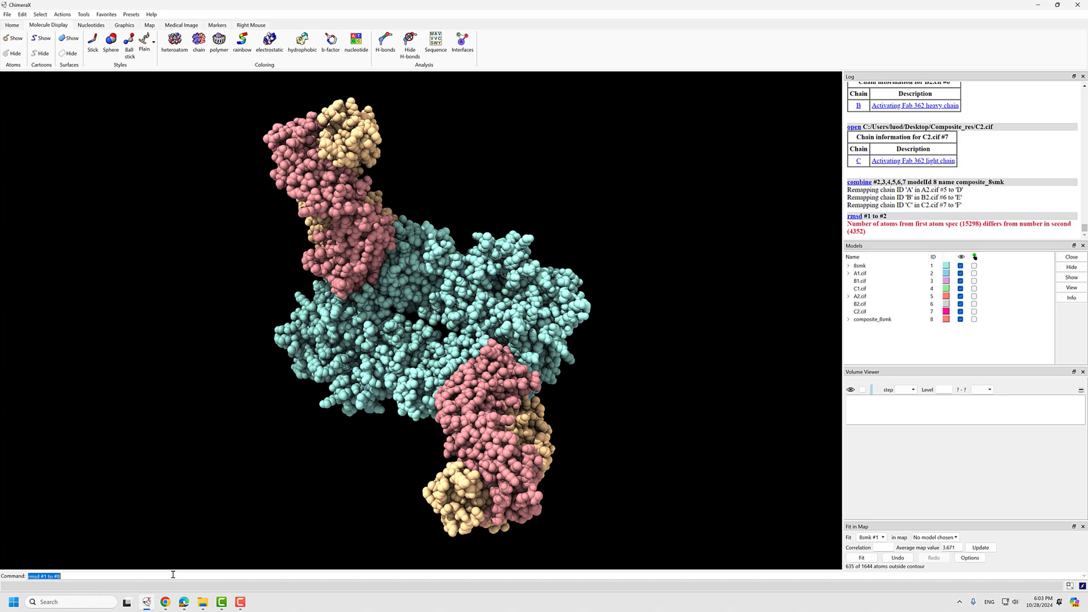
scroll(560, 368, down, 7)
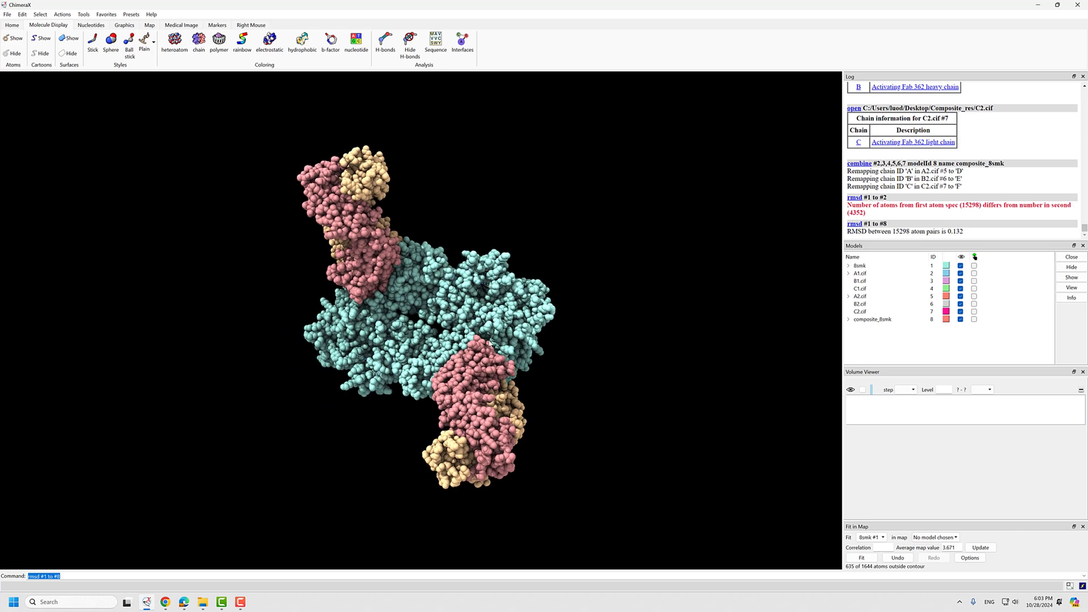
drag(532, 351, 462, 335)
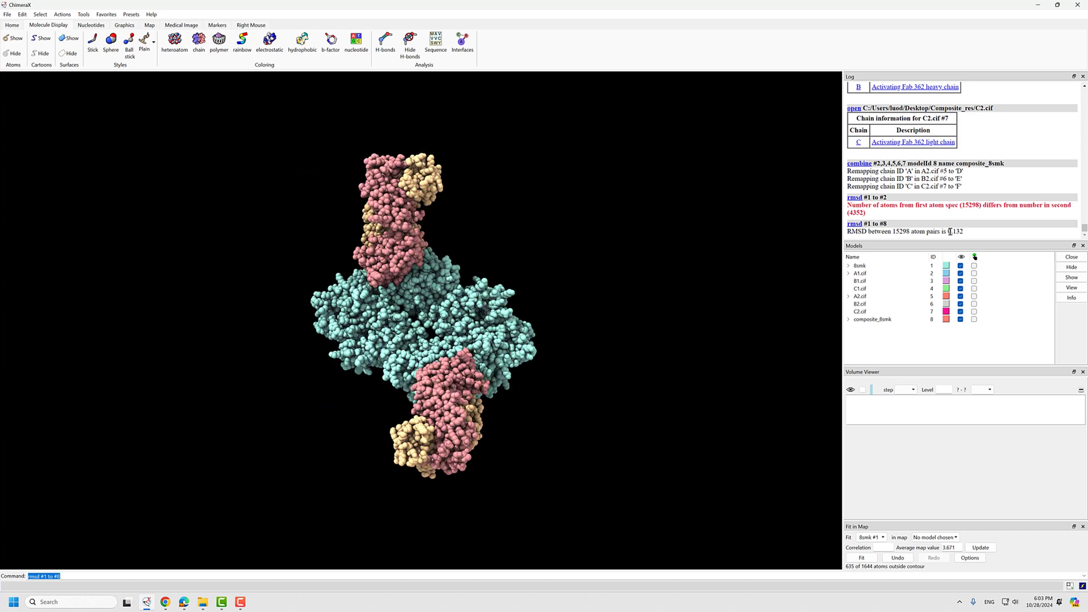
- Review the RMSD result in the log and inspect the overlaid 8smk and composite_8smk structures from several angles
drag(947, 231, 965, 235)
click(986, 235)
drag(499, 353, 401, 326)
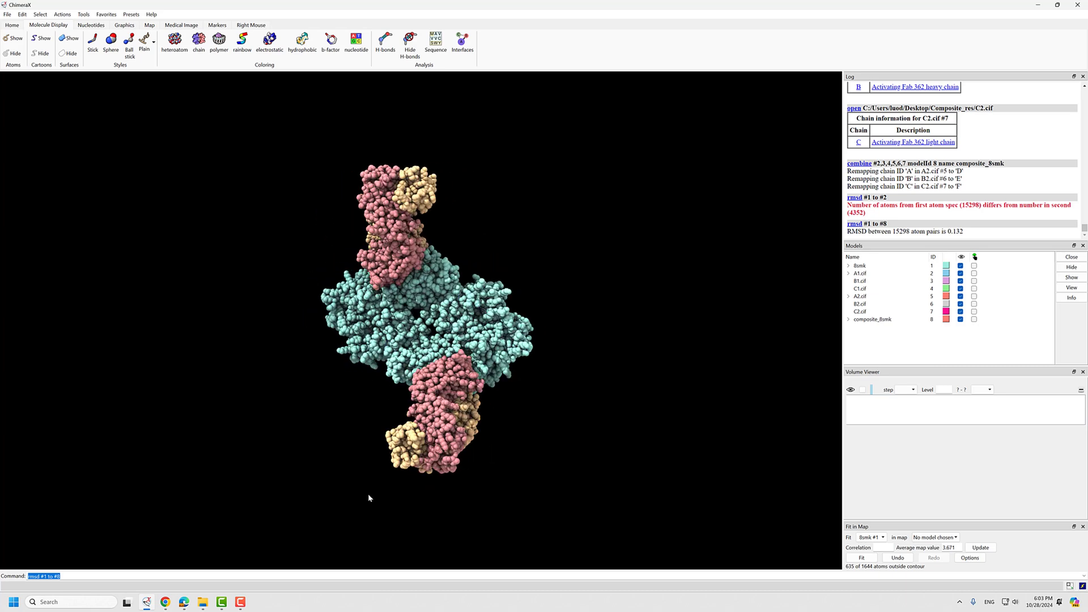
drag(396, 309, 424, 347)
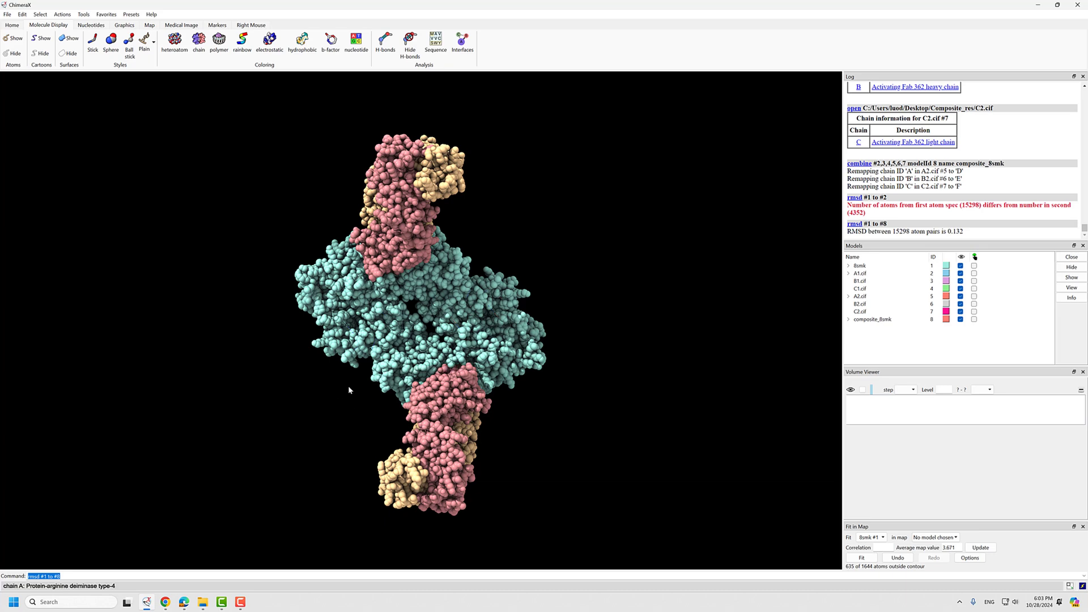
mouse_move(374, 413)
mouse_down()
mouse_move(361, 423)
mouse_move(373, 413)
mouse_up()
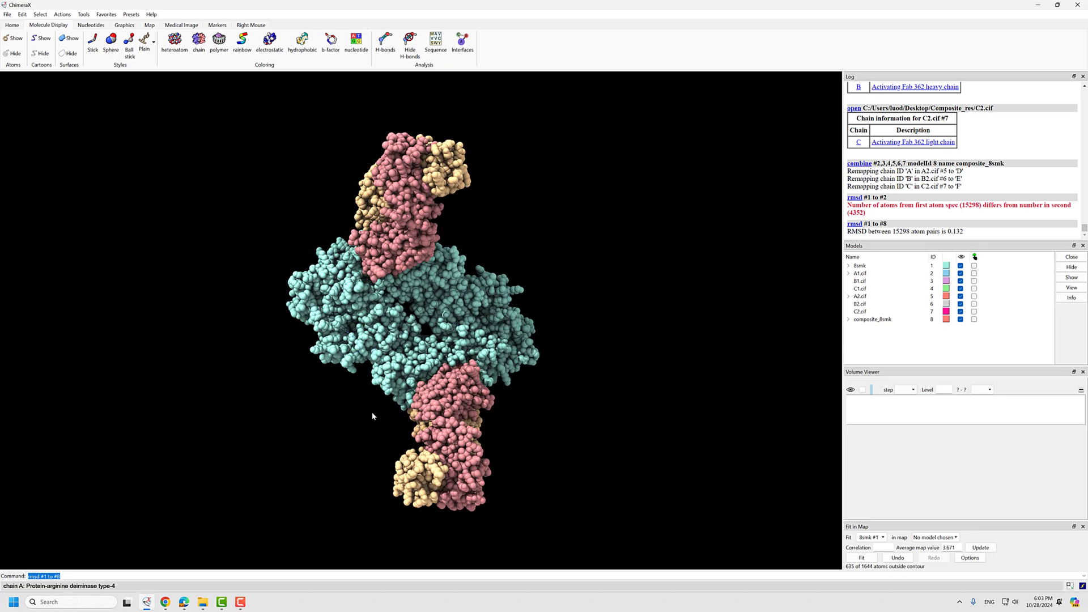
click(190, 576)
- Switch to the DiffFit GitHub wiki in Chrome, view the repository's main page and return to the commands page
mouse_move(164, 607)
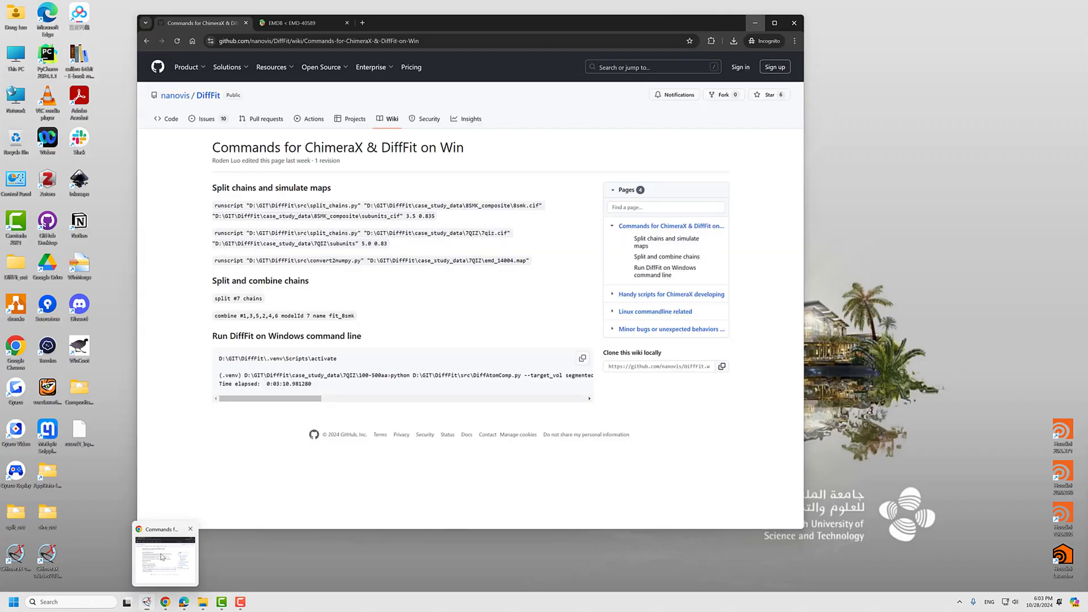
click(164, 557)
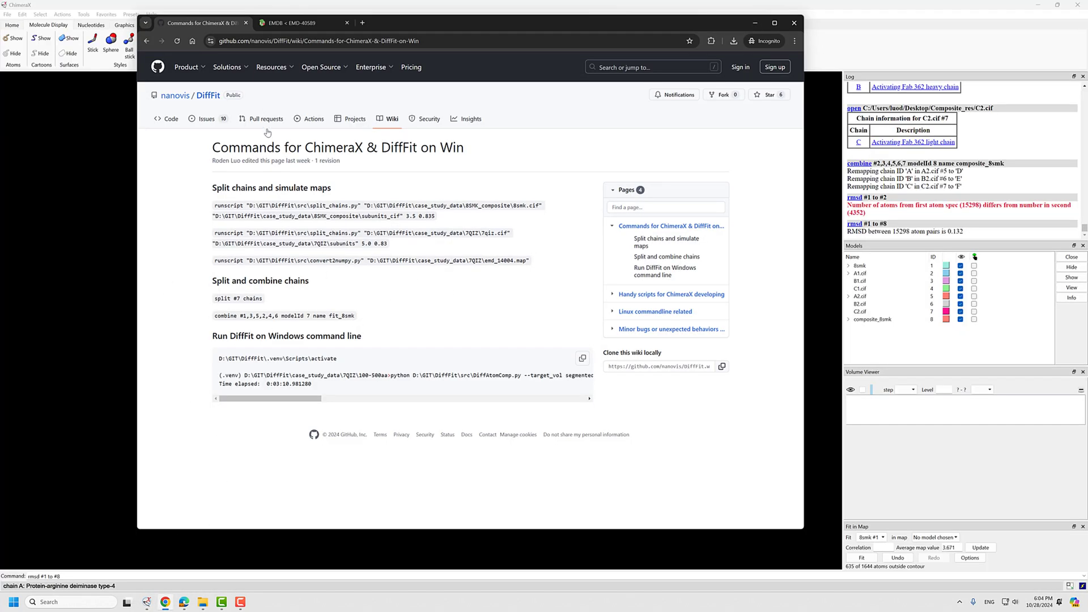
click(208, 96)
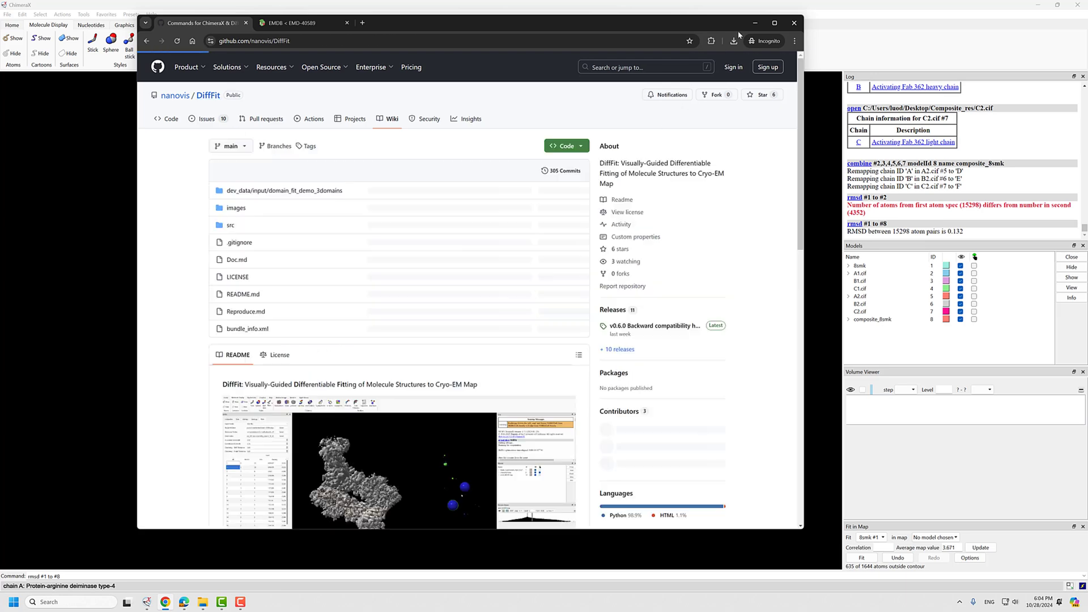
click(147, 41)
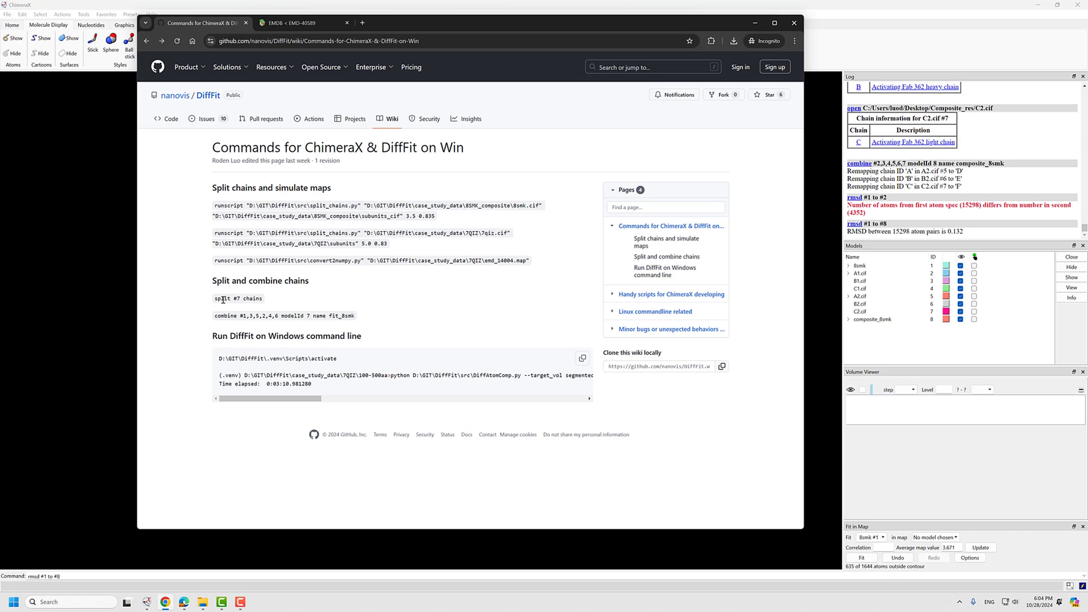
- Review the split and combine chains commands on the wiki page and go back to the wiki's page list
drag(222, 299, 250, 299)
click(270, 321)
click(147, 40)
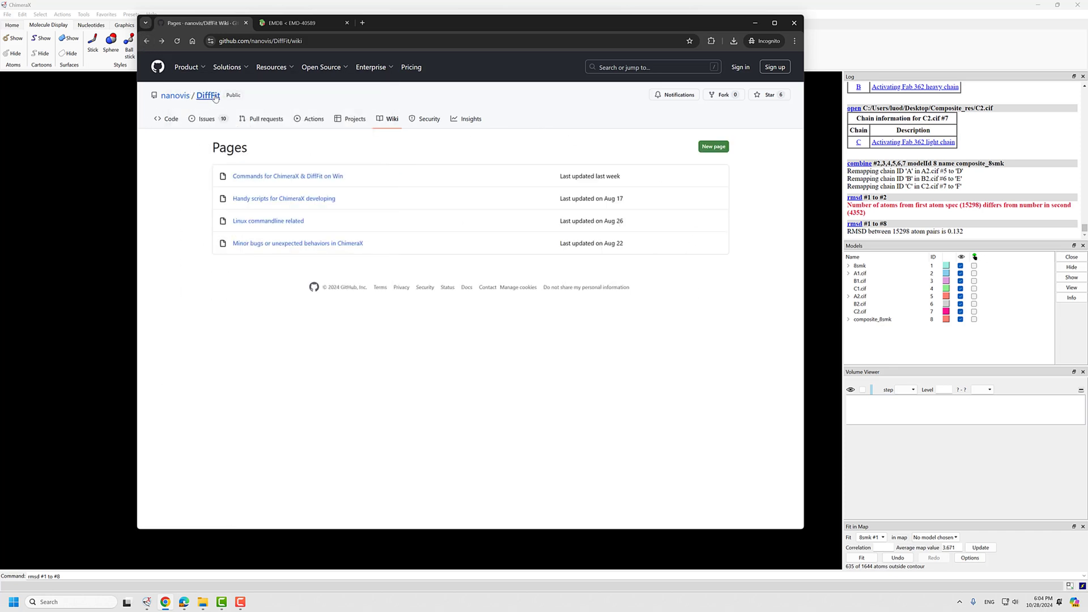